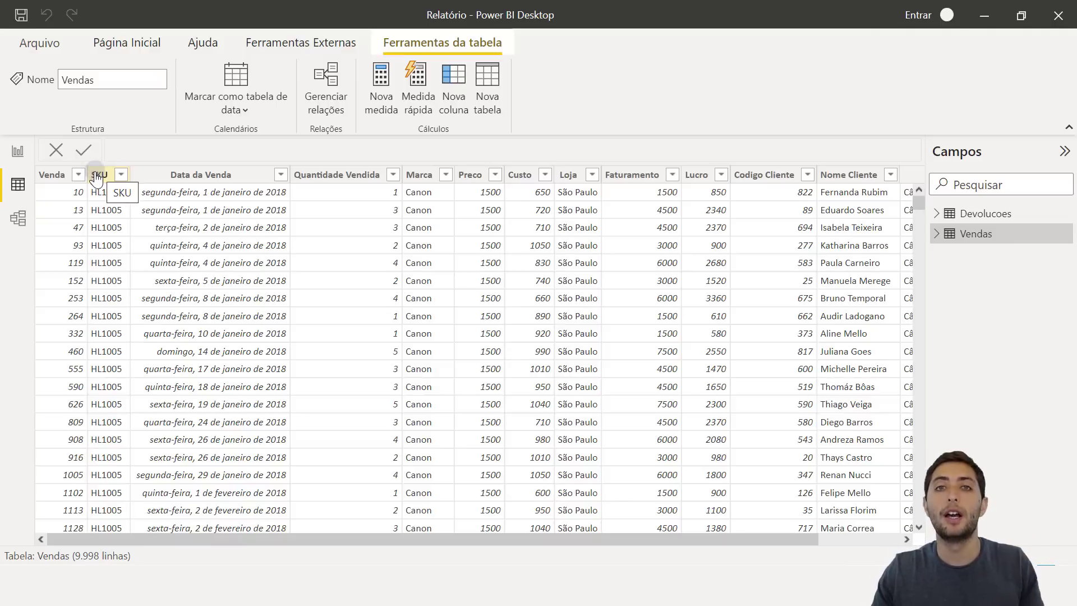
# Step: Sort the Vendas table by the Venda column in ascending order
pyautogui.click(49, 176)
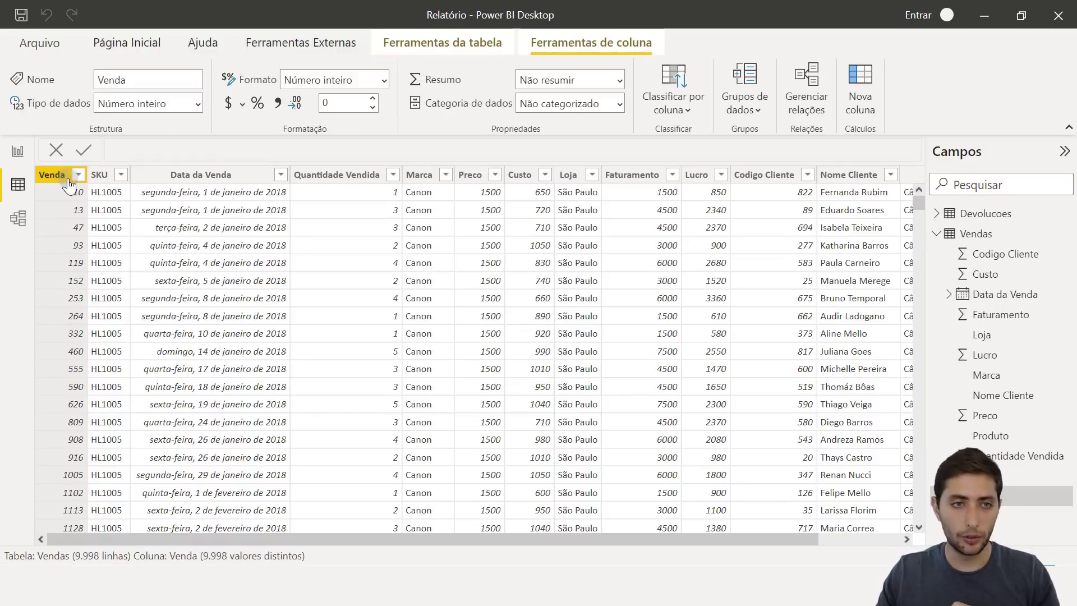
pyautogui.click(78, 175)
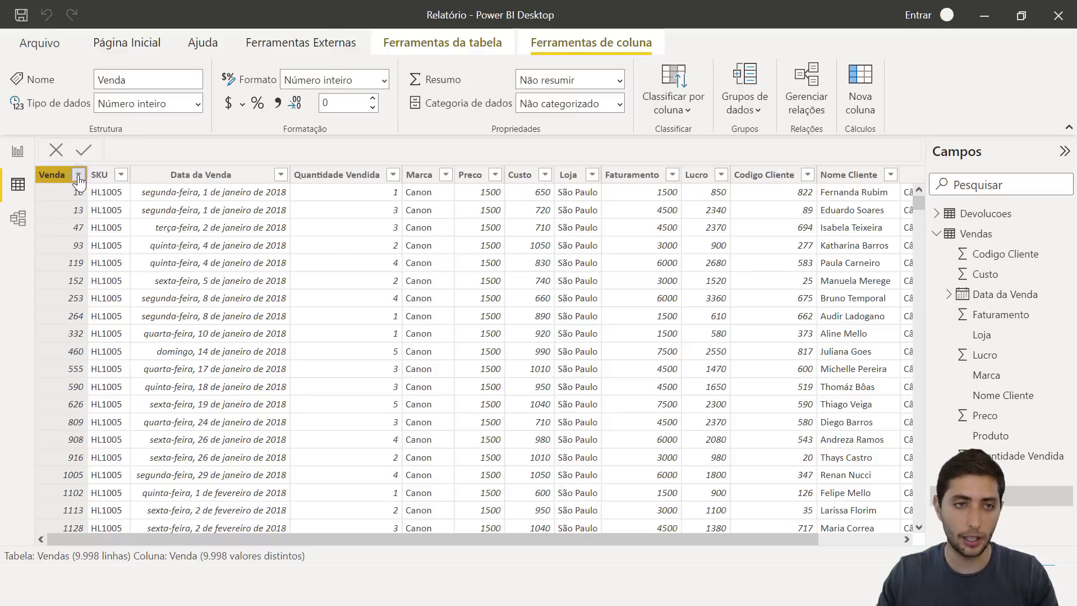
pyautogui.click(78, 175)
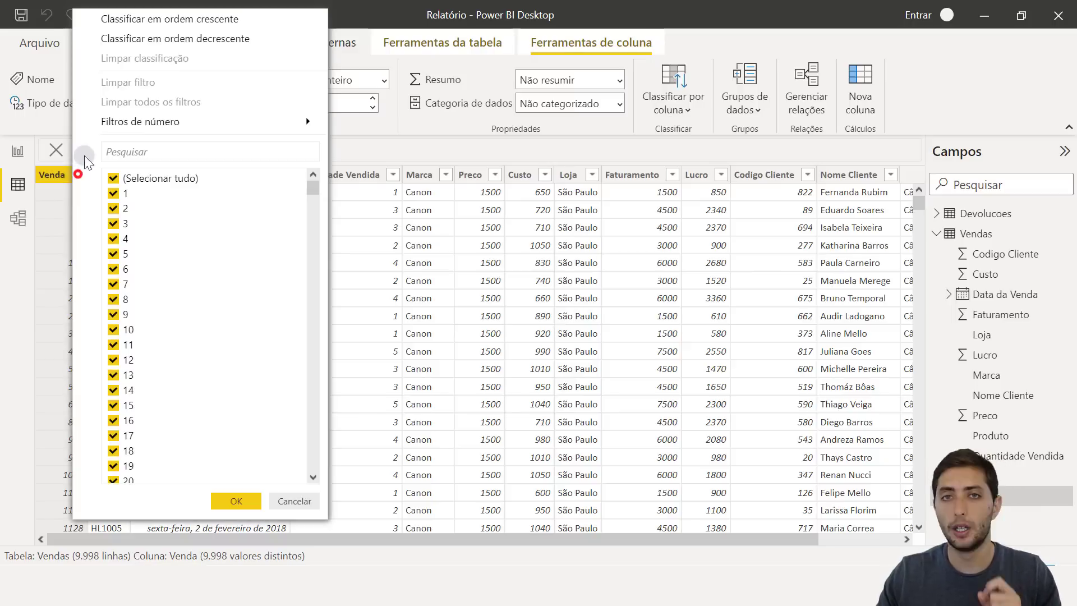
pyautogui.click(124, 20)
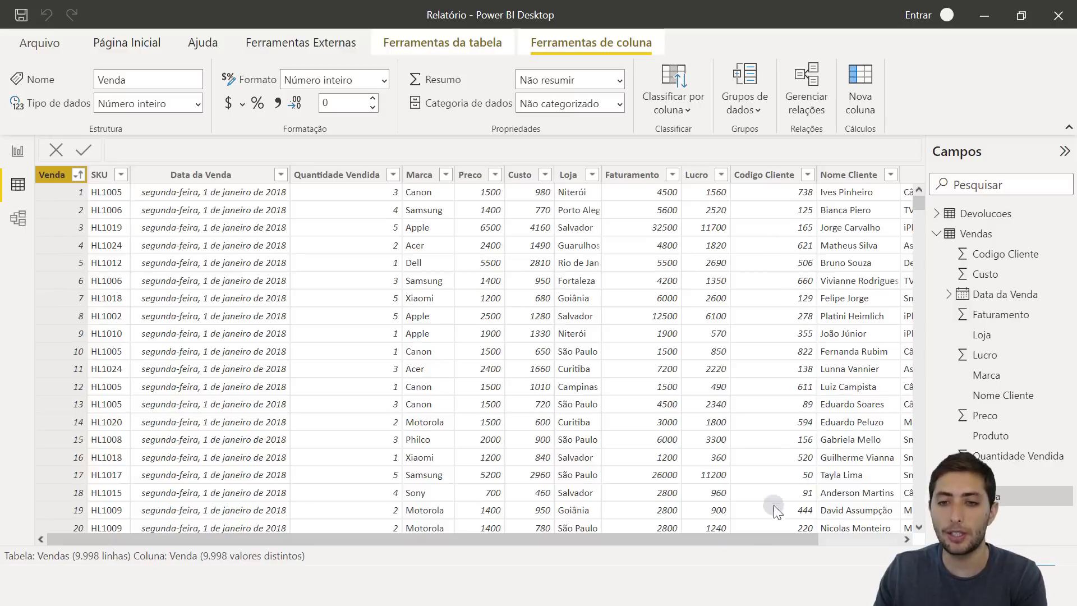
# Step: Filter the Nome Cliente column of the Vendas table to a single customer by searching for the customer's full name
pyautogui.moveTo(758, 536); pyautogui.dragTo(856, 498)
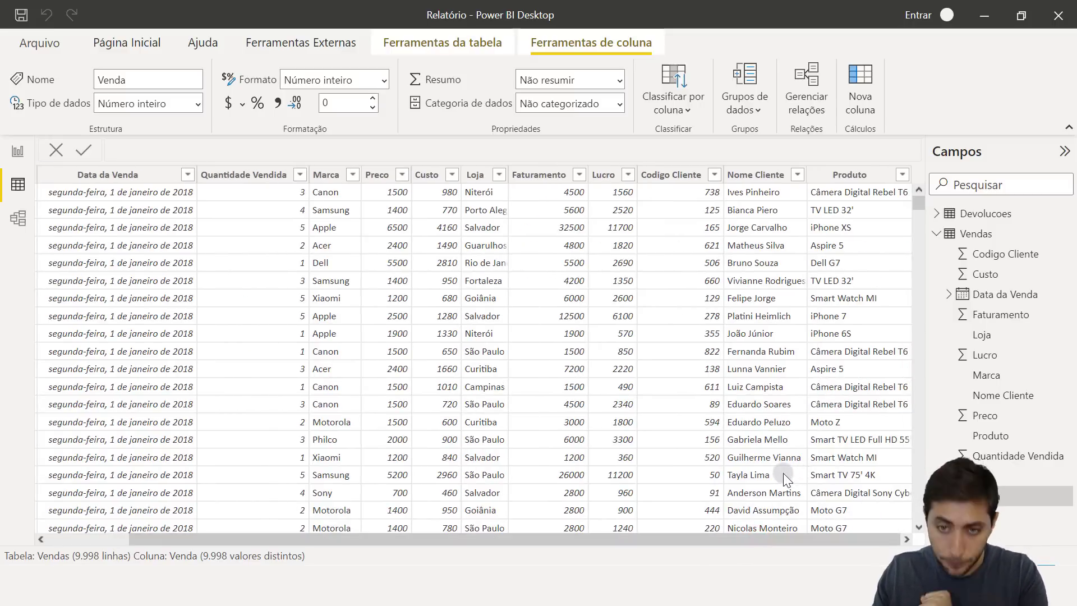
pyautogui.click(738, 368)
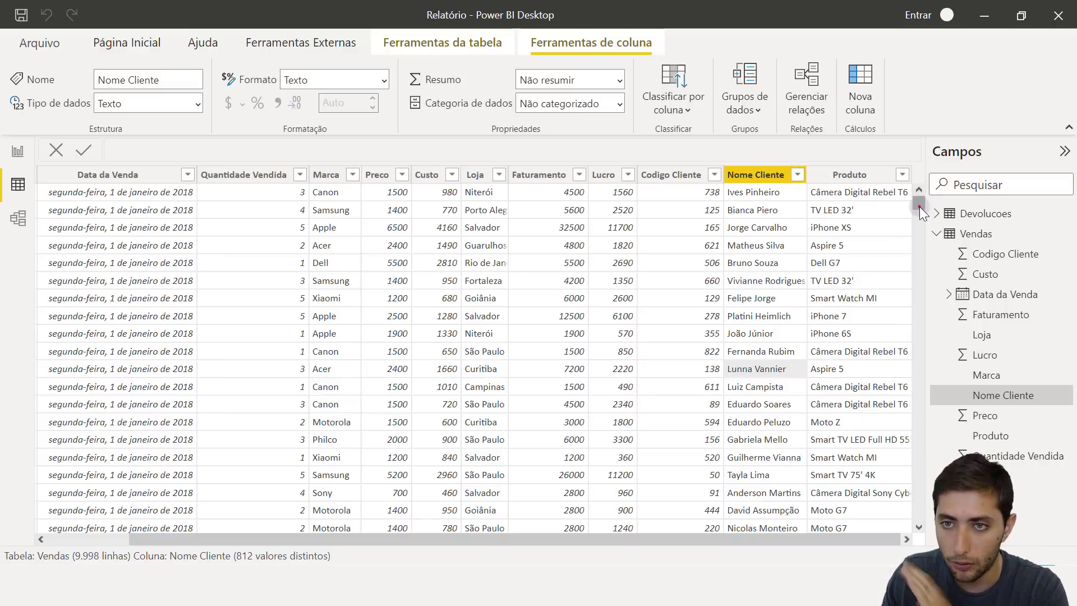
pyautogui.moveTo(918, 201); pyautogui.dragTo(918, 205)
pyautogui.moveTo(950, 338); pyautogui.dragTo(829, 415)
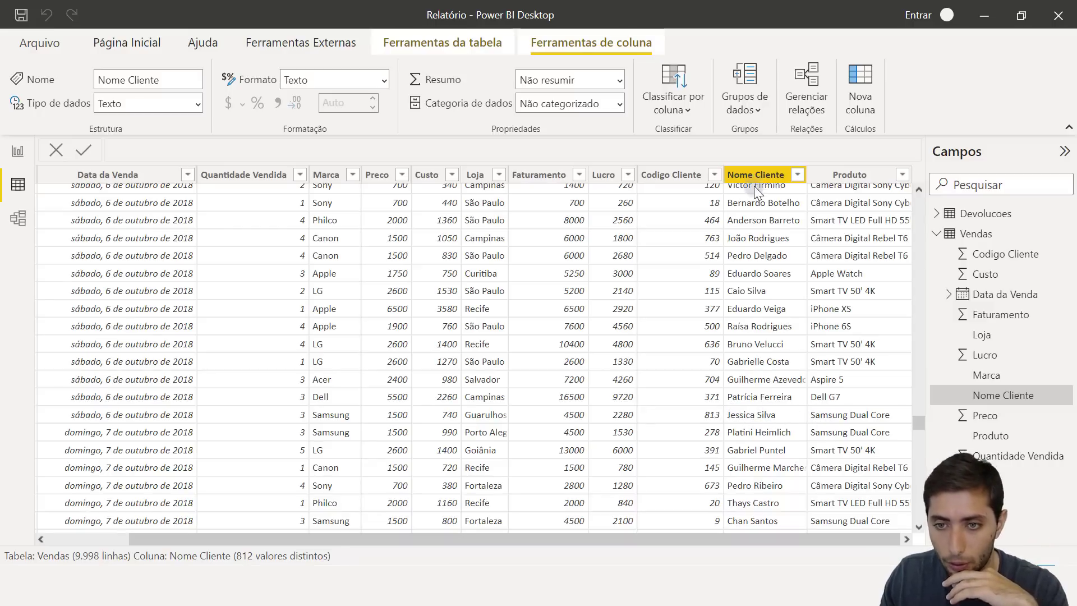
pyautogui.click(793, 178)
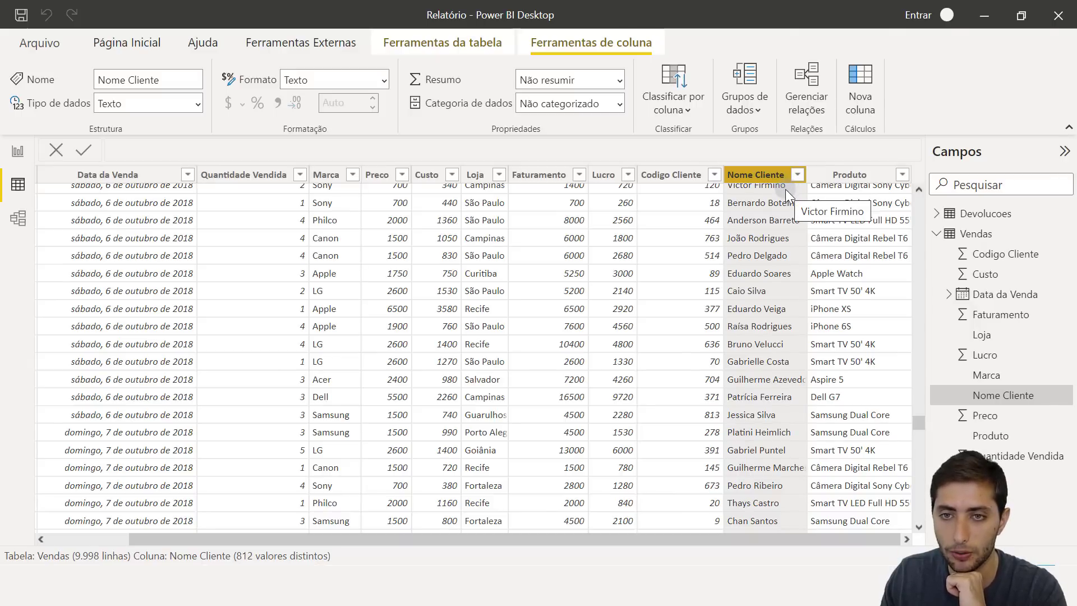
pyautogui.click(850, 151)
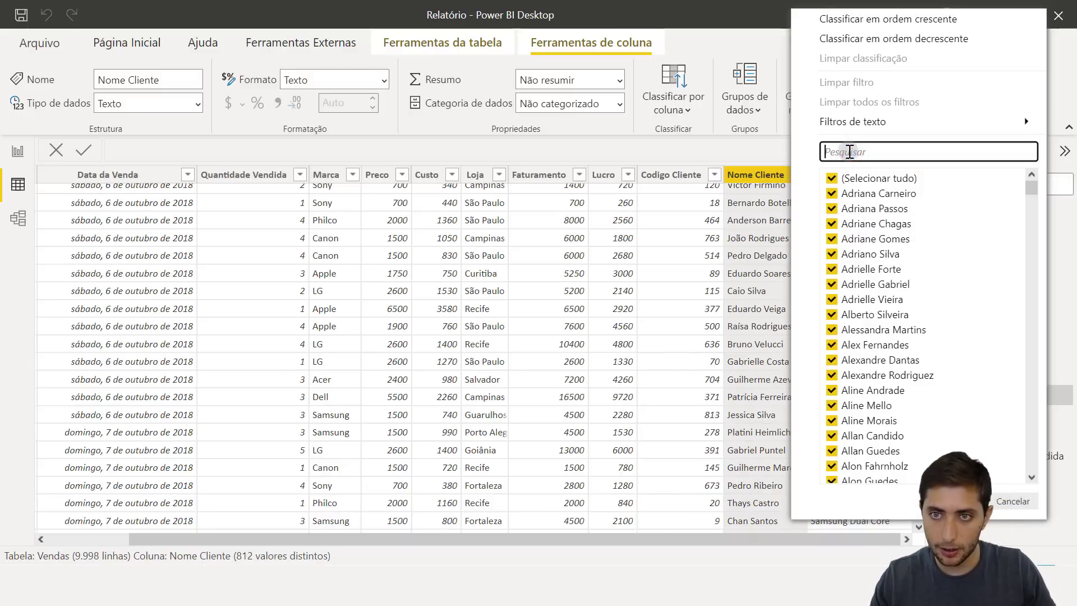
pyautogui.write('Jessica Silva')
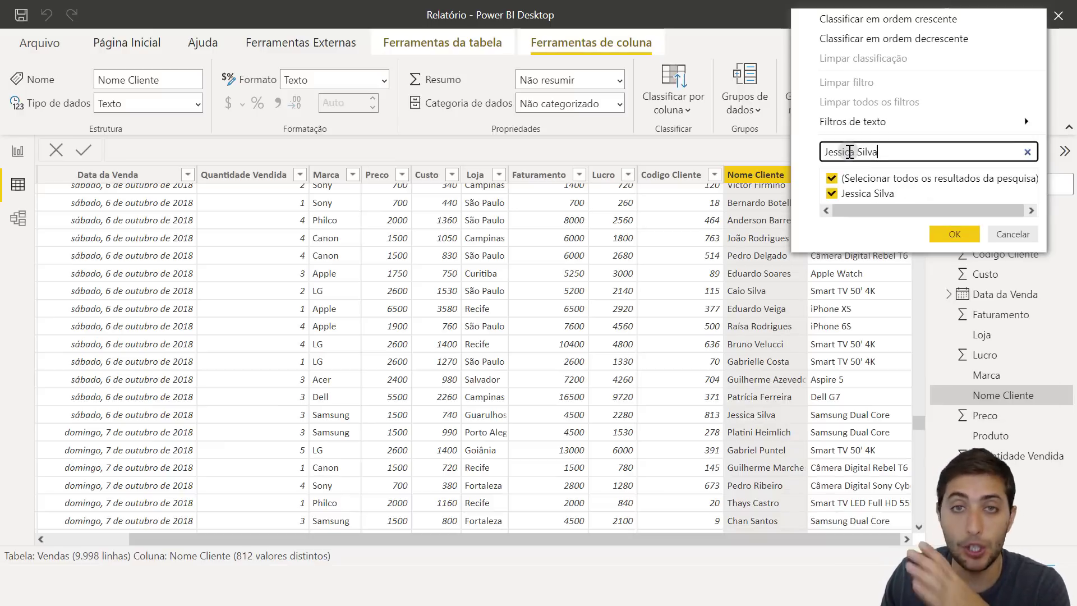
pyautogui.click(949, 238)
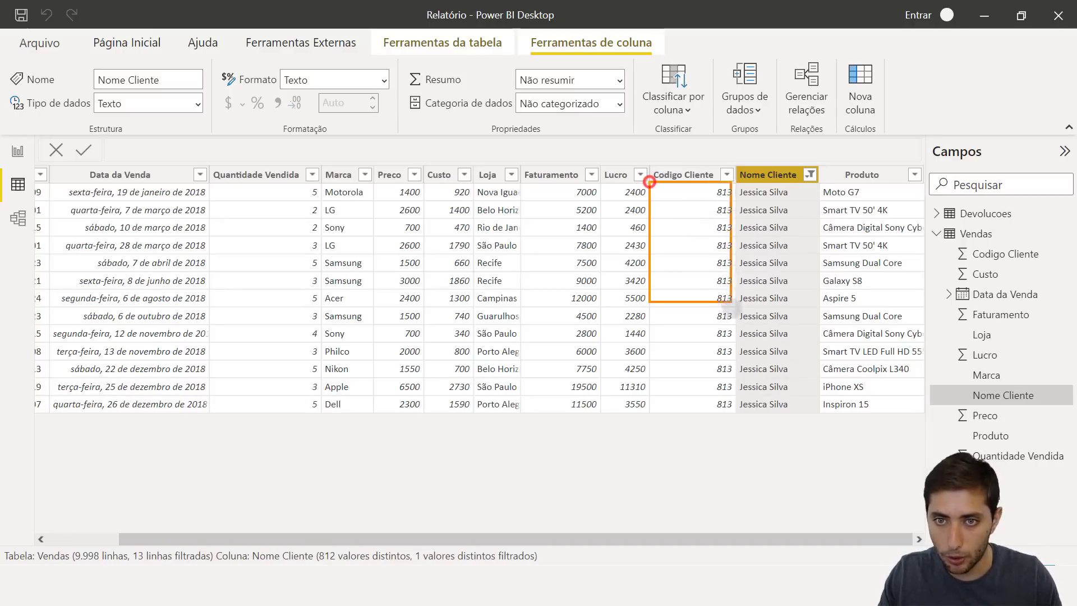
# Step: Examine the filtered customer's rows, checking whether the Codigo Cliente, Nome Cliente, Produto and Venda values repeat
pyautogui.moveTo(742, 382); pyautogui.dragTo(732, 419)
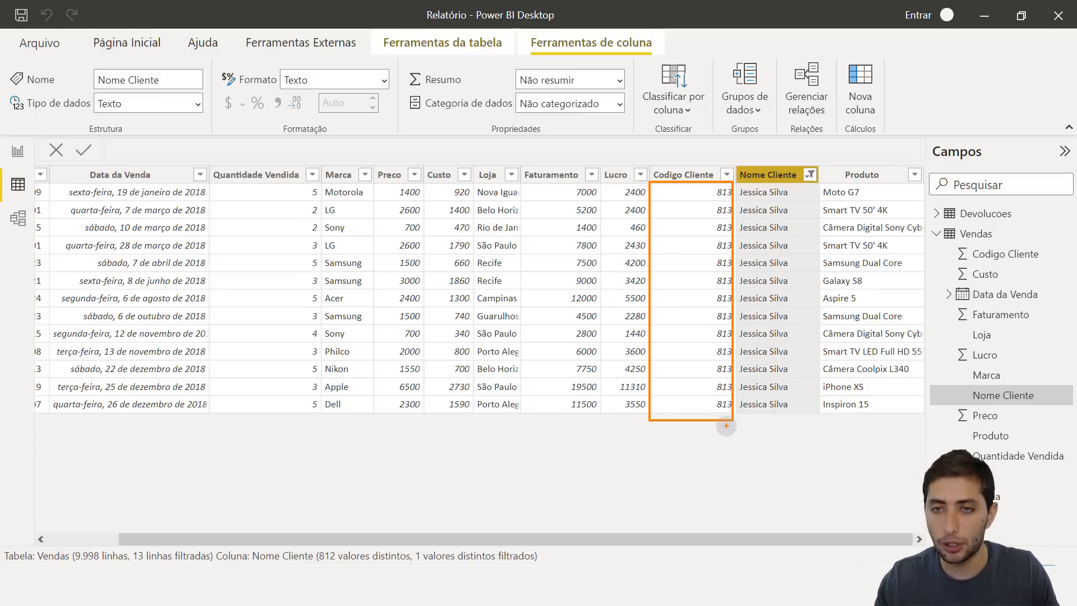
pyautogui.press('Escape')
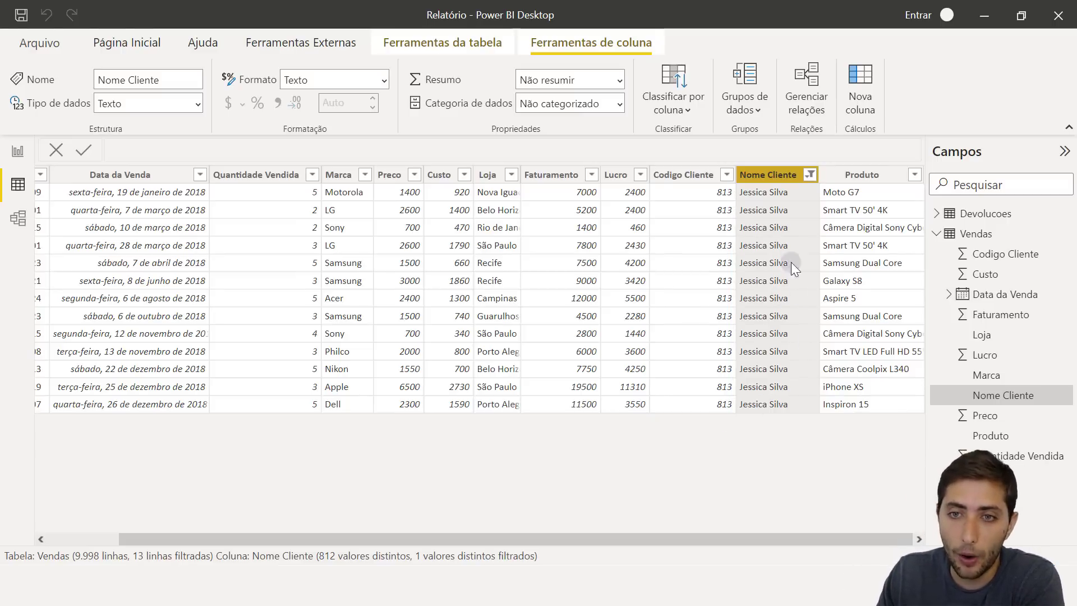
pyautogui.moveTo(822, 541); pyautogui.dragTo(487, 492)
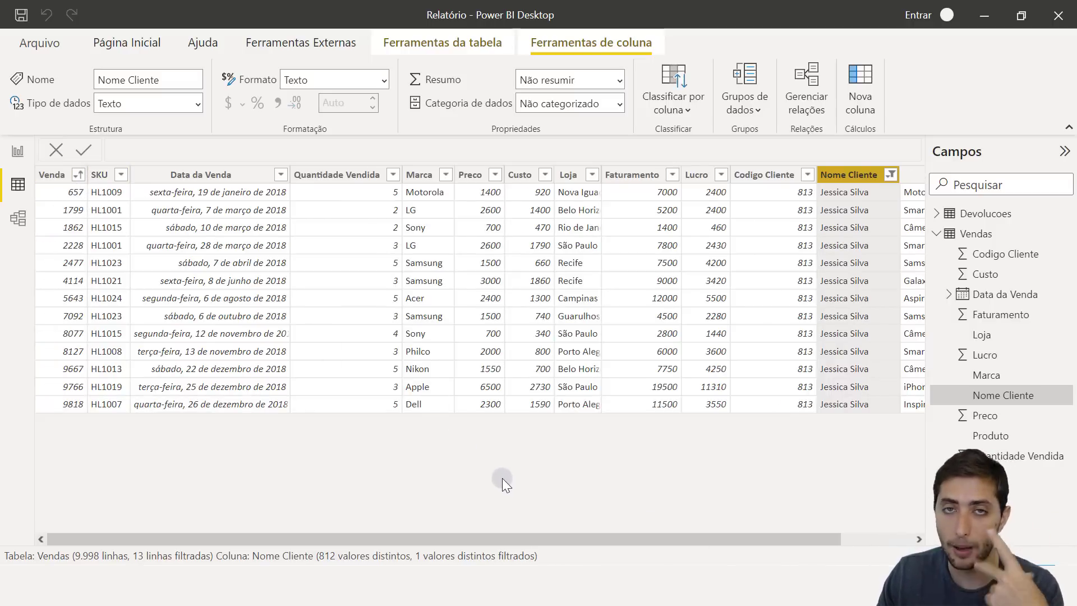
pyautogui.click(78, 194)
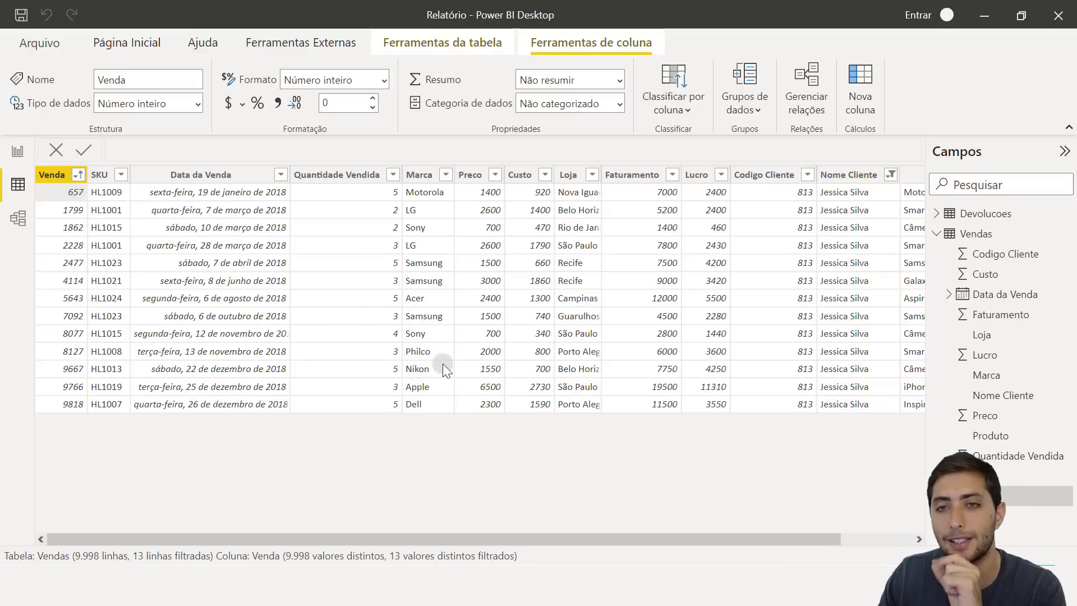
pyautogui.moveTo(678, 538); pyautogui.dragTo(877, 523)
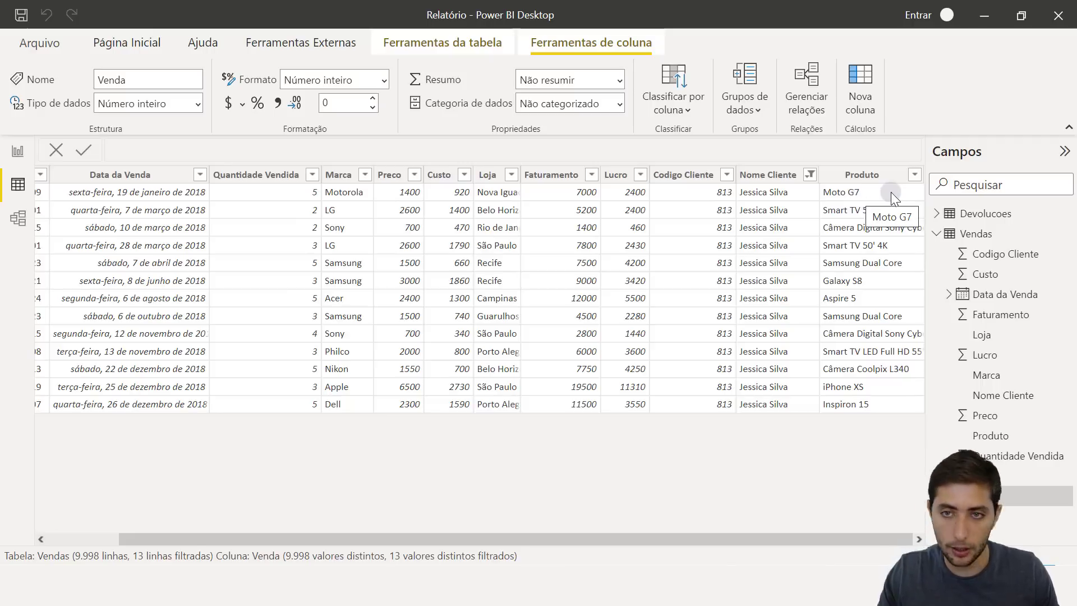
pyautogui.moveTo(736, 180)
pyautogui.mouseDown()
pyautogui.moveTo(844, 358)
pyautogui.moveTo(829, 413)
pyautogui.moveTo(819, 411)
pyautogui.mouseUp()
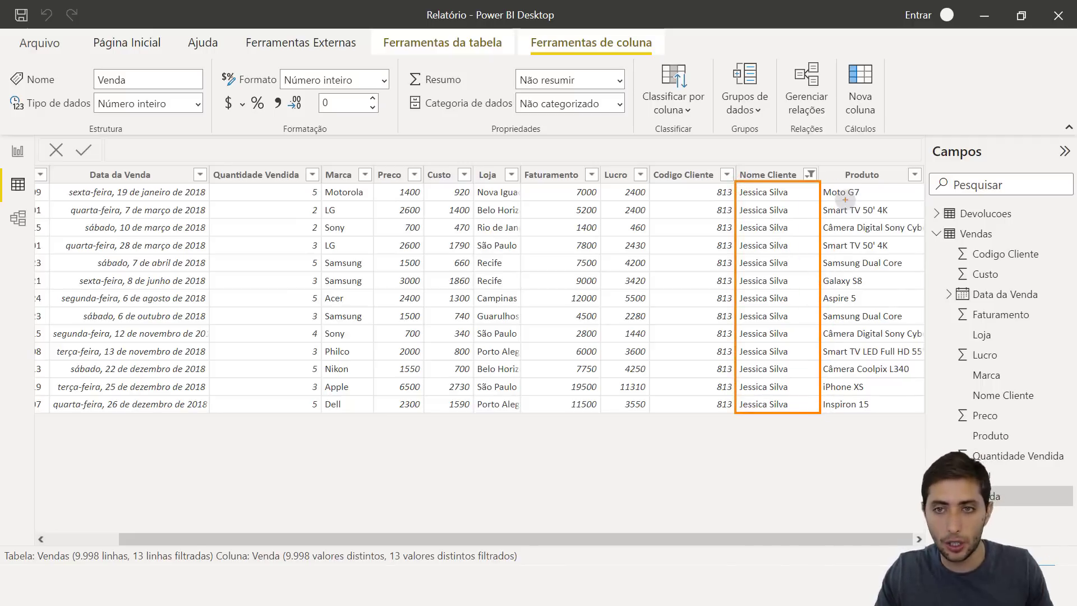
pyautogui.moveTo(867, 189); pyautogui.dragTo(888, 173)
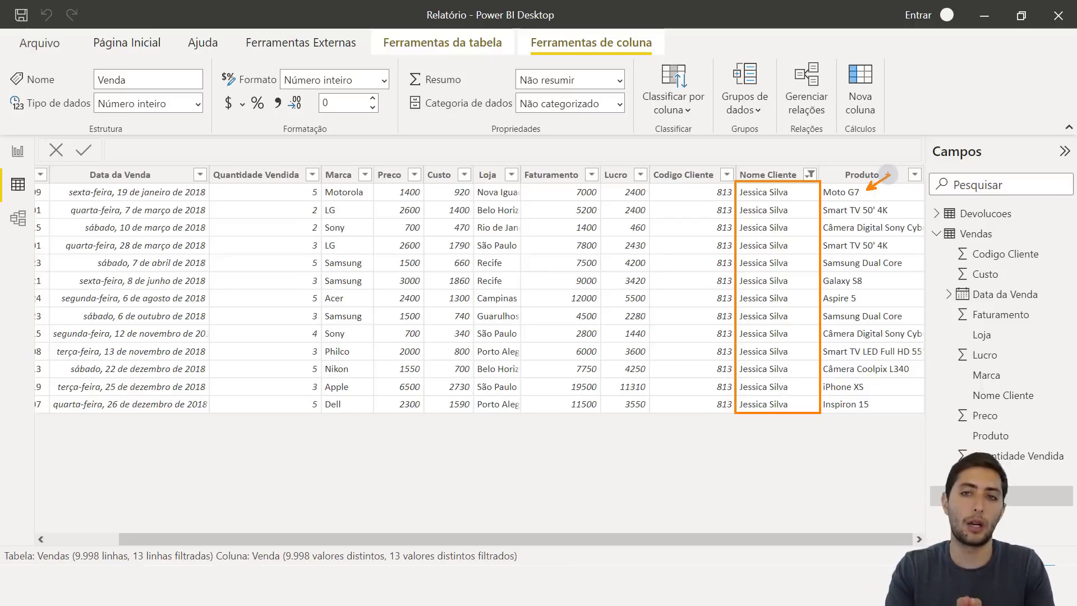
pyautogui.press('Escape')
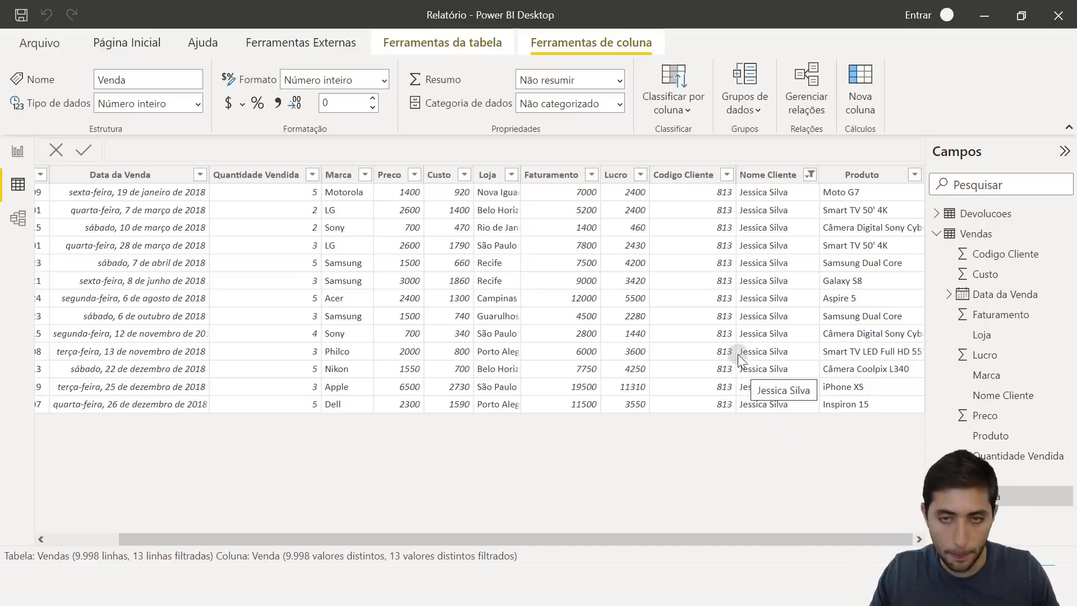
pyautogui.moveTo(739, 180)
pyautogui.mouseDown()
pyautogui.moveTo(766, 202)
pyautogui.moveTo(872, 197)
pyautogui.mouseUp()
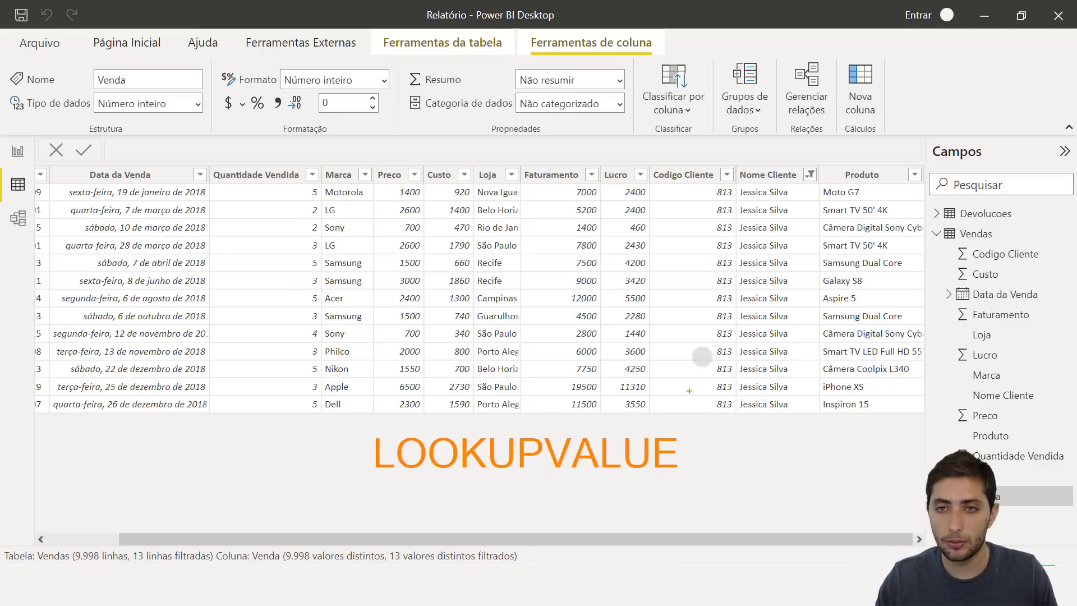
pyautogui.moveTo(734, 182)
pyautogui.mouseDown()
pyautogui.moveTo(826, 306)
pyautogui.moveTo(854, 416)
pyautogui.moveTo(922, 414)
pyautogui.mouseUp()
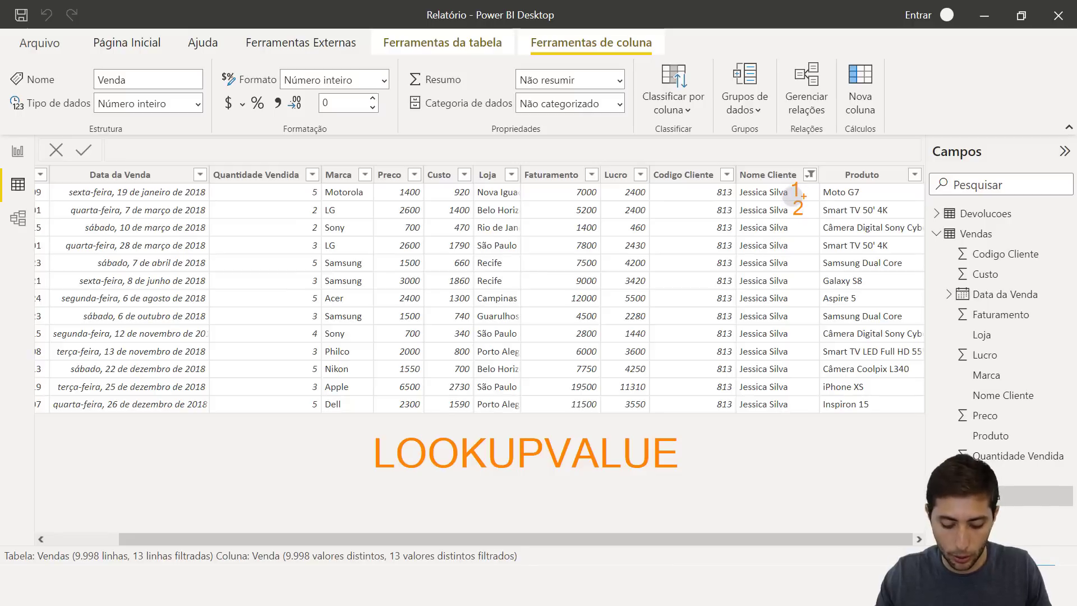
pyautogui.write('3')
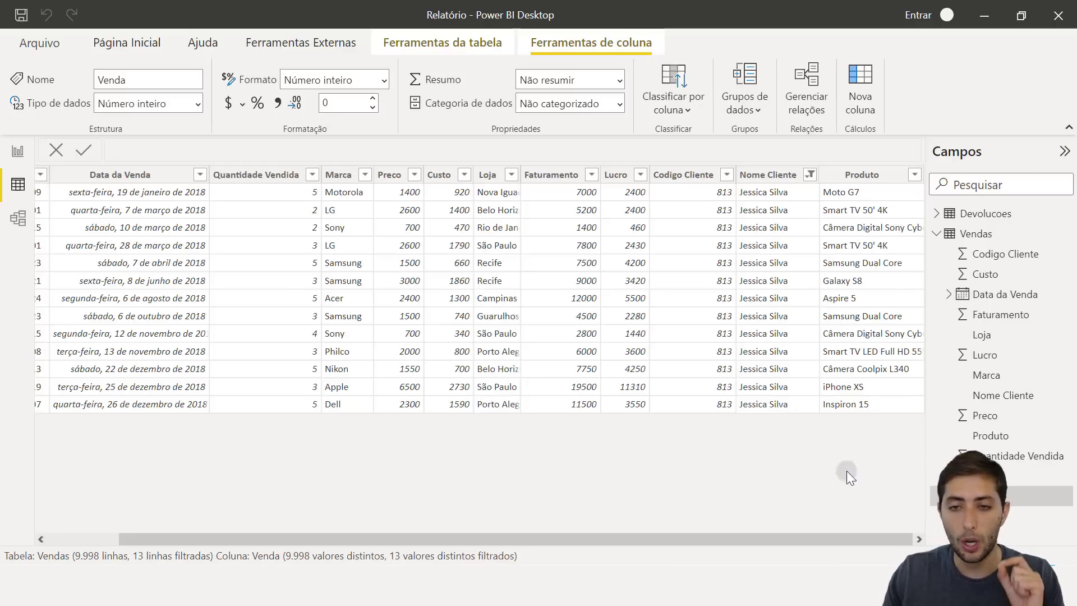
pyautogui.moveTo(842, 537); pyautogui.dragTo(644, 533)
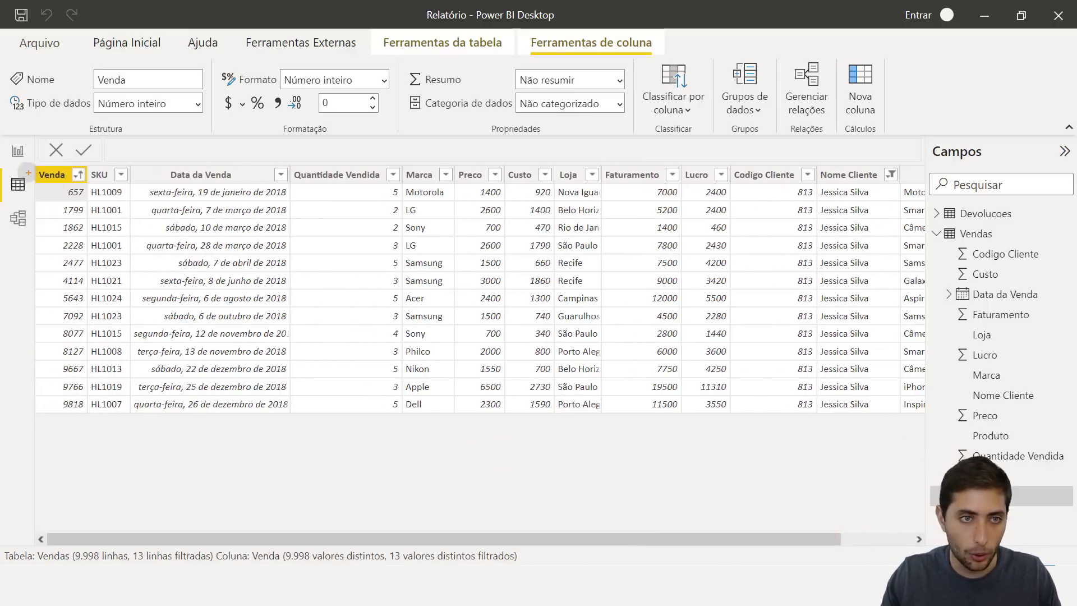
pyautogui.moveTo(28, 163)
pyautogui.mouseDown()
pyautogui.moveTo(128, 333)
pyautogui.moveTo(99, 421)
pyautogui.mouseUp()
pyautogui.press('Escape')
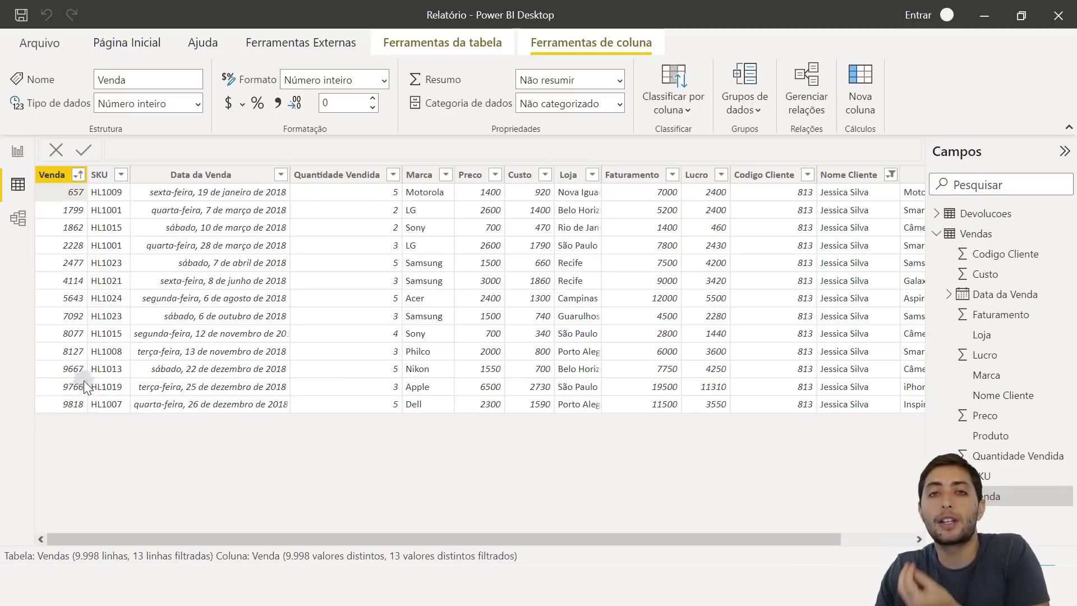
# Step: Clear the filter on the Nome Cliente column and select the Venda column
pyautogui.click(890, 175)
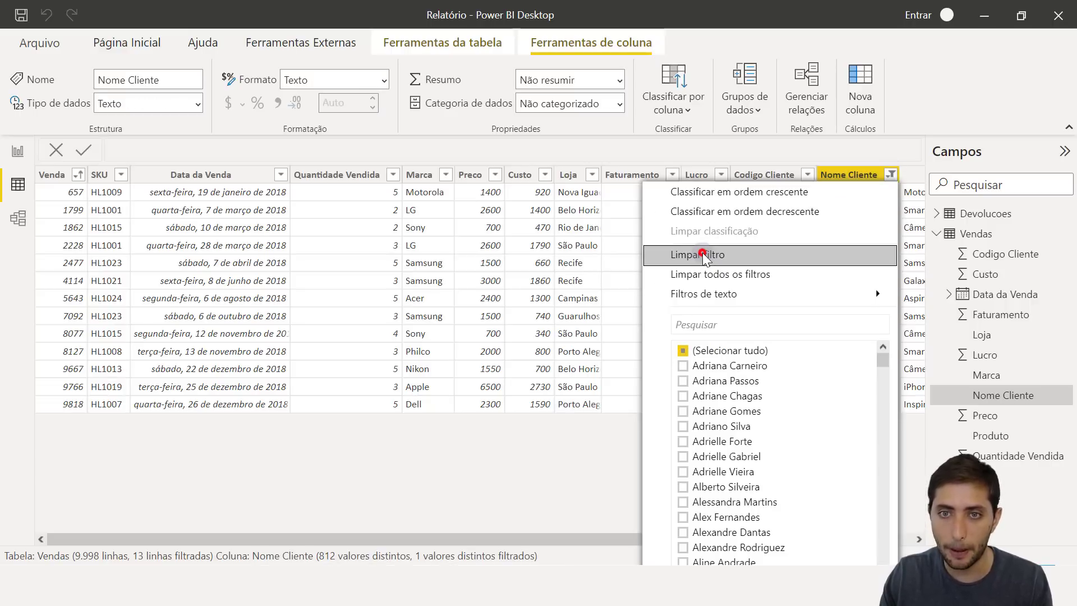
pyautogui.click(703, 255)
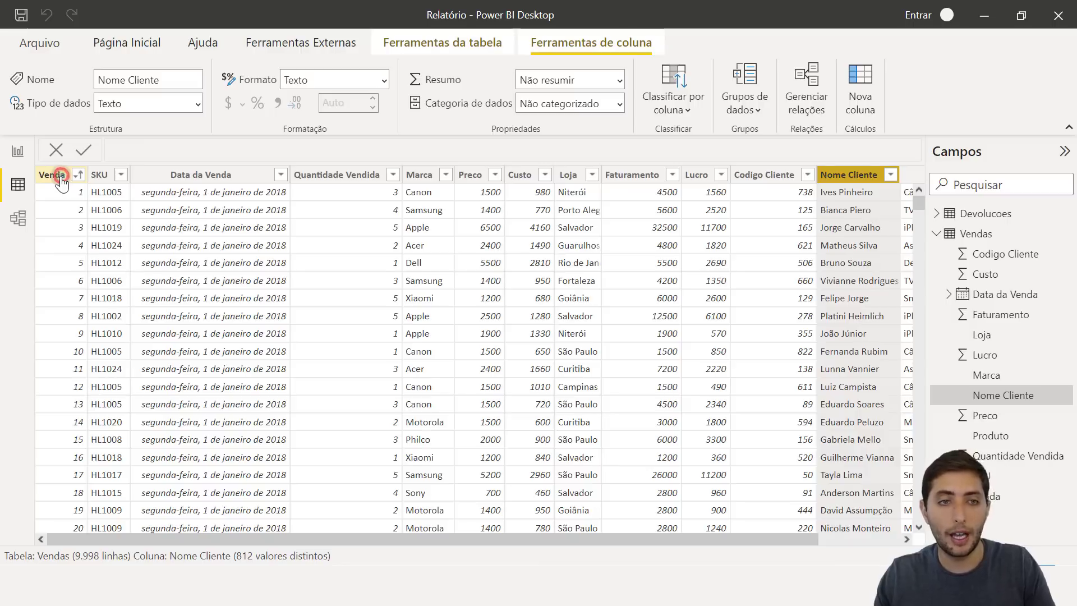
pyautogui.click(60, 175)
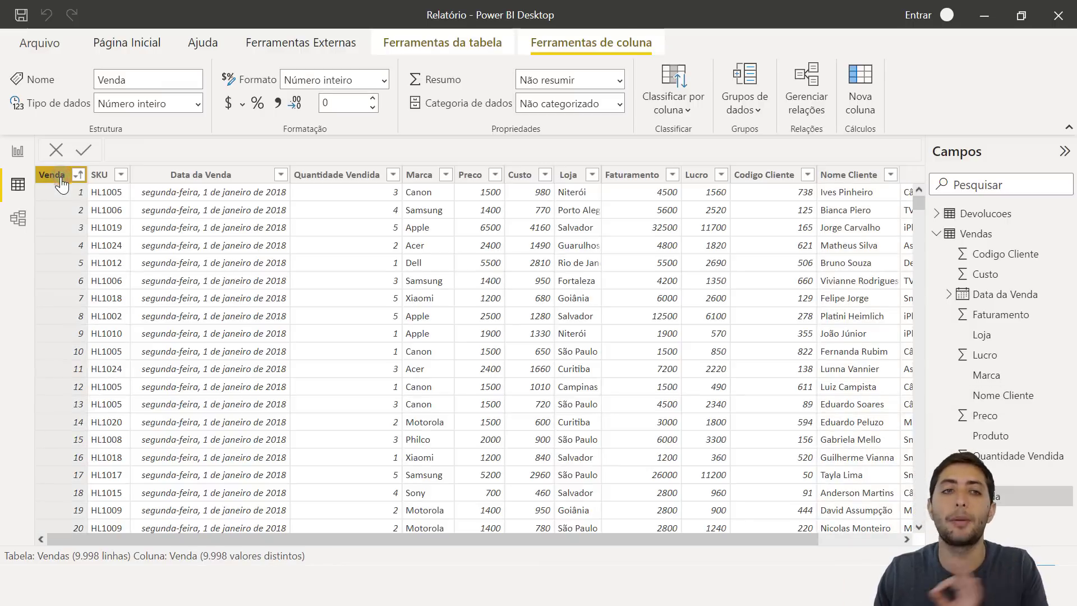
pyautogui.click(60, 211)
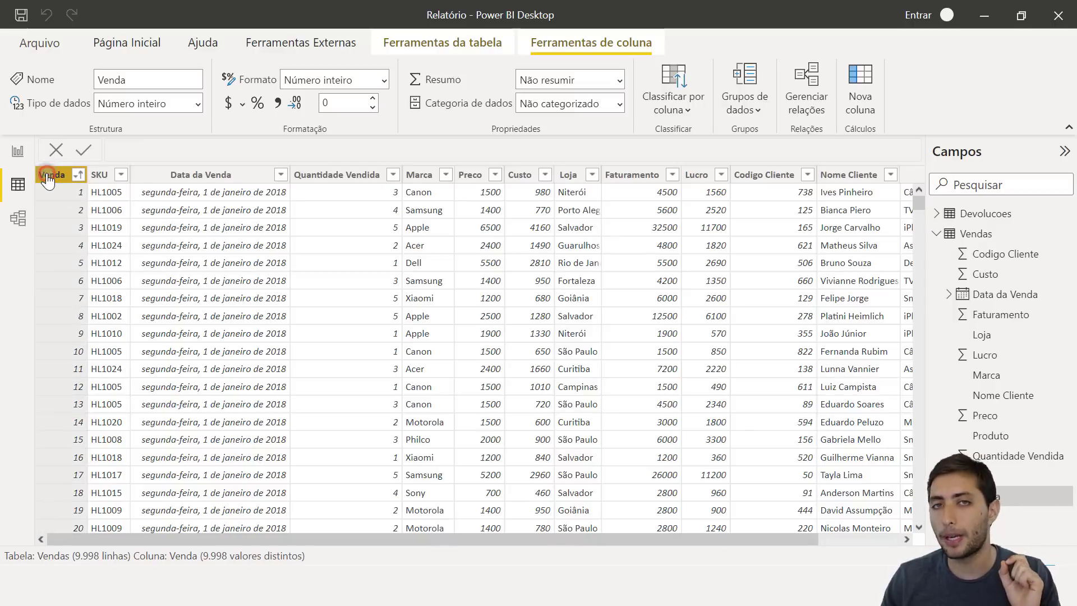
# Step: In the Power Query Editor, add an index column starting from 1 to the Vendas query and select the new column
pyautogui.click(122, 44)
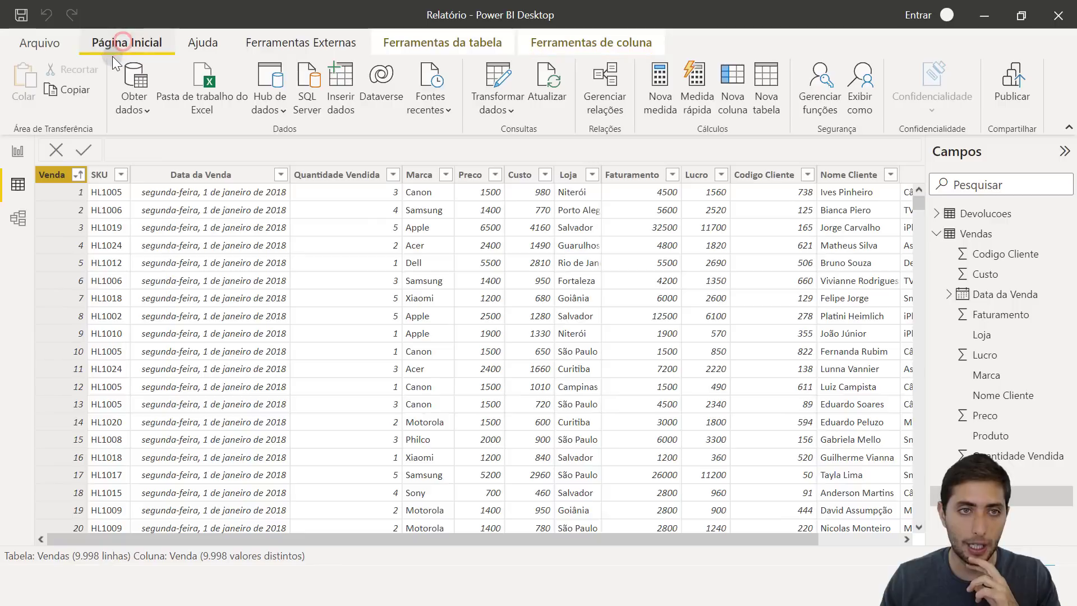
pyautogui.click(483, 81)
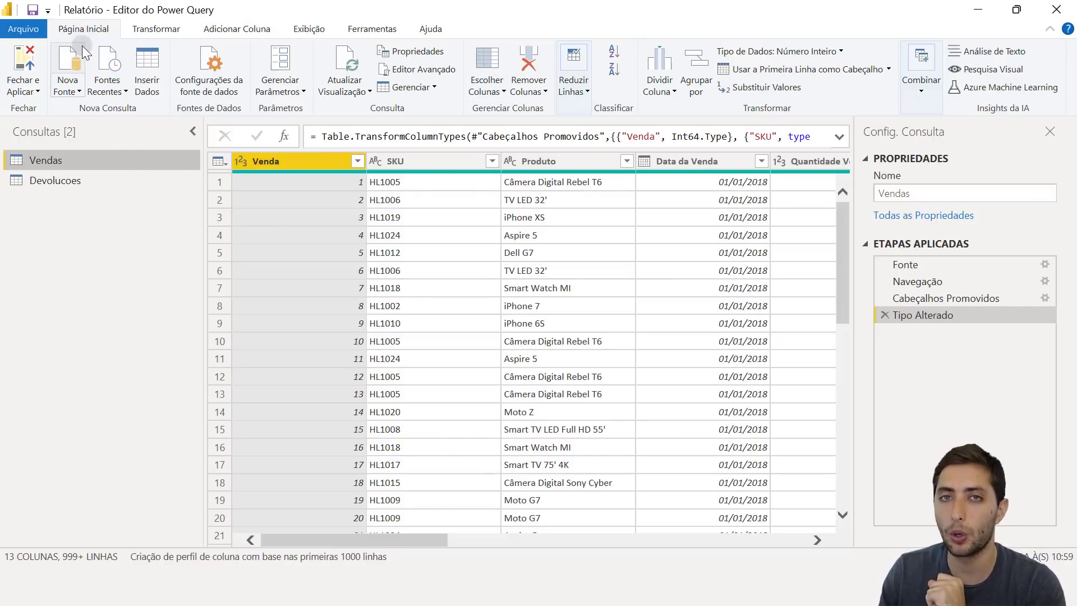
pyautogui.click(243, 31)
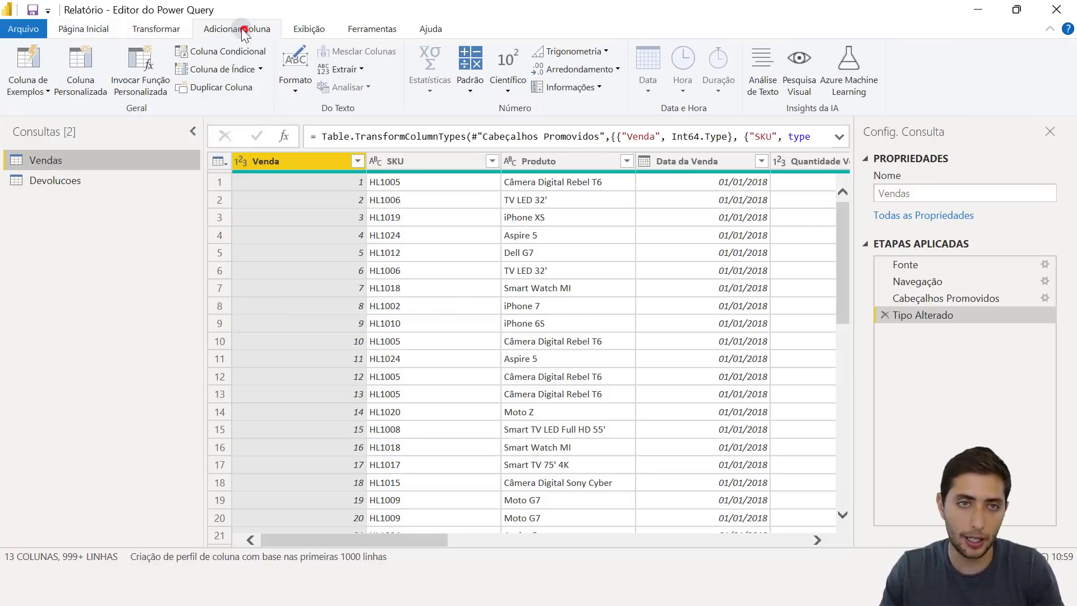
pyautogui.click(260, 69)
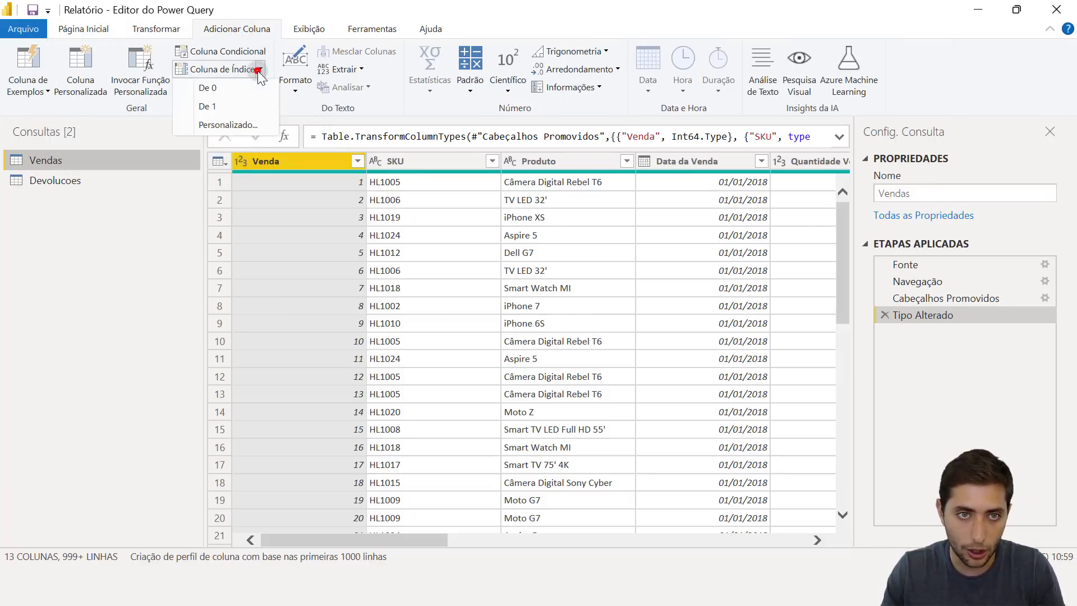
pyautogui.click(218, 109)
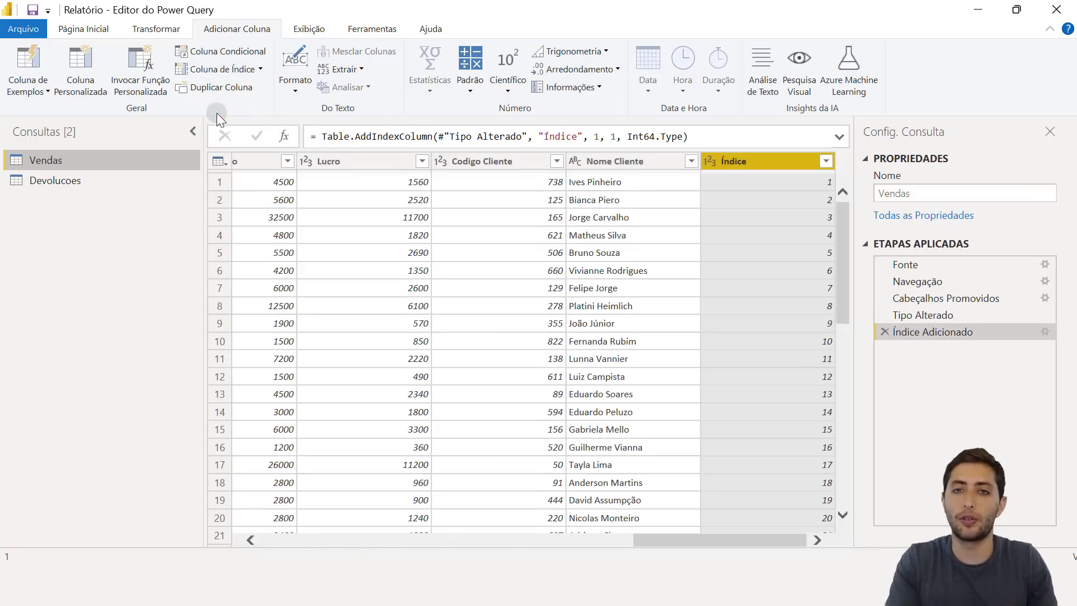
pyautogui.click(812, 181)
pyautogui.click(816, 217)
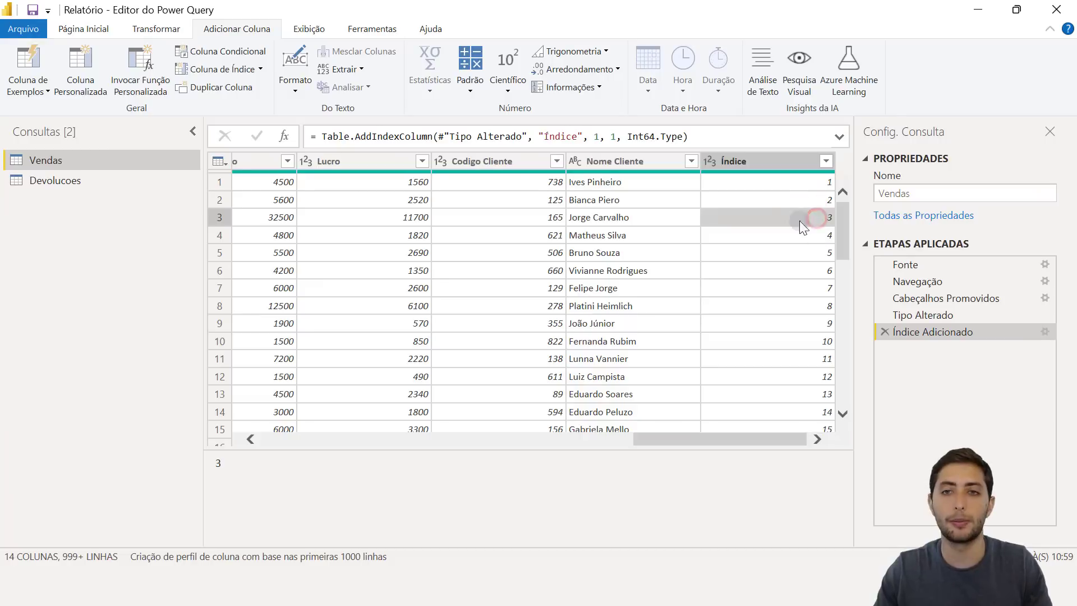
pyautogui.click(776, 162)
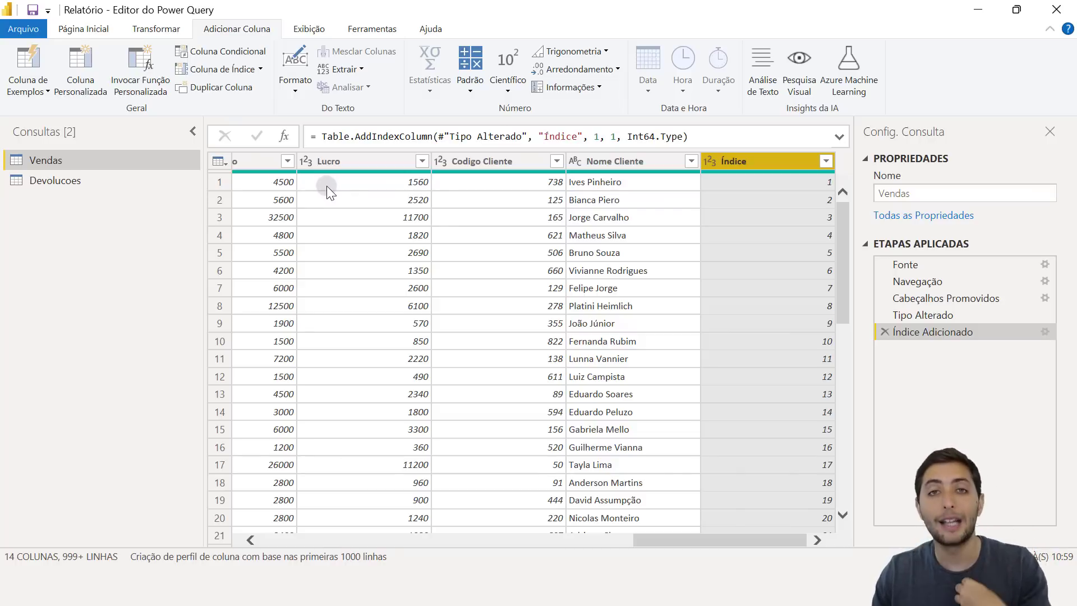
# Step: Check the data source settings of the queries against the Base.xlsx file in the 08-14 folder
pyautogui.click(97, 28)
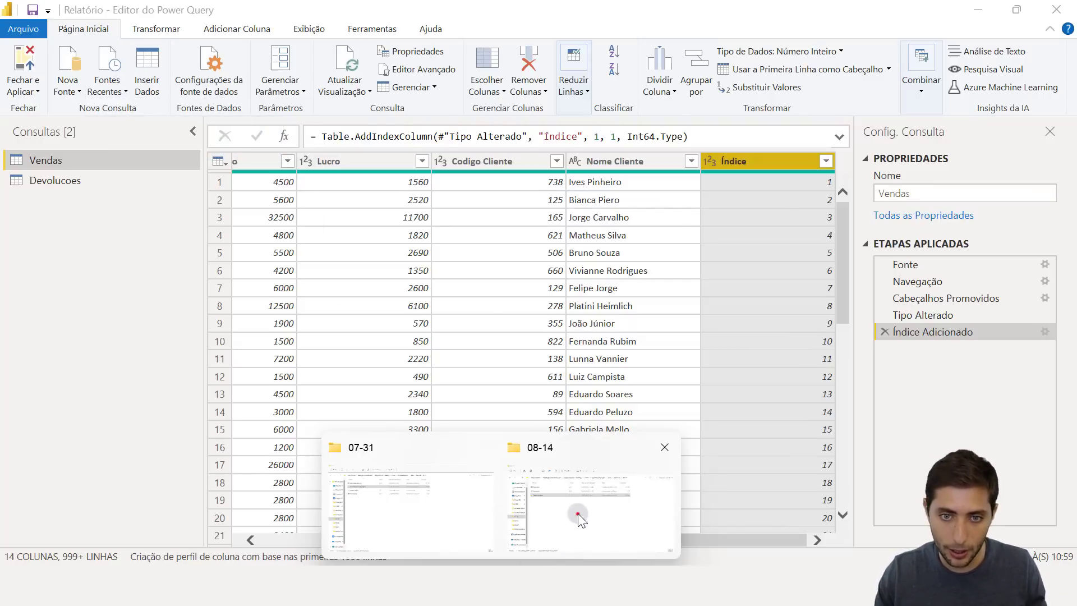
pyautogui.click(577, 514)
pyautogui.click(290, 291)
pyautogui.click(221, 149)
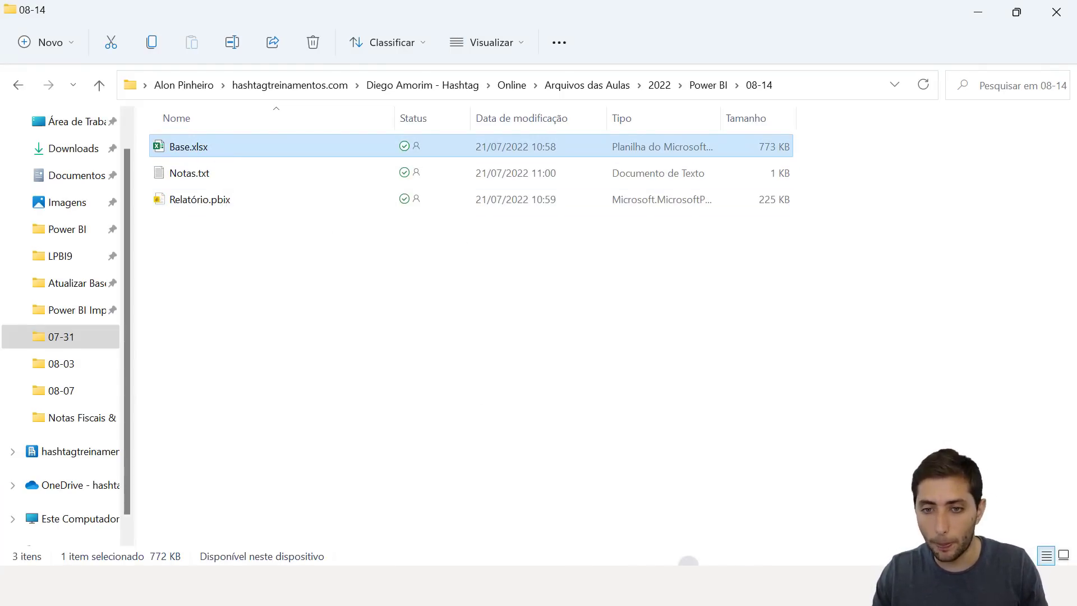
pyautogui.moveTo(690, 583)
pyautogui.click(775, 539)
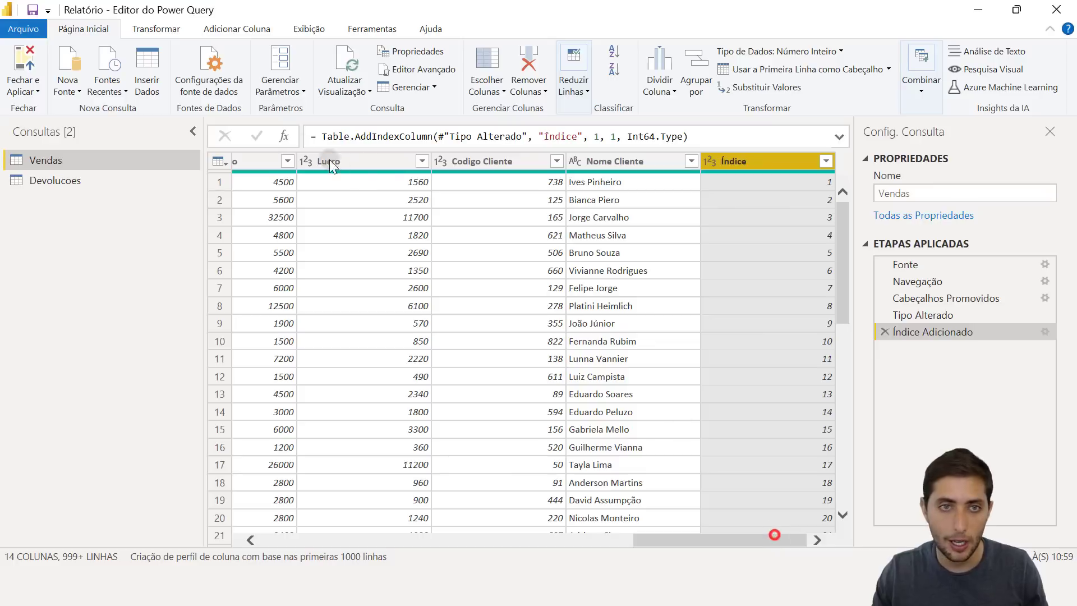
pyautogui.click(217, 74)
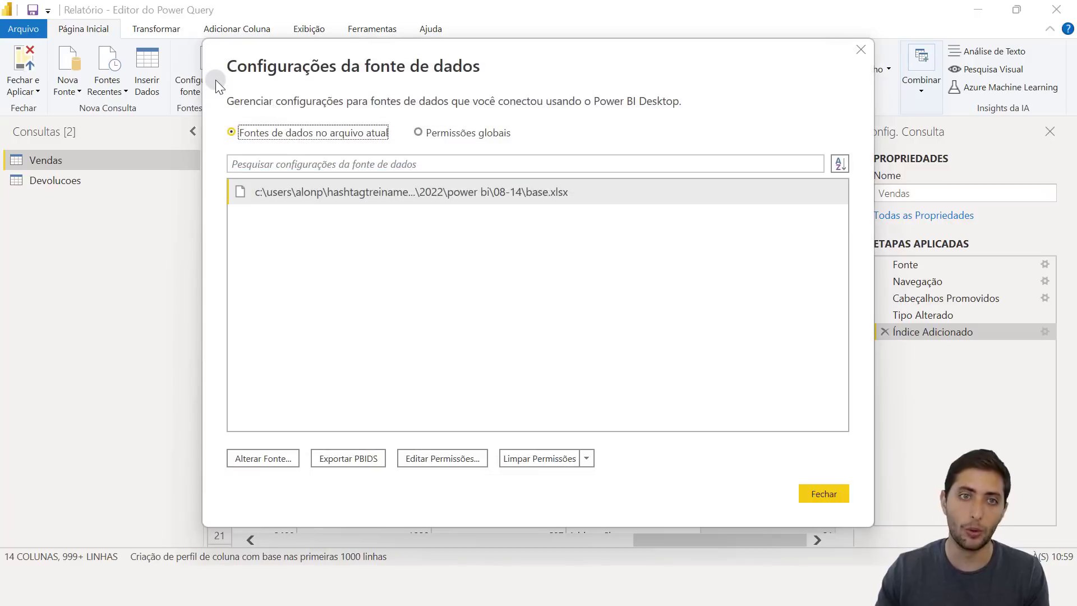
pyautogui.click(284, 190)
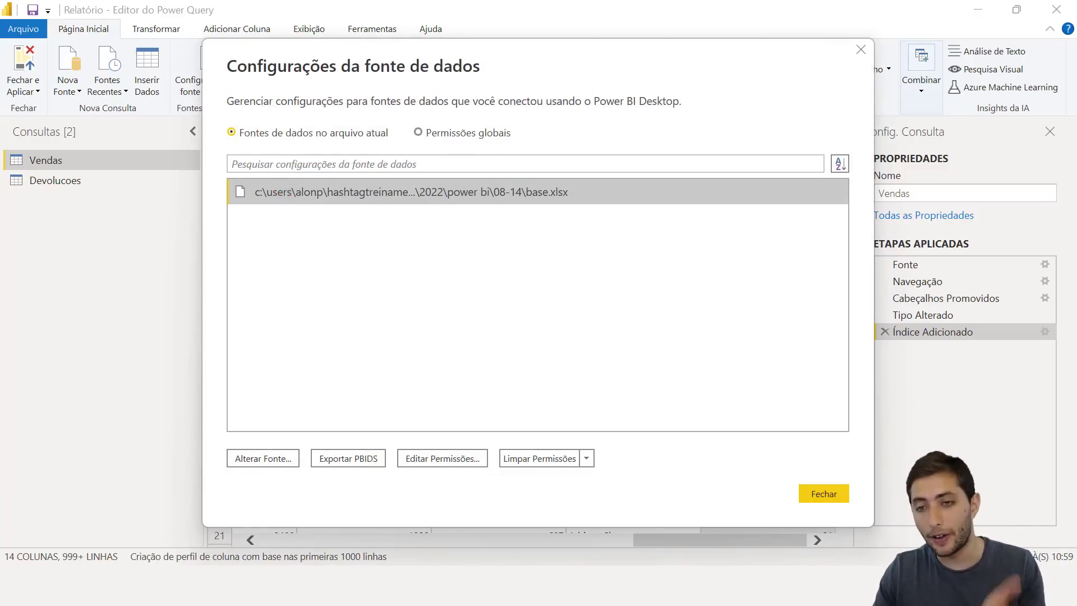
pyautogui.click(824, 490)
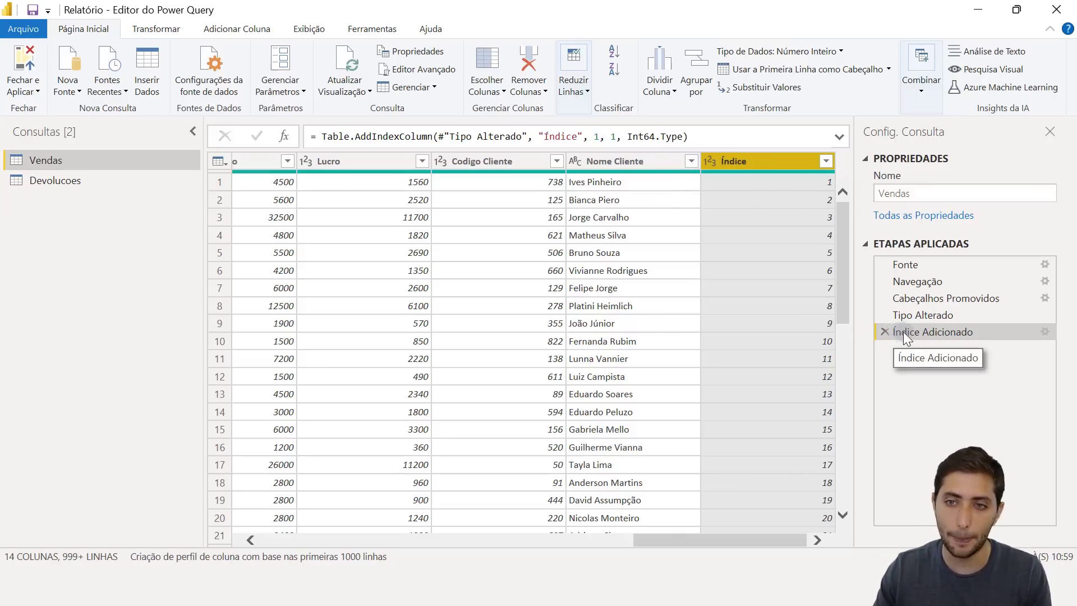
# Step: Remove the Índice Adicionado step from the Vendas query and return to the Venda column
pyautogui.click(885, 332)
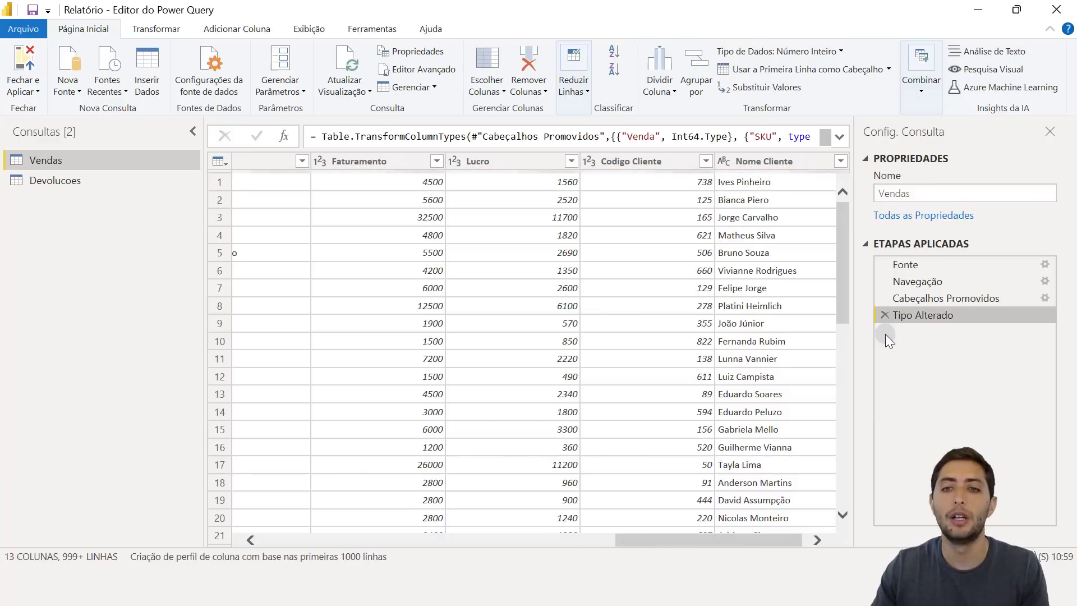
pyautogui.moveTo(731, 537); pyautogui.dragTo(305, 497)
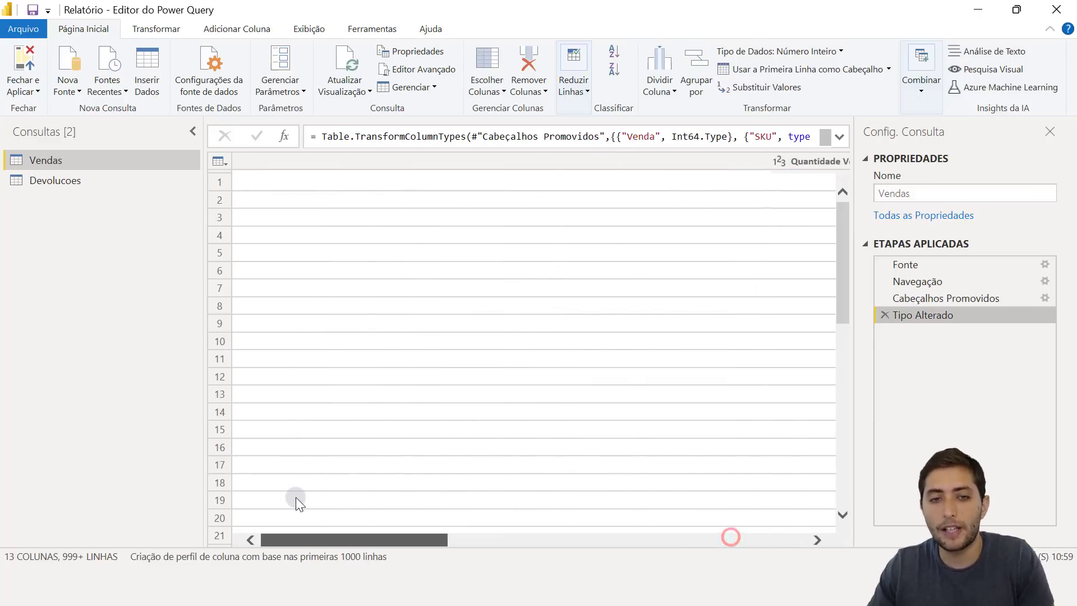
pyautogui.click(288, 499)
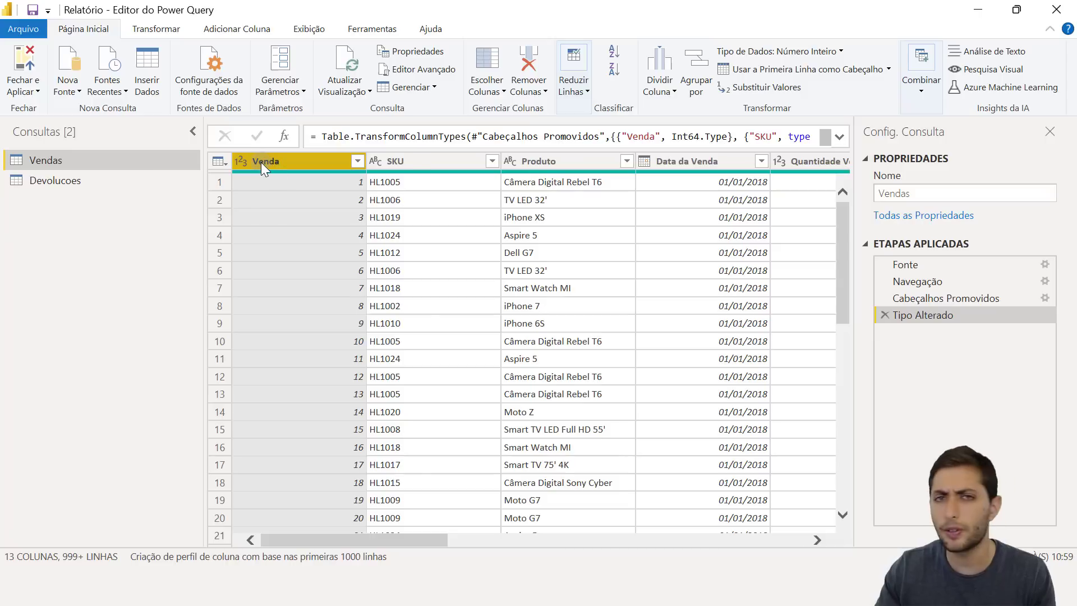
# Step: Add a new index column starting from 1 to the Vendas query
pyautogui.click(220, 32)
pyautogui.click(261, 69)
pyautogui.click(253, 103)
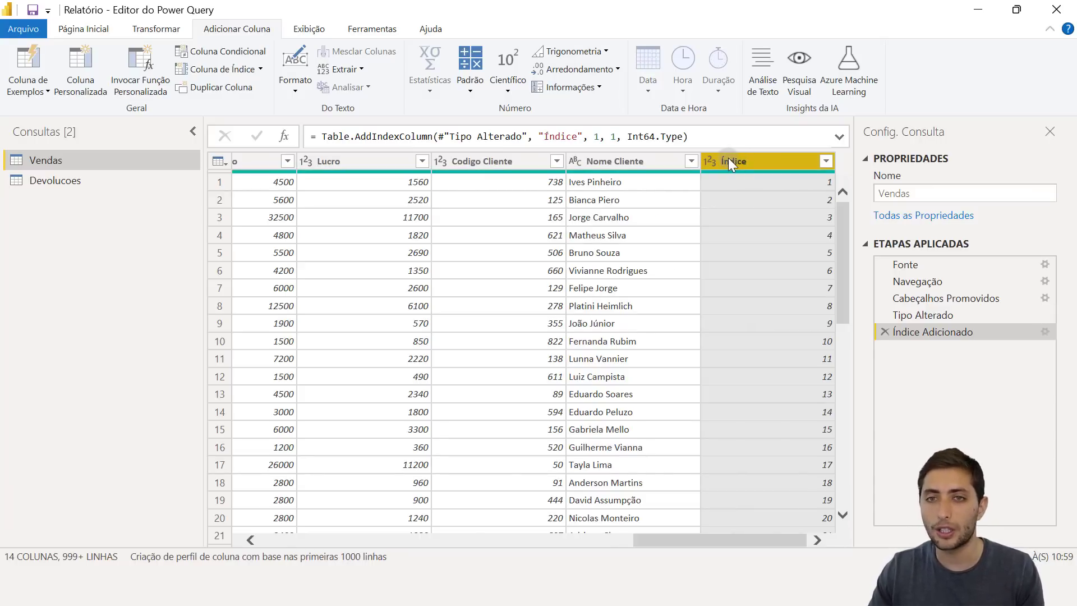
# Step: Rename the new index column of the Vendas query as Indice, without the accent
pyautogui.doubleClick(728, 155)
pyautogui.write('indice')
pyautogui.press('BackSpace')
pyautogui.press('BackSpace')
pyautogui.press('BackSpace')
pyautogui.press('BackSpace')
pyautogui.press('BackSpace')
pyautogui.press('BackSpace')
pyautogui.write('Indice')
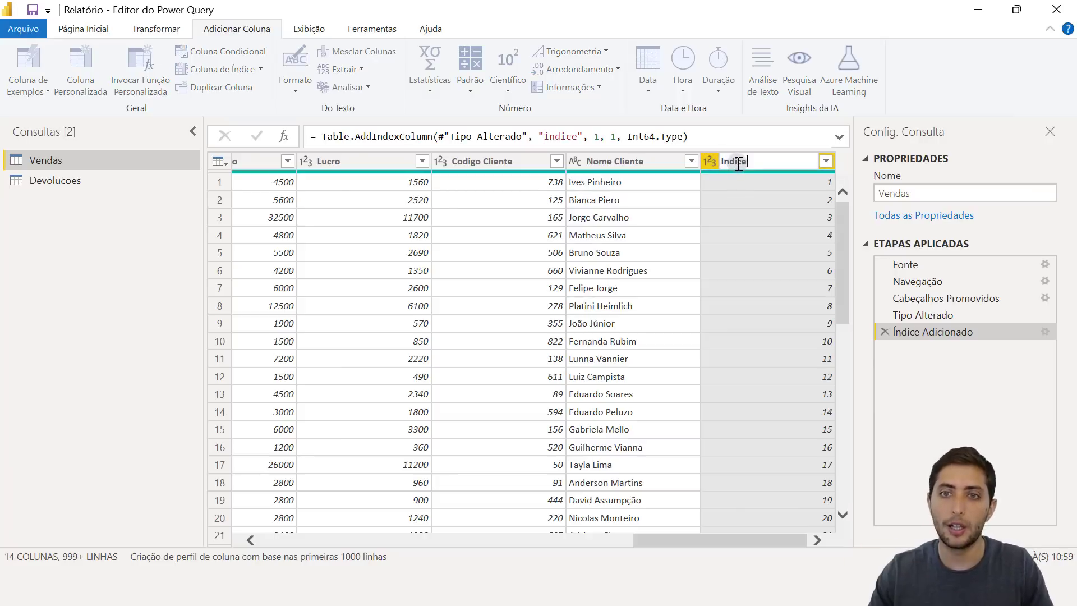
pyautogui.press('Return')
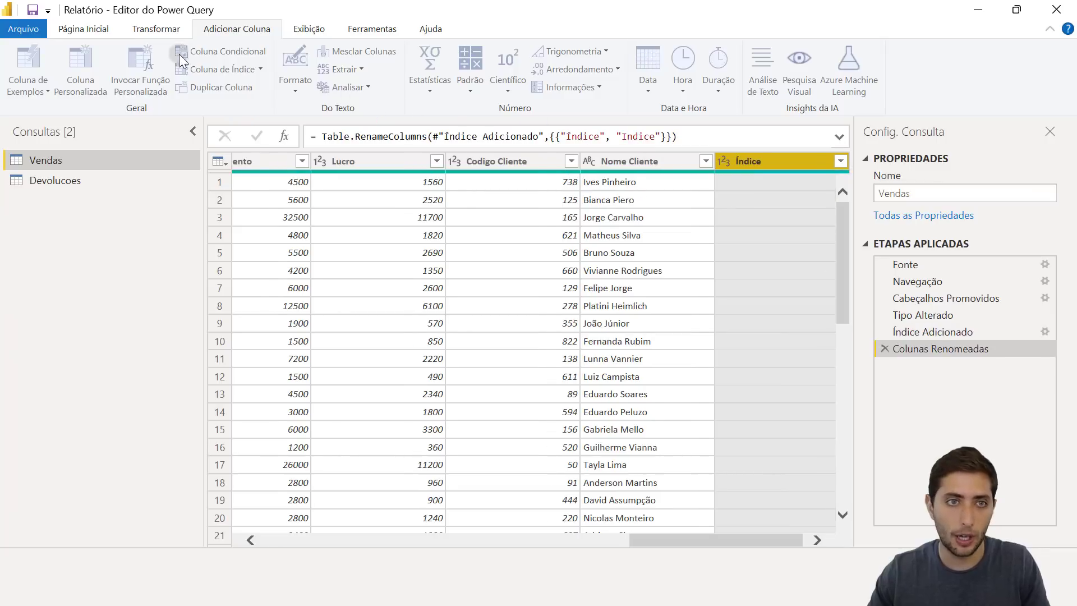
# Step: Close and apply the query changes, and compare the Indice column with the Venda column in the Vendas table
pyautogui.click(91, 27)
pyautogui.click(28, 51)
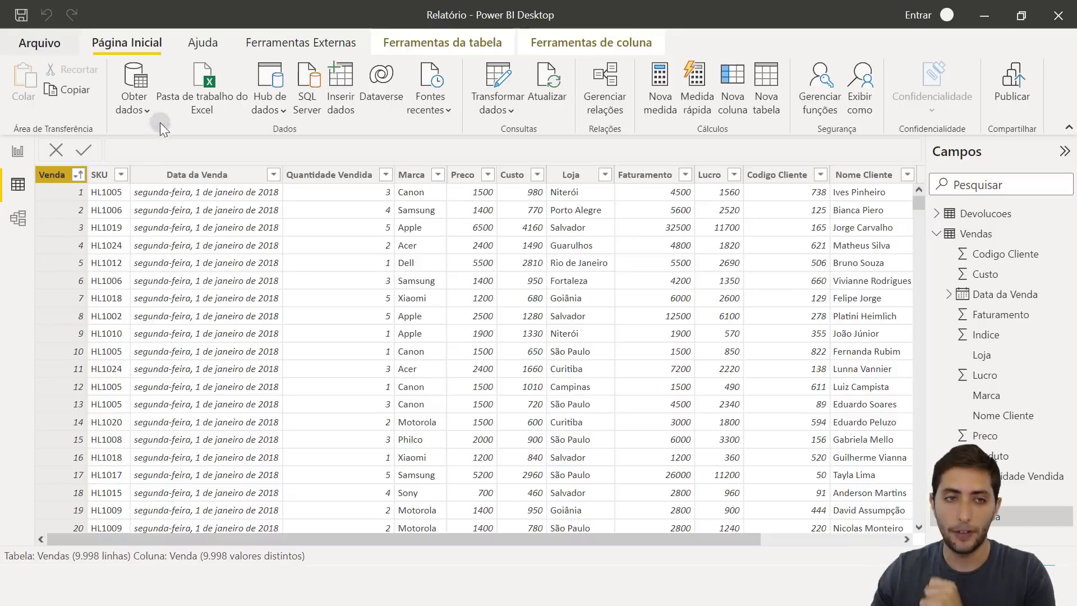
pyautogui.moveTo(481, 538); pyautogui.dragTo(752, 552)
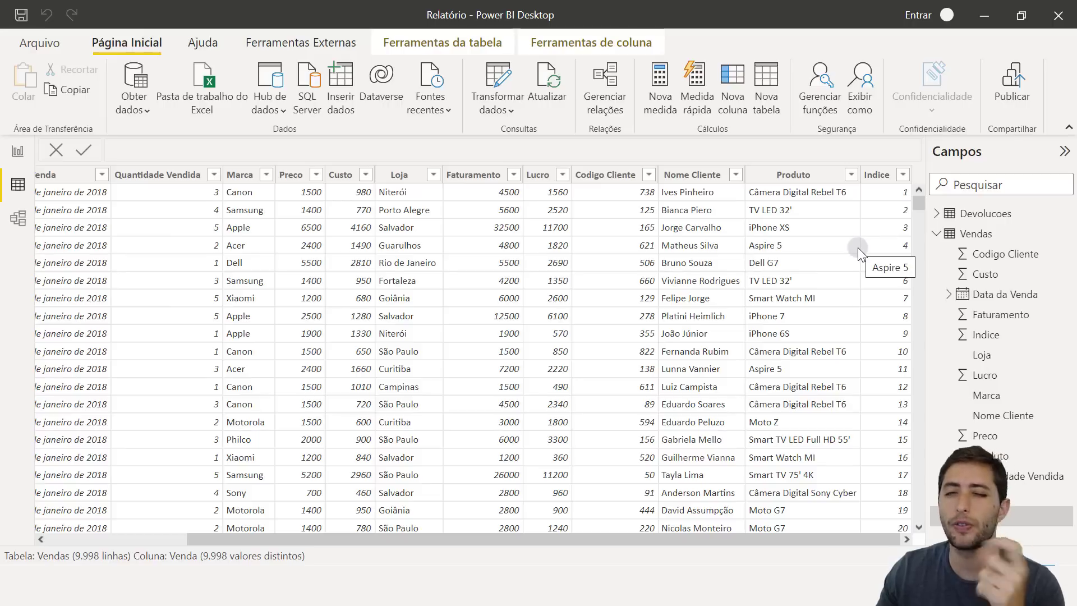
pyautogui.moveTo(800, 539); pyautogui.dragTo(503, 513)
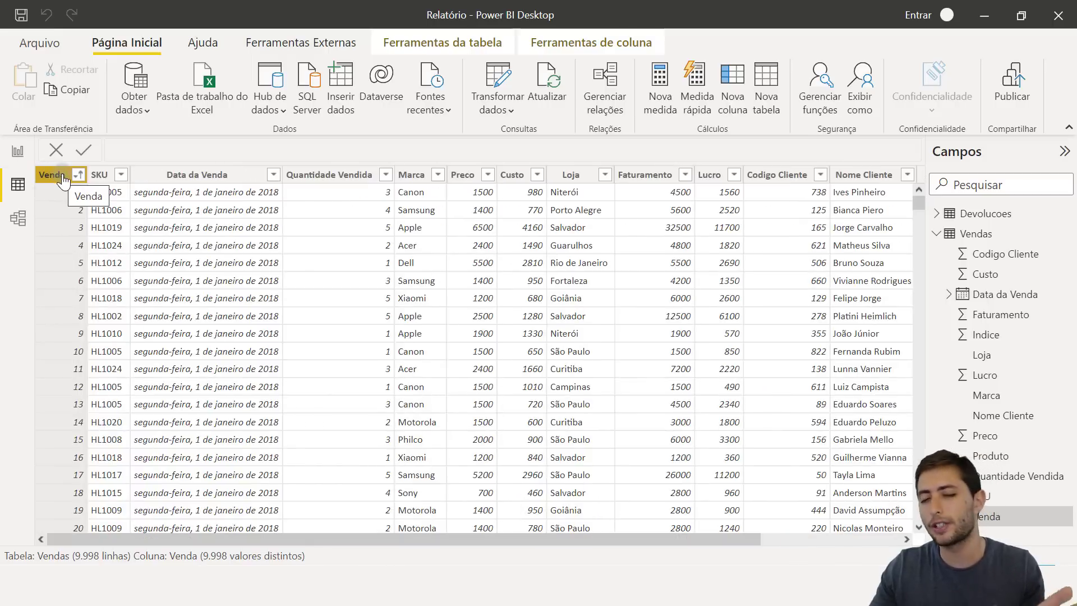
pyautogui.moveTo(621, 536); pyautogui.dragTo(858, 559)
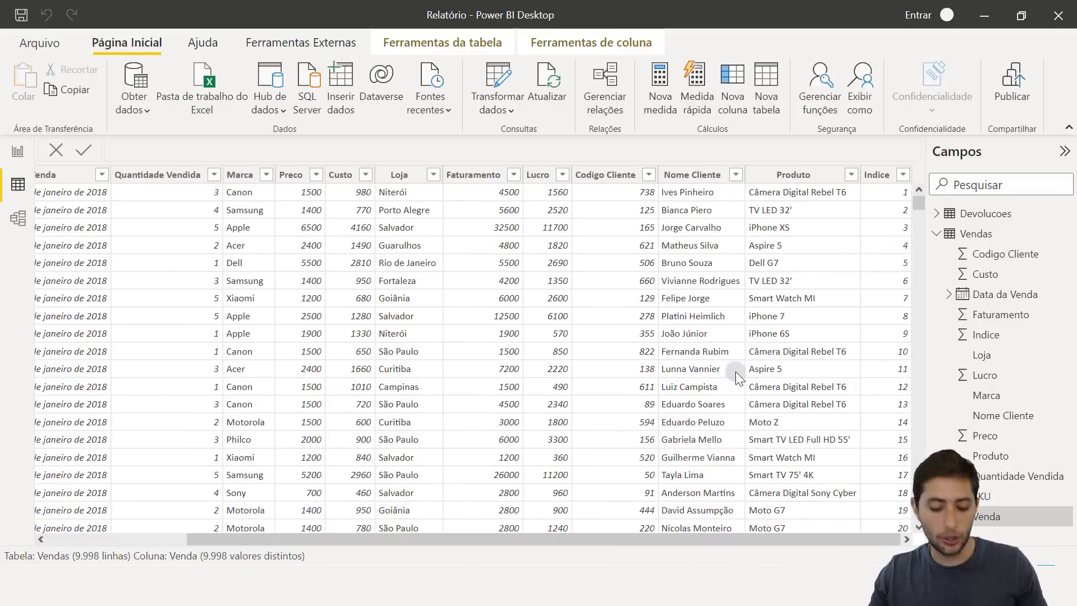
# Step: Examine the Vendas row with Indice 11, comparing its Codigo Cliente, Nome Cliente and Produto with its Indice value
pyautogui.click(662, 190)
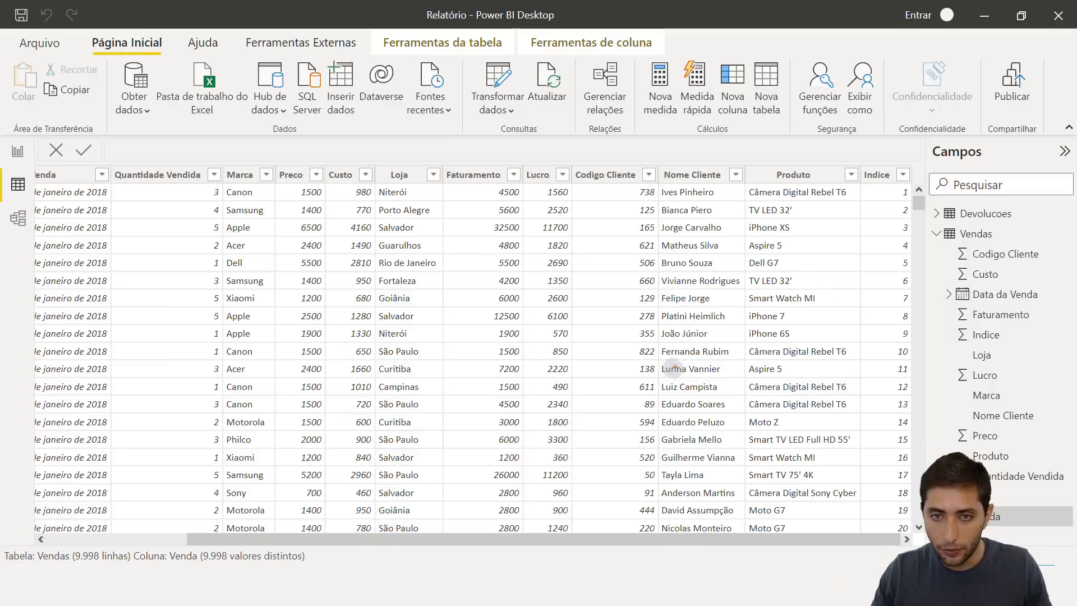
pyautogui.moveTo(657, 359)
pyautogui.mouseDown()
pyautogui.moveTo(771, 391)
pyautogui.moveTo(906, 387)
pyautogui.moveTo(913, 377)
pyautogui.mouseUp()
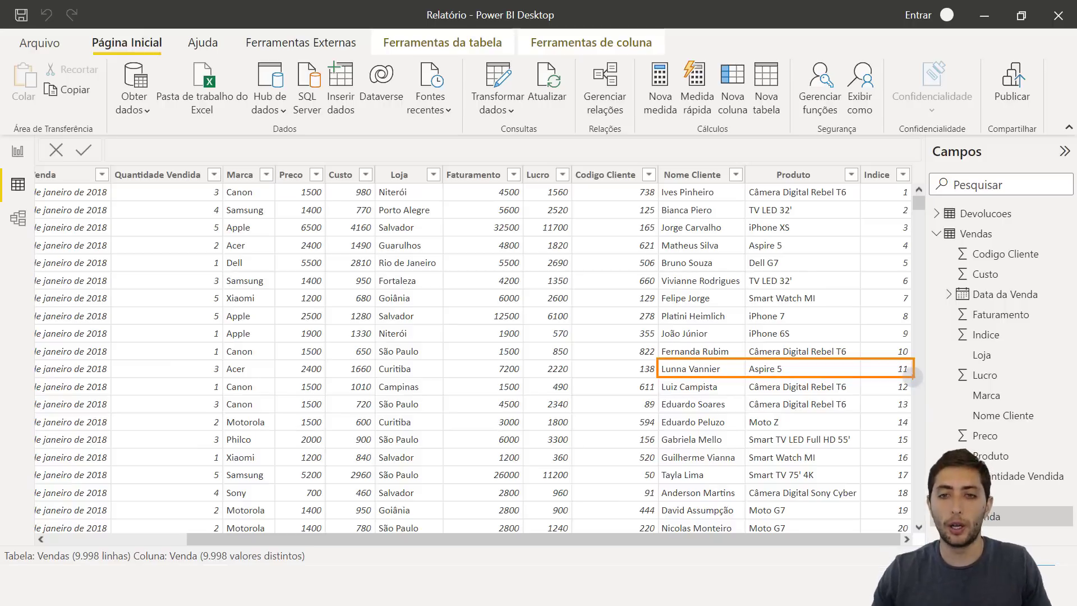
pyautogui.press('e')
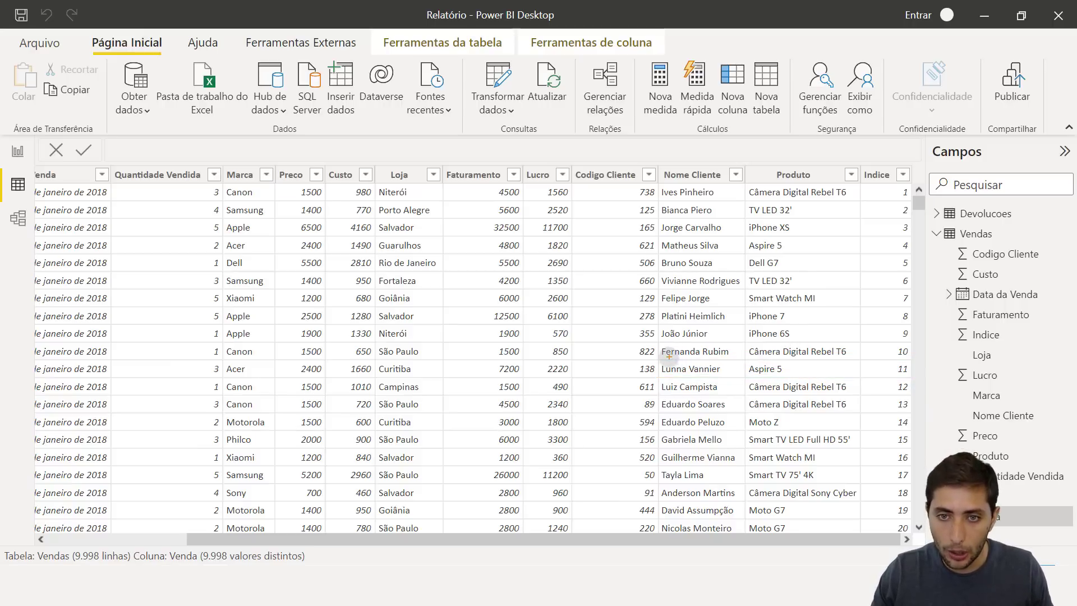
pyautogui.moveTo(656, 359); pyautogui.dragTo(717, 383)
pyautogui.press('e')
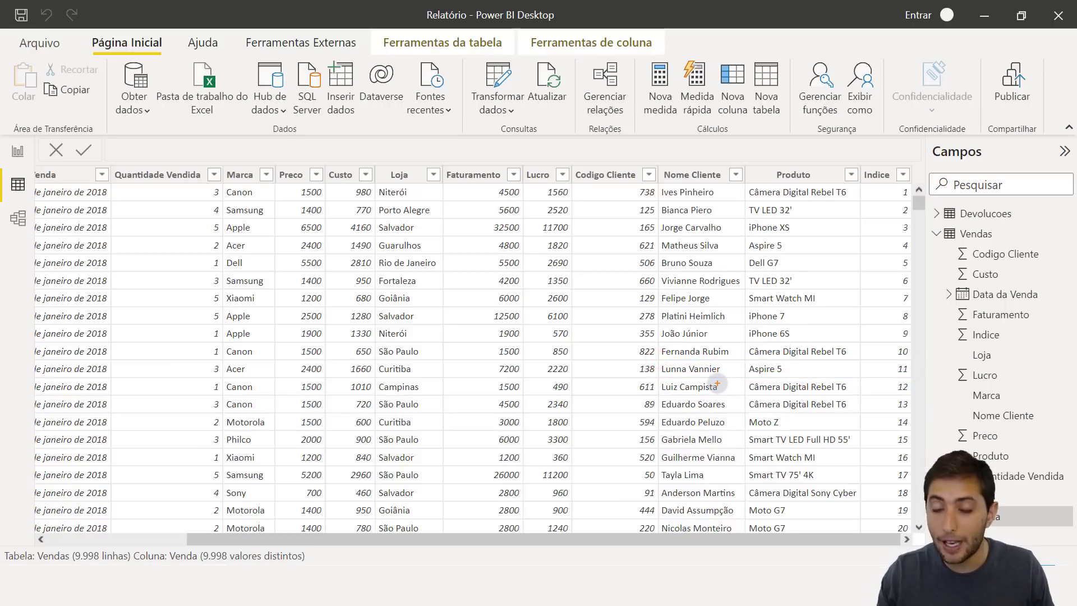
pyautogui.moveTo(613, 361); pyautogui.dragTo(659, 378)
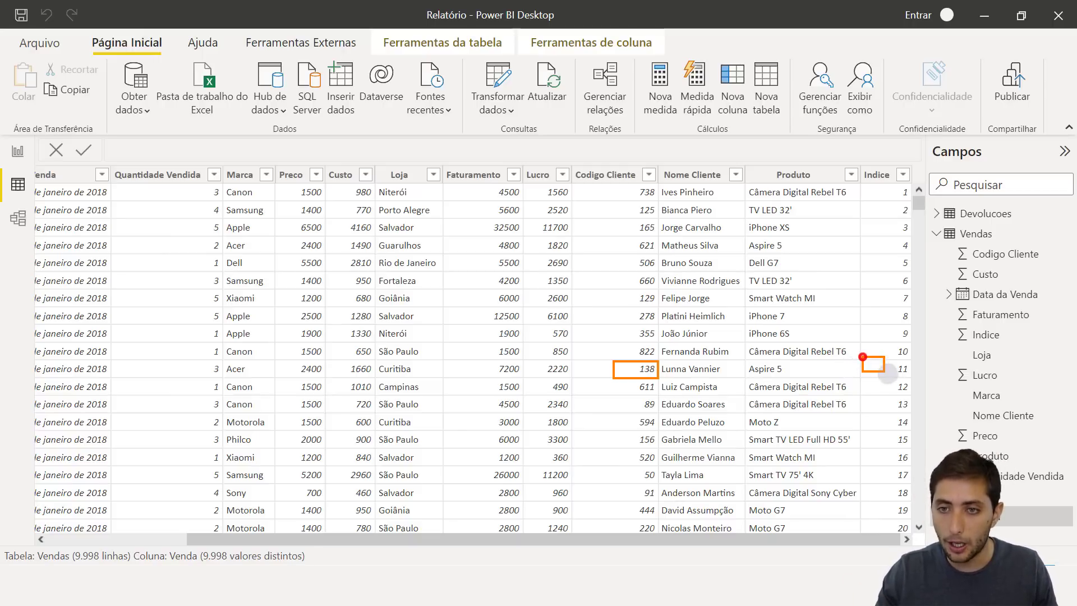
pyautogui.moveTo(862, 357); pyautogui.dragTo(917, 381)
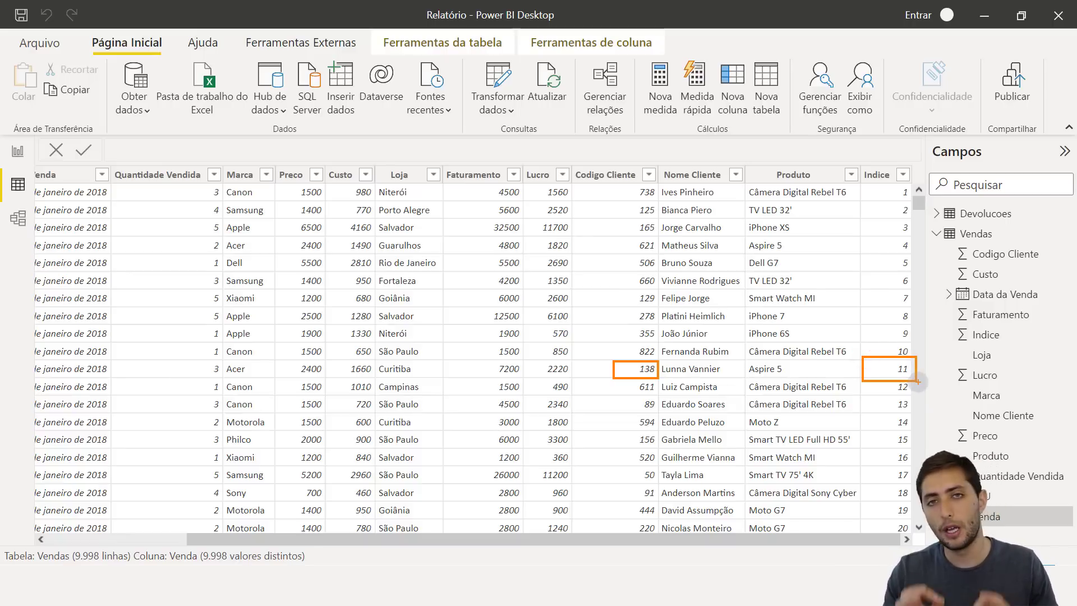
pyautogui.hotkey('ctrl', 'z')
pyautogui.hotkey('ctrl', 'z')
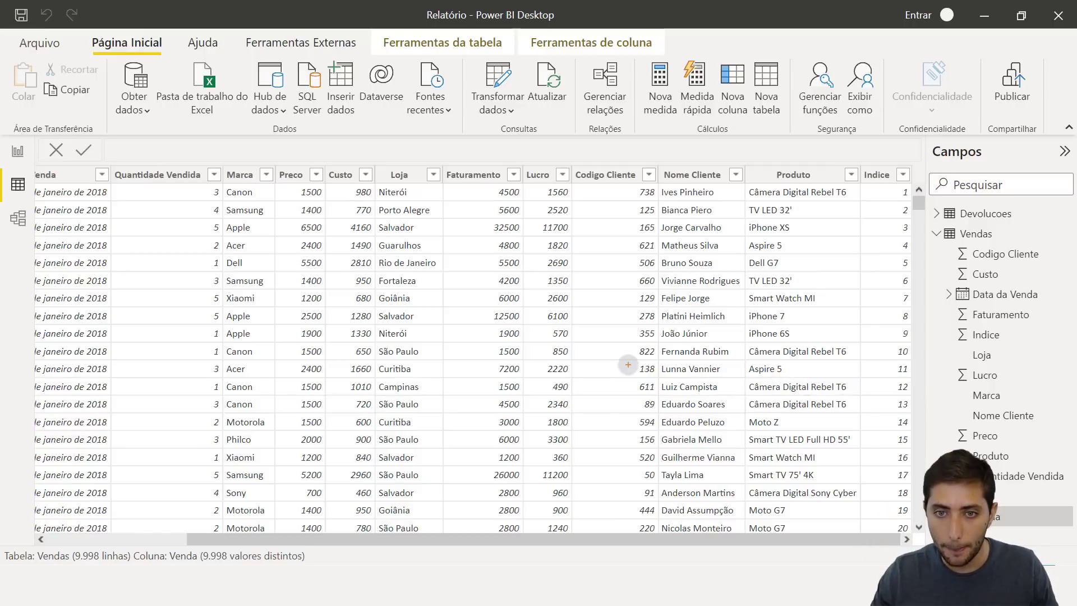
pyautogui.moveTo(619, 357); pyautogui.dragTo(657, 379)
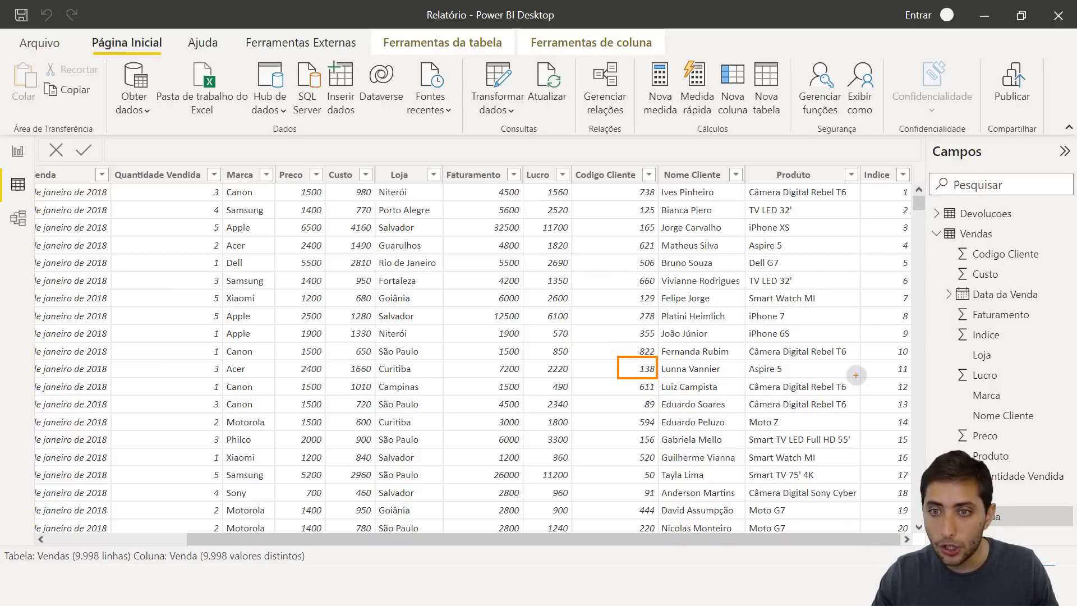
pyautogui.moveTo(860, 377)
pyautogui.mouseDown()
pyautogui.moveTo(906, 367)
pyautogui.moveTo(919, 345)
pyautogui.moveTo(915, 179)
pyautogui.mouseUp()
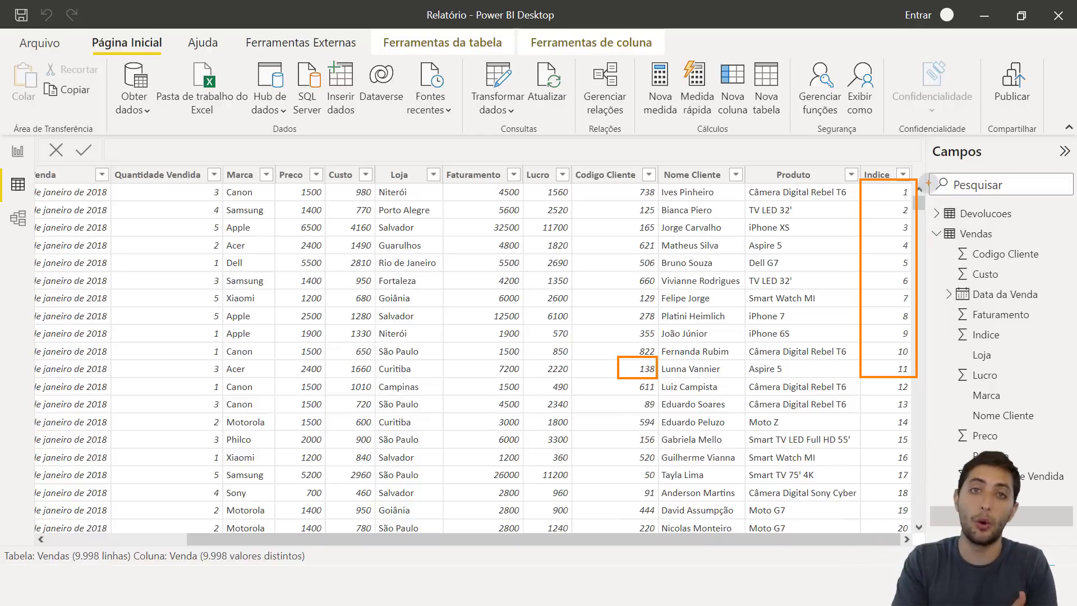
pyautogui.press('Escape')
# Step: Examine the Vendas row with Indice 82, comparing the role of its Codigo Cliente with that of its Indice value
pyautogui.scroll(-1, 683, 317)
pyautogui.scroll(-20, 683, 317)
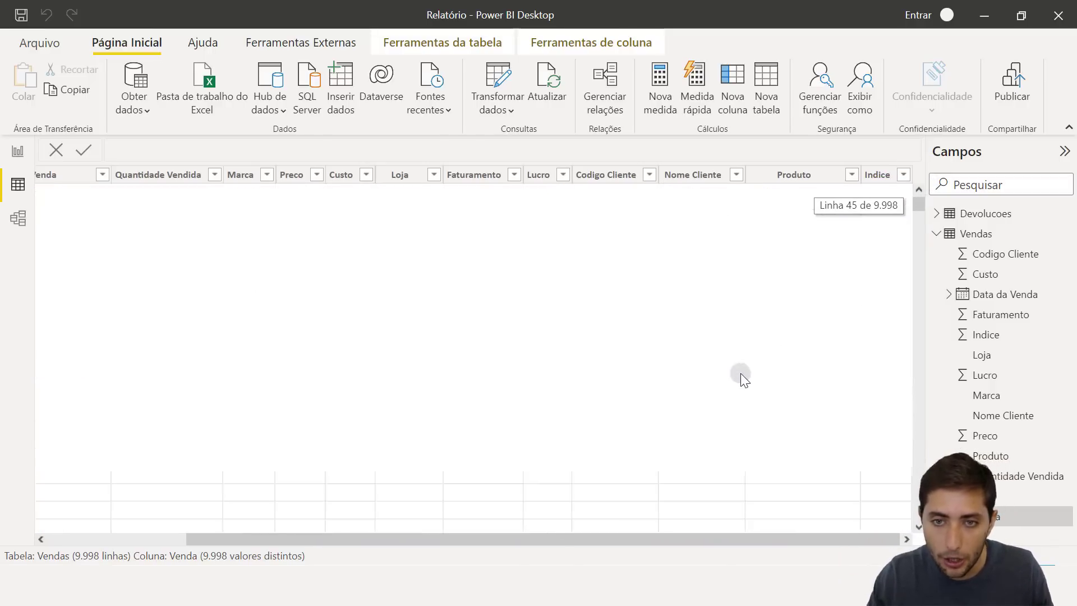
pyautogui.moveTo(917, 371)
pyautogui.mouseDown()
pyautogui.moveTo(558, 352)
pyautogui.moveTo(569, 354)
pyautogui.mouseUp()
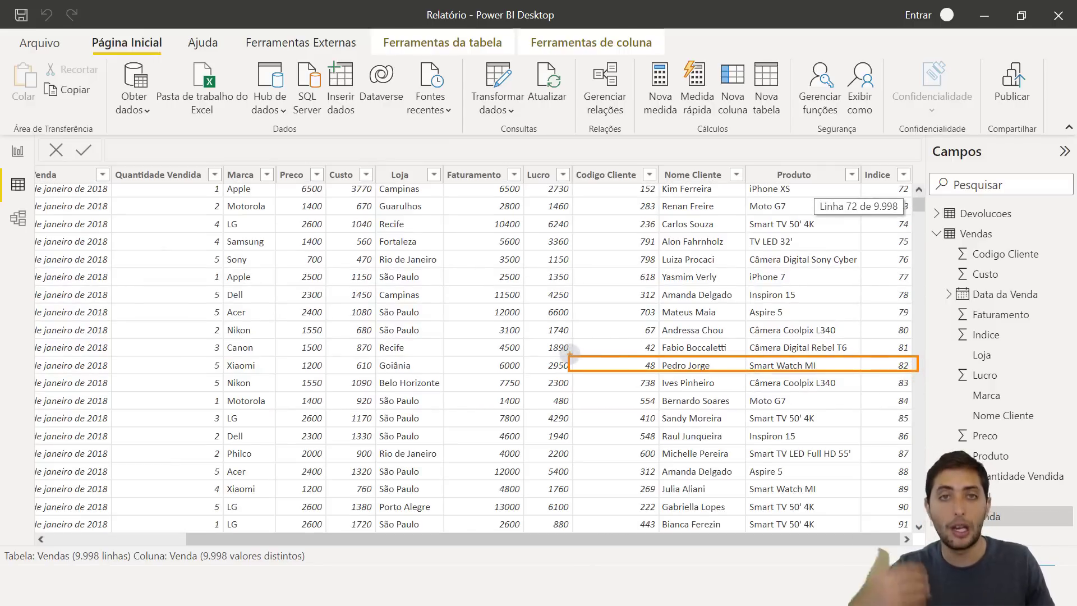
pyautogui.press('e')
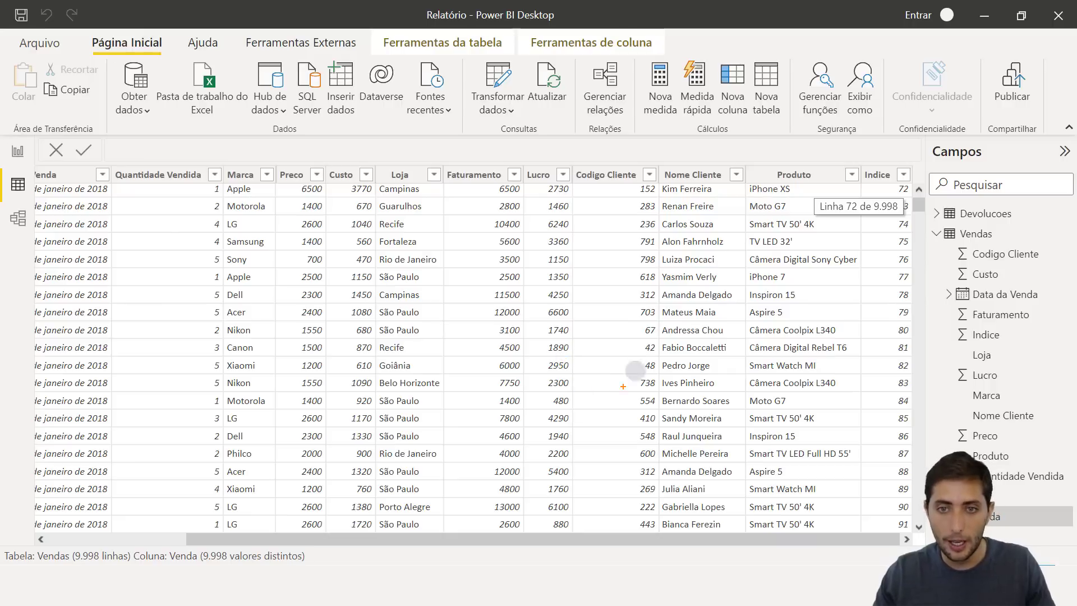
pyautogui.moveTo(571, 357); pyautogui.dragTo(659, 377)
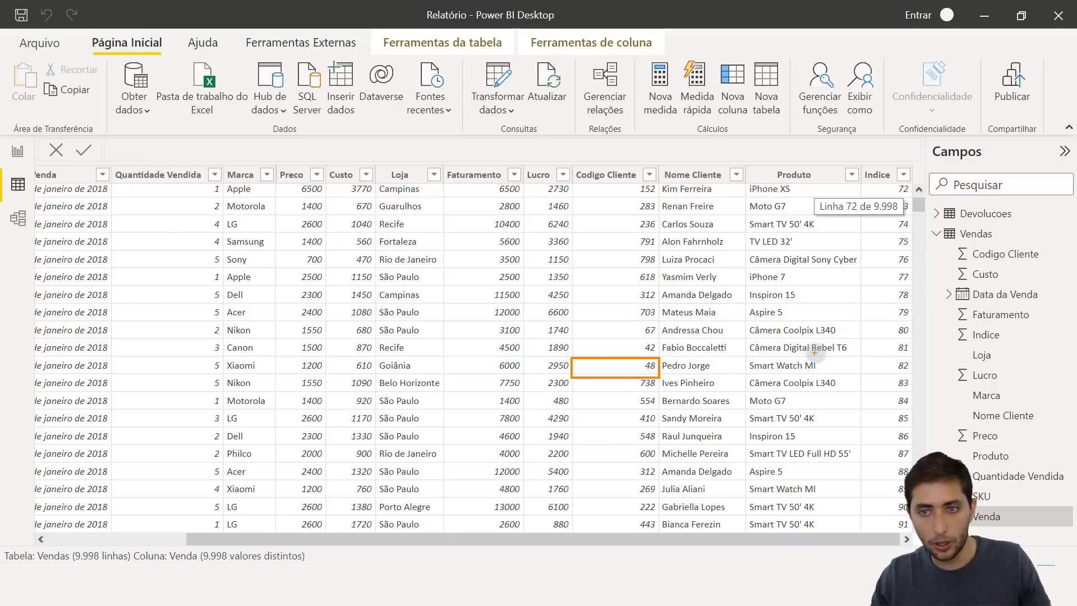
pyautogui.moveTo(860, 356); pyautogui.dragTo(912, 375)
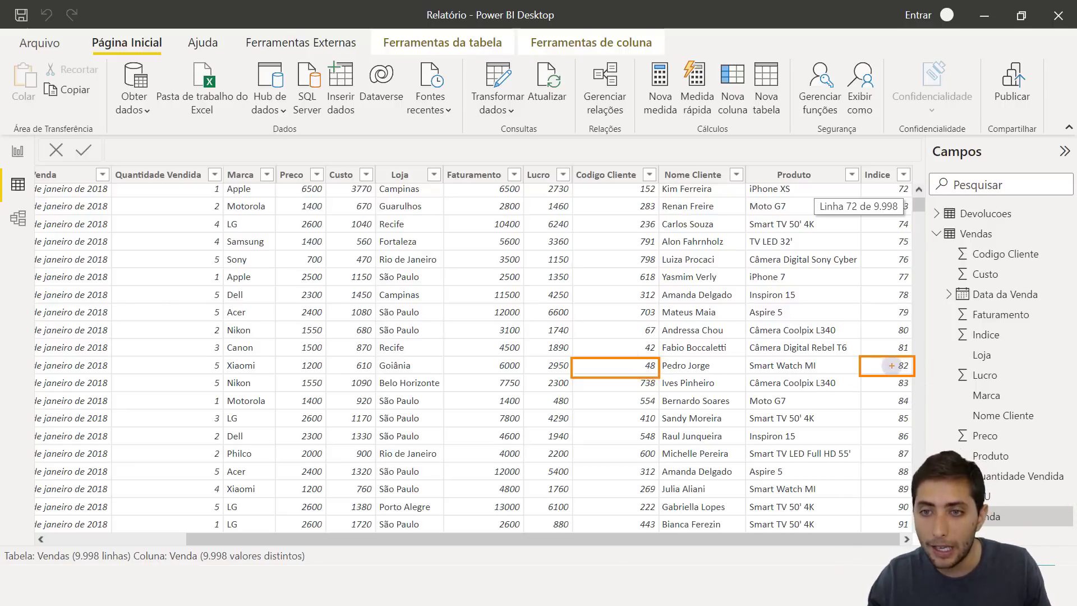
pyautogui.moveTo(879, 348); pyautogui.dragTo(852, 324)
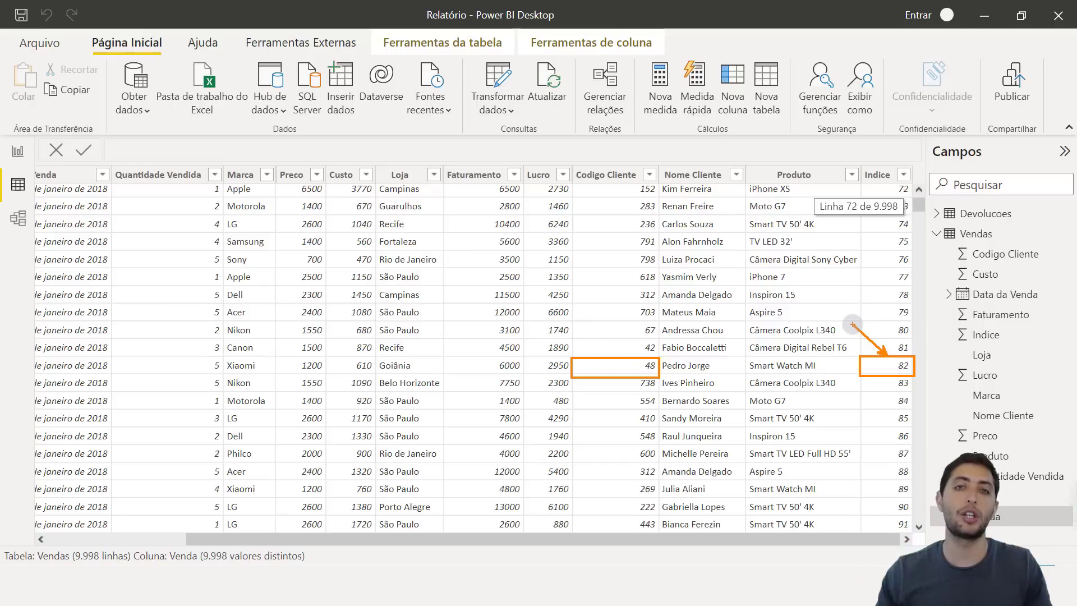
pyautogui.press('Escape')
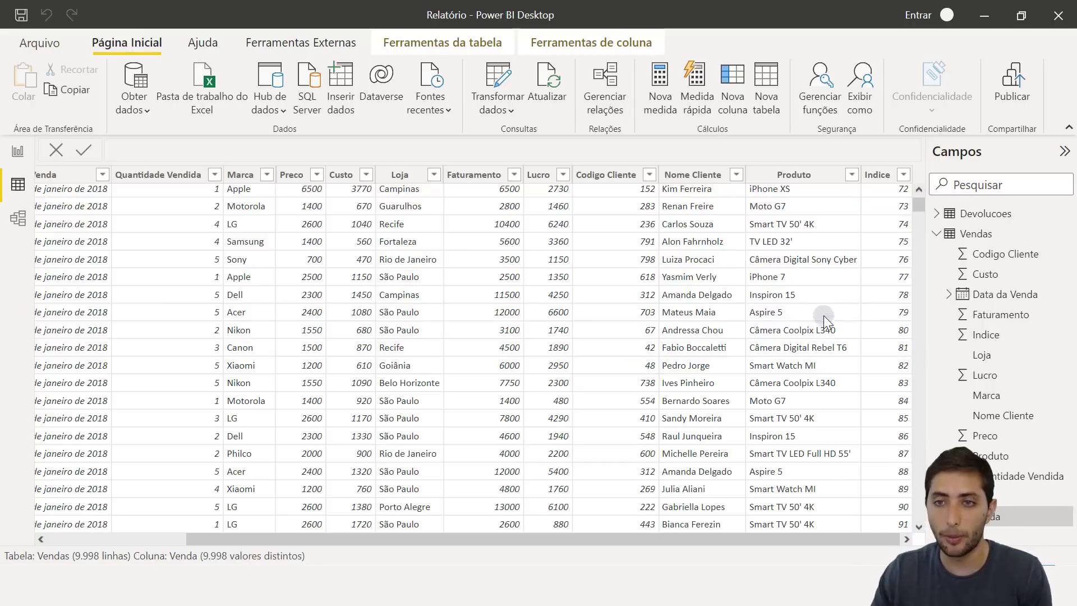
# Step: Add a new calculated column to the Vendas table and name it Ocorrencia in its formula
pyautogui.scroll(10, 675, 238)
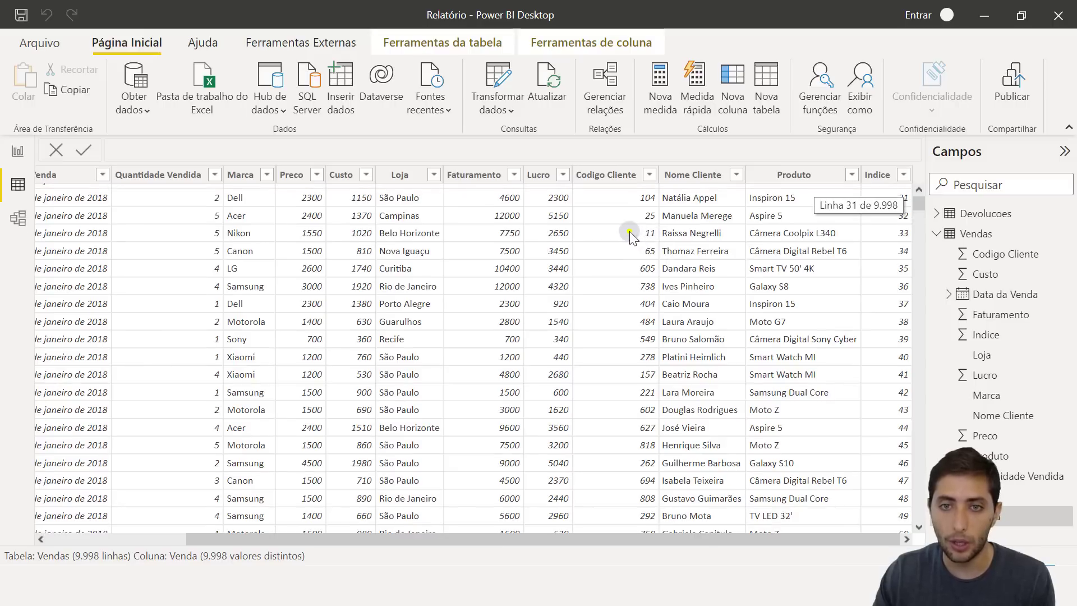
pyautogui.click(630, 232)
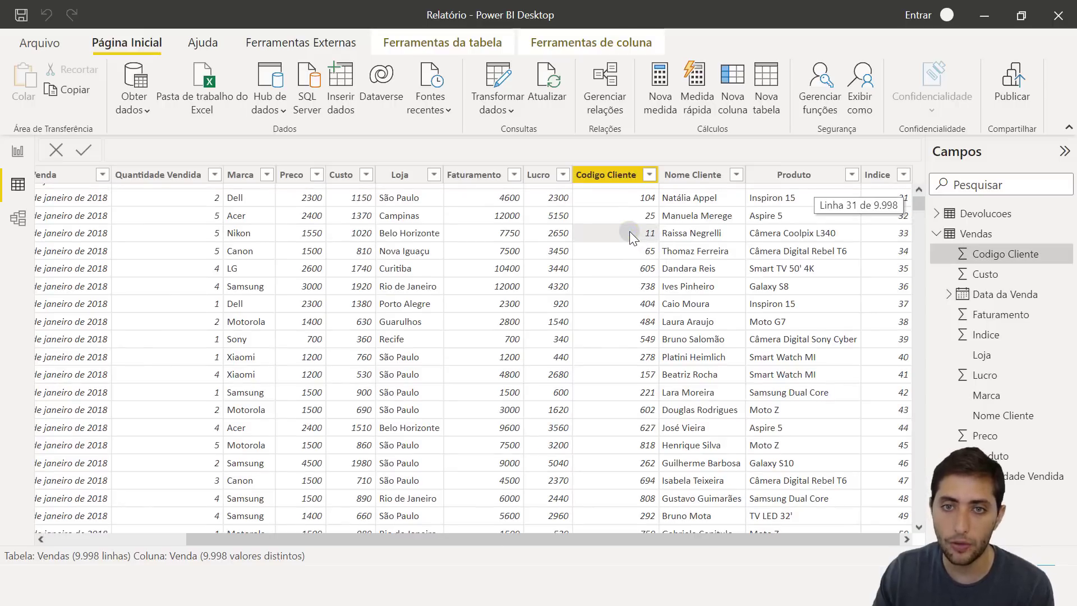
pyautogui.rightClick(629, 231)
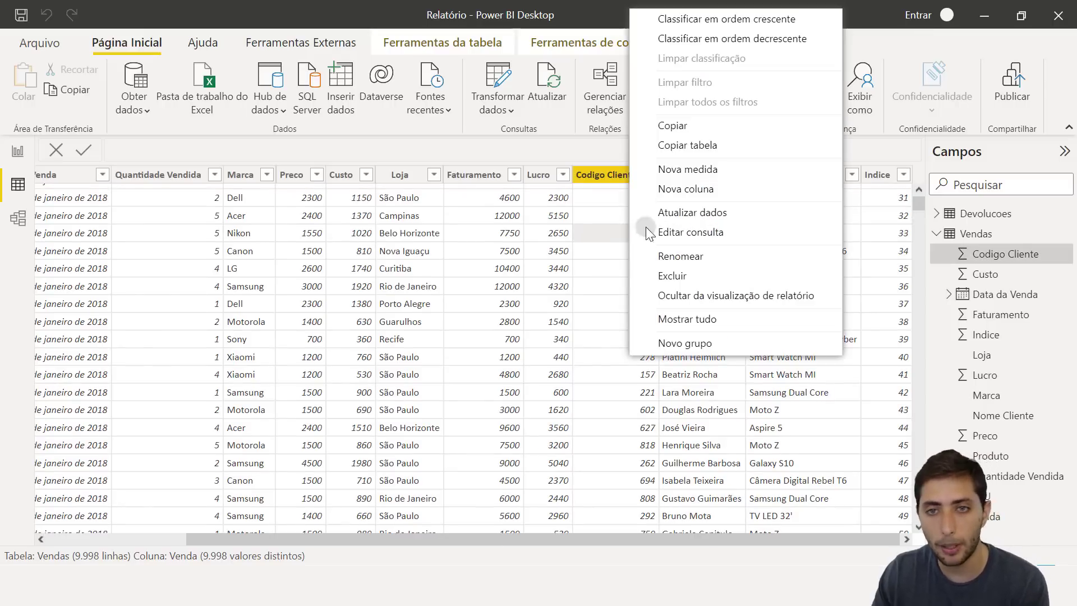
pyautogui.click(694, 189)
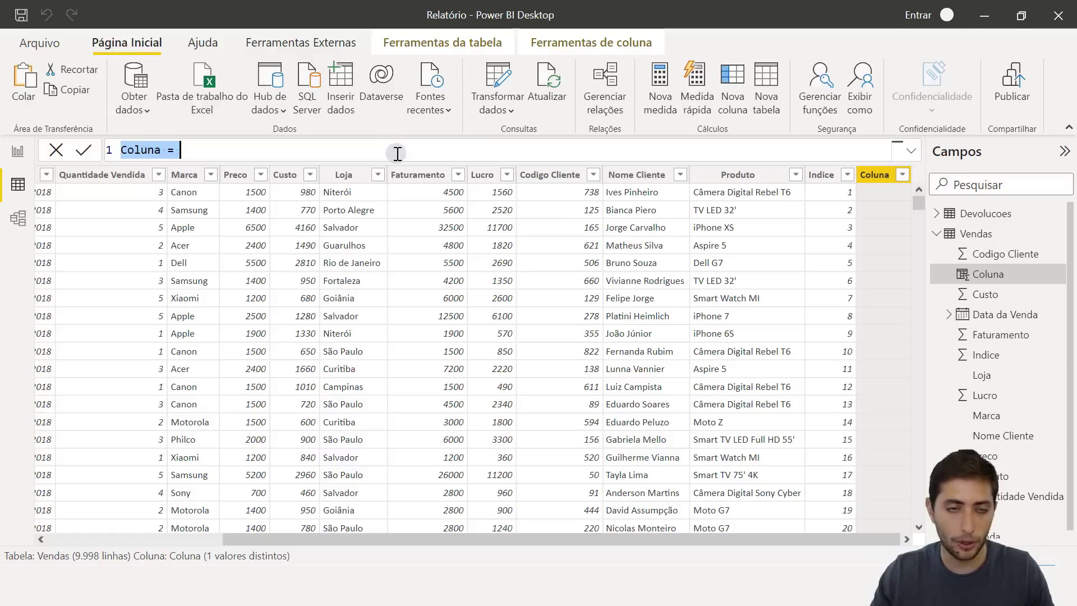
pyautogui.keyDown('ctrl'); pyautogui.scroll(2, 397, 153); pyautogui.keyUp('ctrl')
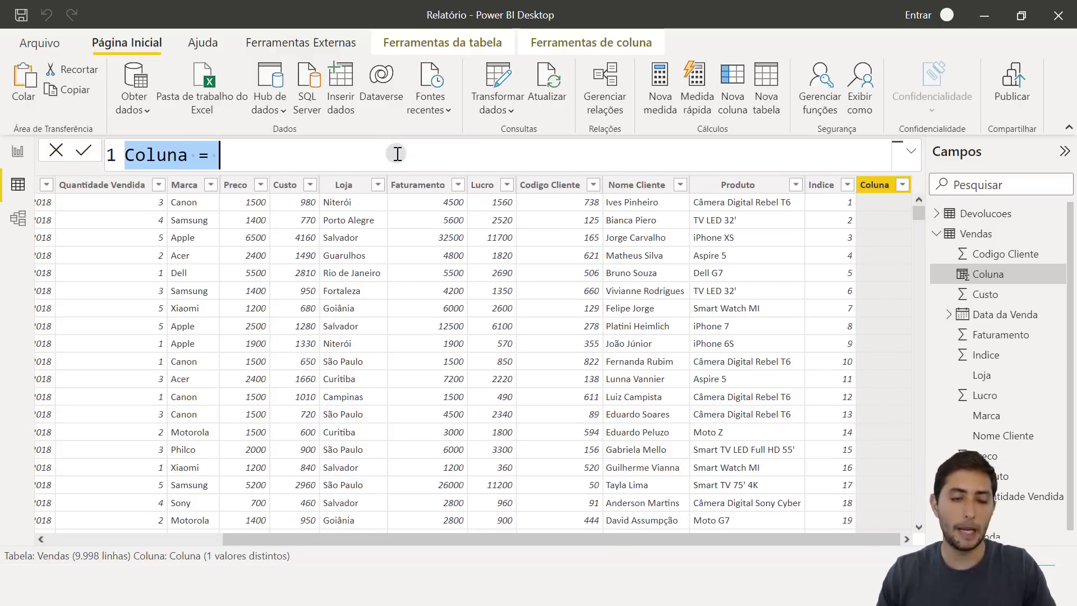
pyautogui.press('Home')
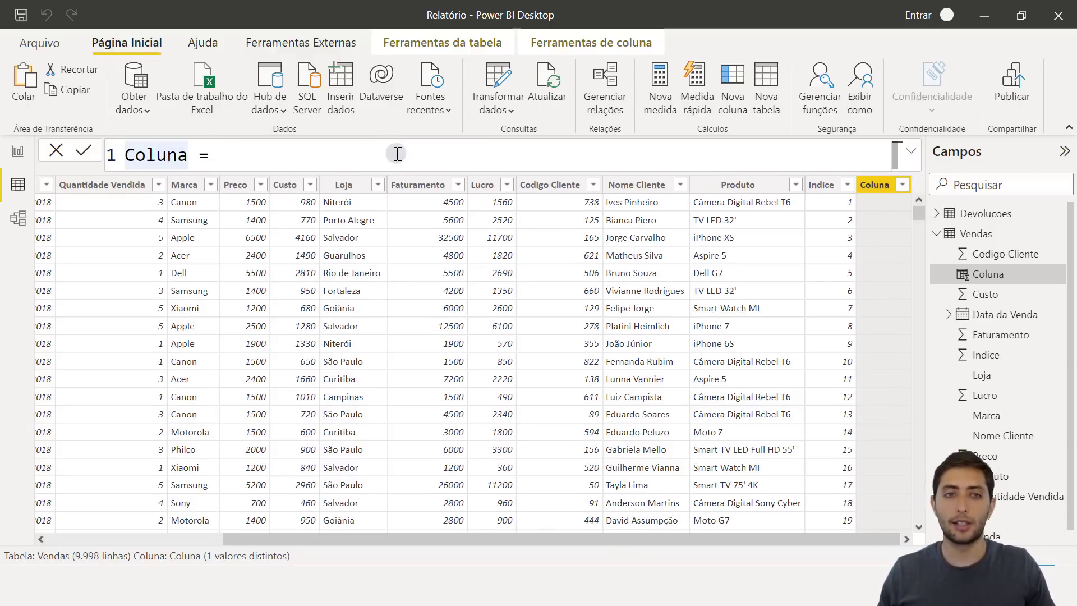
pyautogui.hotkey('ctrl', 'shift', 'Right')
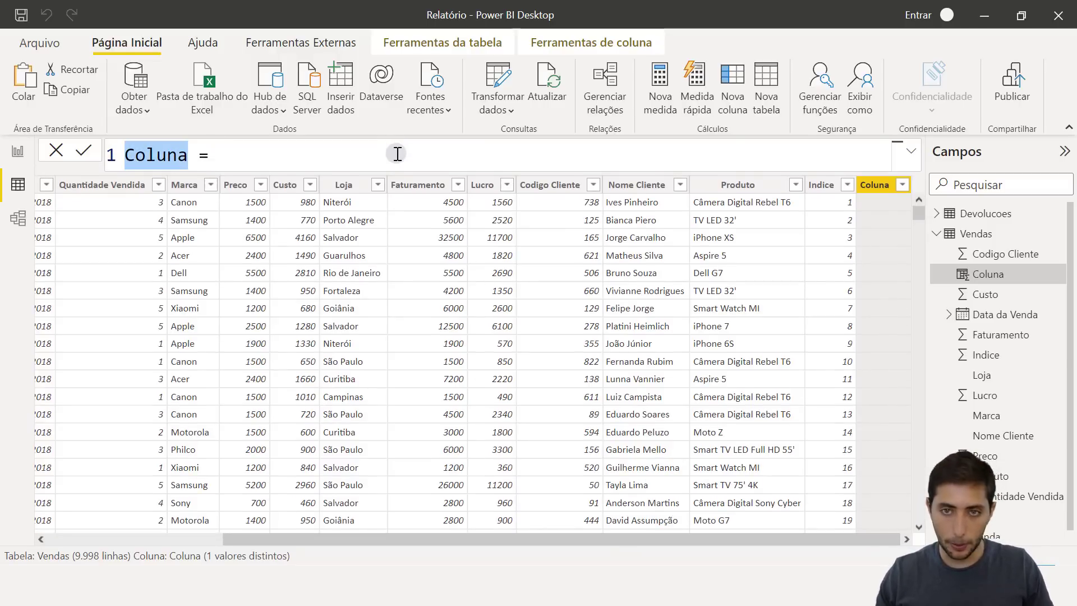
pyautogui.write('Ocorrencia')
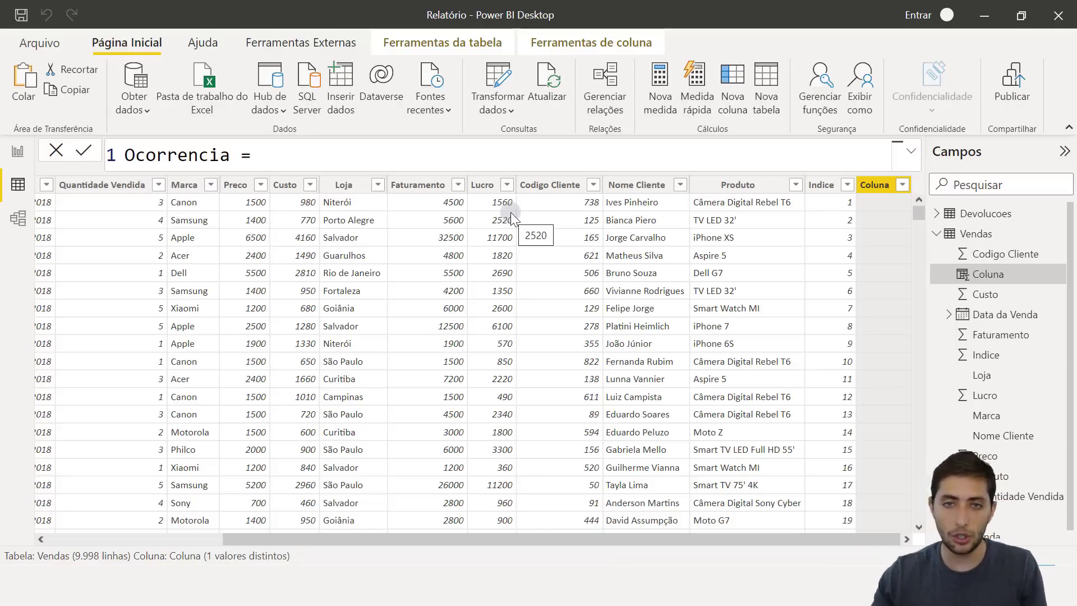
# Step: Examine the Codigo Cliente and Indice values in the first row of the Vendas table
pyautogui.click(548, 185)
pyautogui.click(541, 197)
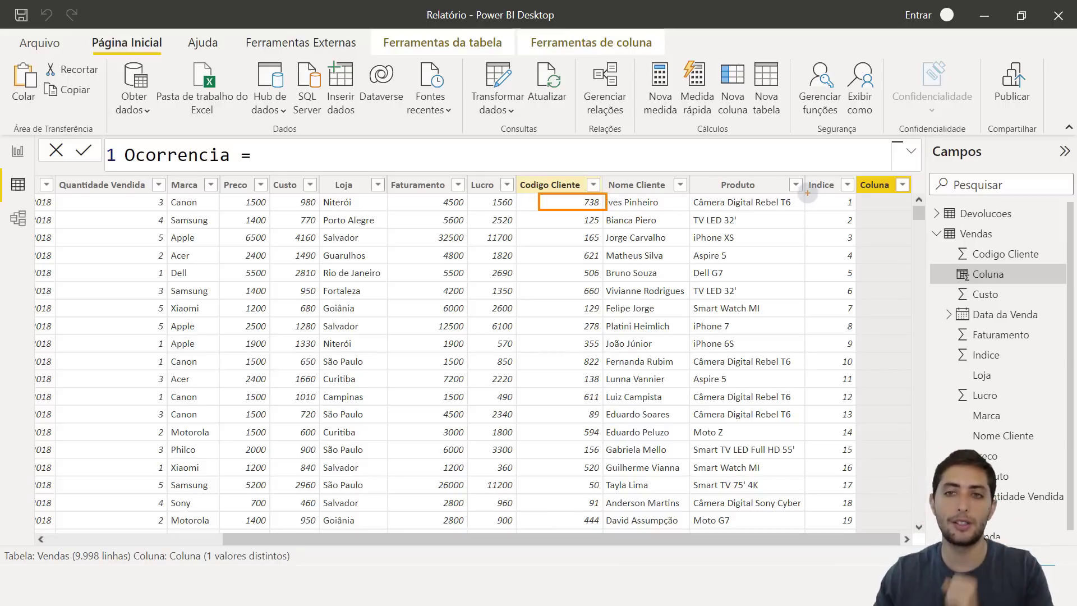
pyautogui.click(824, 203)
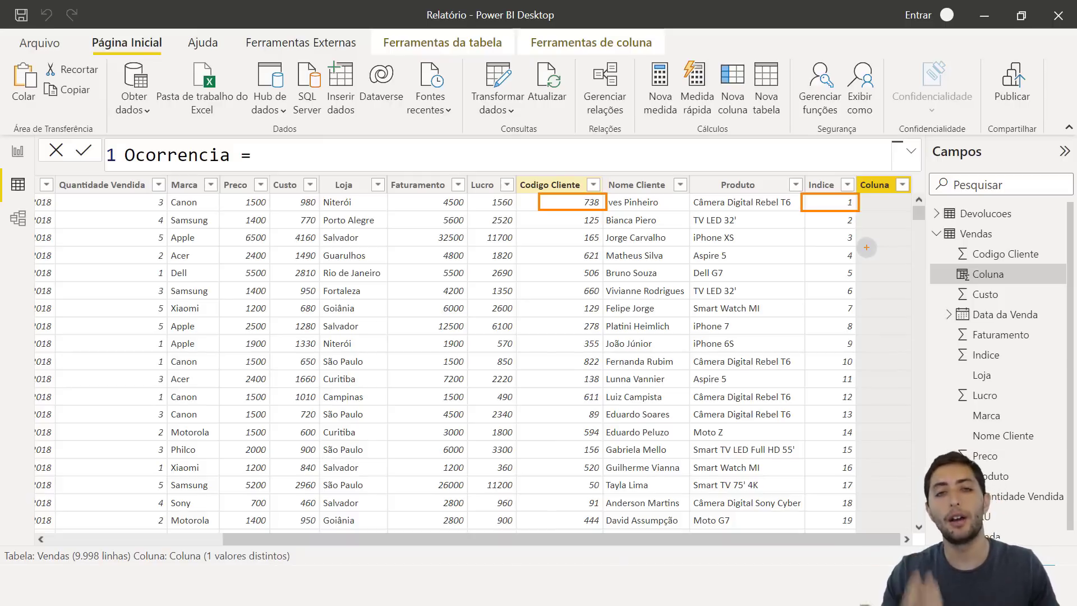
# Step: Start the Ocorrencia formula with CALCULATE and, on a second line, COUNTROWS(Vendas) as its expression
pyautogui.write('calcul')
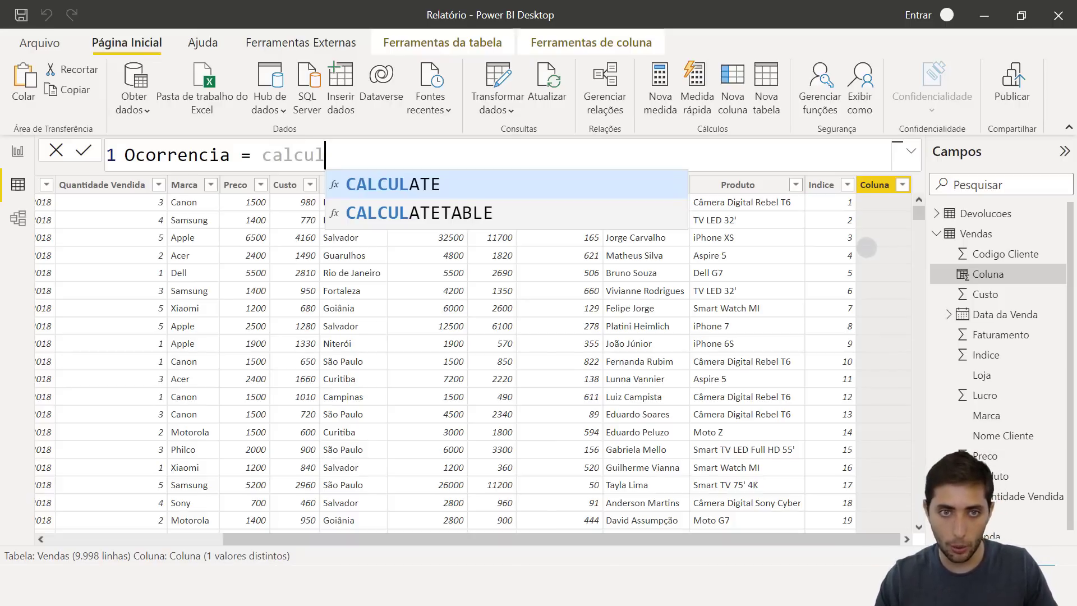
pyautogui.press('Tab')
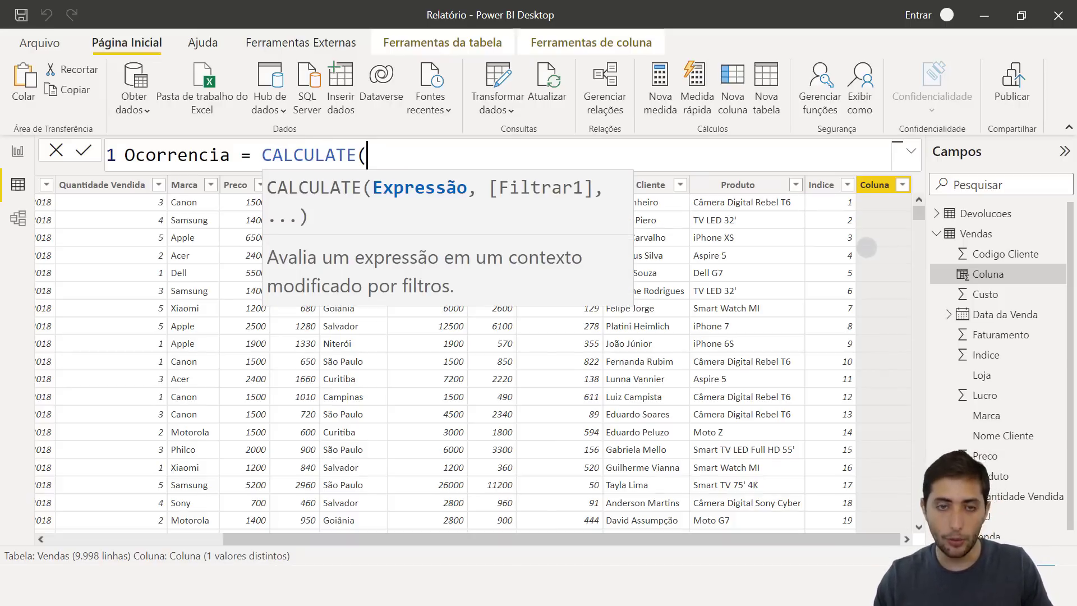
pyautogui.hotkey('shift', 'Return')
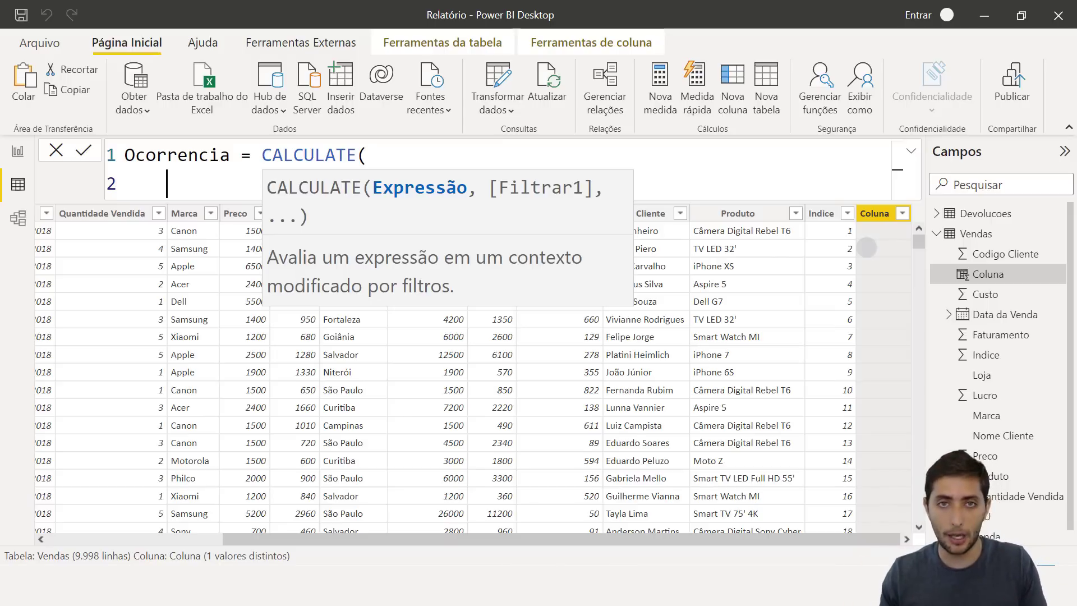
pyautogui.write('coun')
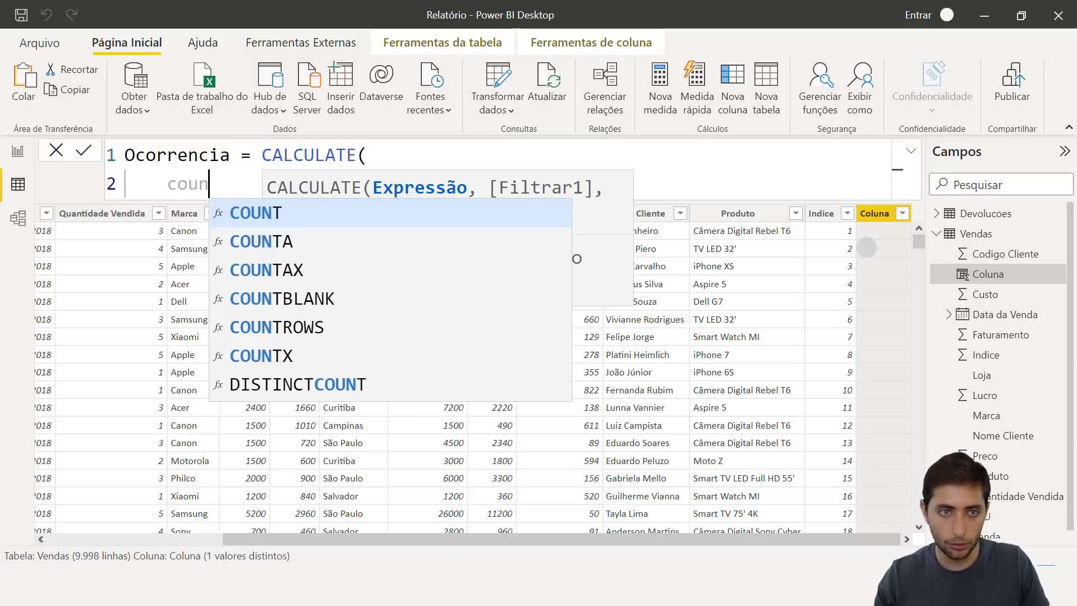
pyautogui.write('trow')
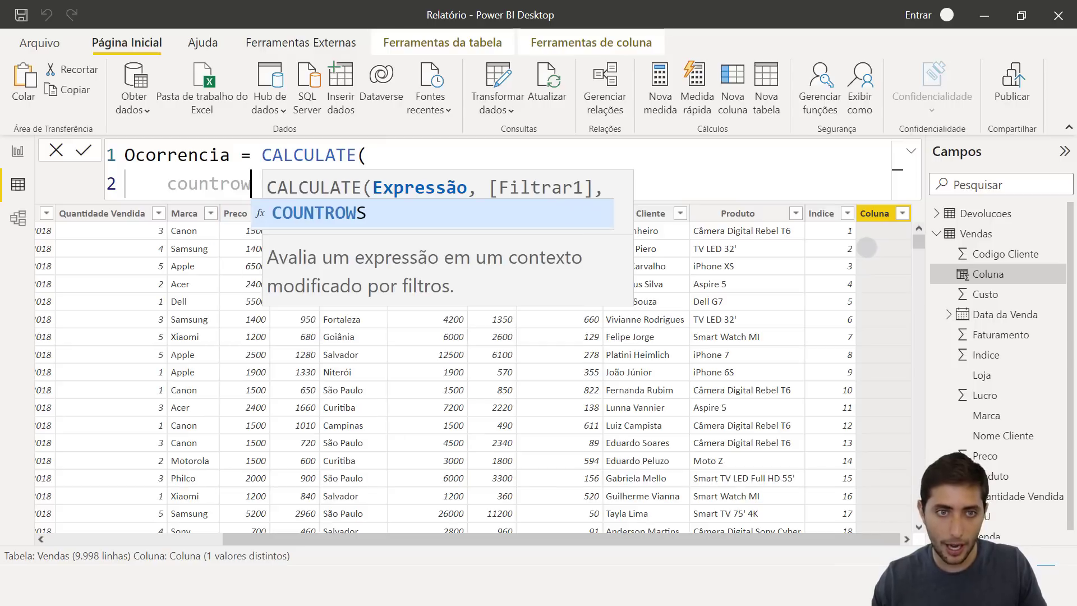
pyautogui.press('Tab')
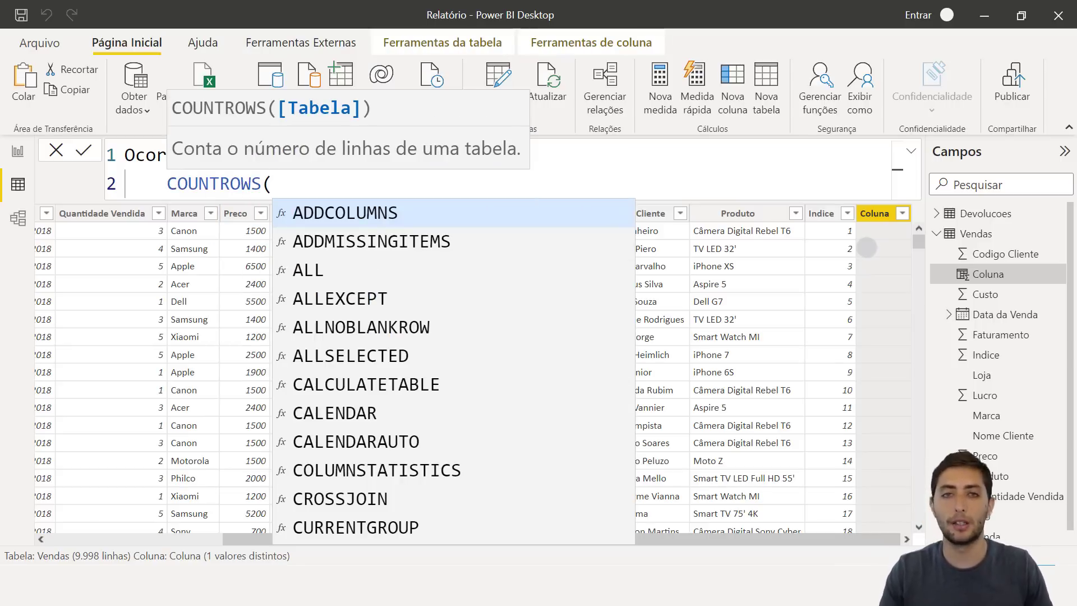
pyautogui.write('ve')
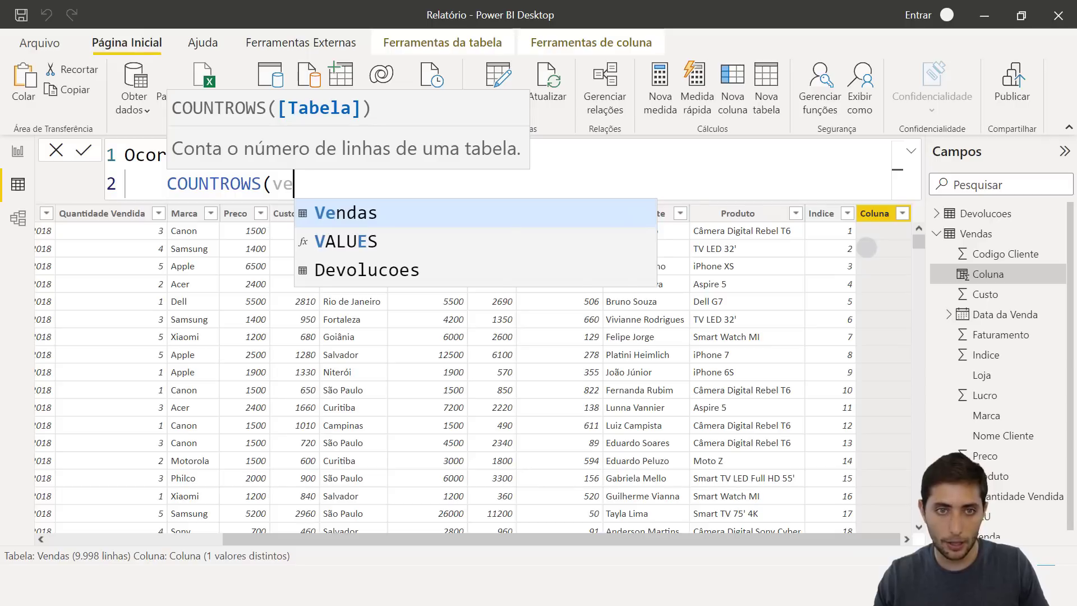
pyautogui.write('ndas)')
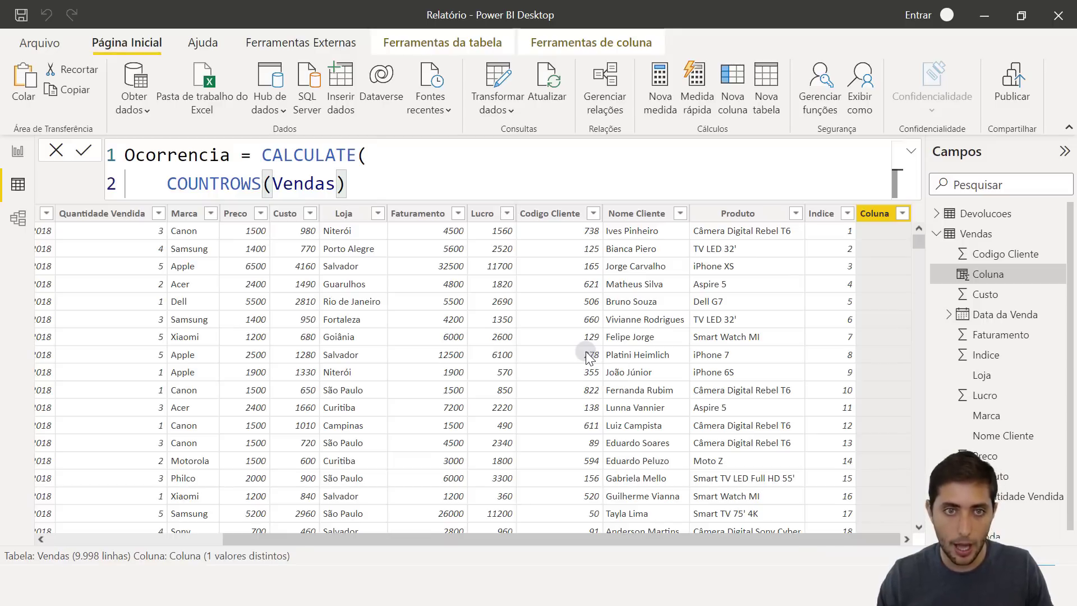
# Step: Add a comma after COUNTROWS(Vendas) and start a third formula line for the CALCULATE filter argument
pyautogui.write(',')
pyautogui.press('Escape')
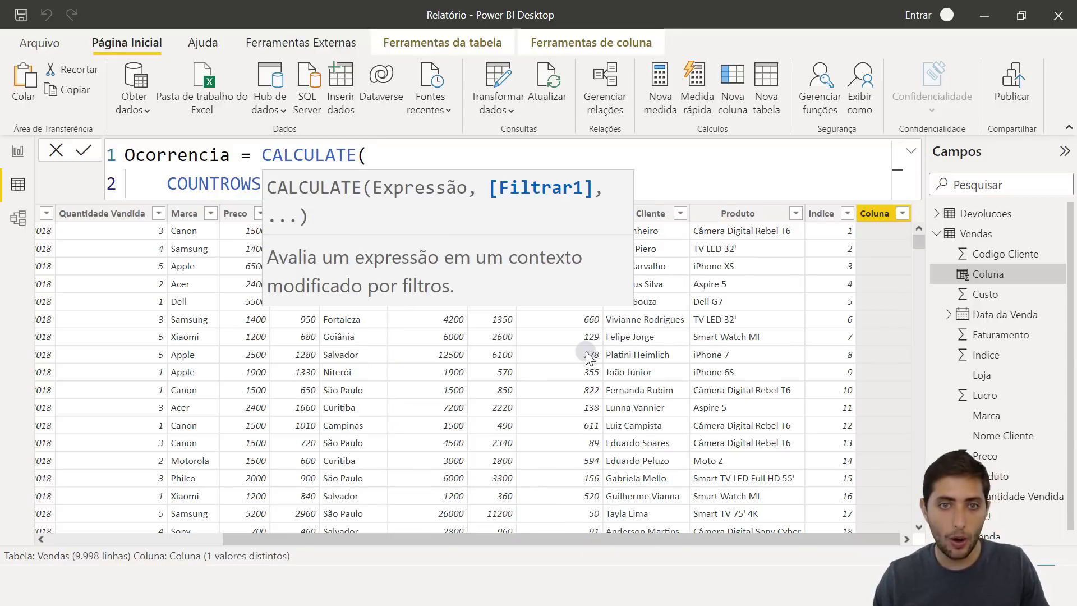
pyautogui.hotkey('shift', 'Return')
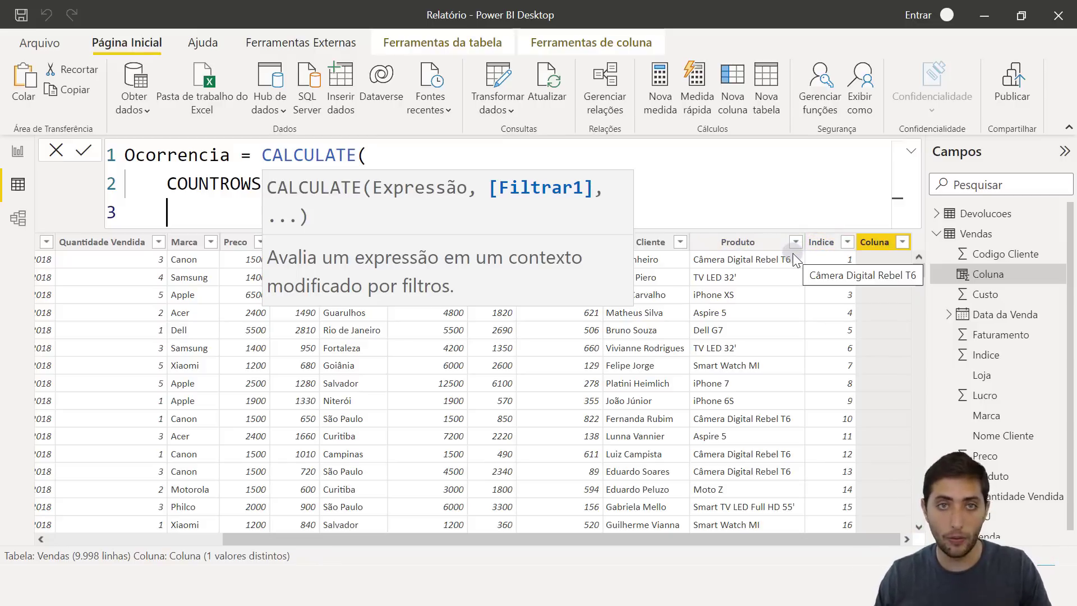
pyautogui.press('Up')
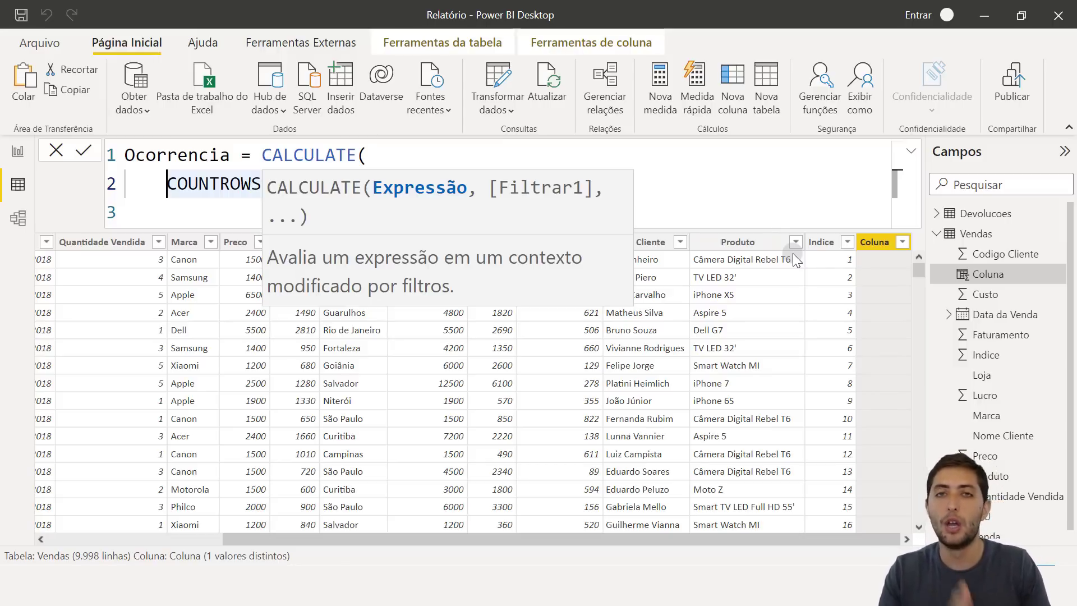
pyautogui.press('End')
pyautogui.write(',')
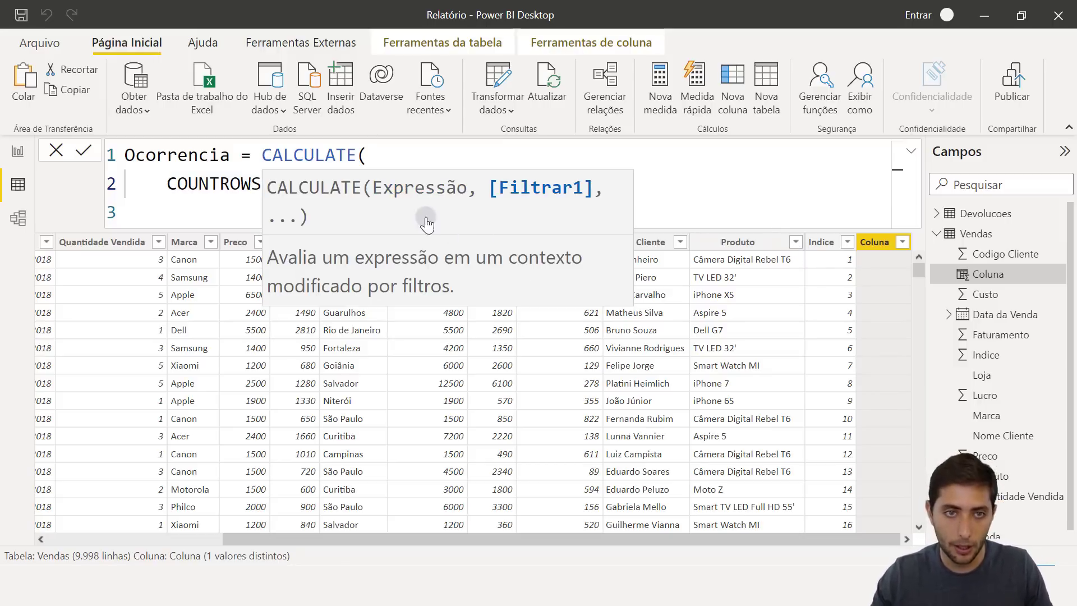
# Step: Comment out the first two lines of the Ocorrencia formula and commit it with a closing parenthesis on the third line
pyautogui.press('Escape')
pyautogui.moveTo(375, 188); pyautogui.dragTo(263, 154)
pyautogui.hotkey('ctrl', '/')
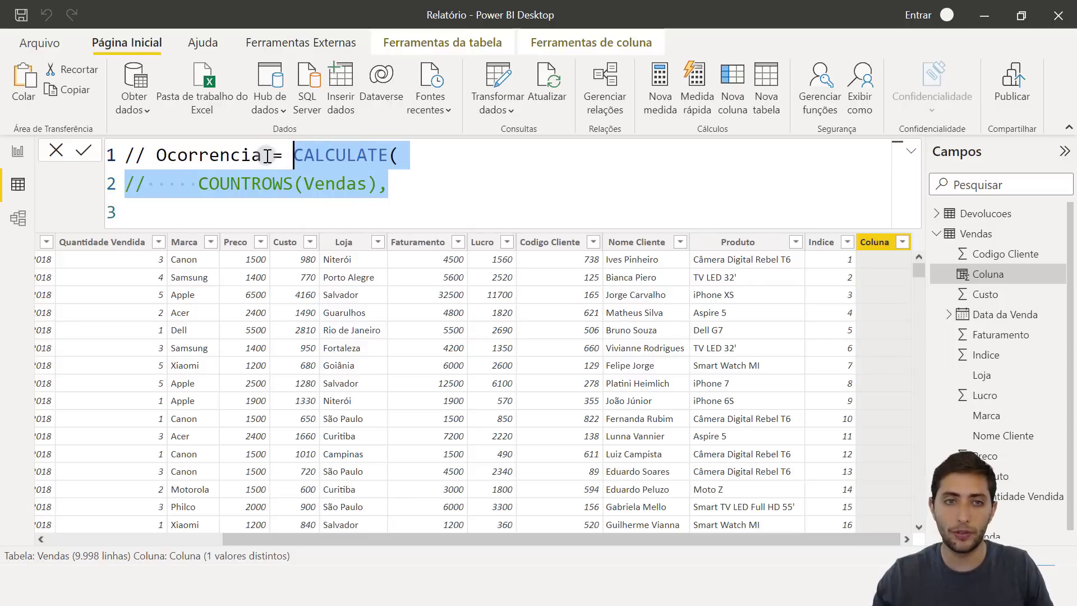
pyautogui.press('Down')
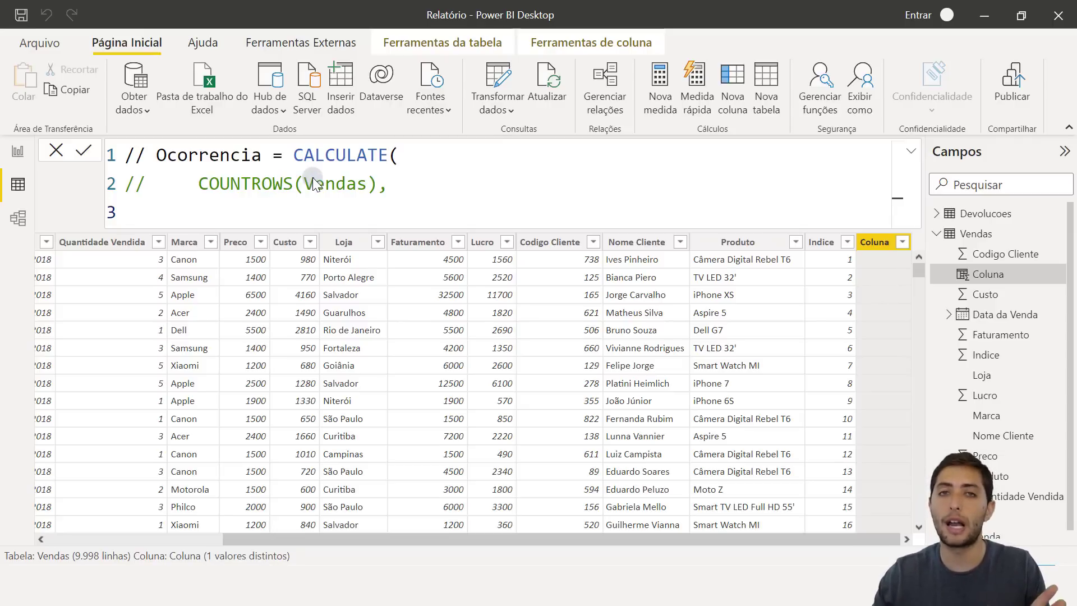
pyautogui.press('Return')
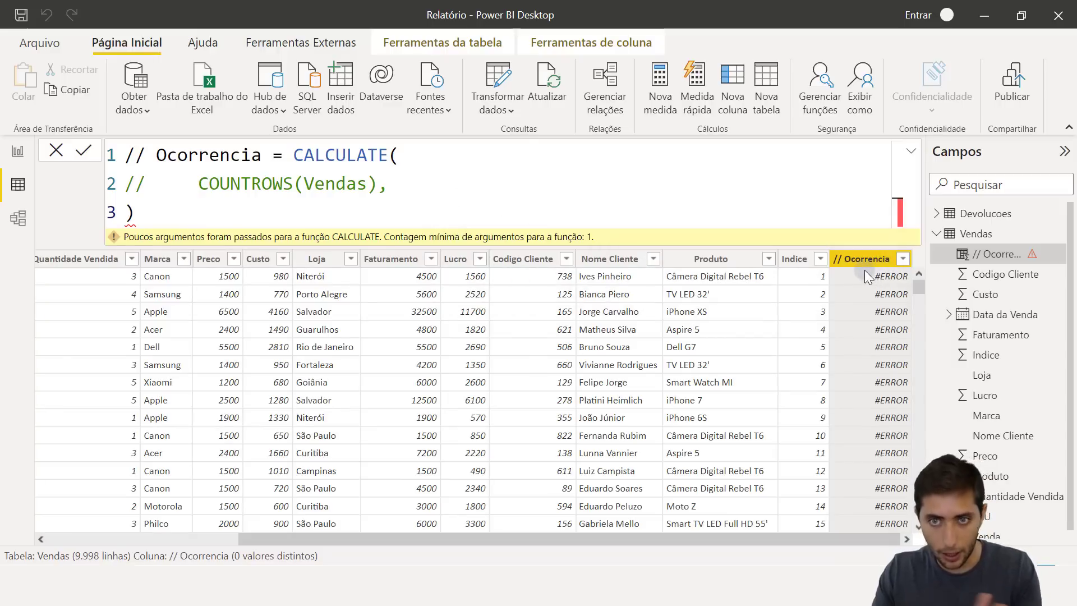
# Step: Filter the Nome Cliente column to show only the customer from the Vendas row with Indice 2428
pyautogui.scroll(-2, 811, 347)
pyautogui.moveTo(917, 287); pyautogui.dragTo(628, 367)
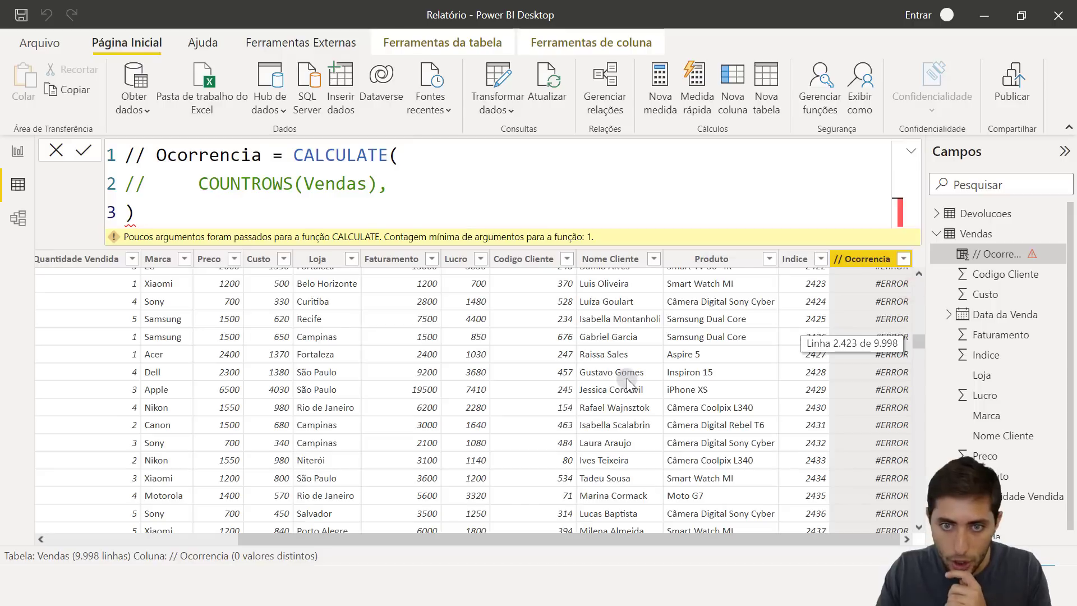
pyautogui.click(616, 370)
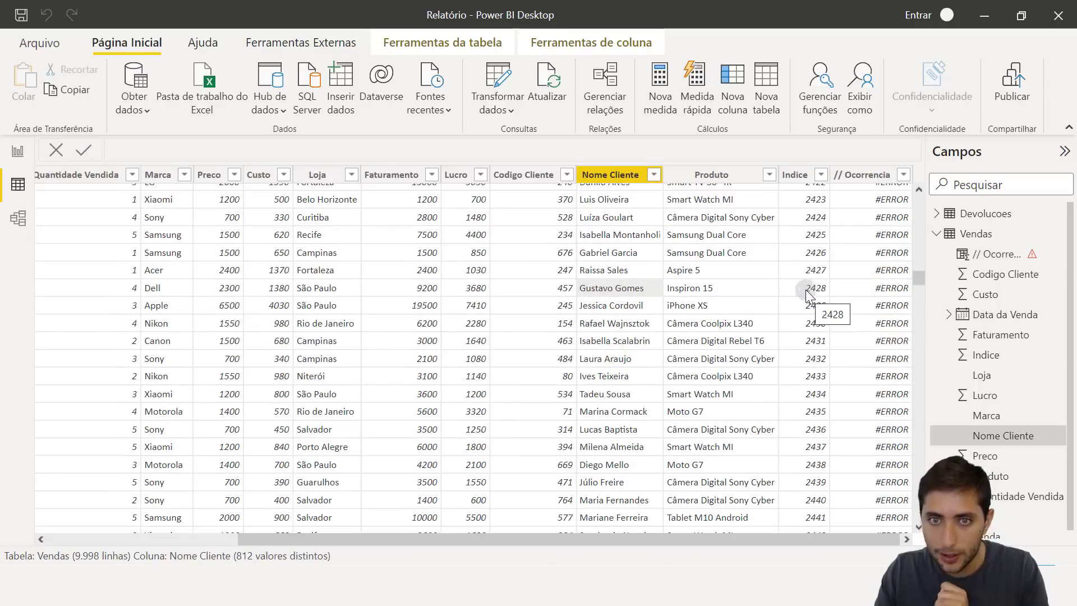
pyautogui.click(653, 175)
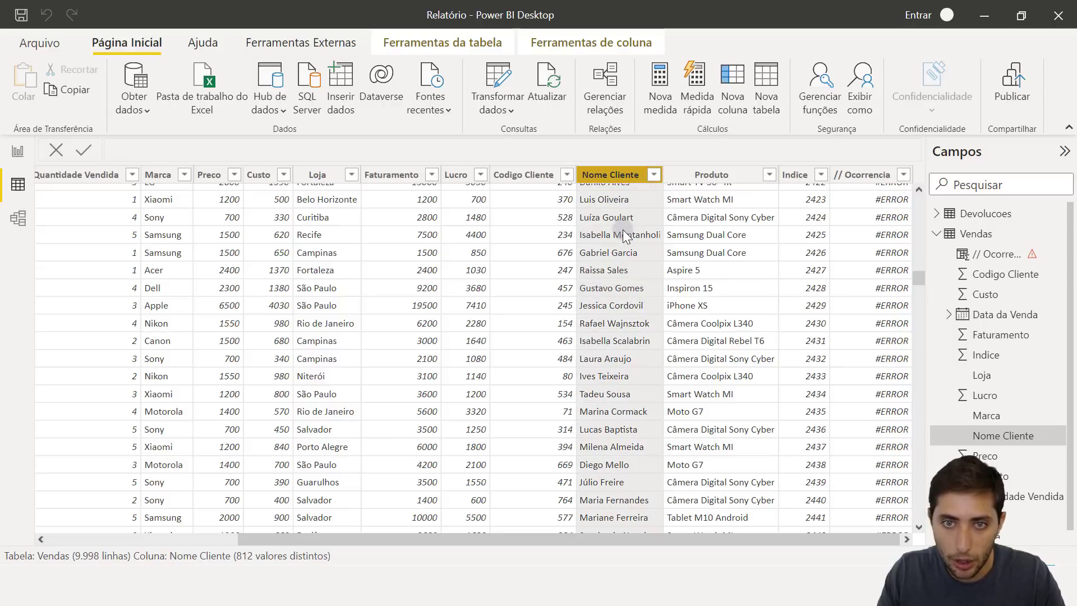
pyautogui.click(654, 177)
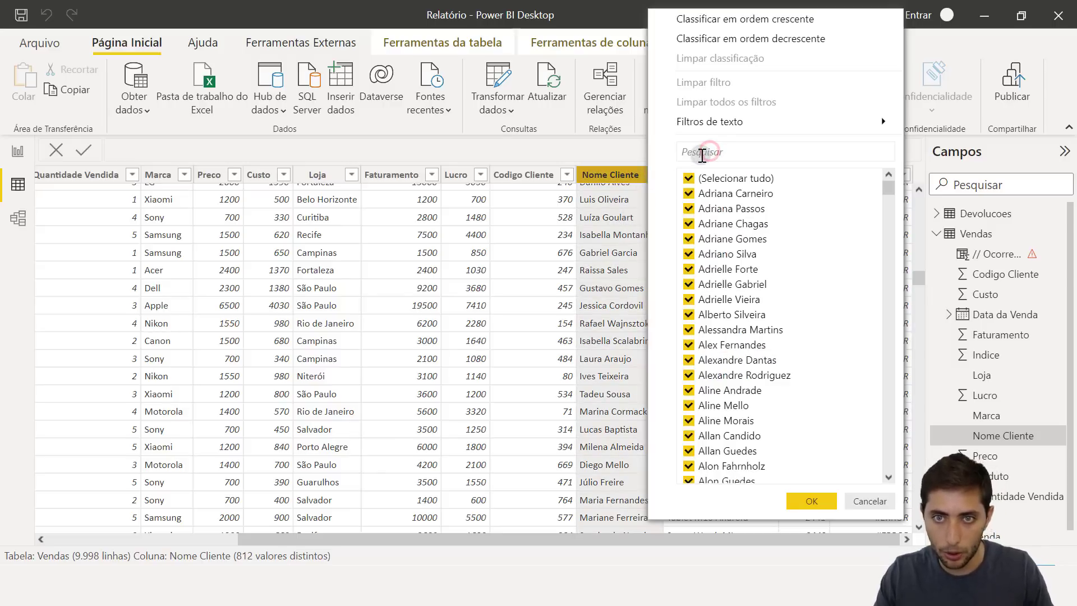
pyautogui.click(701, 152)
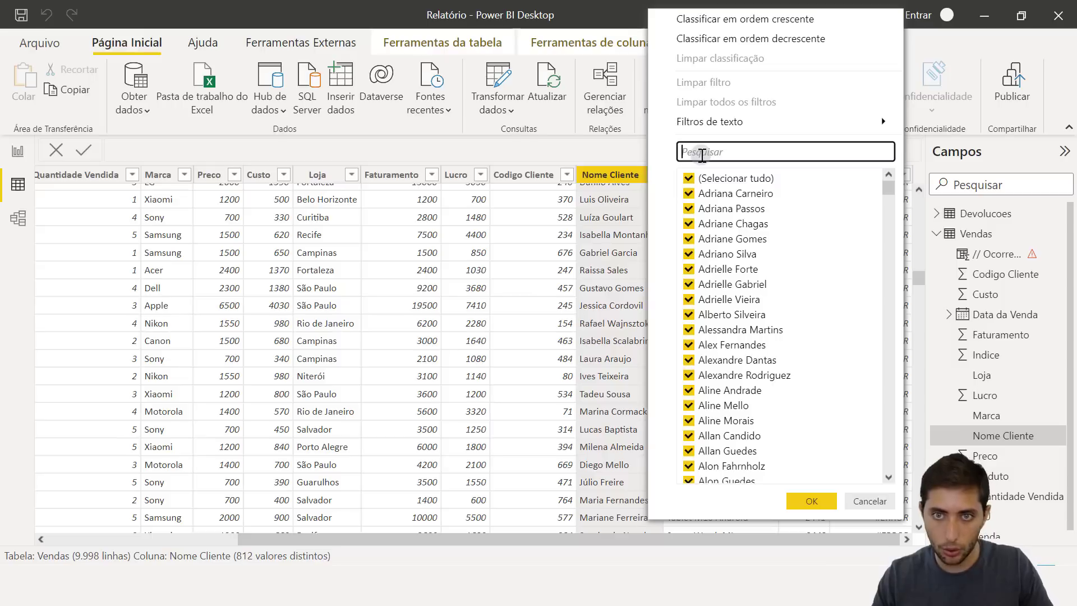
pyautogui.write('Gustavo Gomes')
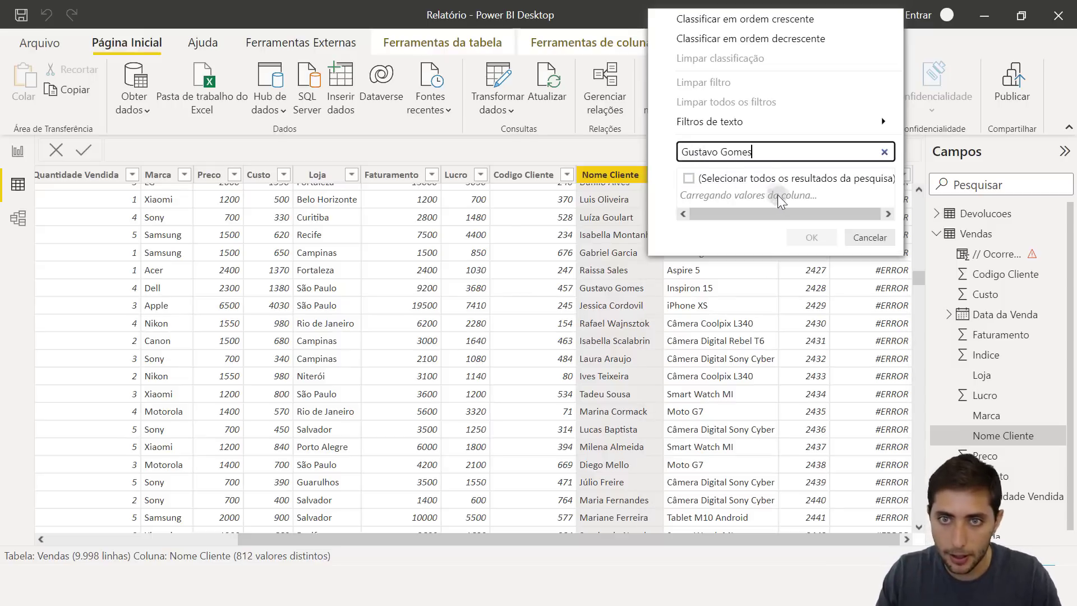
pyautogui.click(813, 233)
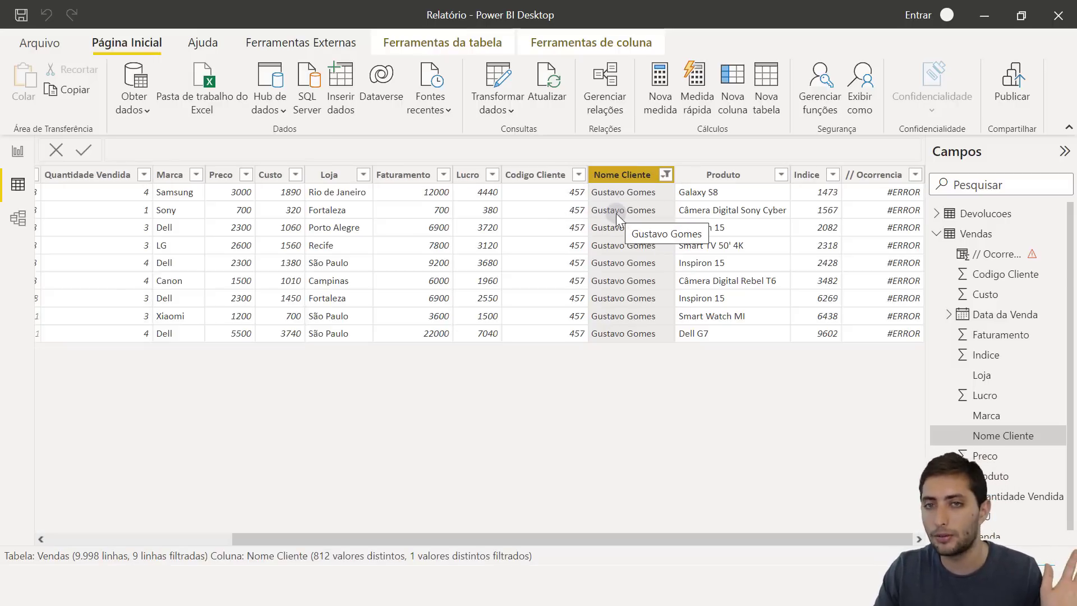
# Step: Examine the customer's filtered purchases, comparing the rows up to Indice 2428 with those having a higher Indice
pyautogui.click(801, 259)
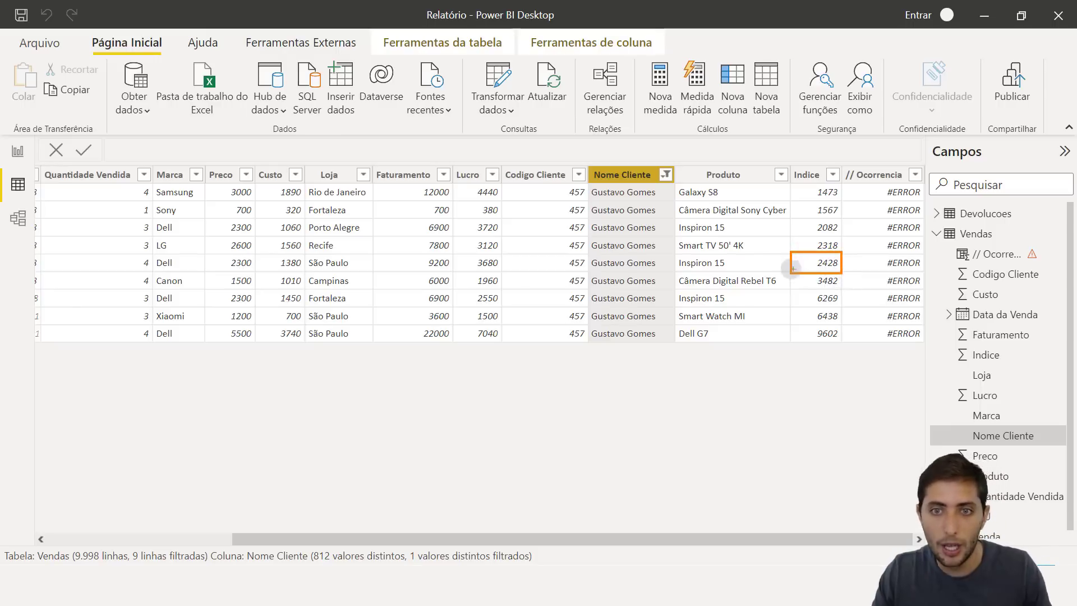
pyautogui.moveTo(622, 274); pyautogui.dragTo(821, 359)
pyautogui.moveTo(614, 321); pyautogui.dragTo(588, 338)
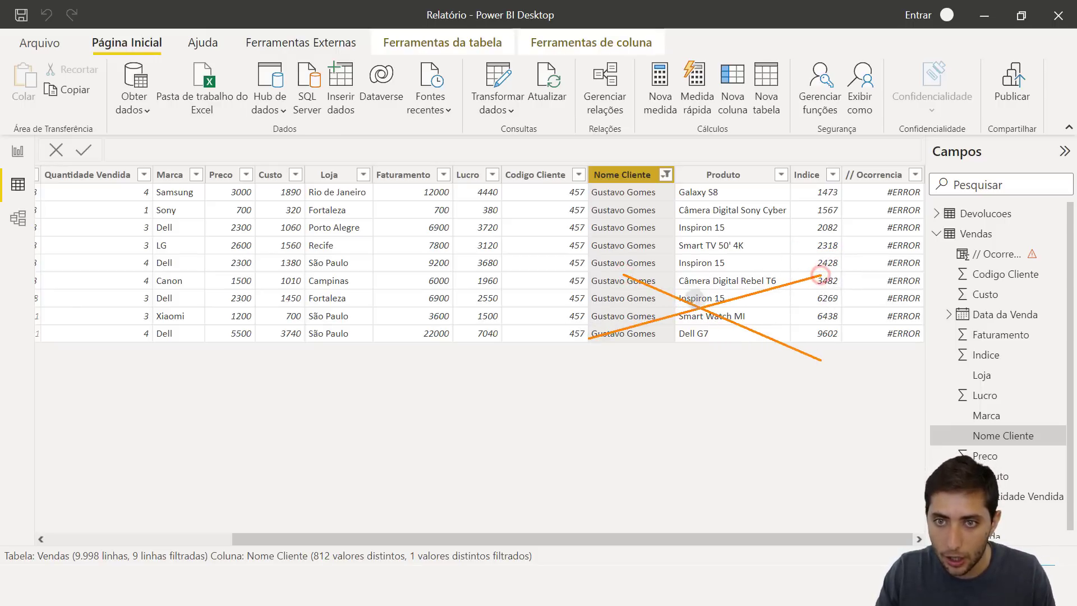
pyautogui.moveTo(791, 267)
pyautogui.mouseDown()
pyautogui.moveTo(822, 265)
pyautogui.moveTo(841, 246)
pyautogui.moveTo(840, 181)
pyautogui.mouseUp()
pyautogui.press('Escape')
# Step: Filter the Indice column to rows less than or equal to 2428
pyautogui.click(833, 174)
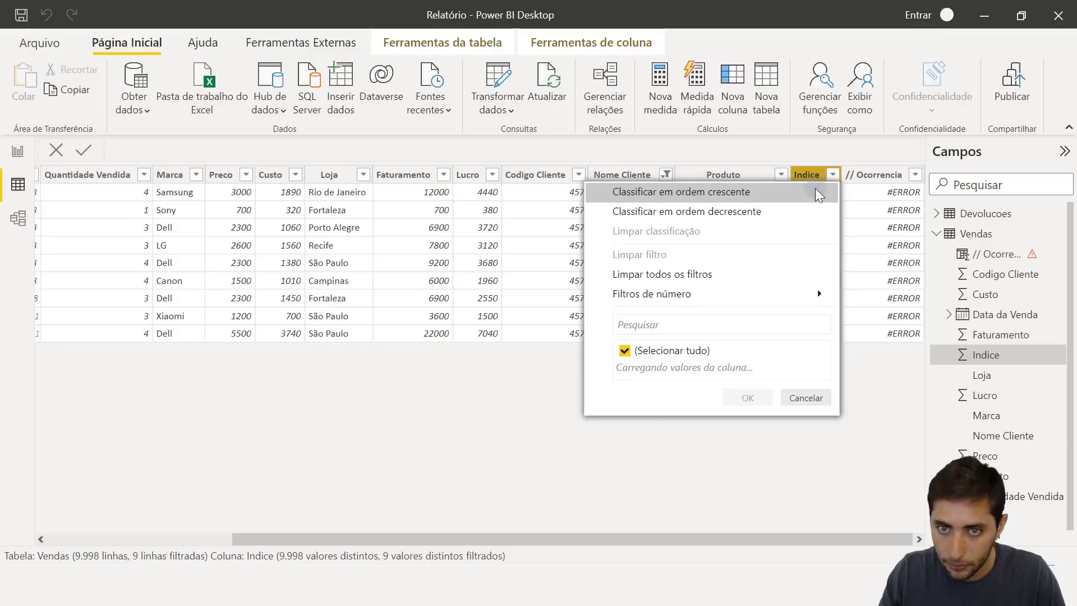
pyautogui.moveTo(701, 293)
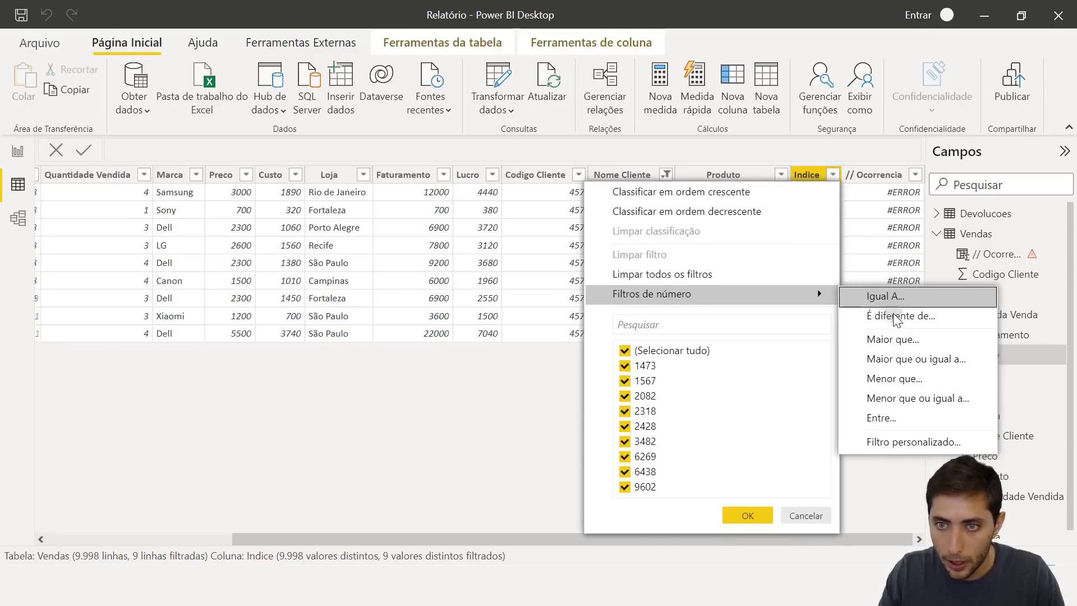
pyautogui.click(900, 399)
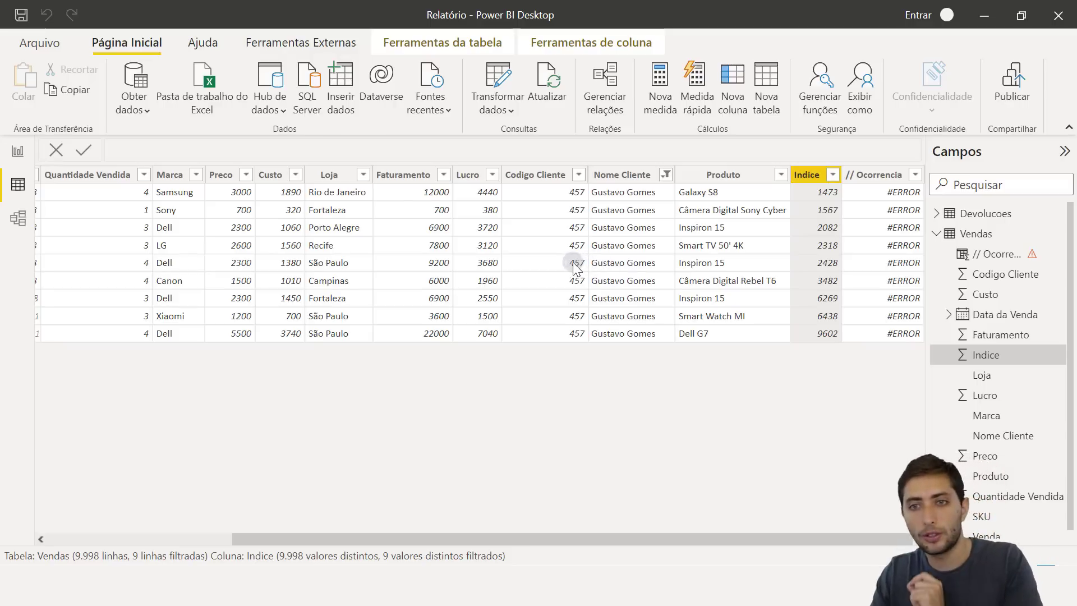
pyautogui.click(471, 241)
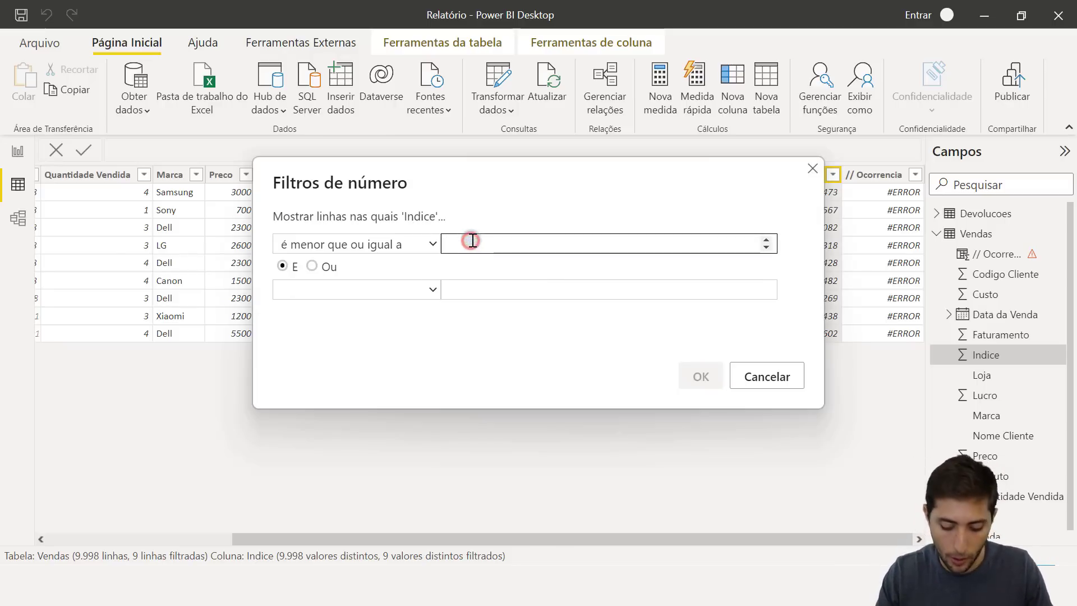
pyautogui.write('28')
pyautogui.moveTo(516, 167); pyautogui.dragTo(418, 167)
pyautogui.press('BackSpace')
pyautogui.write('428')
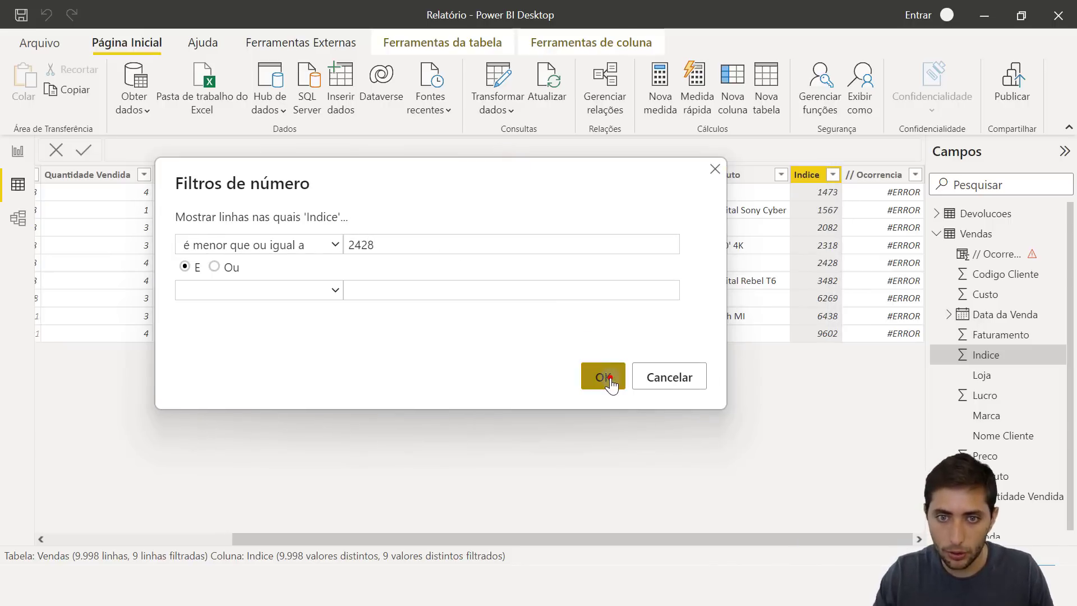
pyautogui.click(612, 379)
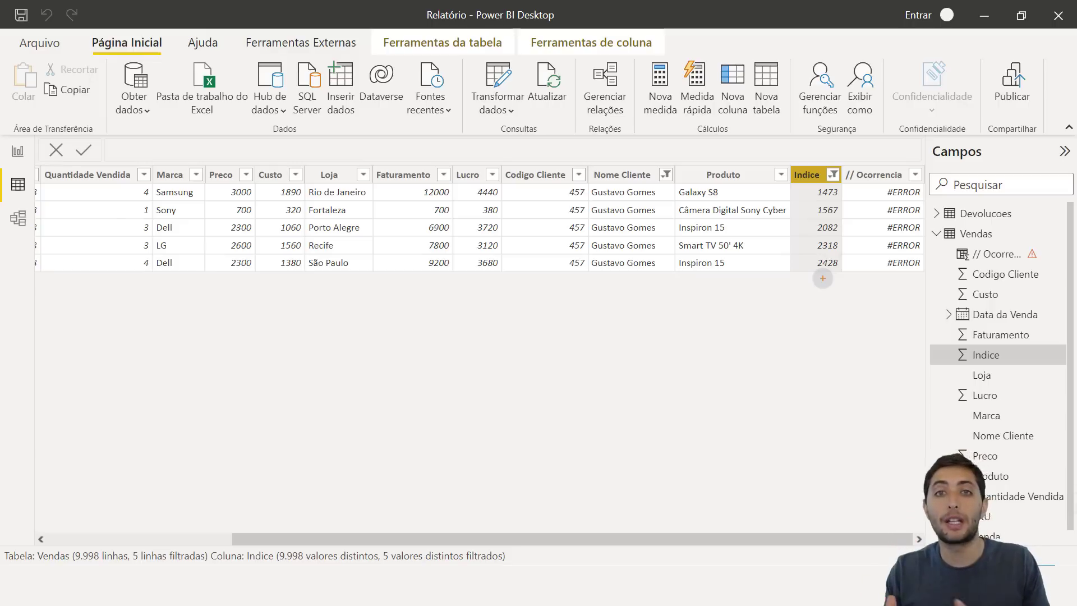
# Step: Examine the filtered purchases, focusing on the customer and Indice values of the row with Indice 2428
pyautogui.moveTo(669, 273); pyautogui.dragTo(587, 256)
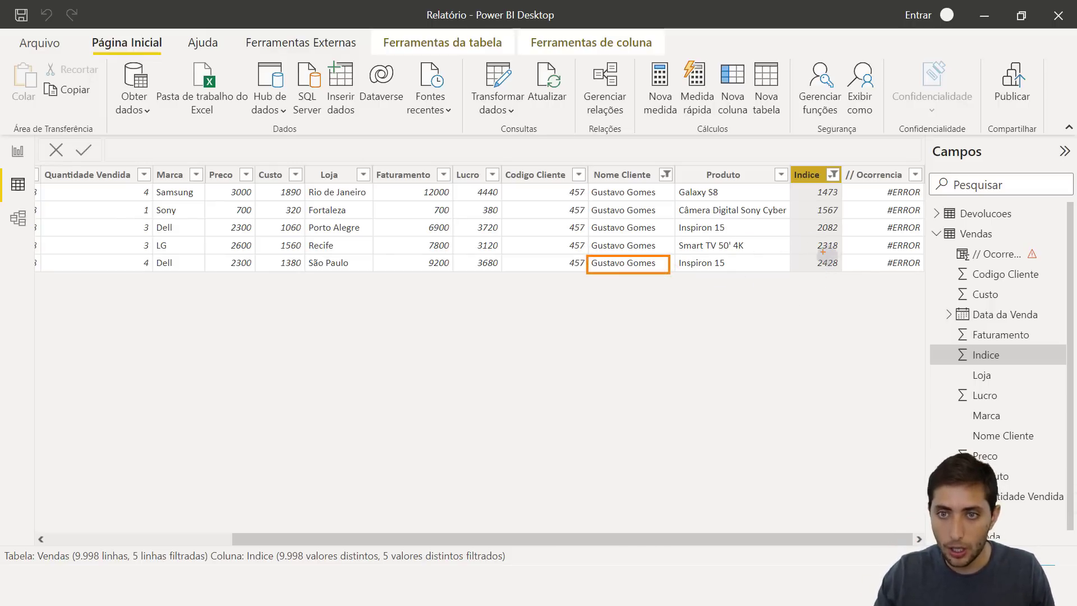
pyautogui.moveTo(844, 268)
pyautogui.mouseDown()
pyautogui.moveTo(791, 210)
pyautogui.moveTo(789, 183)
pyautogui.mouseUp()
pyautogui.hotkey('ctrl', 'z')
pyautogui.moveTo(848, 268); pyautogui.dragTo(790, 255)
pyautogui.hotkey('ctrl', 'z')
pyautogui.hotkey('ctrl', 'z')
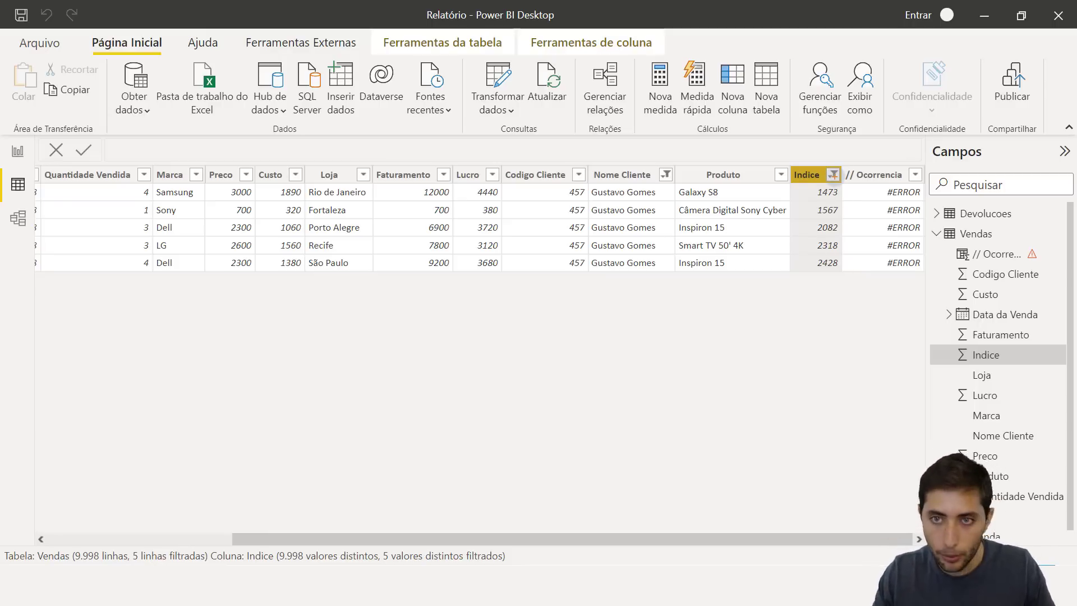
# Step: Clear the filters on the Indice and Nome Cliente columns
pyautogui.click(832, 176)
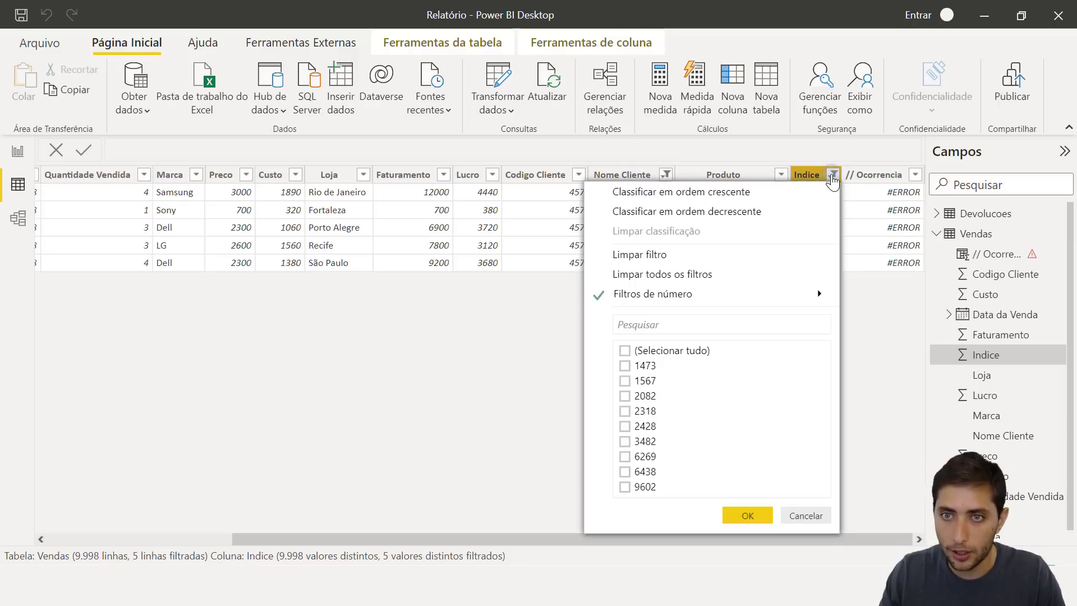
pyautogui.click(660, 257)
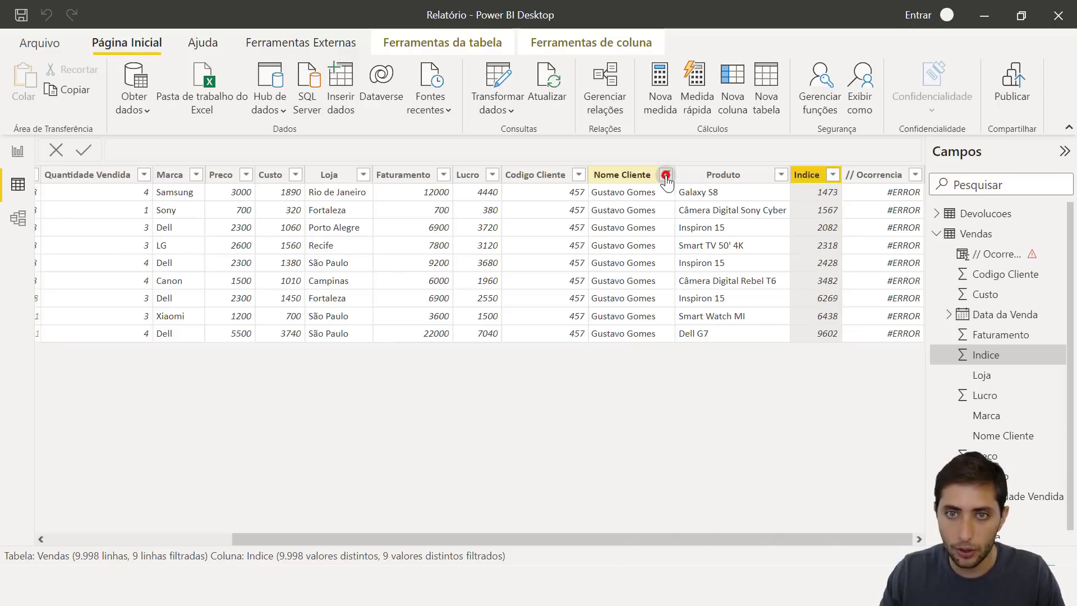
pyautogui.click(666, 176)
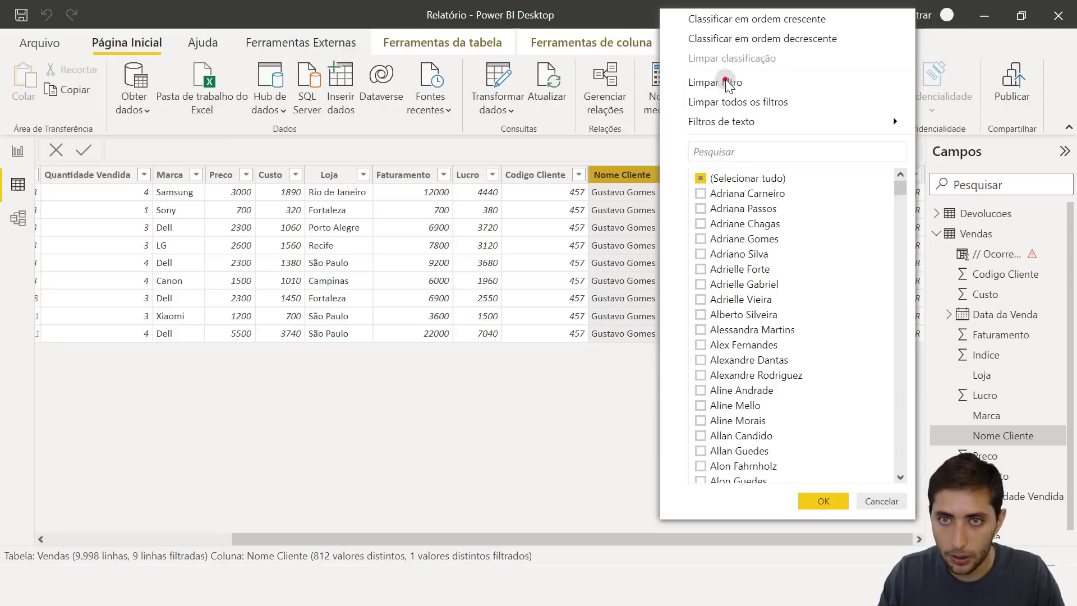
pyautogui.click(725, 83)
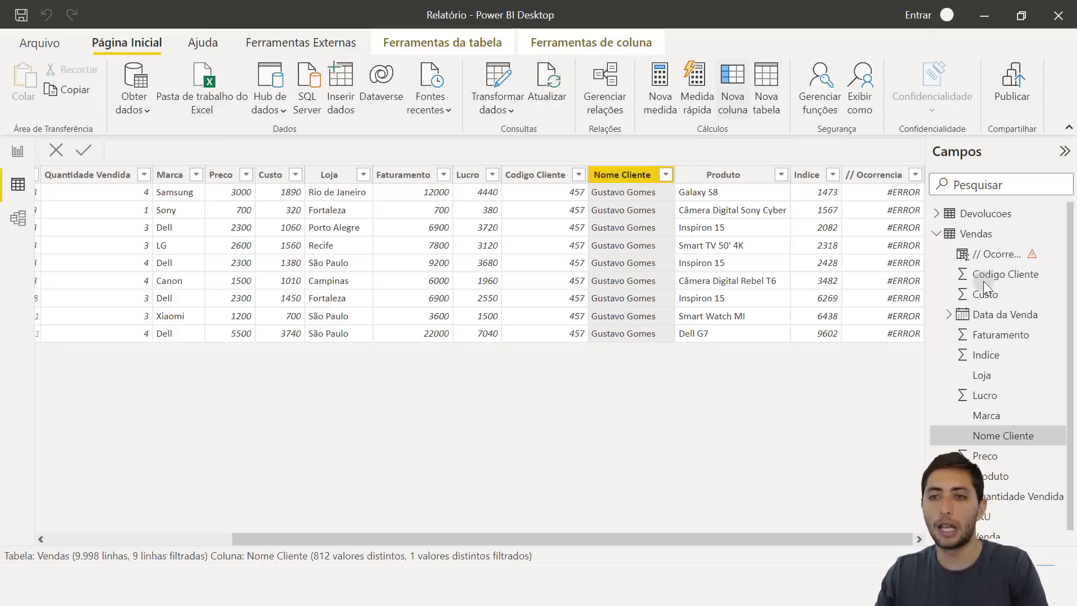
# Step: Remove the comment marks from the first two lines of the Ocorrencia column's formula
pyautogui.click(991, 255)
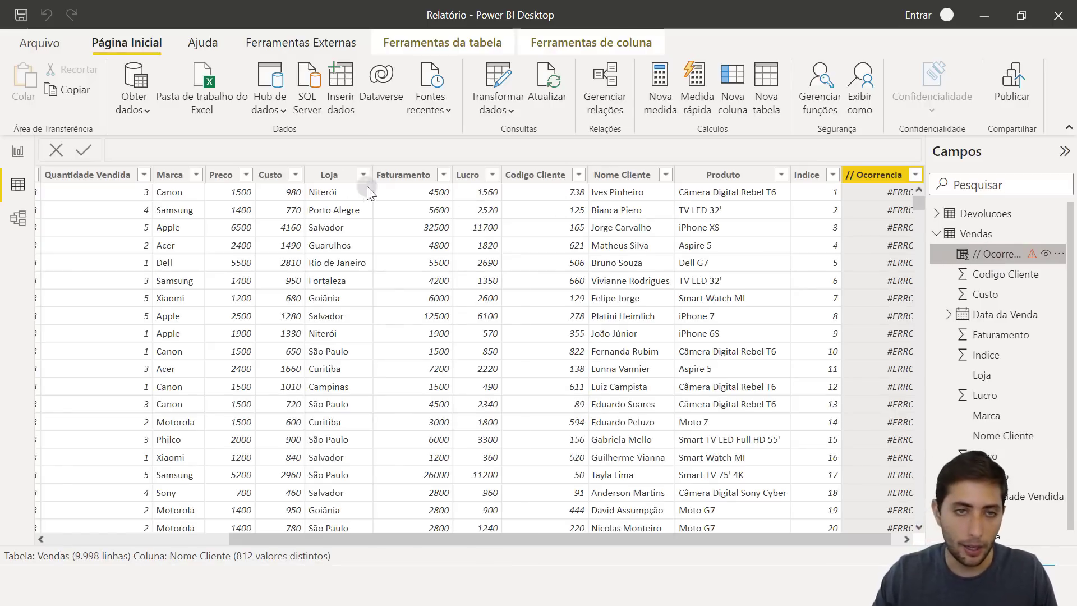
pyautogui.click(145, 155)
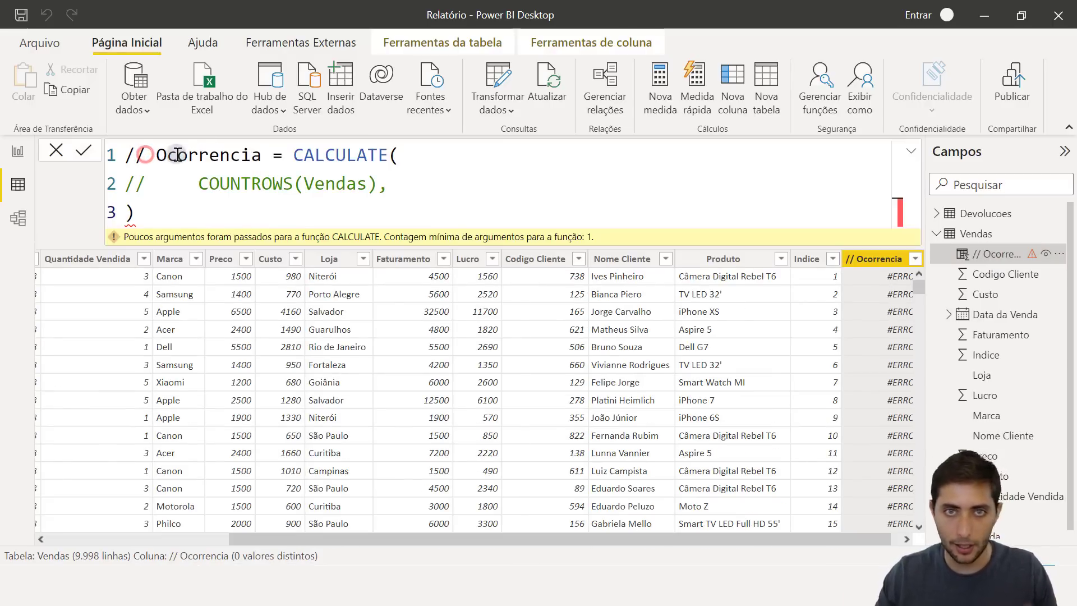
pyautogui.press('BackSpace')
pyautogui.press('BackSpace')
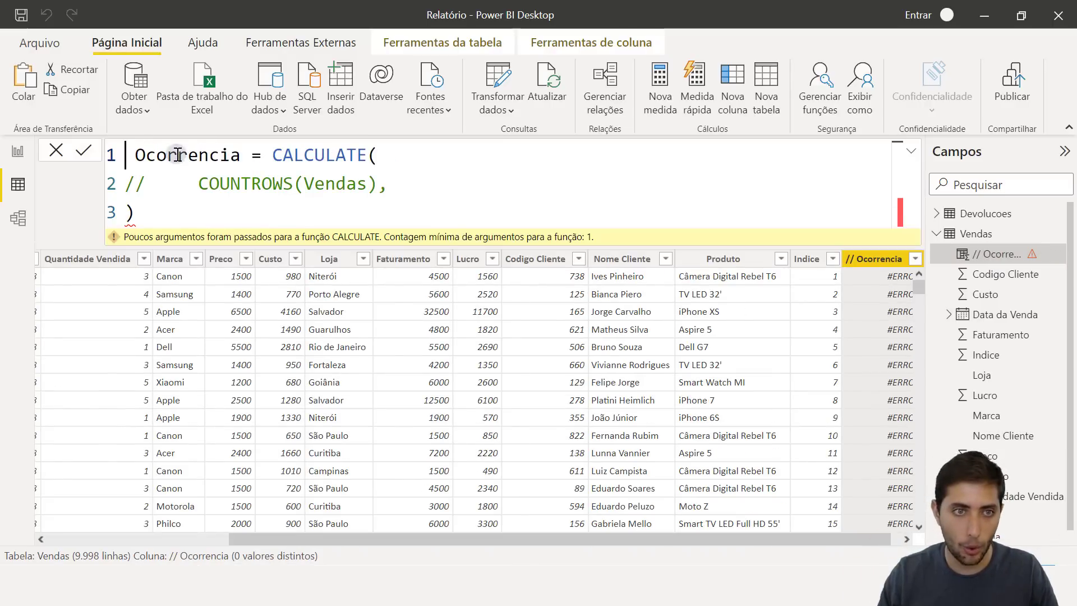
pyautogui.press('Delete')
pyautogui.press('Down')
pyautogui.hotkey('shift', 'Right')
pyautogui.hotkey('shift', 'Right')
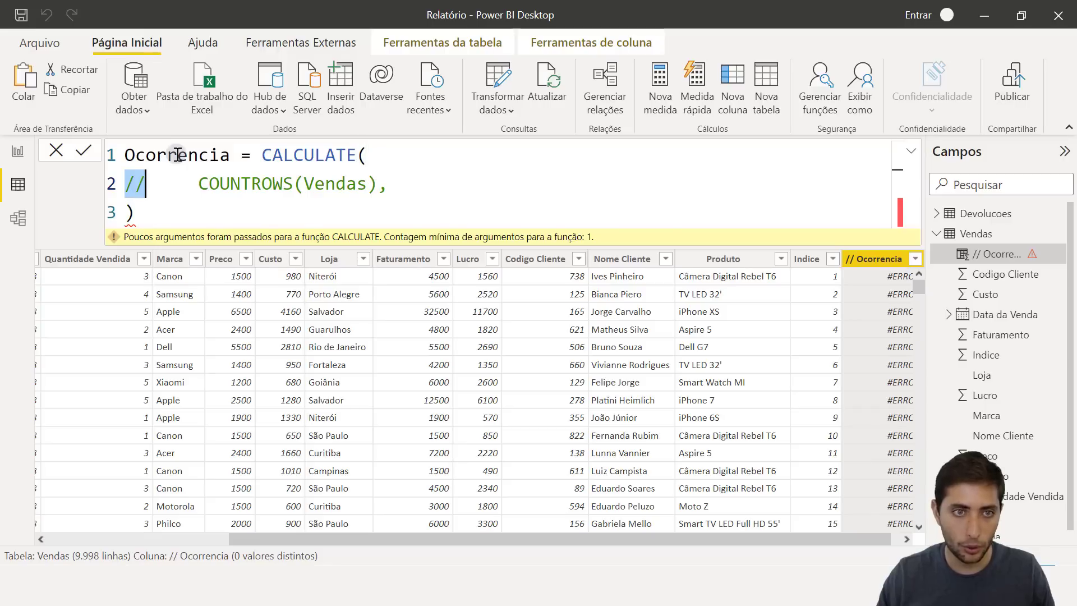
pyautogui.press('Delete')
# Step: Delete the closing parenthesis on the third line and start an indented line after COUNTROWS(Vendas) for the filter argument
pyautogui.press('Down')
pyautogui.press('End')
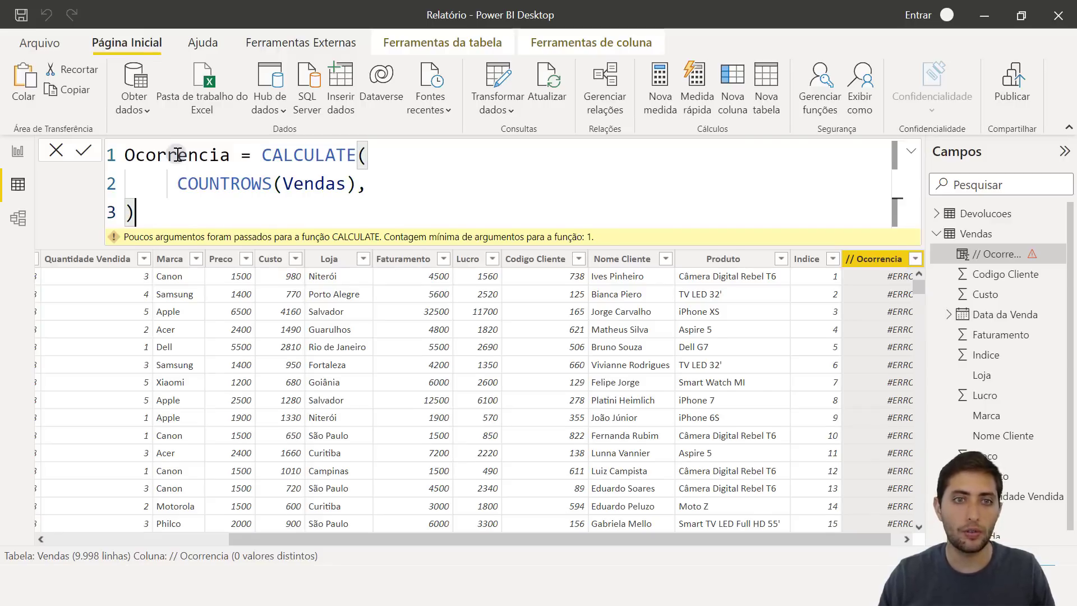
pyautogui.press('BackSpace')
pyautogui.press('BackSpace')
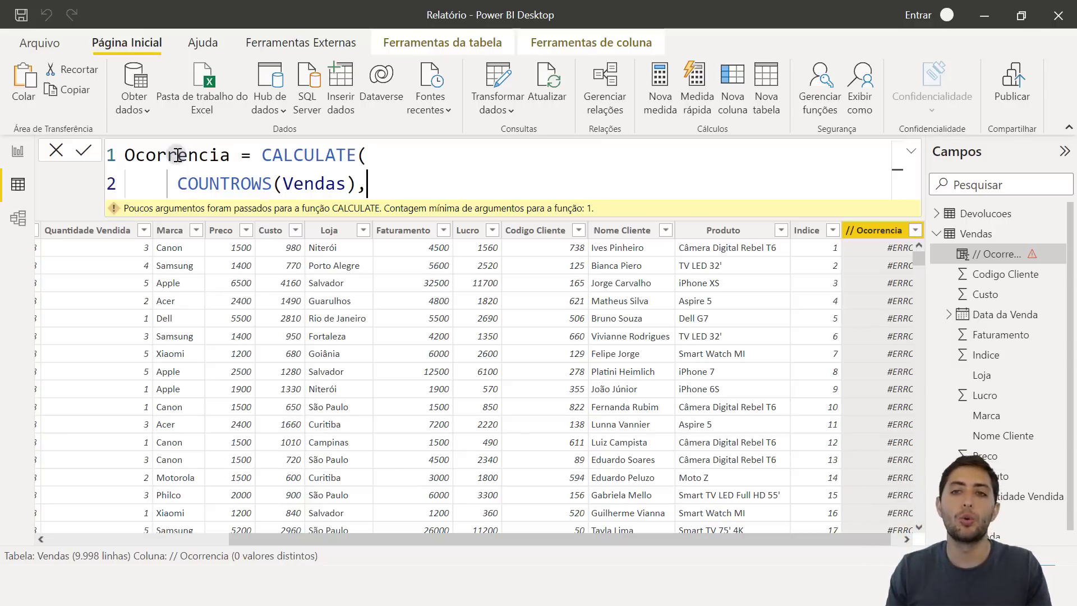
pyautogui.hotkey('shift', 'Return')
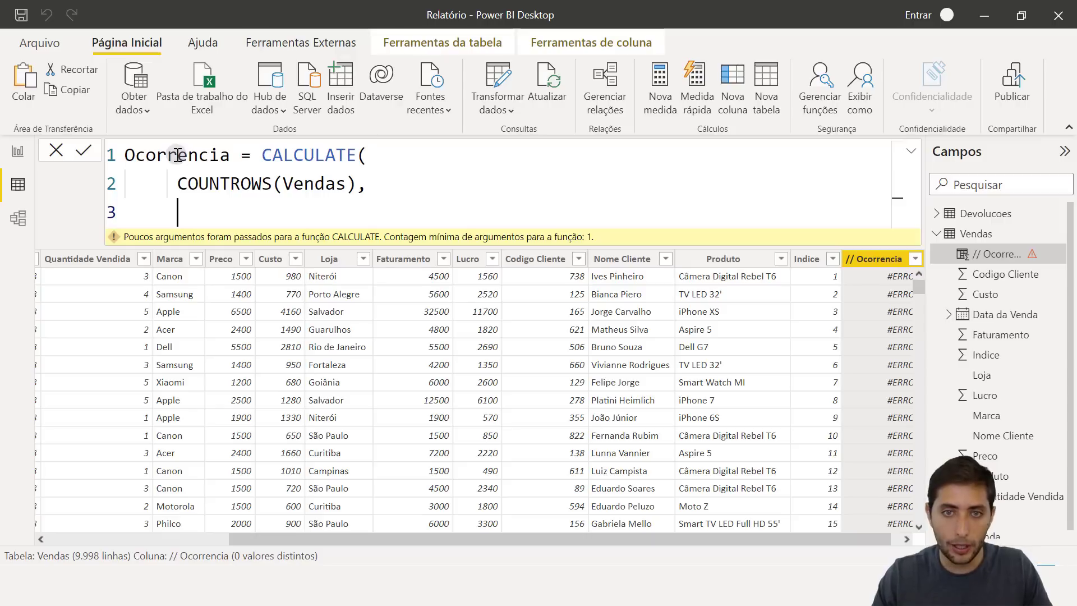
pyautogui.write('codigo')
pyautogui.press('Tab')
pyautogui.write('=738')
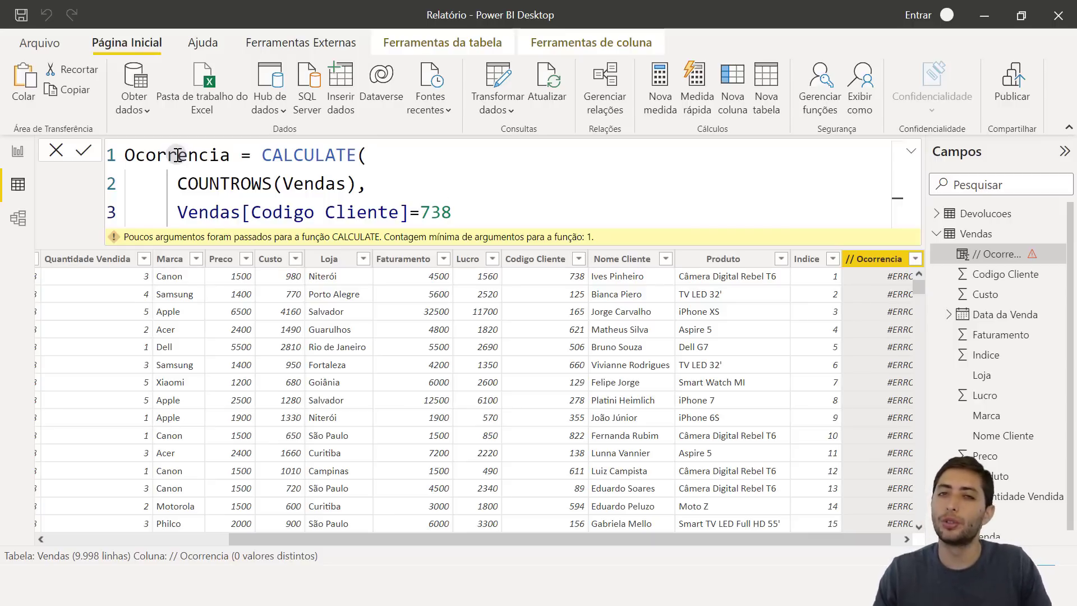
pyautogui.hotkey('shift', 'Home')
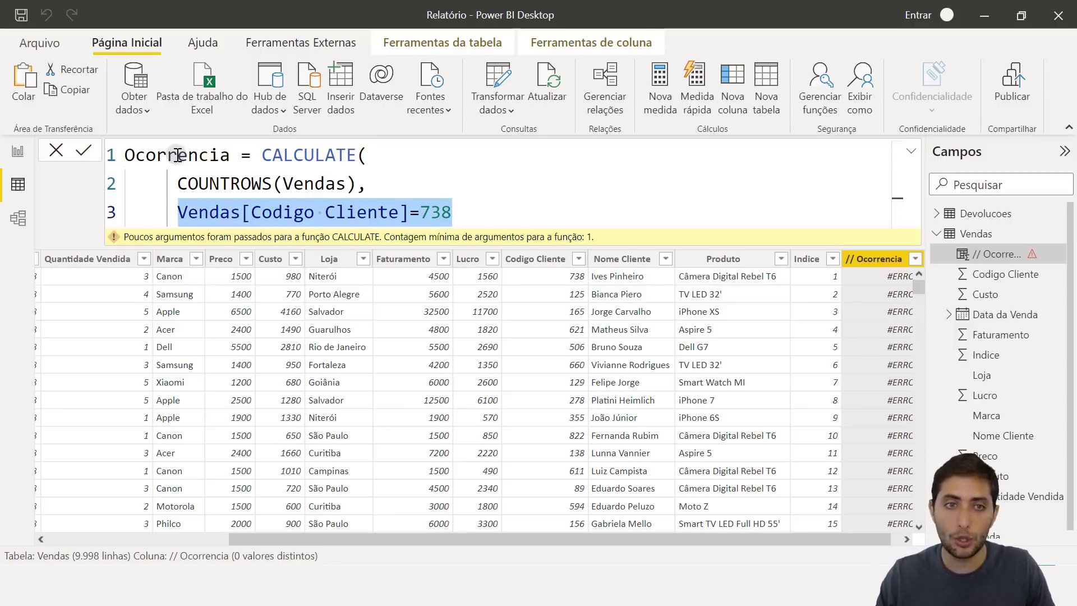
pyautogui.press('Delete')
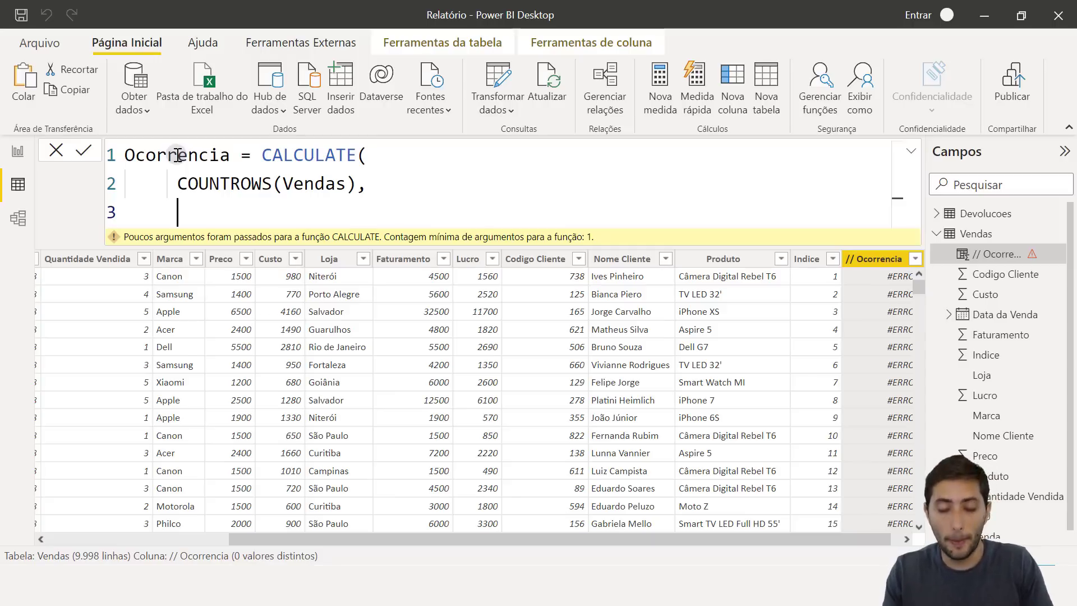
# Step: Add a FILTER function as the CALCULATE filter argument, with Vendas as its table and a new line for the filter expression
pyautogui.write('filter')
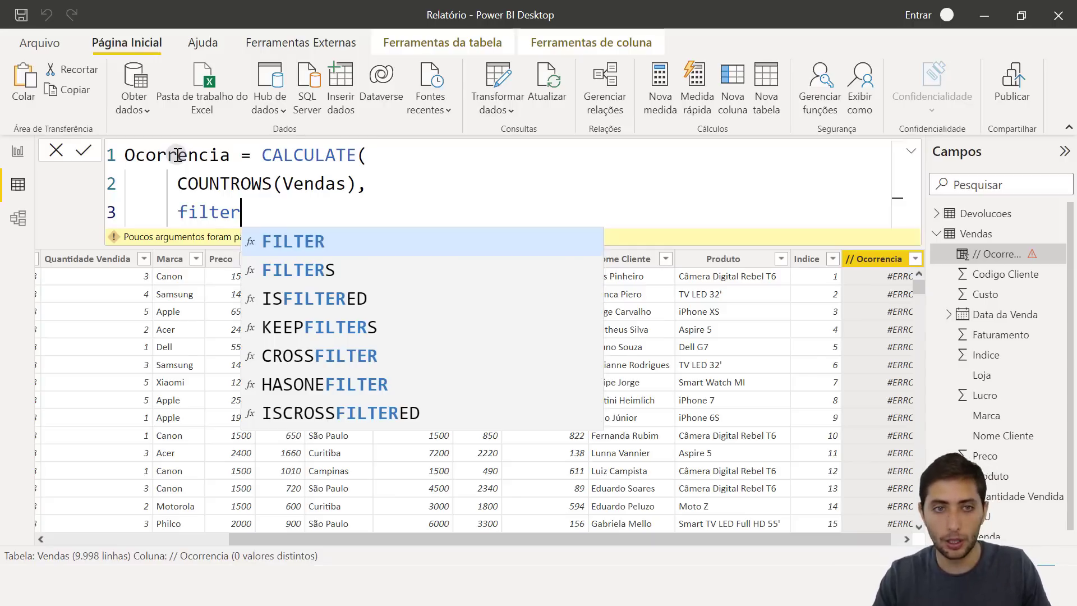
pyautogui.press('Tab')
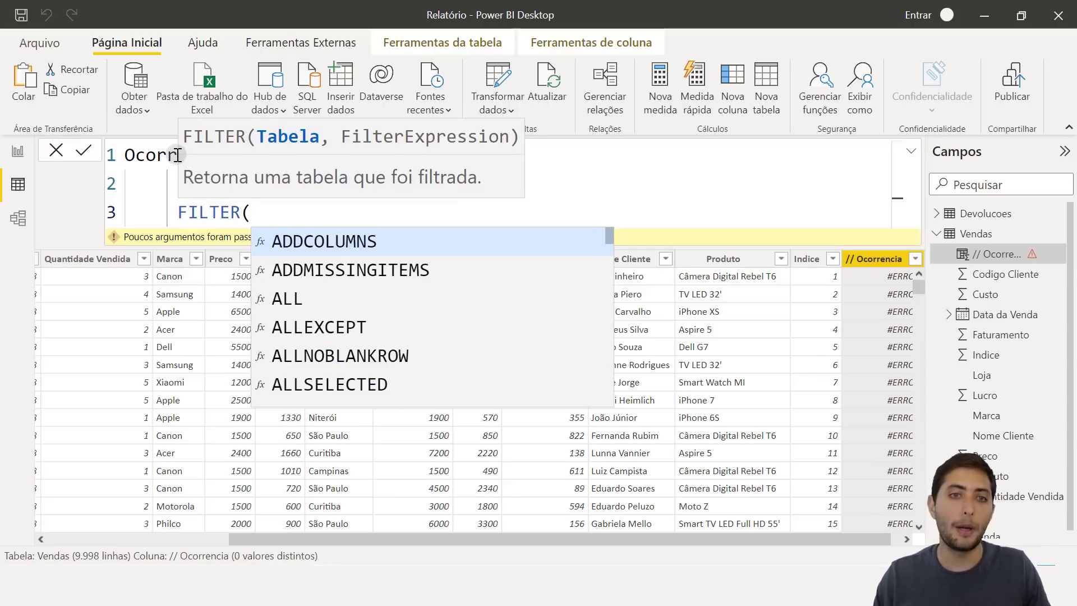
pyautogui.press('Escape')
pyautogui.hotkey('shift', 'Return')
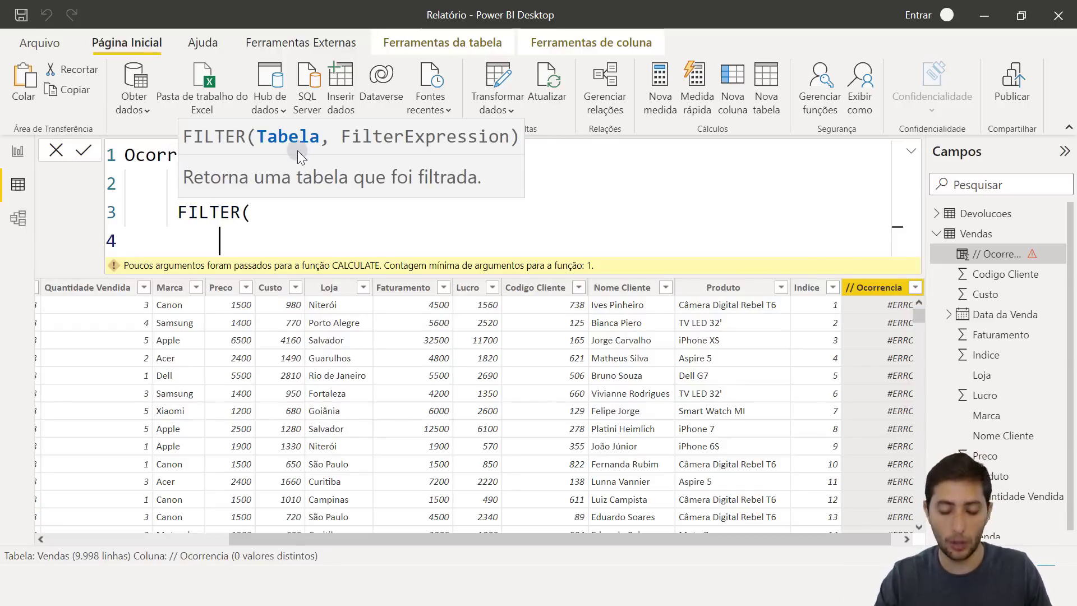
pyautogui.write('vendas')
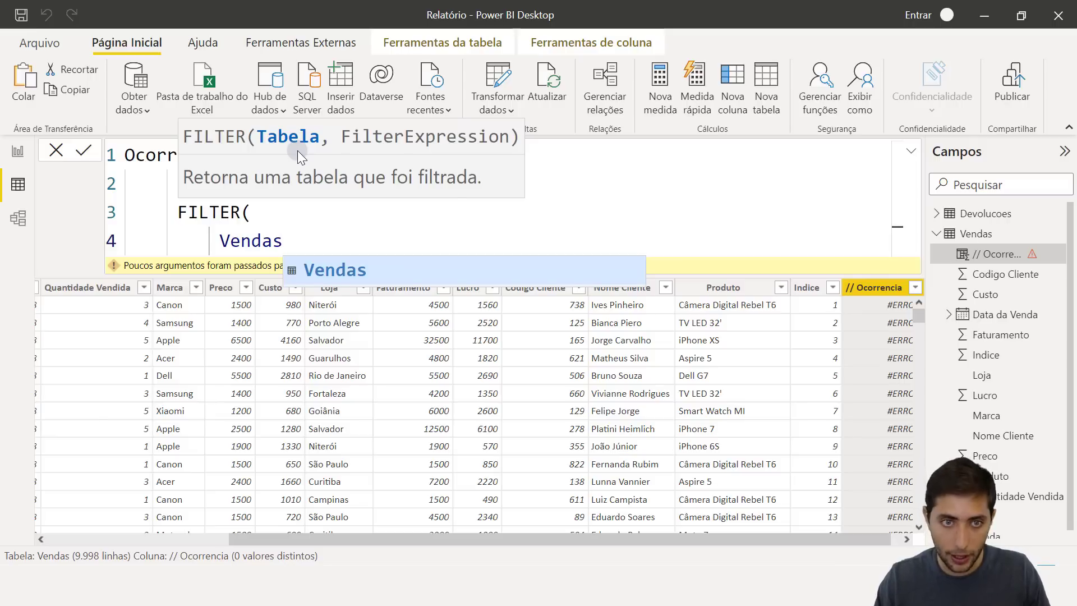
pyautogui.write(',')
pyautogui.hotkey('shift', 'Return')
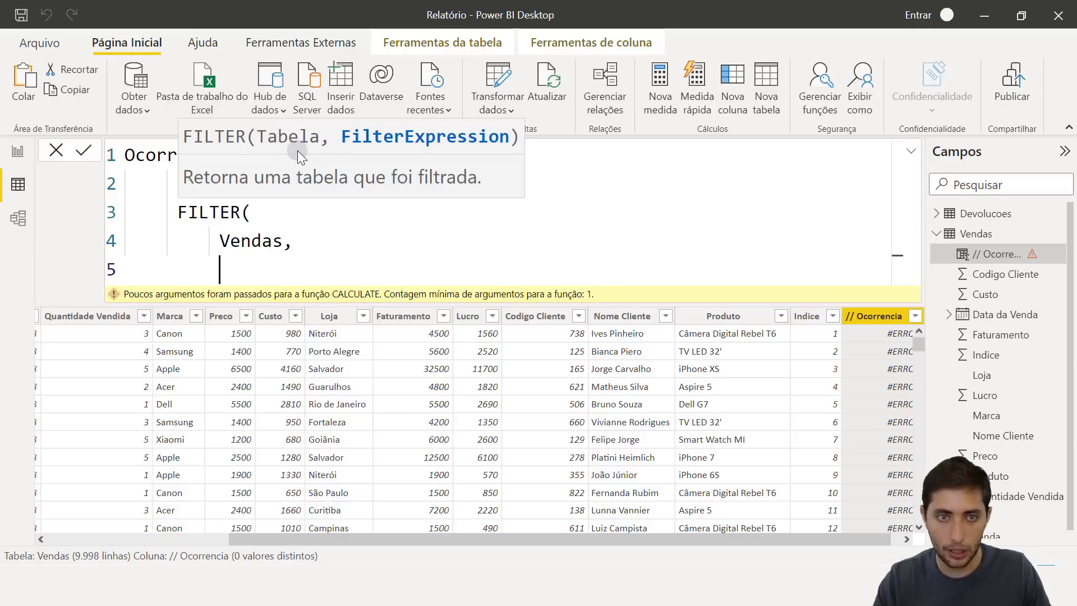
# Step: Enter the FILTER condition Vendas[Codigo Cliente]=Vendas[Codigo Cliente]
pyautogui.write('codigo cli')
pyautogui.press('Tab')
pyautogui.write('=')
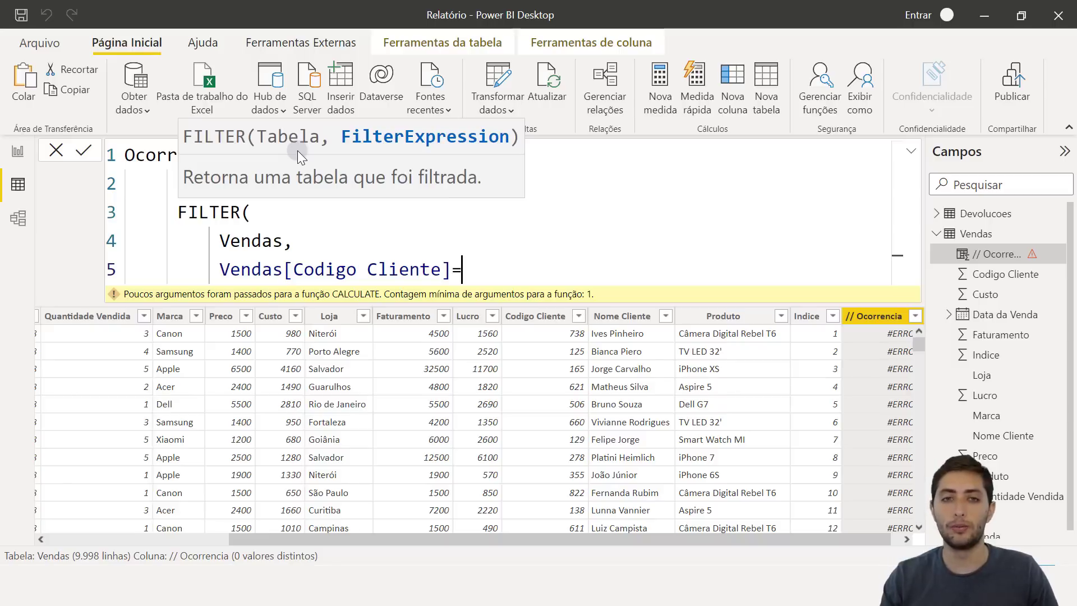
pyautogui.write('codigo')
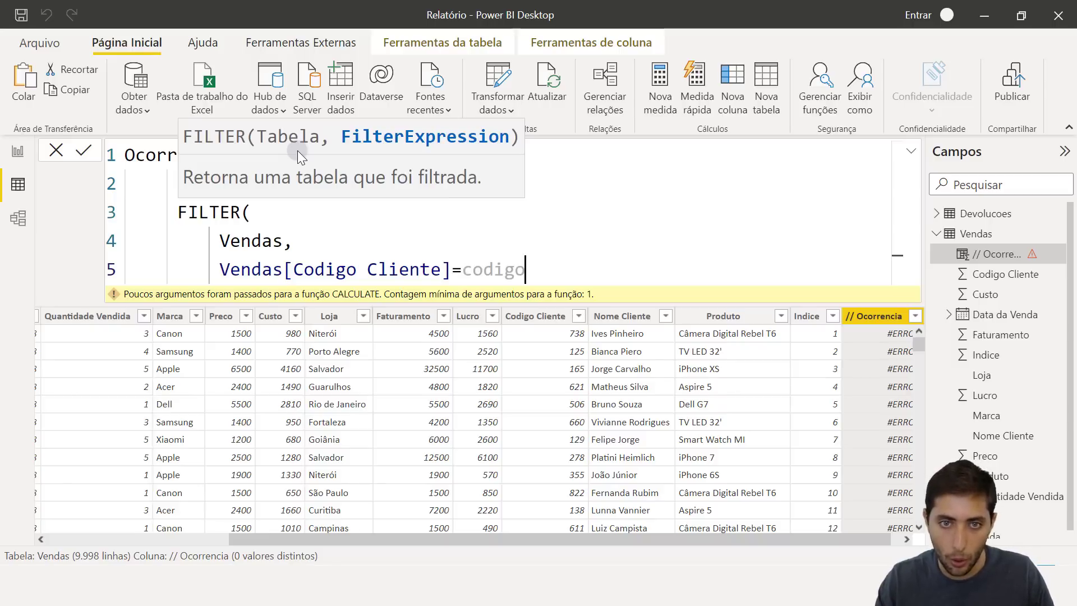
pyautogui.write(' cli')
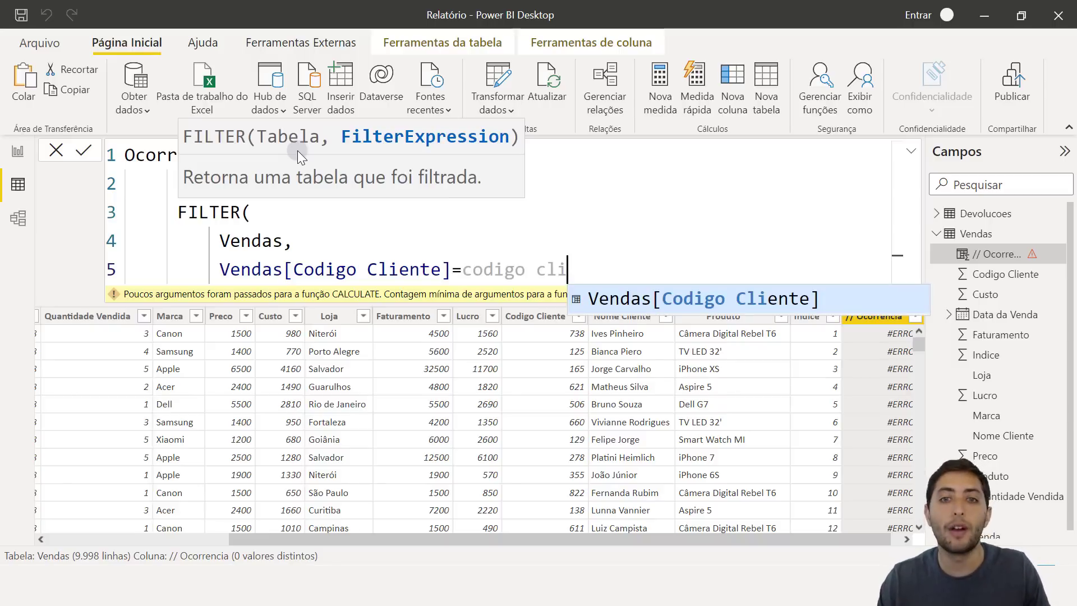
pyautogui.press('Tab')
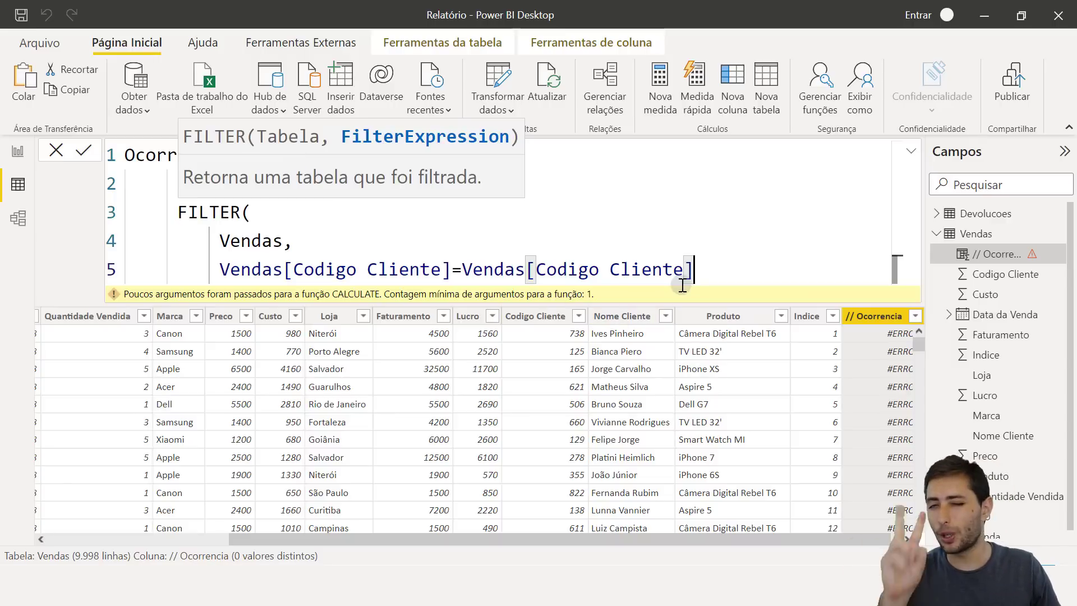
# Step: Add a second FILTER condition on a new line, joined with &&: Vendas[Indice]<=Vendas[Indice]
pyautogui.write('&&')
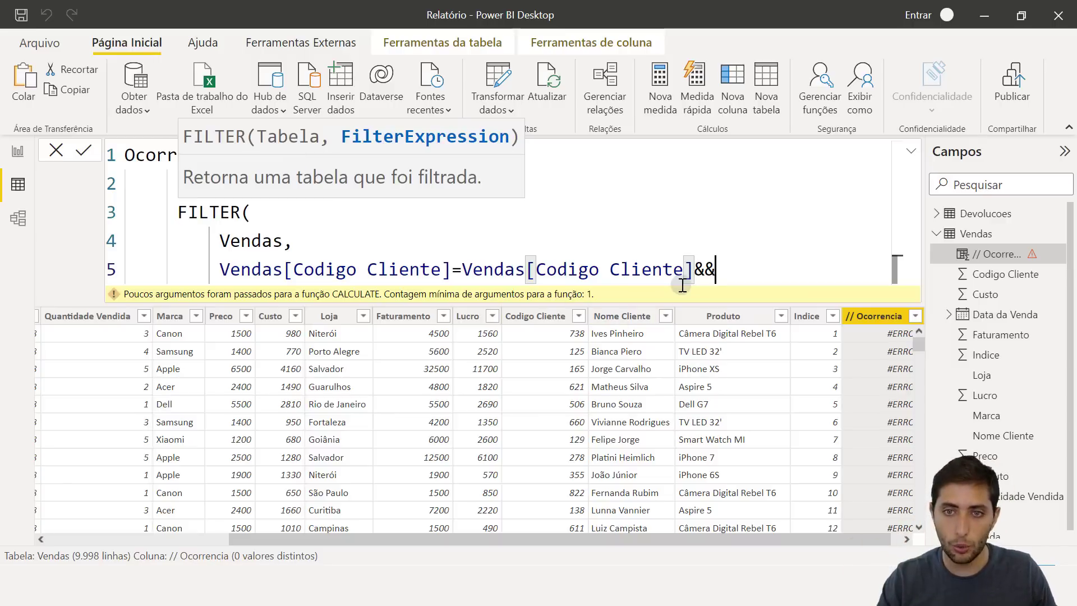
pyautogui.hotkey('shift', 'Return')
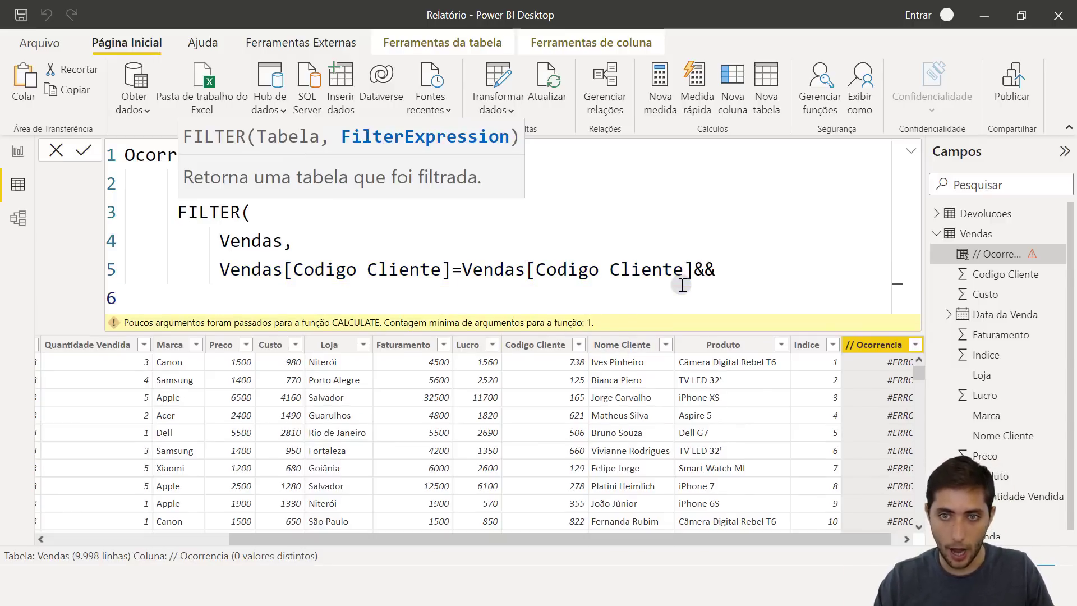
pyautogui.write('Indice')
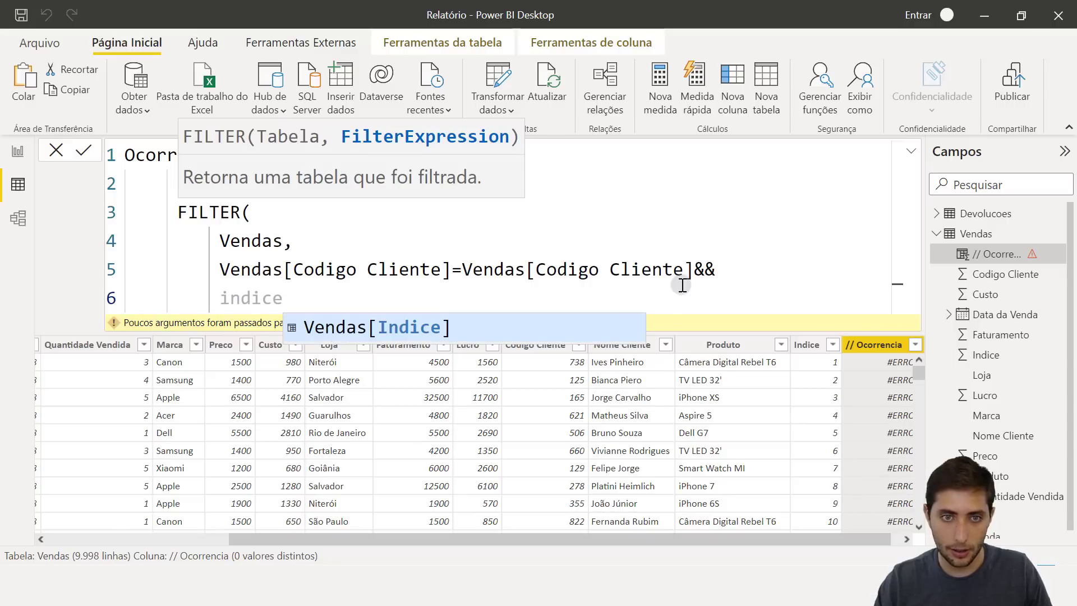
pyautogui.press('Tab')
pyautogui.write('<=')
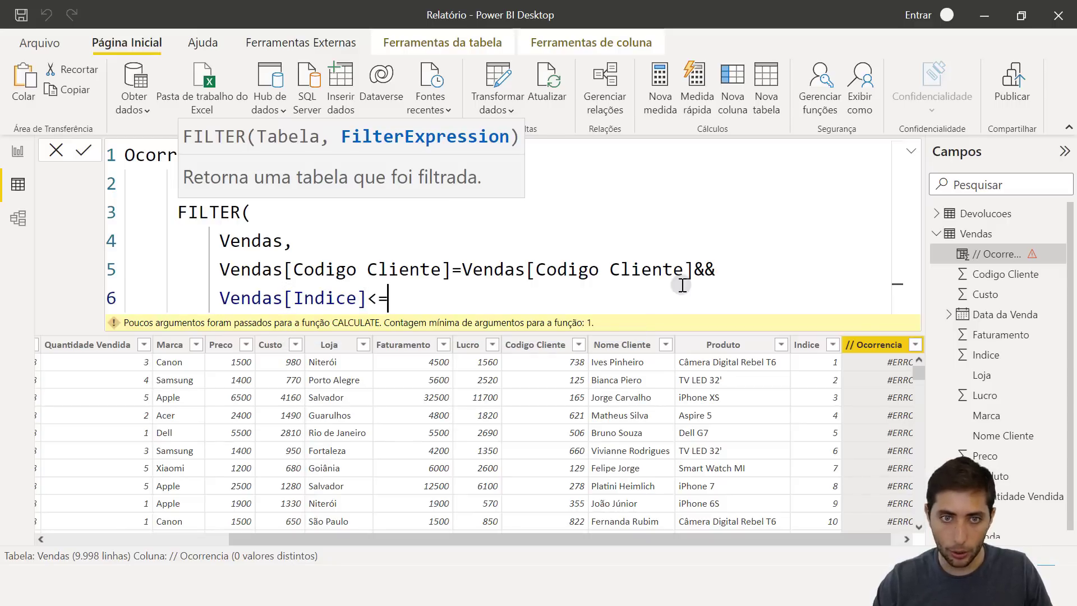
pyautogui.write('Vendas[Indice')
pyautogui.press('Tab')
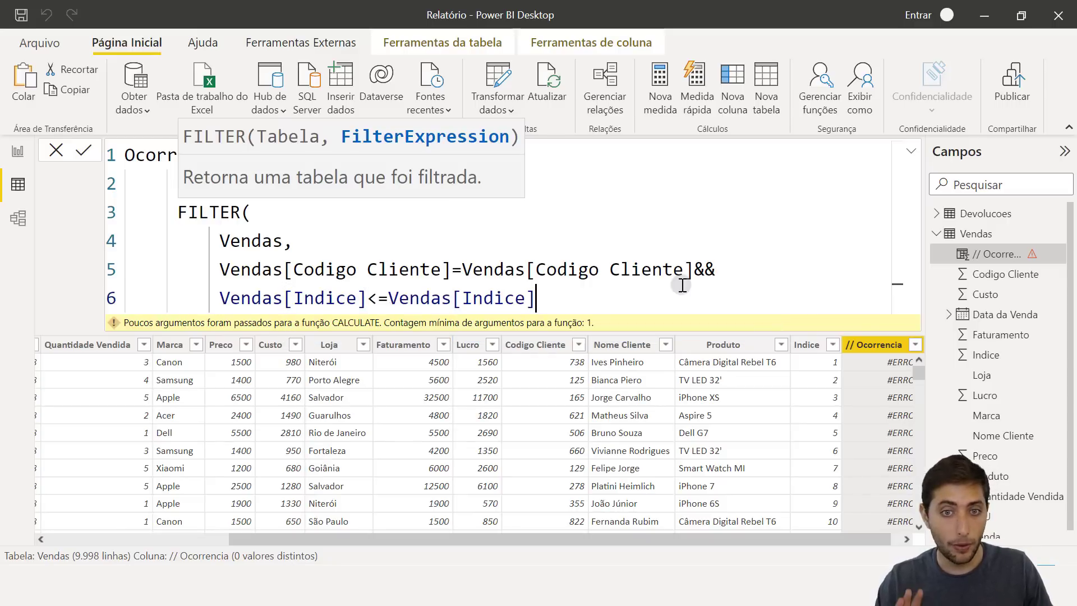
# Step: Close the FILTER and CALCULATE functions on separate lines and commit the Ocorrencia formula
pyautogui.press('Return')
pyautogui.write(')')
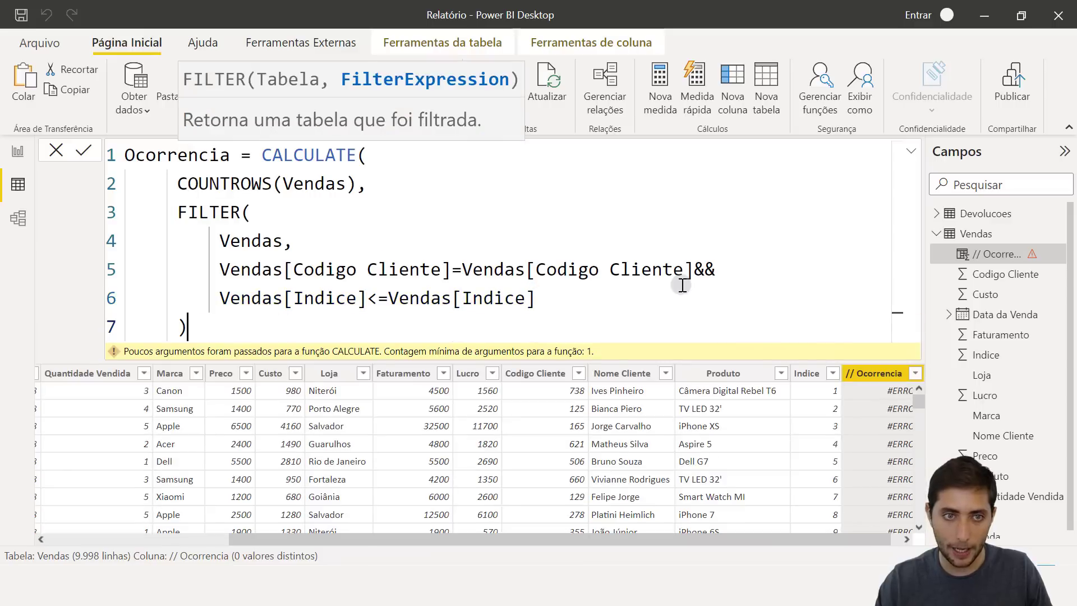
pyautogui.press('Return')
pyautogui.write(')')
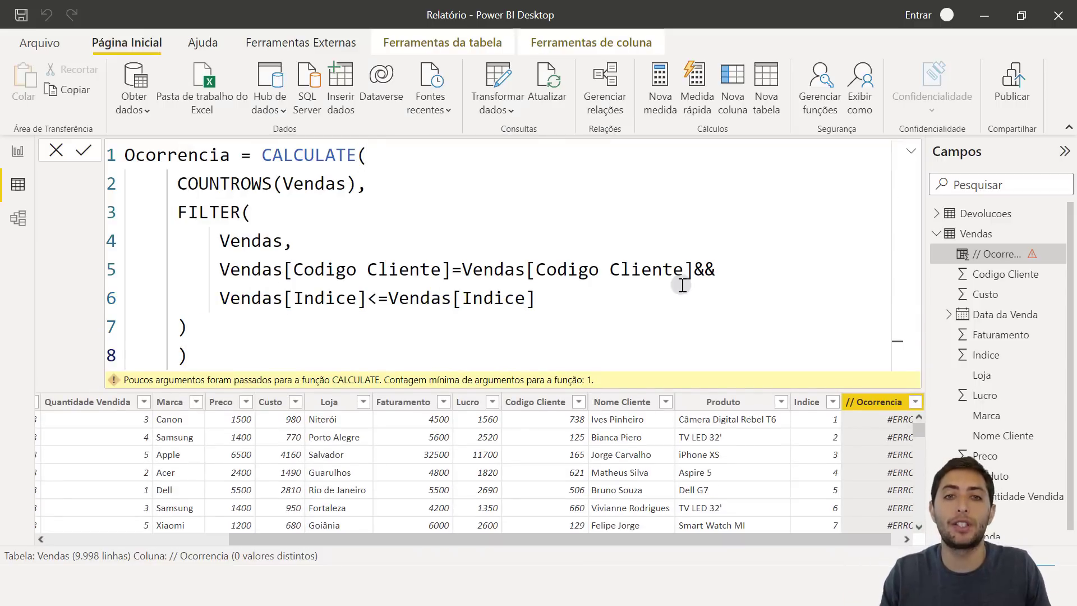
pyautogui.press('Return')
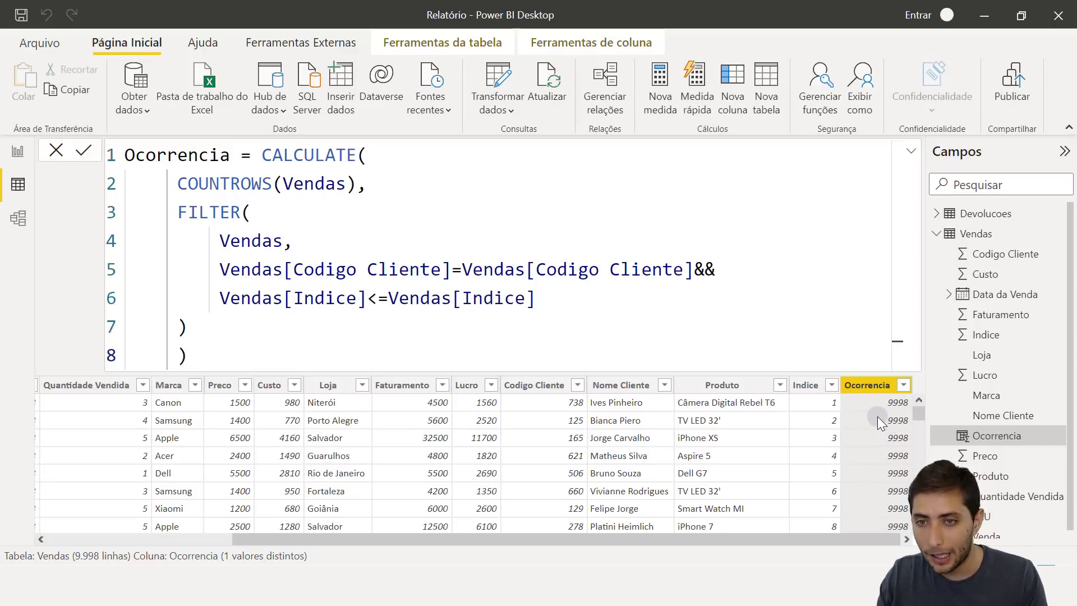
# Step: Examine the Ocorrencia values down the table and compare the two Vendas[Codigo Cliente] references in the FILTER condition
pyautogui.scroll(-2, 877, 416)
pyautogui.scroll(2, 889, 443)
pyautogui.scroll(-7, 891, 456)
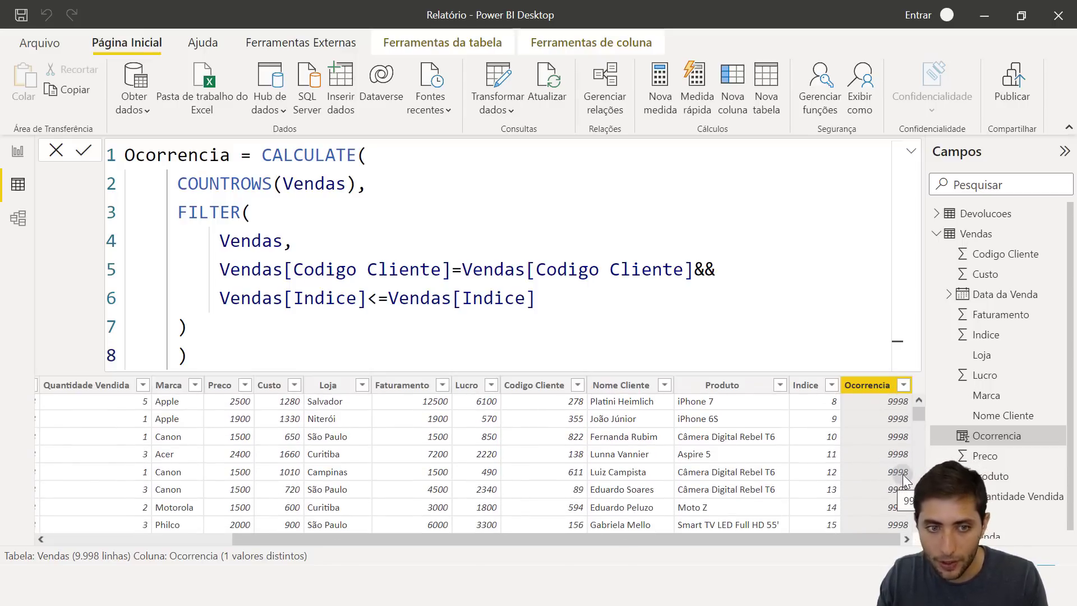
pyautogui.hotkey('ctrl', '2')
pyautogui.moveTo(65, 540); pyautogui.dragTo(143, 566)
pyautogui.press('Escape')
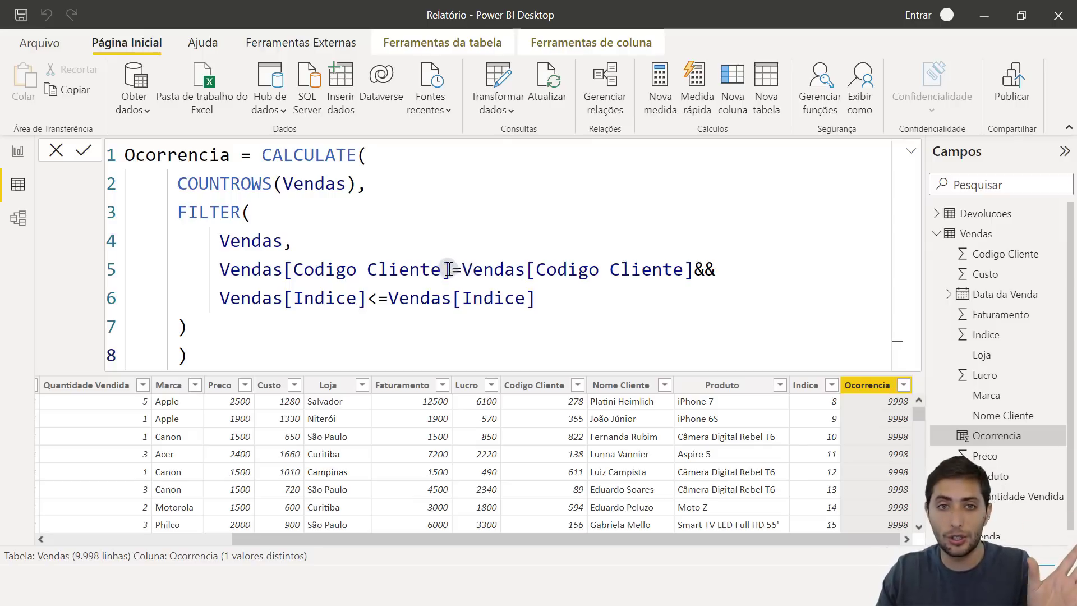
pyautogui.moveTo(449, 268); pyautogui.dragTo(220, 270)
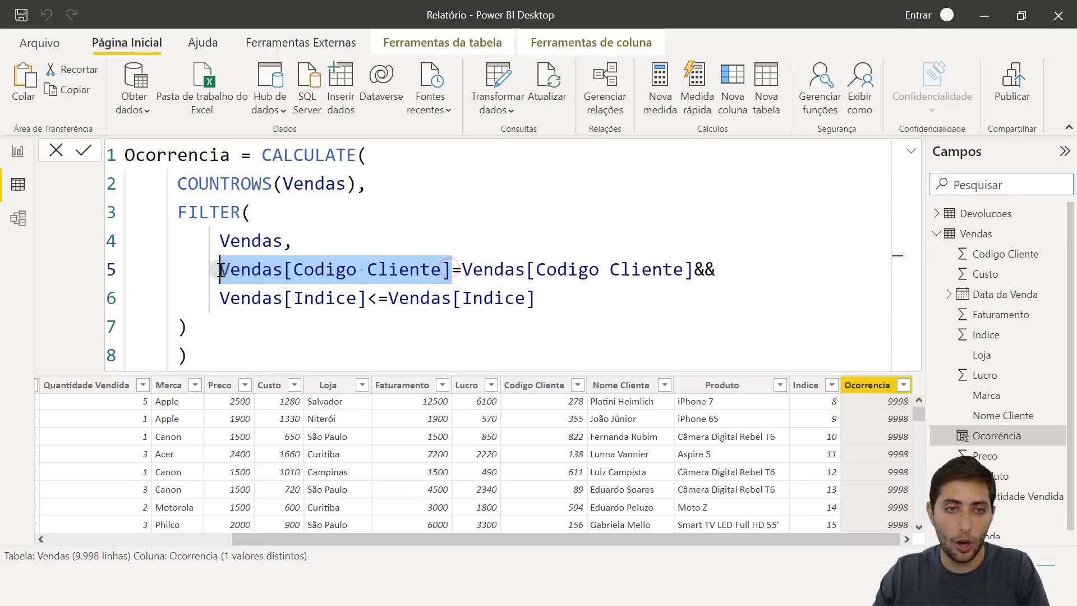
pyautogui.moveTo(463, 268); pyautogui.dragTo(473, 269)
pyautogui.moveTo(663, 268); pyautogui.dragTo(694, 273)
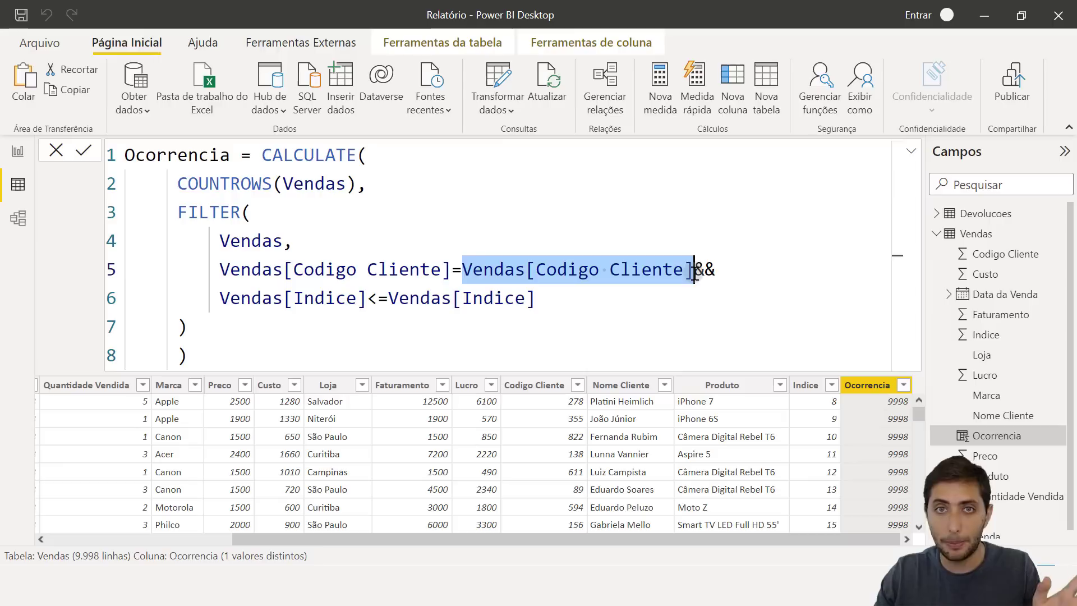
pyautogui.click(602, 306)
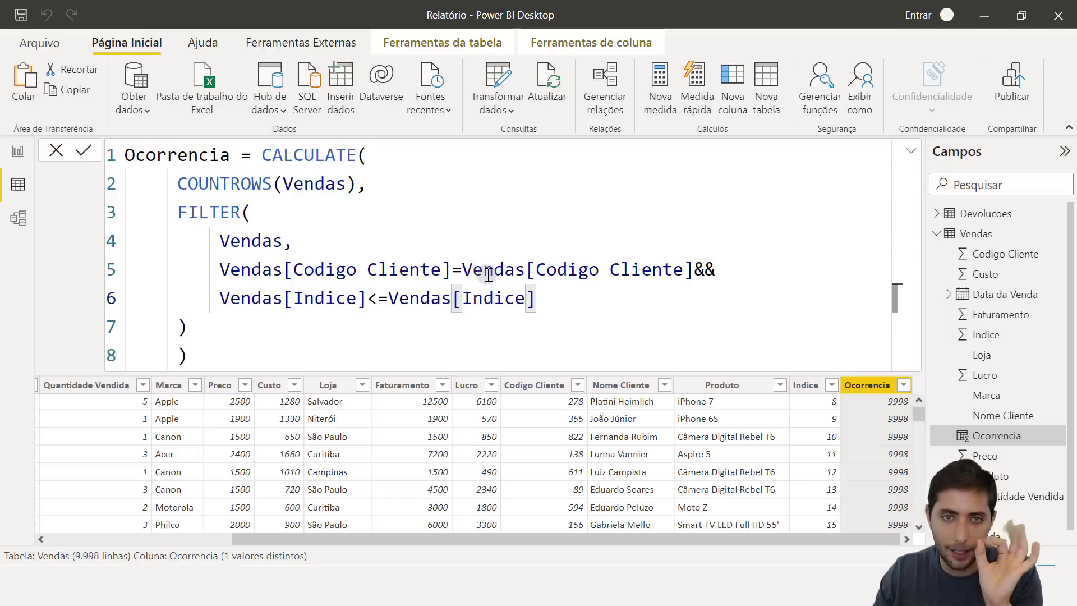
pyautogui.click(460, 266)
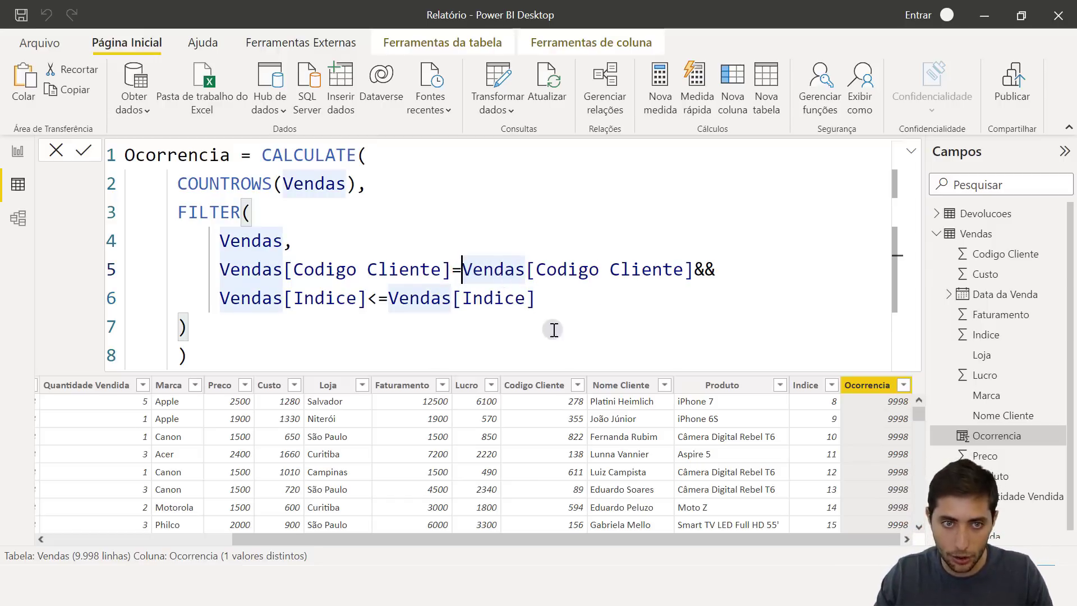
# Step: Replace both FILTER conditions and the closing parentheses after them with Vendas[Codigo Cliente]=EARLIER(Vendas[Codigo Cliente])
pyautogui.moveTo(556, 350); pyautogui.dragTo(229, 269)
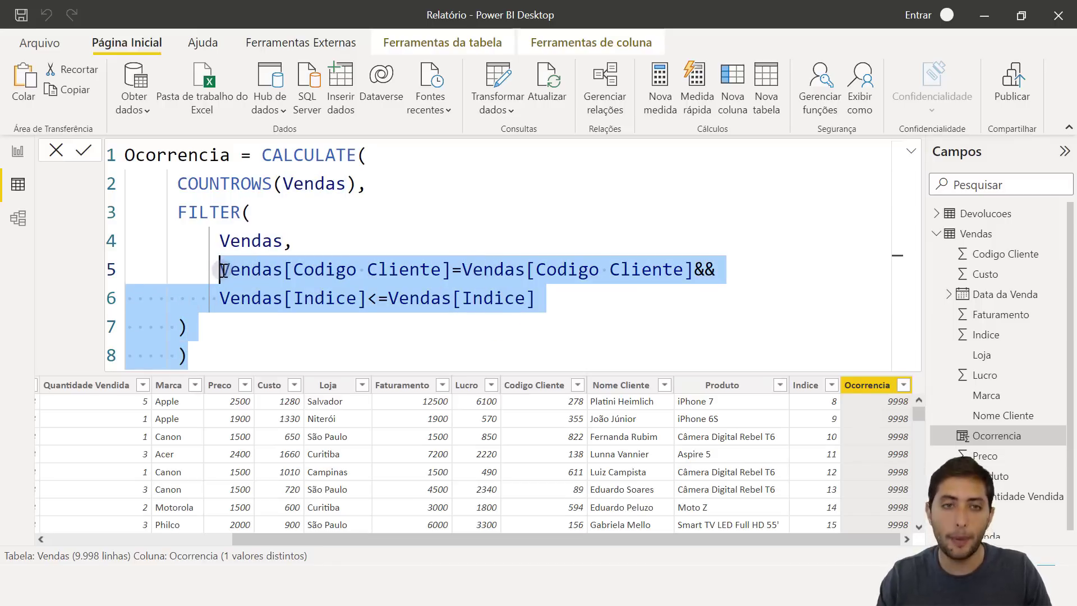
pyautogui.press('BackSpace')
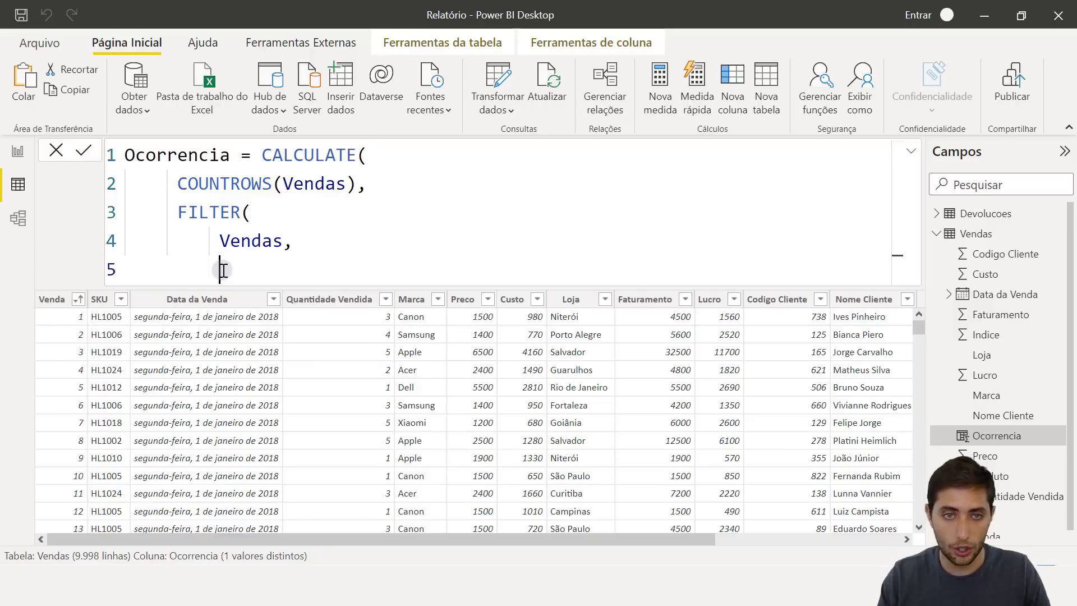
pyautogui.write('Codigo clie')
pyautogui.press('Tab')
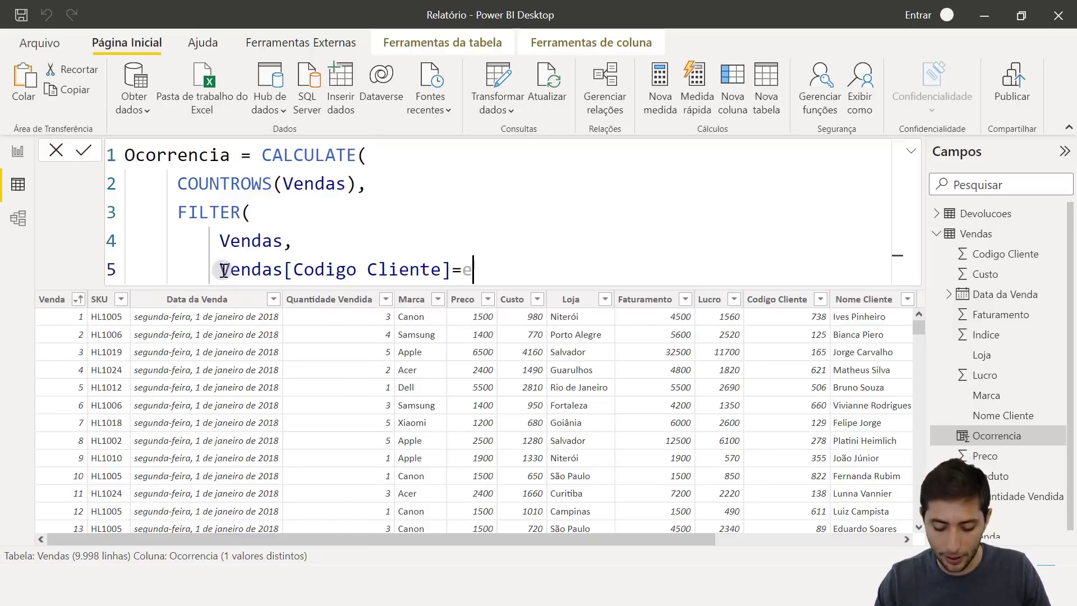
pyautogui.write('=earlier')
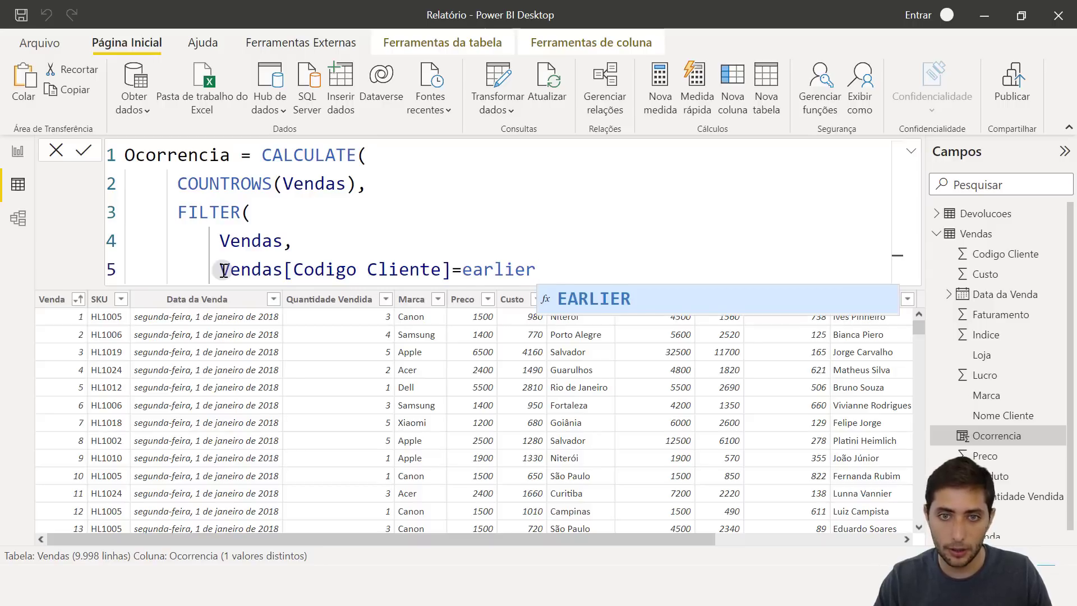
pyautogui.press('Tab')
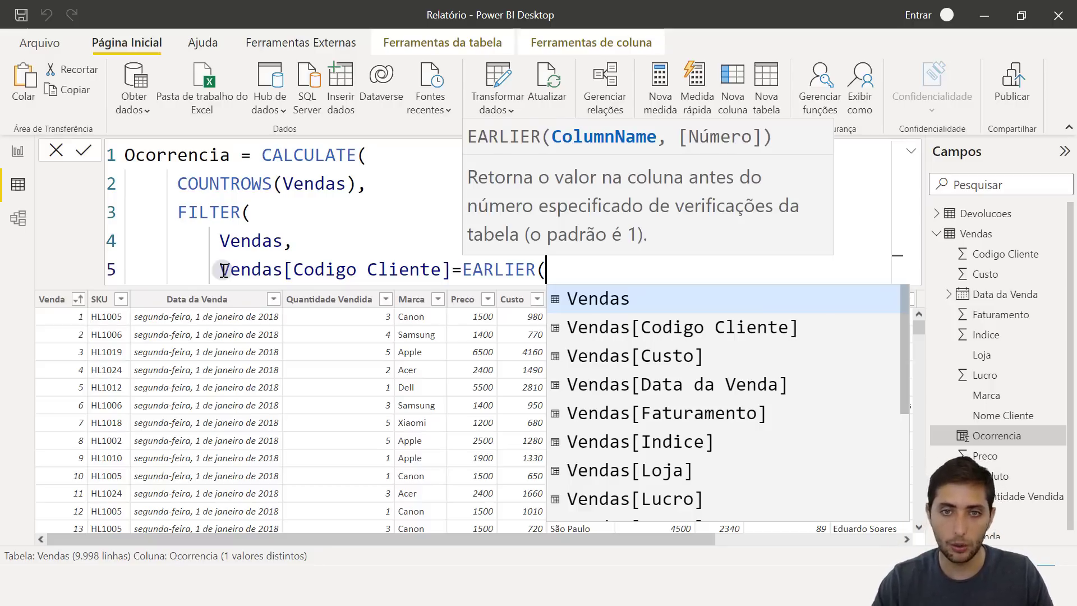
pyautogui.write('codigo clie')
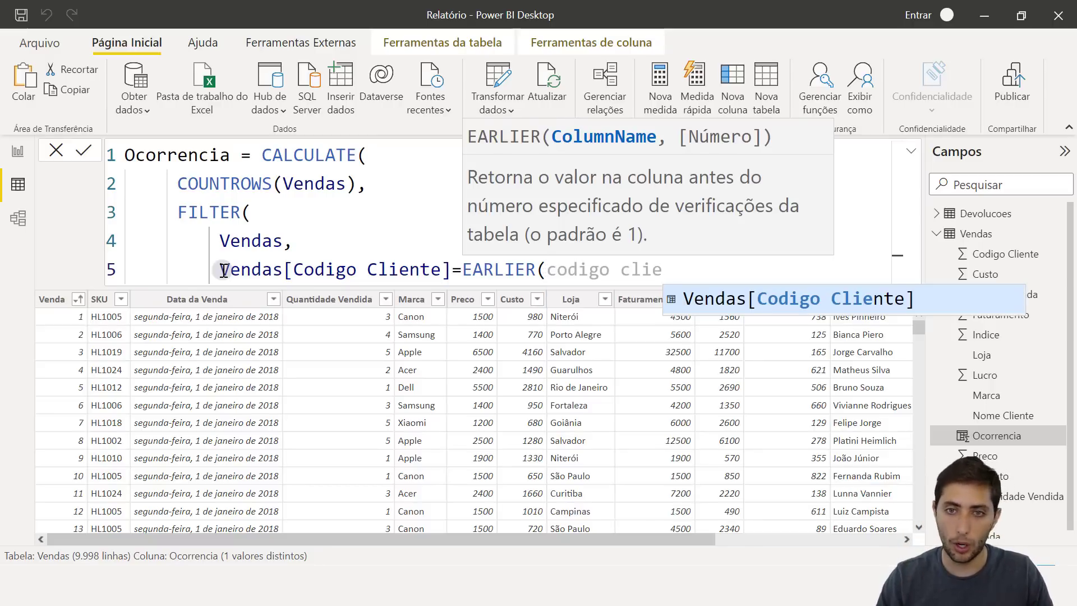
pyautogui.press('Tab')
pyautogui.write(')')
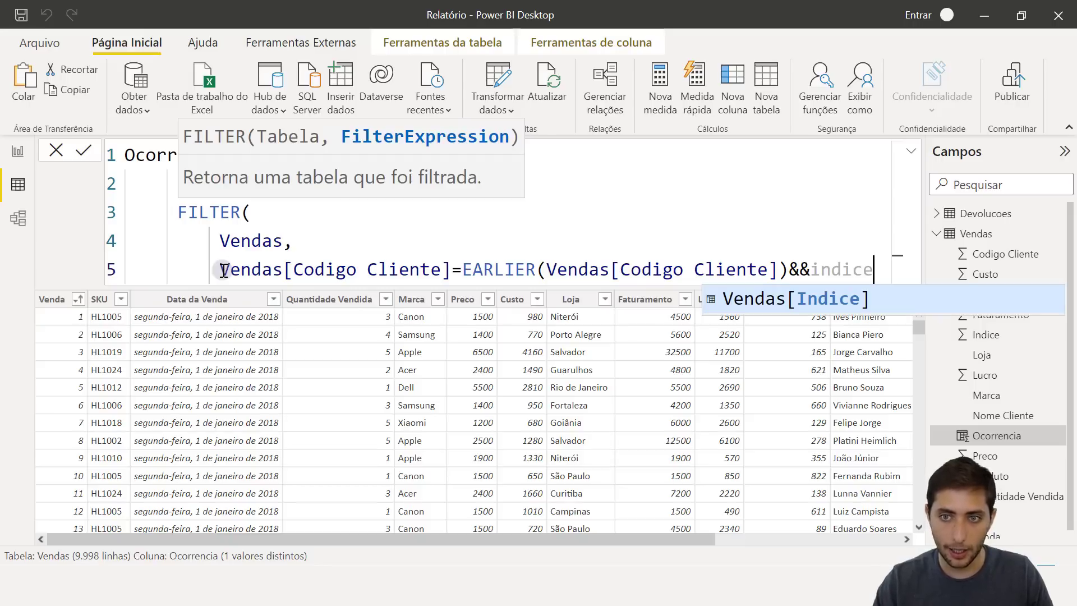
# Step: Join a second FILTER condition with && on a new line: Vendas[Indice]<=EARLIER(Vendas[Indice])
pyautogui.press('BackSpace')
pyautogui.press('BackSpace')
pyautogui.press('BackSpace')
pyautogui.press('BackSpace')
pyautogui.press('BackSpace')
pyautogui.press('BackSpace')
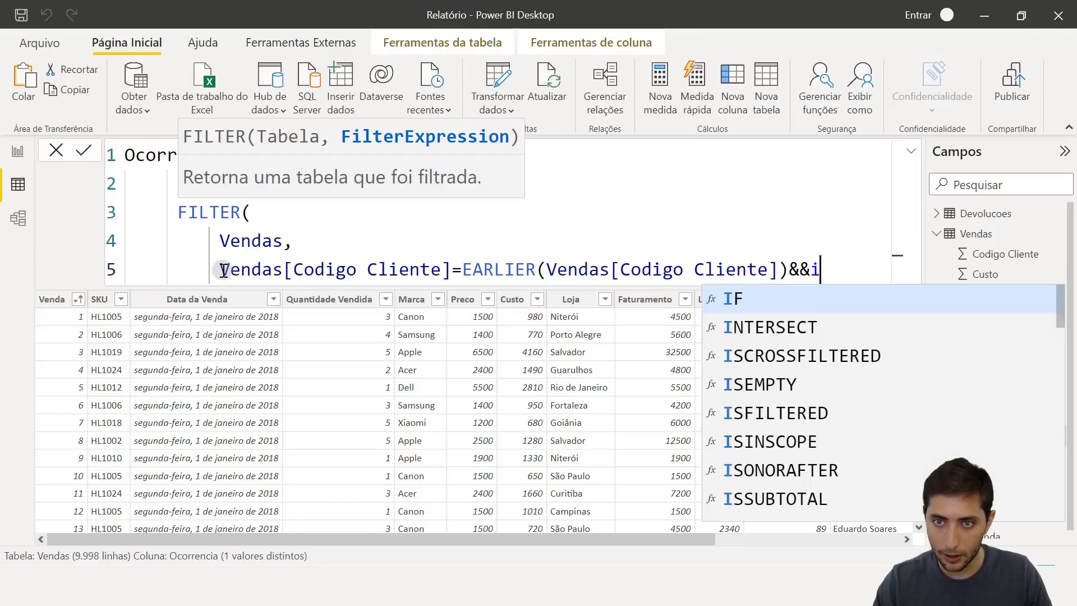
pyautogui.hotkey('shift', 'Return')
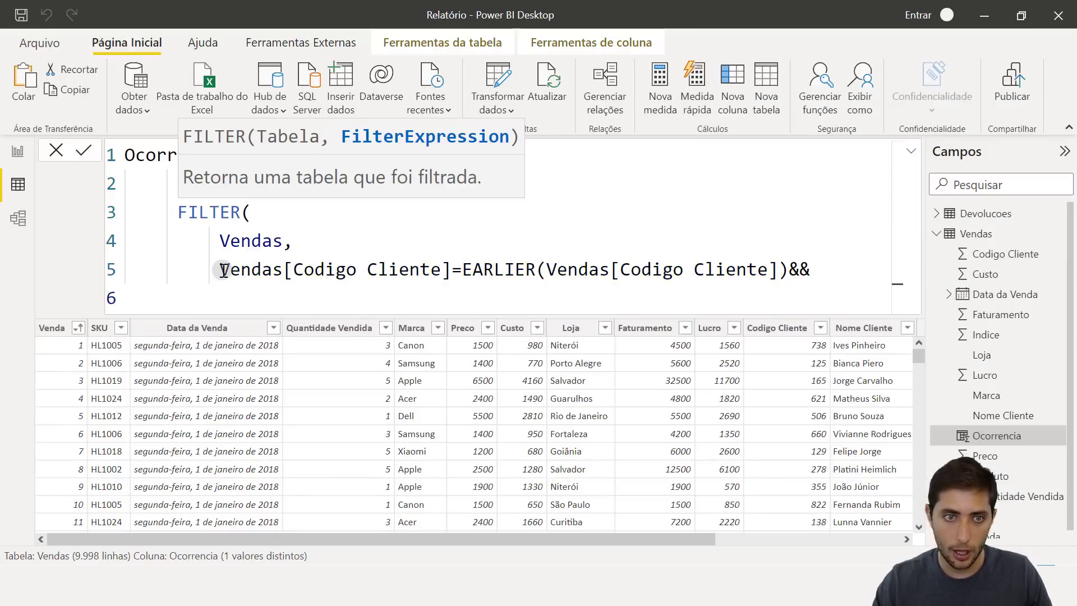
pyautogui.write('indice')
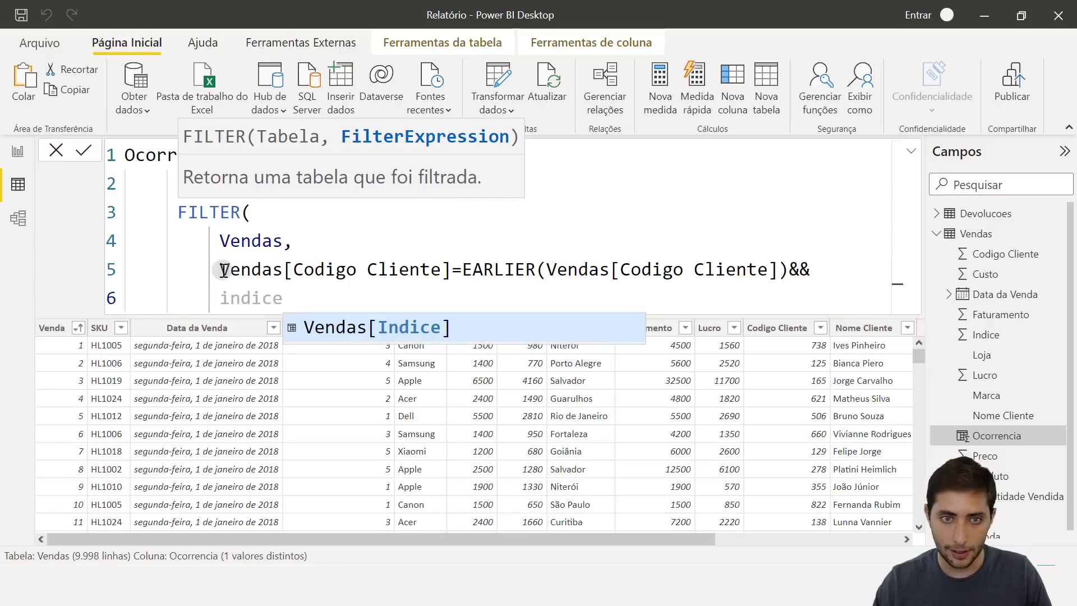
pyautogui.press('Tab')
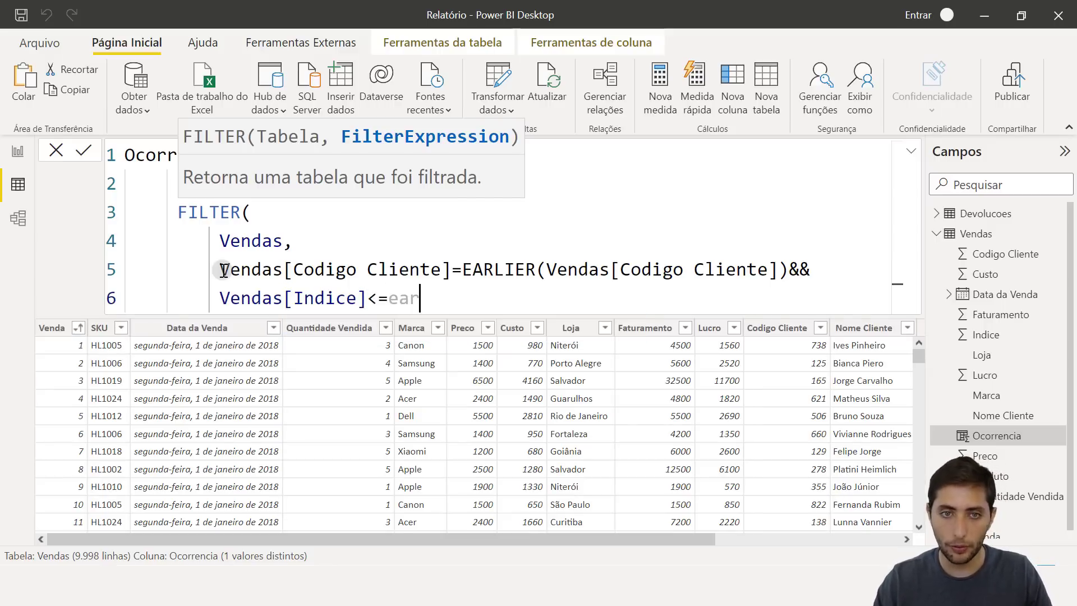
pyautogui.press('Tab')
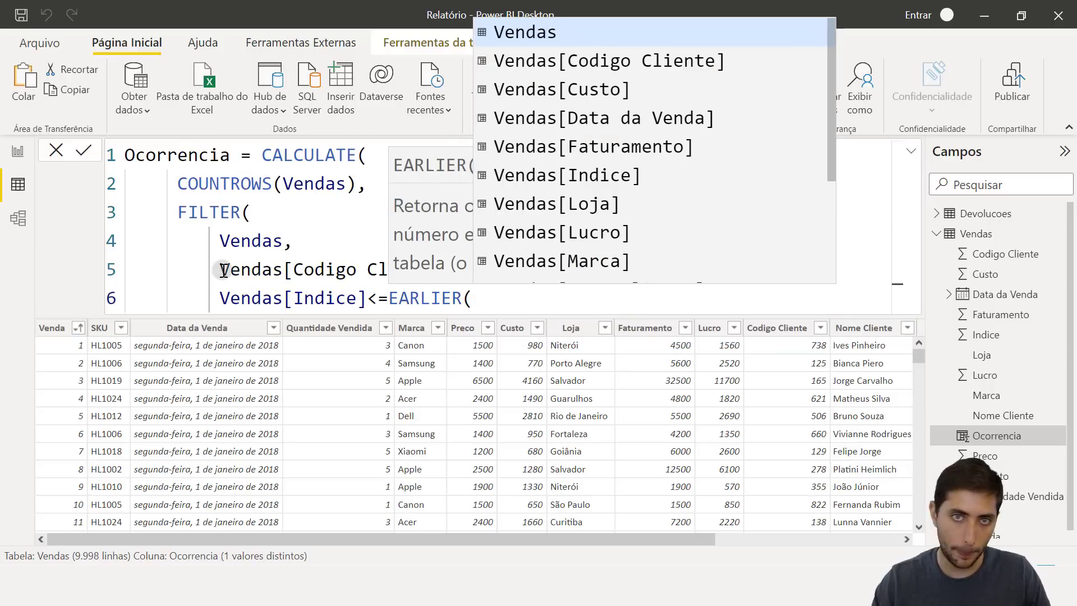
pyautogui.write('indice')
pyautogui.press('Tab')
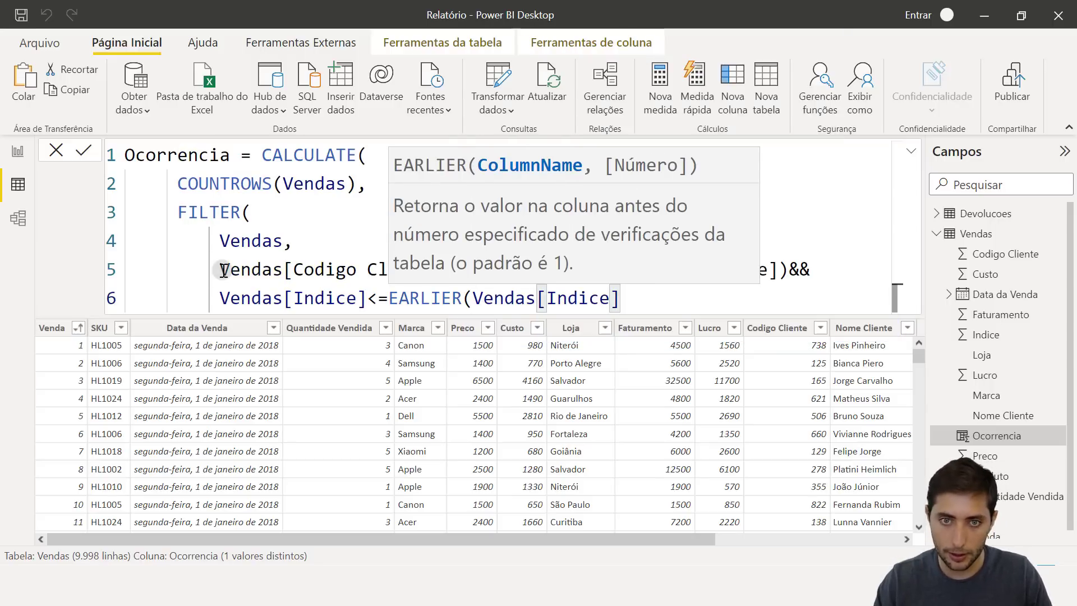
pyautogui.write(')')
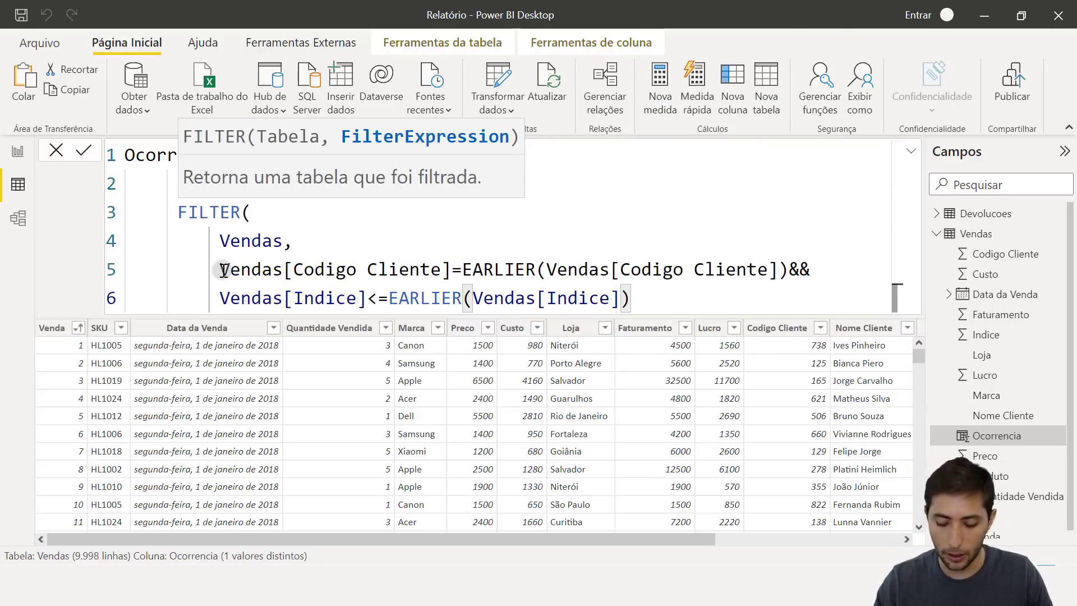
# Step: Close the FILTER and CALCULATE functions on their own lines and commit the EARLIER-based Ocorrencia formula
pyautogui.press('Return')
pyautogui.write(')')
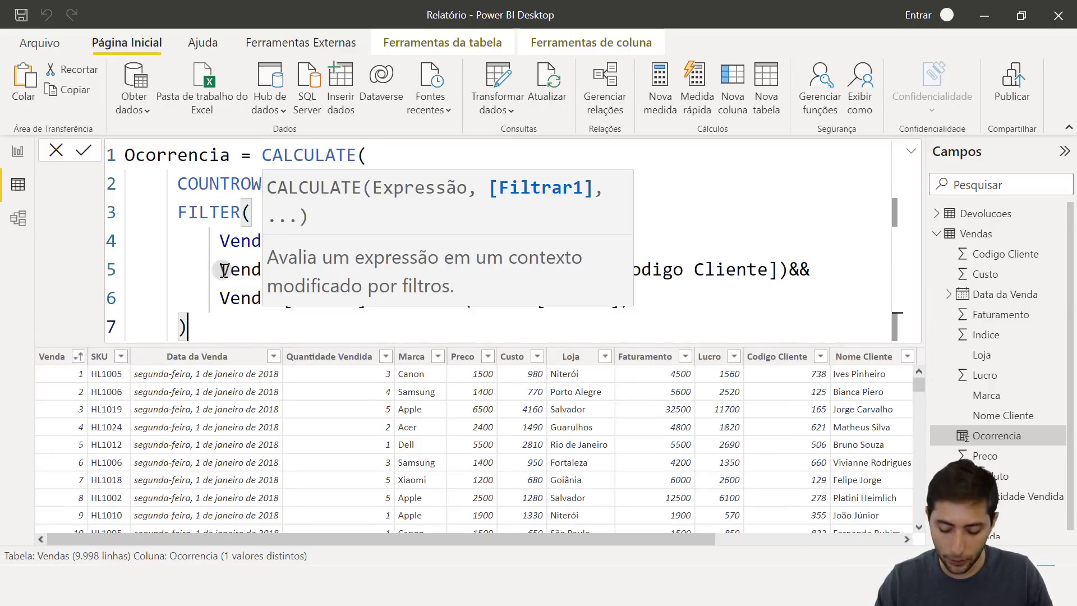
pyautogui.press('Return')
pyautogui.write(')')
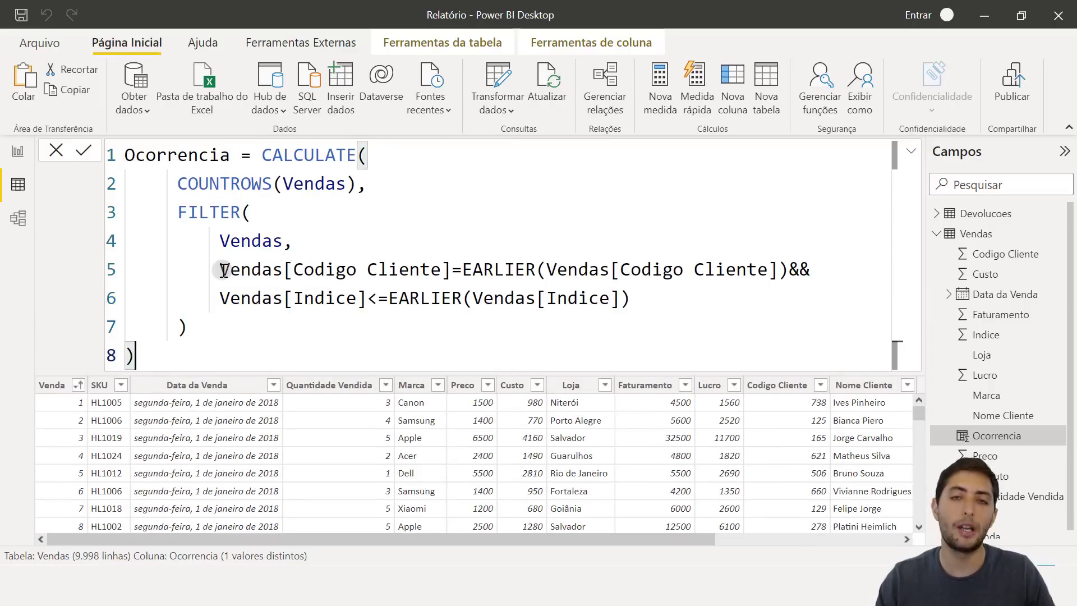
pyautogui.press('Return')
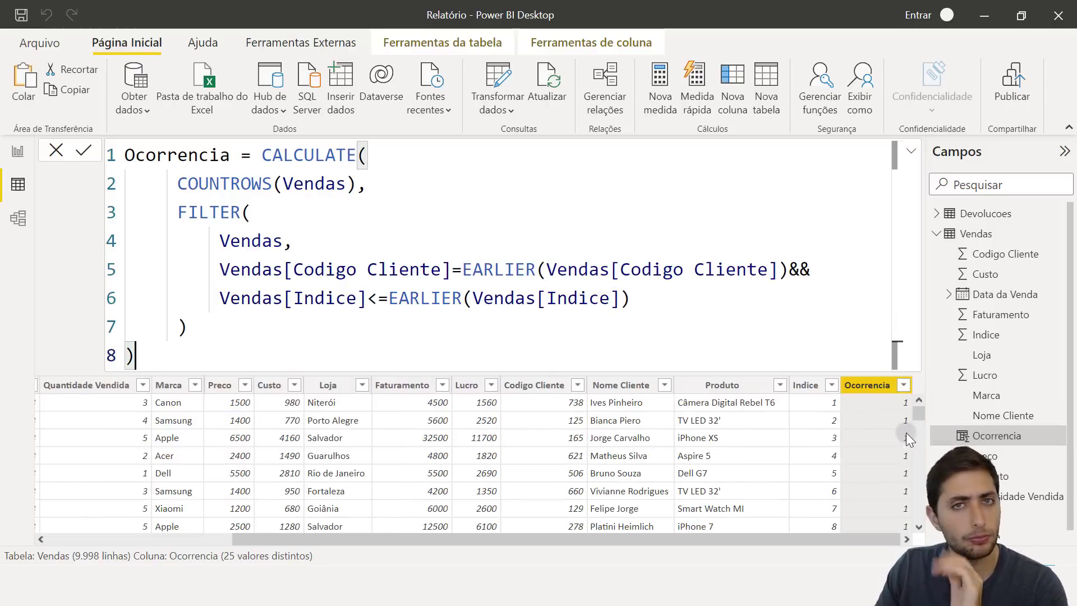
# Step: Select the Indice column and check the Ocorrencia values row by row against Codigo Cliente and Indice in Vendas
pyautogui.scroll(-1, 887, 470)
pyautogui.scroll(1, 887, 469)
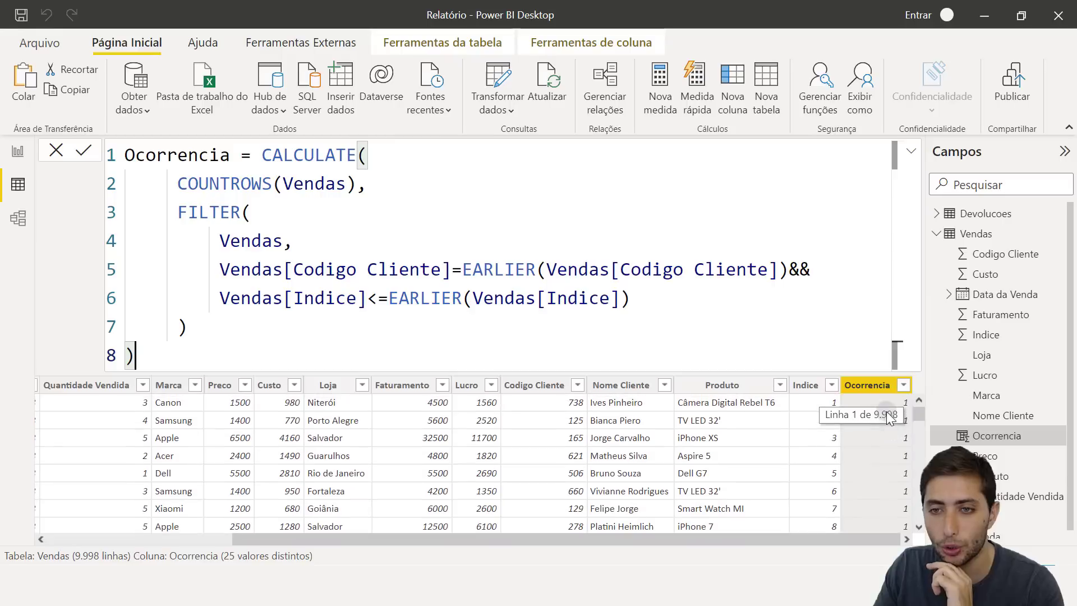
pyautogui.click(805, 387)
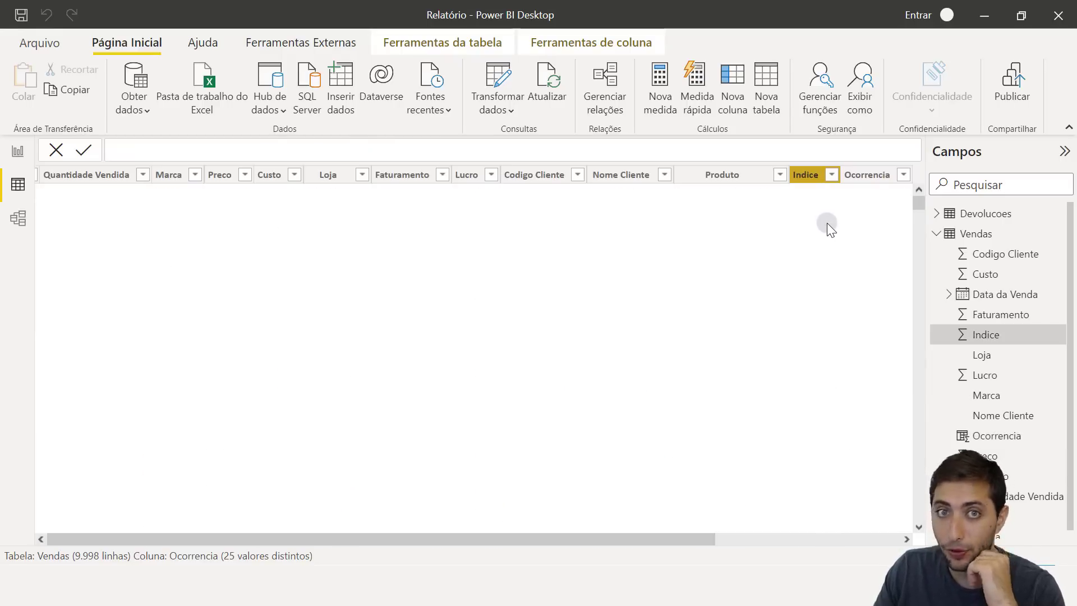
pyautogui.moveTo(675, 533); pyautogui.dragTo(861, 537)
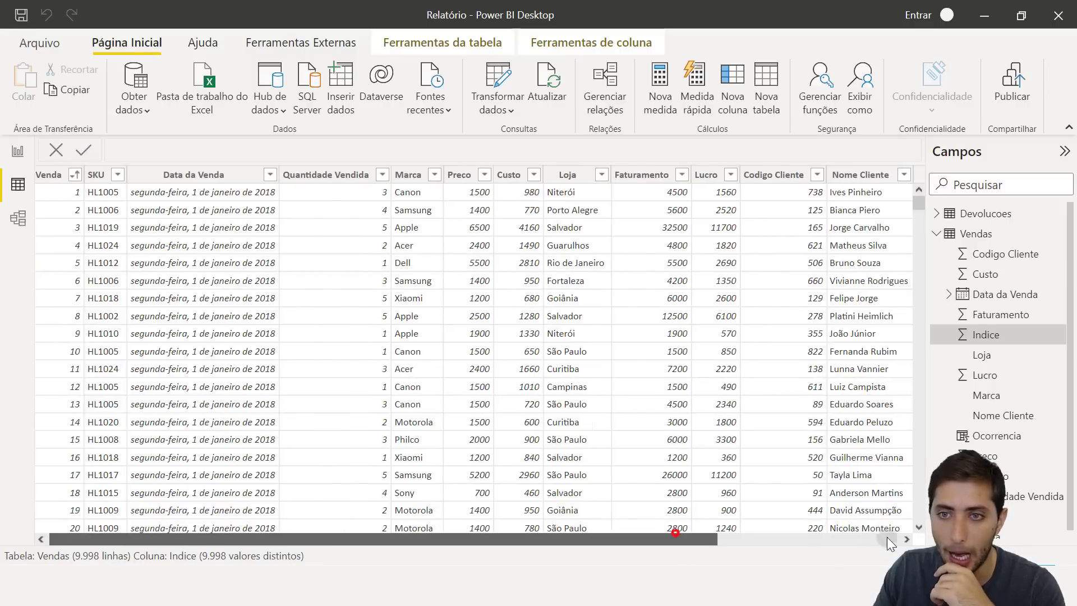
pyautogui.scroll(-9, 869, 269)
pyautogui.scroll(-3, 878, 314)
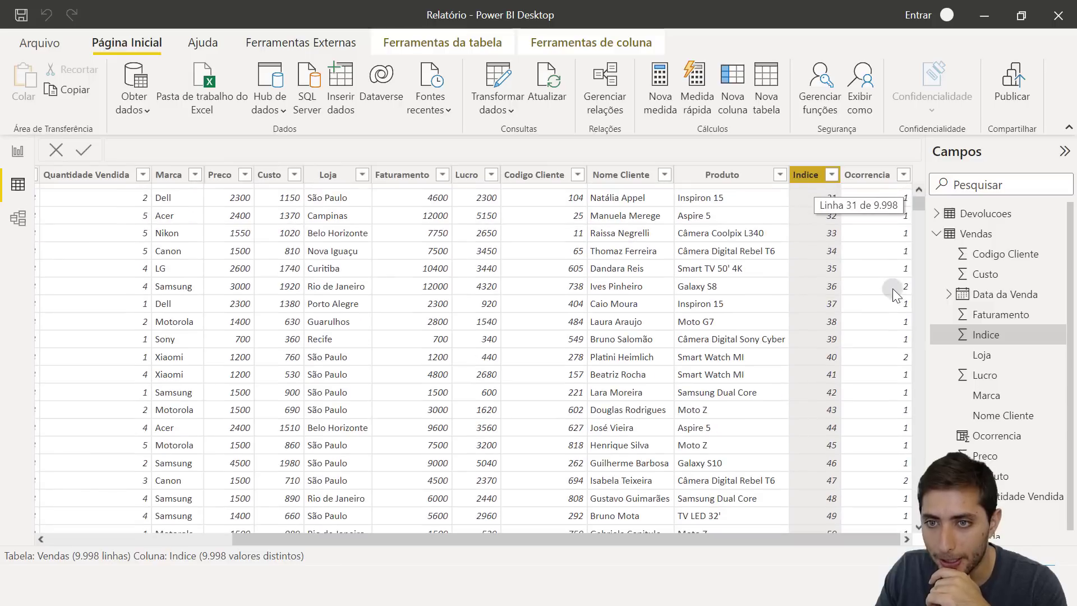
# Step: Filter the Nome Cliente column to the single customer found on the row with Indice 52
pyautogui.scroll(-8, 888, 379)
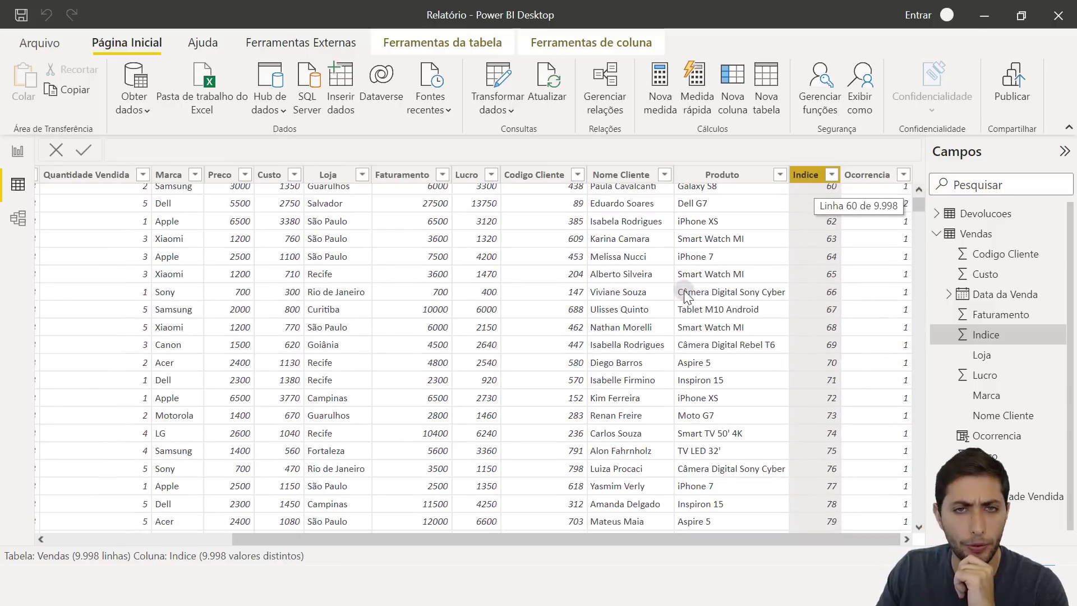
pyautogui.scroll(3, 663, 222)
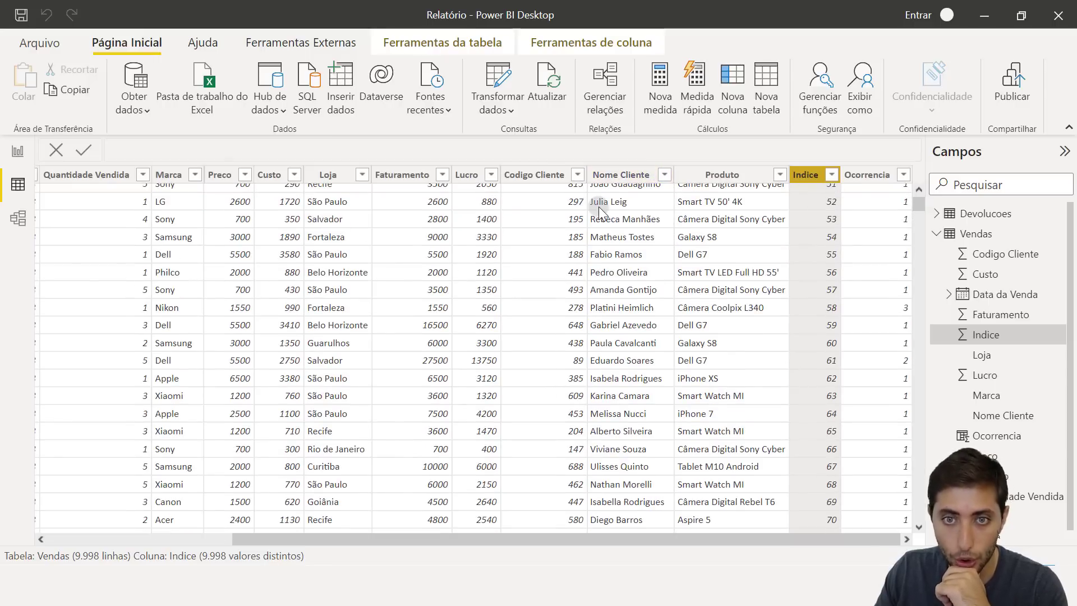
pyautogui.click(665, 176)
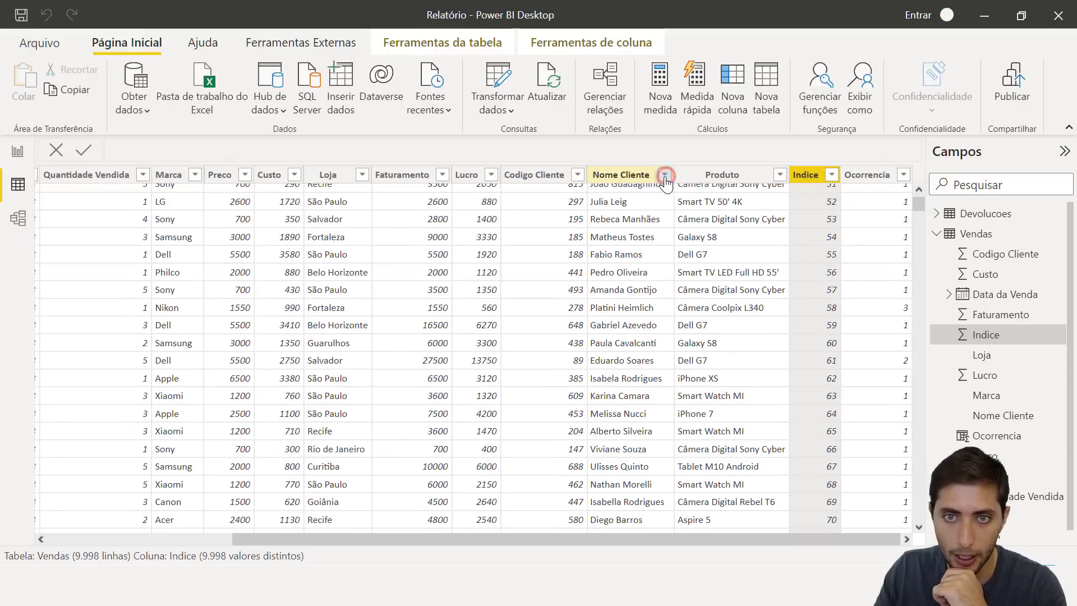
pyautogui.click(651, 178)
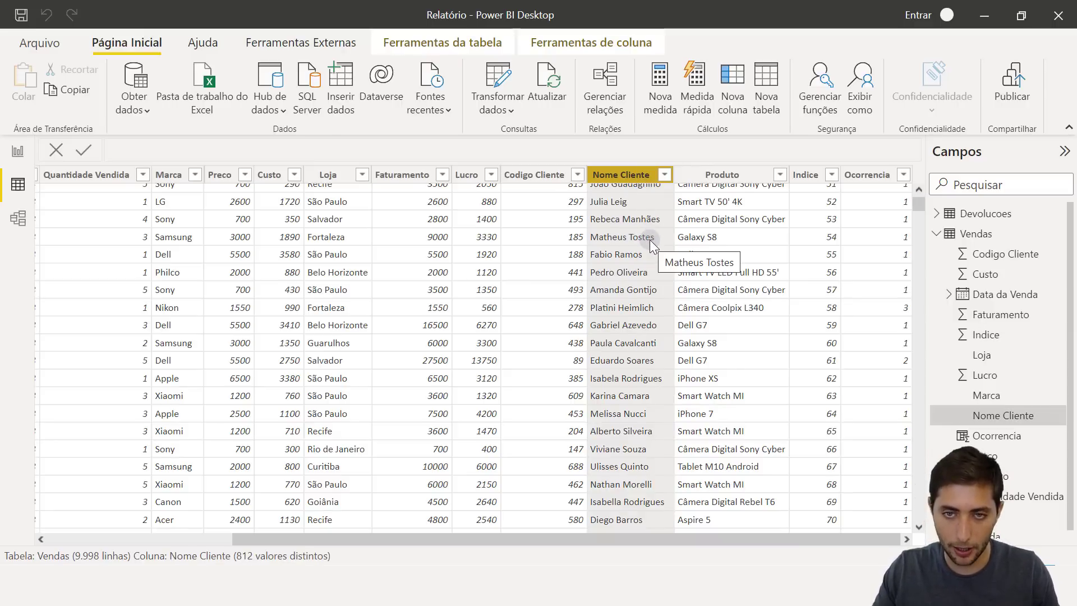
pyautogui.click(665, 175)
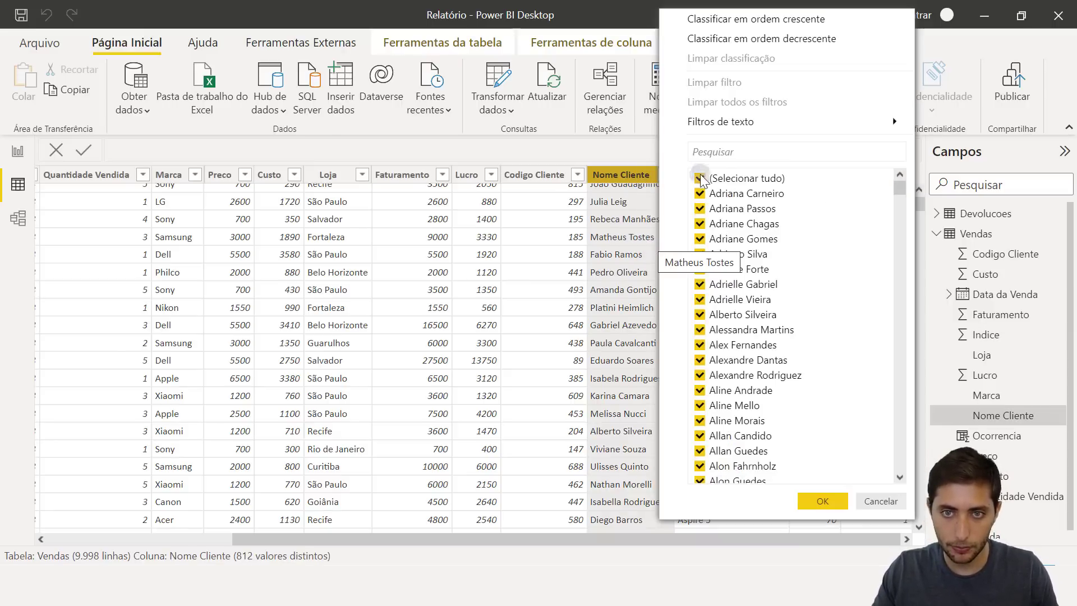
pyautogui.click(718, 152)
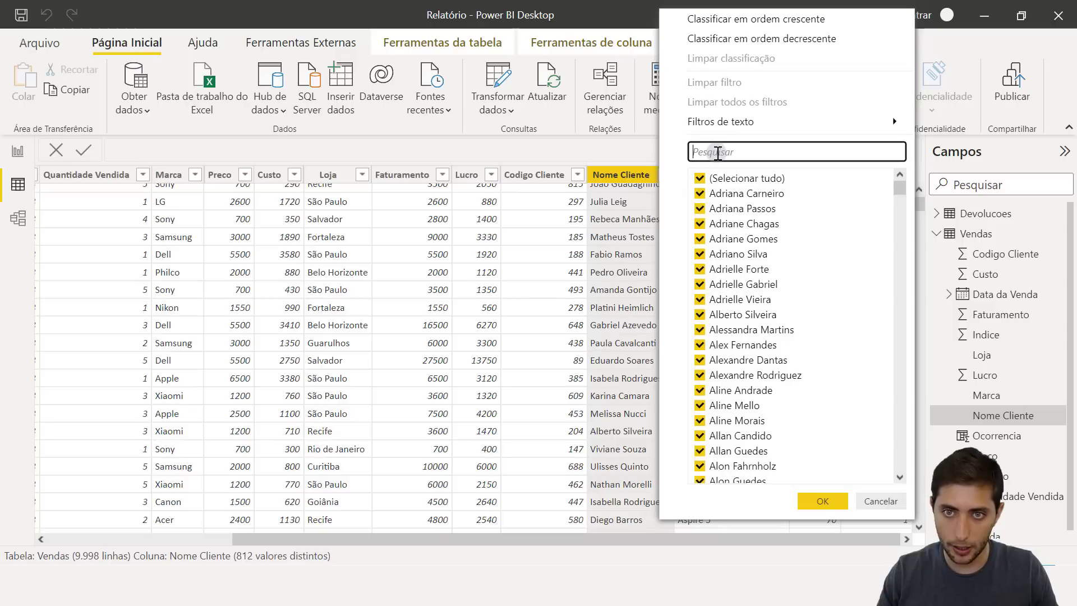
pyautogui.write('Julia Leig')
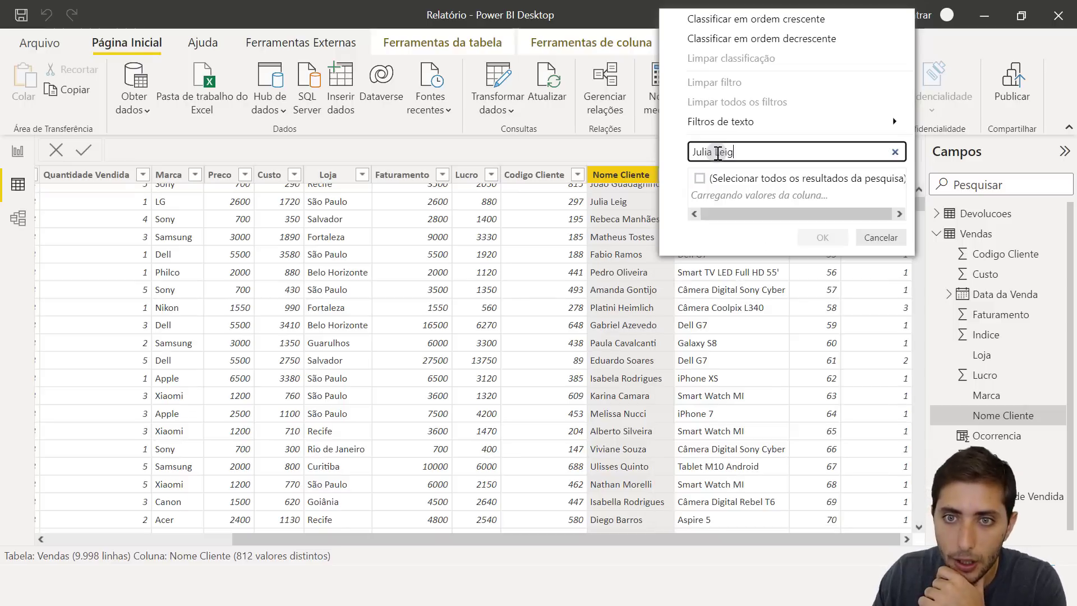
pyautogui.click(823, 233)
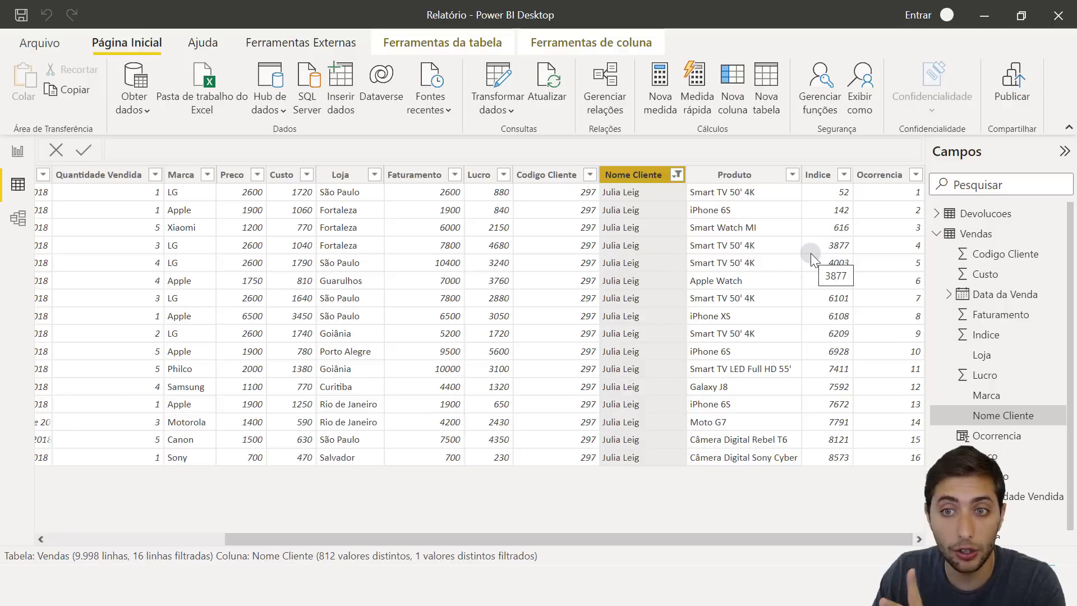
# Step: Check the Ocorrencia formula and compare its values with the Indice column for the filtered customer's purchases
pyautogui.click(889, 201)
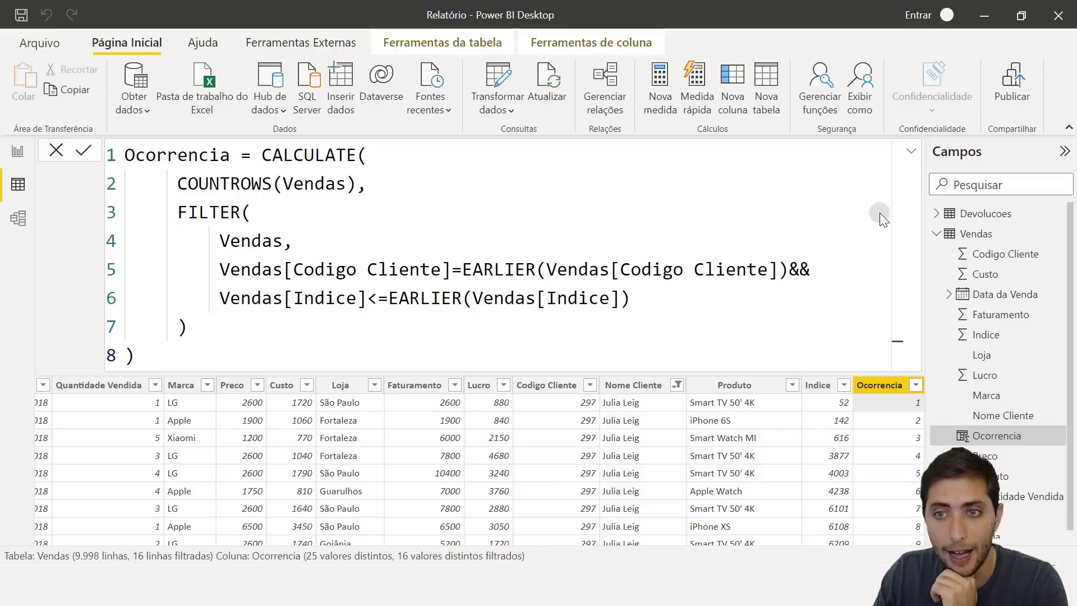
pyautogui.click(907, 539)
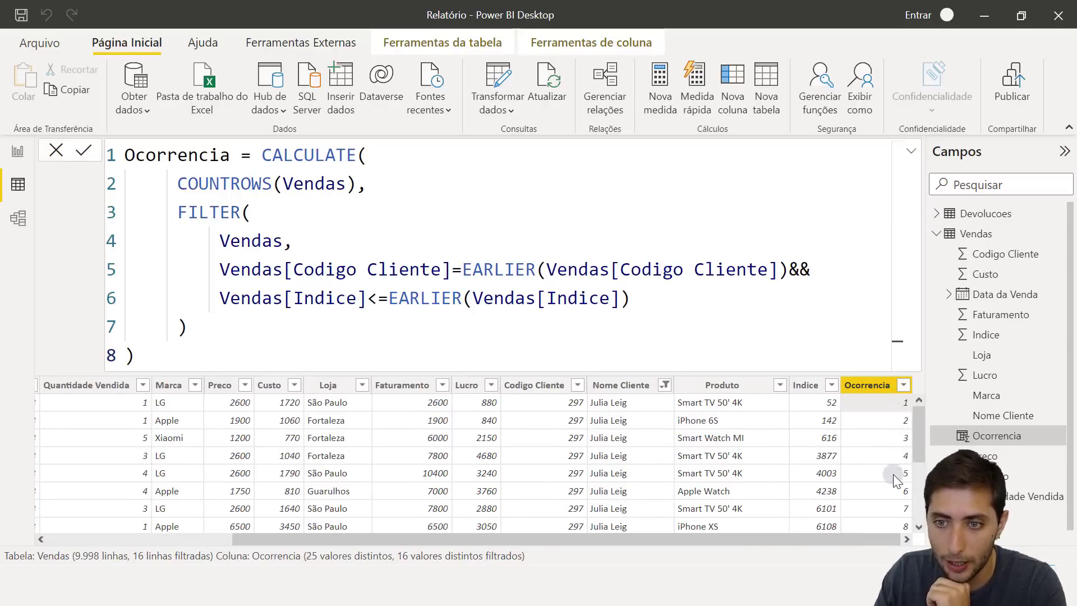
pyautogui.scroll(-5, 852, 452)
pyautogui.click(812, 390)
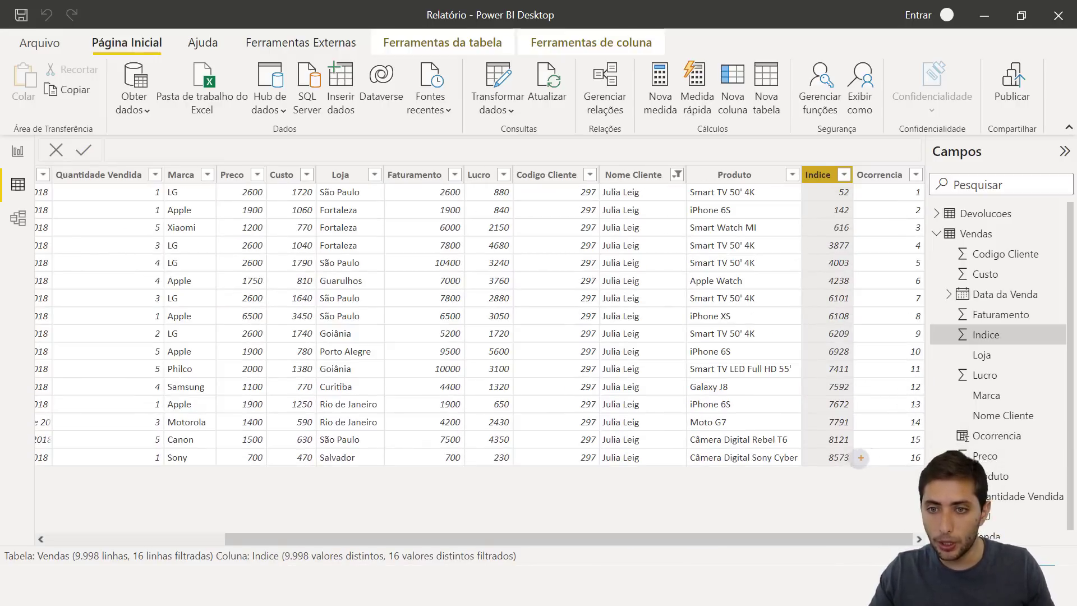
pyautogui.moveTo(850, 464)
pyautogui.mouseDown()
pyautogui.moveTo(921, 392)
pyautogui.moveTo(923, 160)
pyautogui.mouseUp()
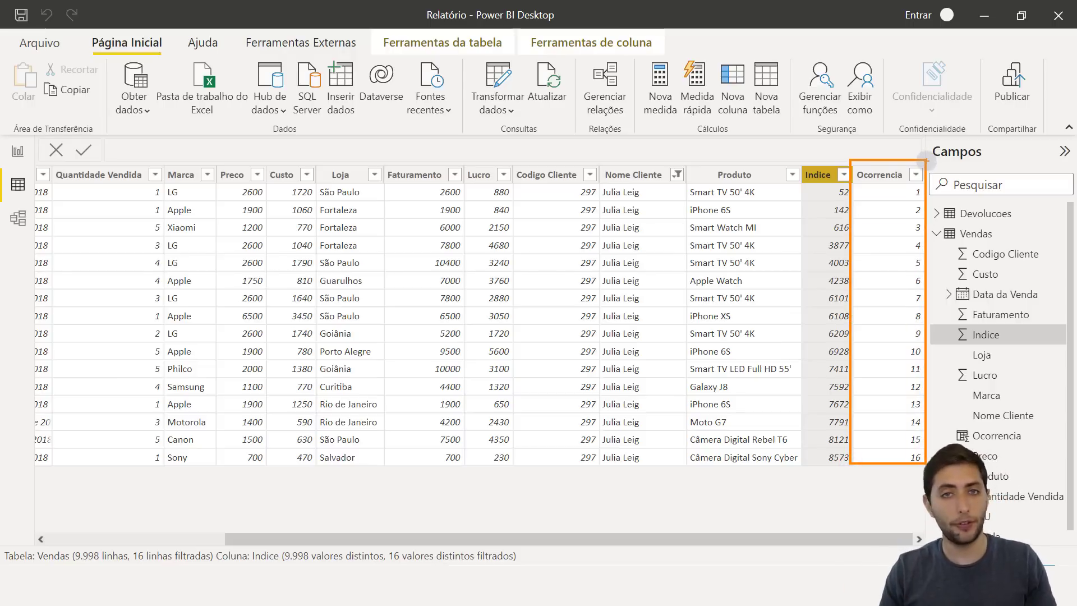
pyautogui.press('e')
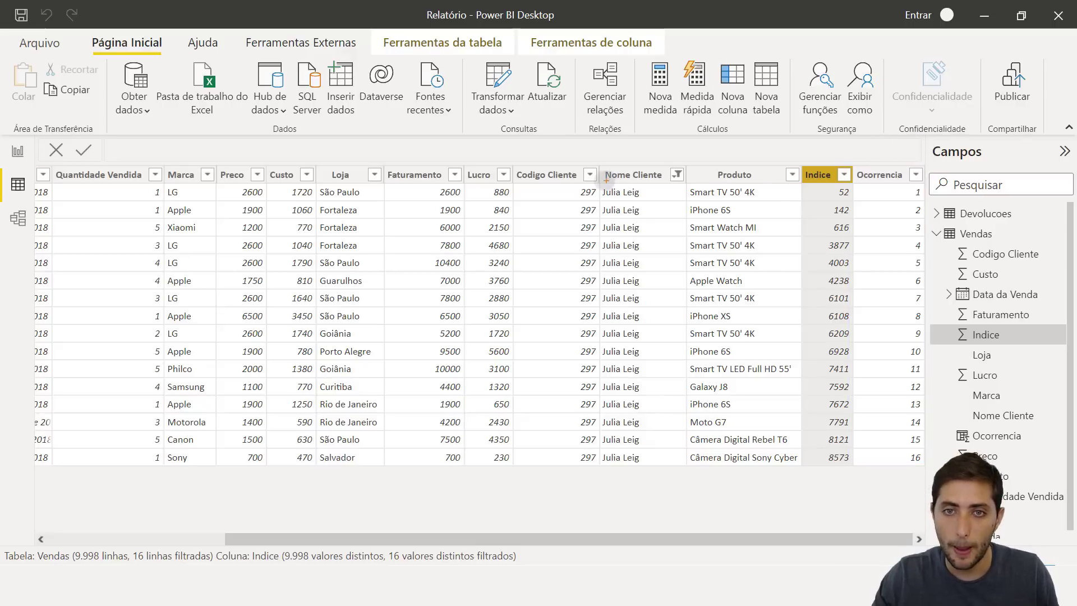
pyautogui.moveTo(602, 181); pyautogui.dragTo(650, 202)
pyautogui.press('e')
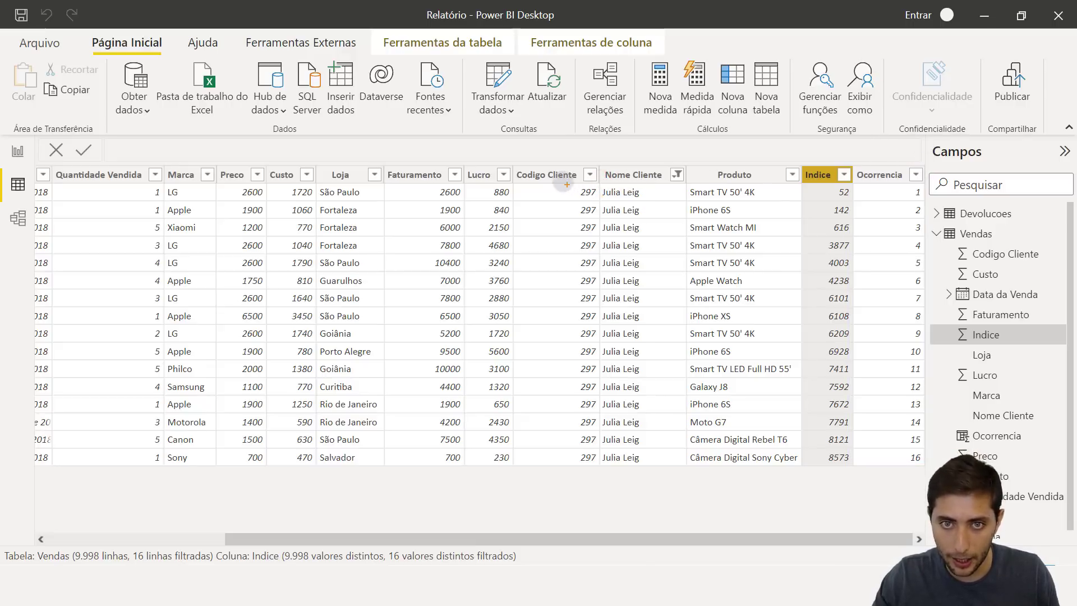
pyautogui.moveTo(563, 181); pyautogui.dragTo(603, 198)
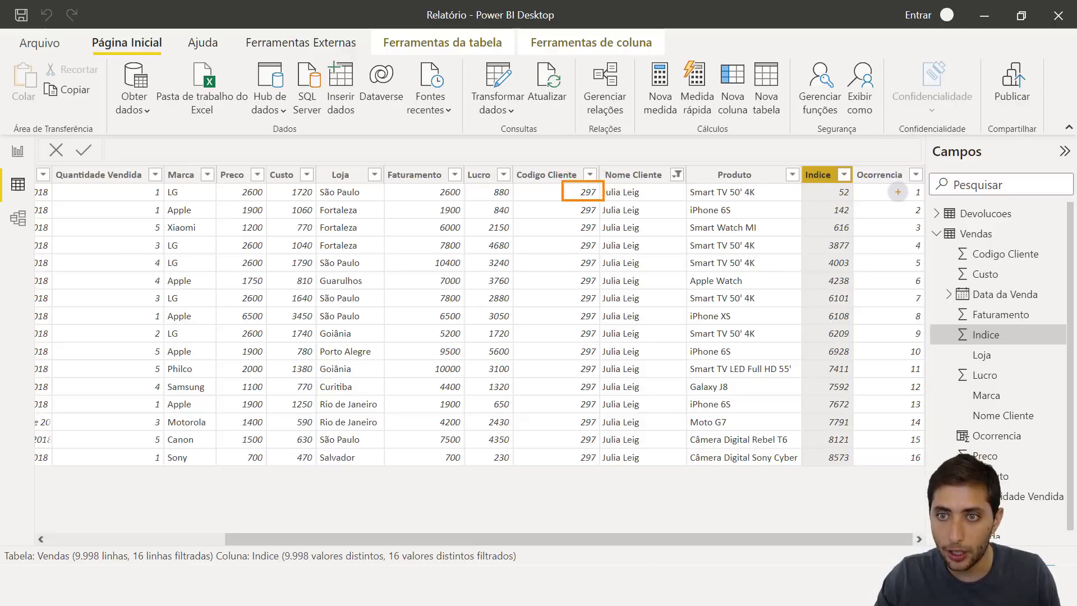
pyautogui.moveTo(917, 197); pyautogui.dragTo(924, 199)
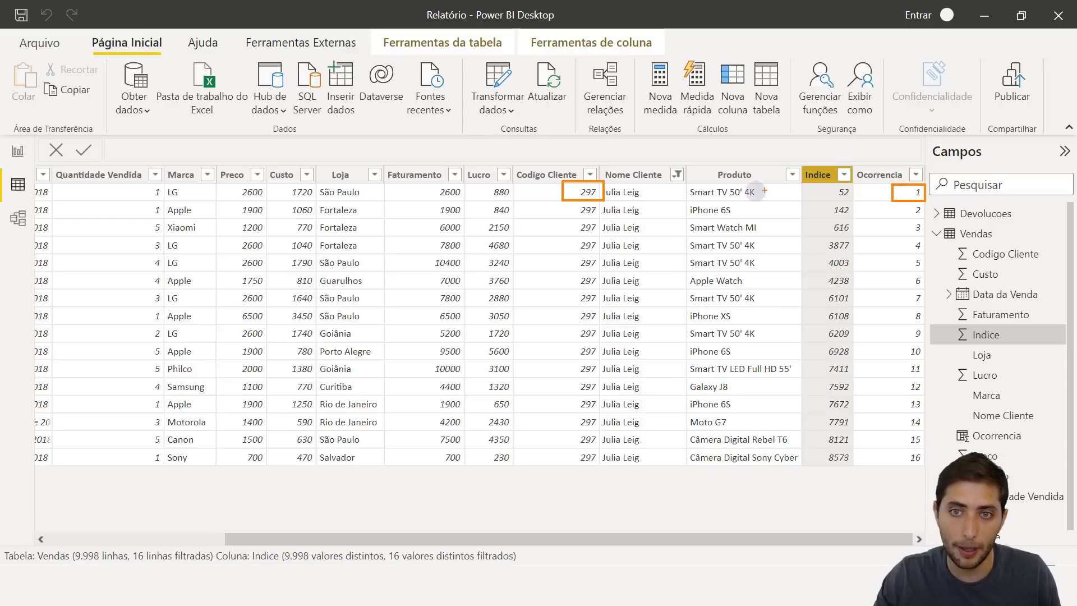
pyautogui.moveTo(708, 189); pyautogui.dragTo(771, 205)
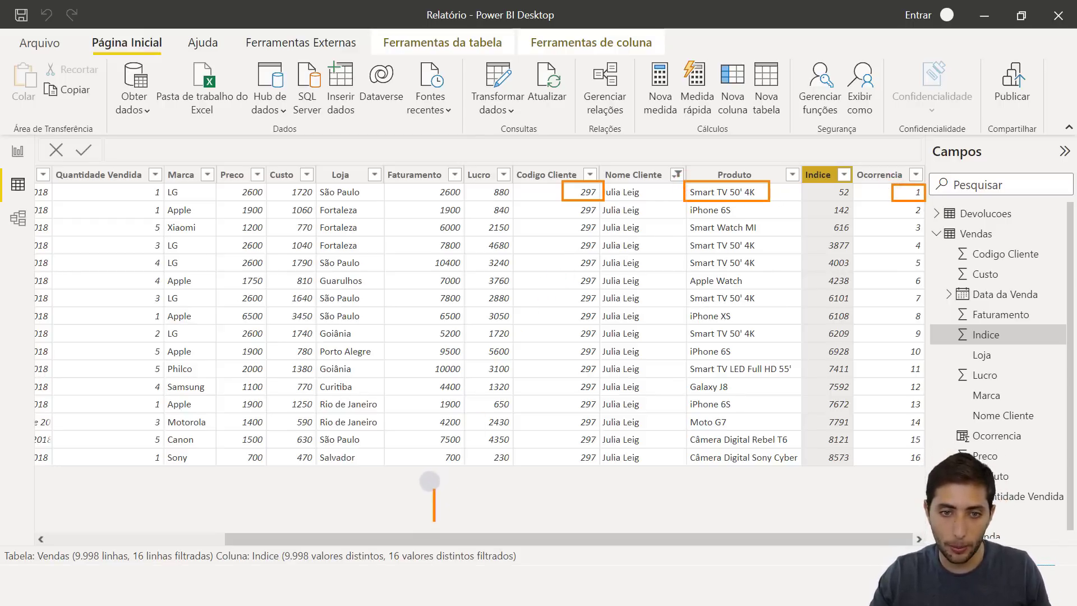
pyautogui.moveTo(434, 521); pyautogui.dragTo(440, 565)
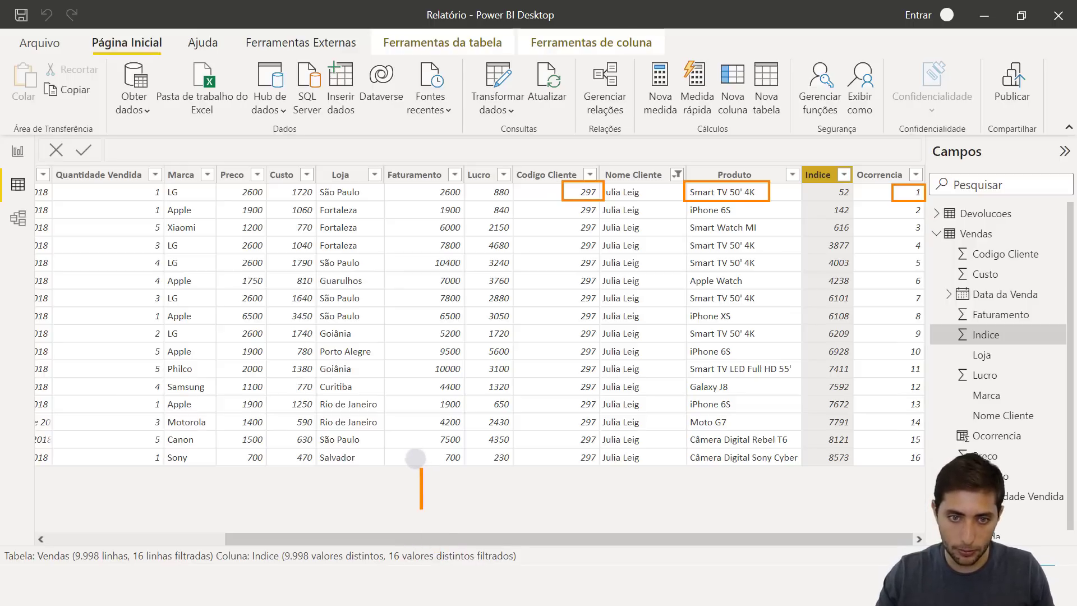
pyautogui.write('UPVALU')
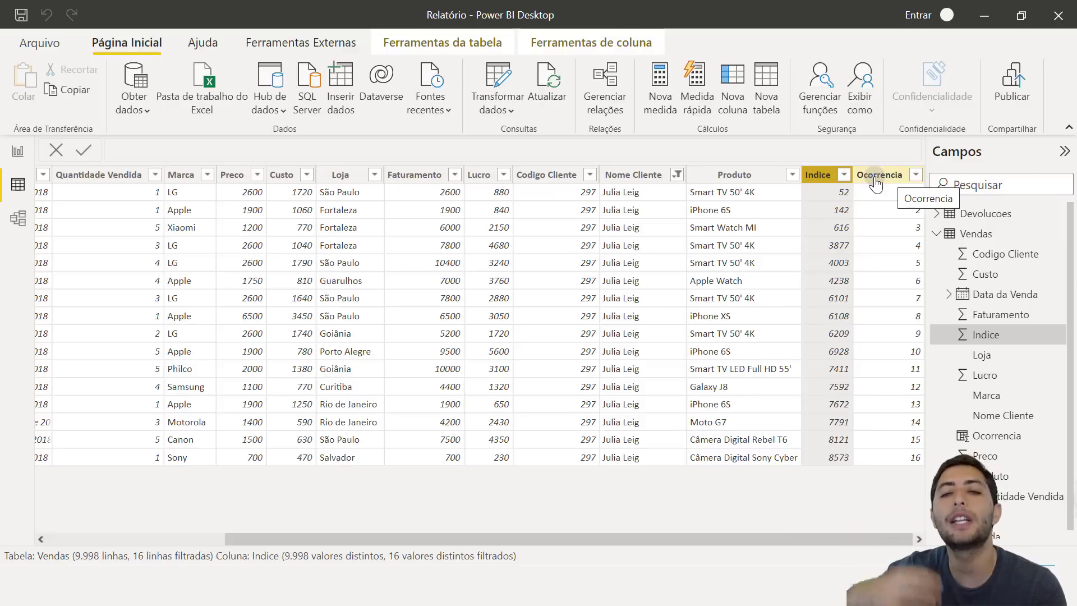
# Step: Sort the filtered Vendas rows by Indice in descending order and compare the Ocorrencia values with Indice
pyautogui.click(844, 175)
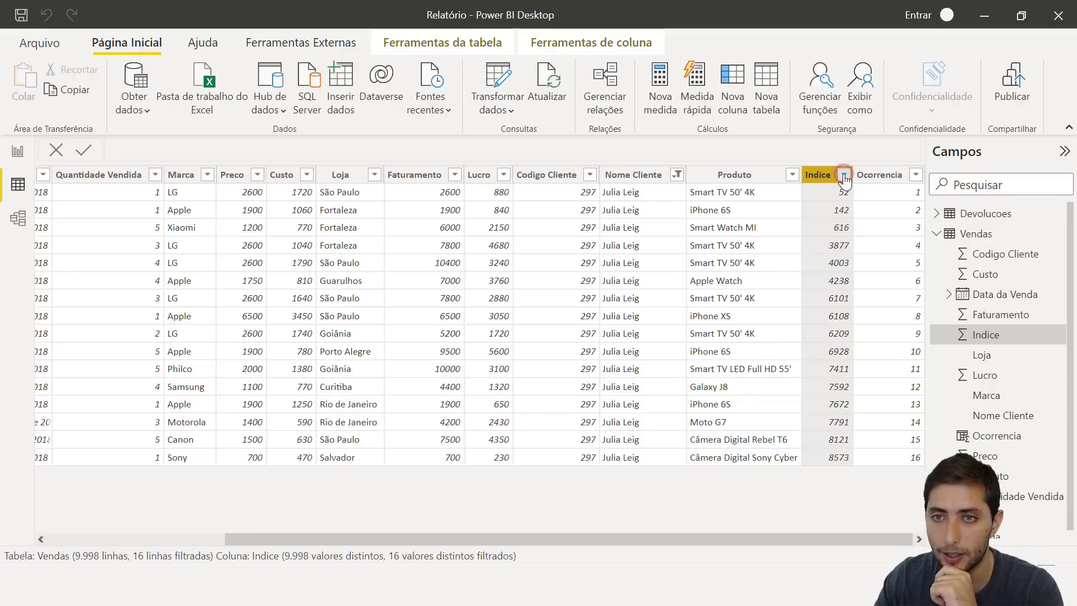
pyautogui.click(689, 38)
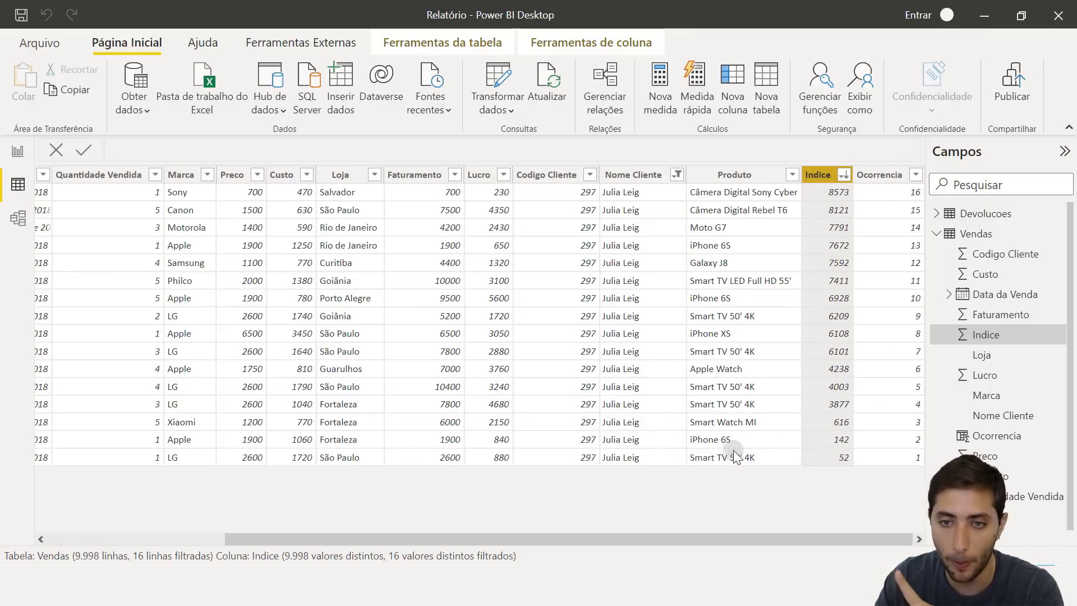
pyautogui.click(896, 459)
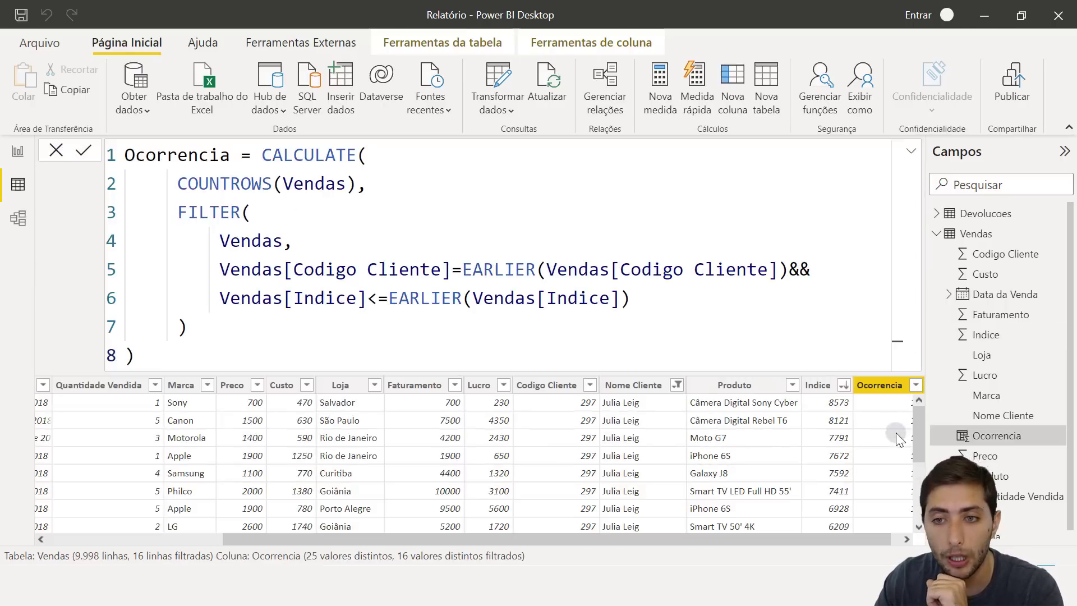
pyautogui.scroll(-2, 864, 449)
pyautogui.click(824, 384)
pyautogui.scroll(2, 865, 414)
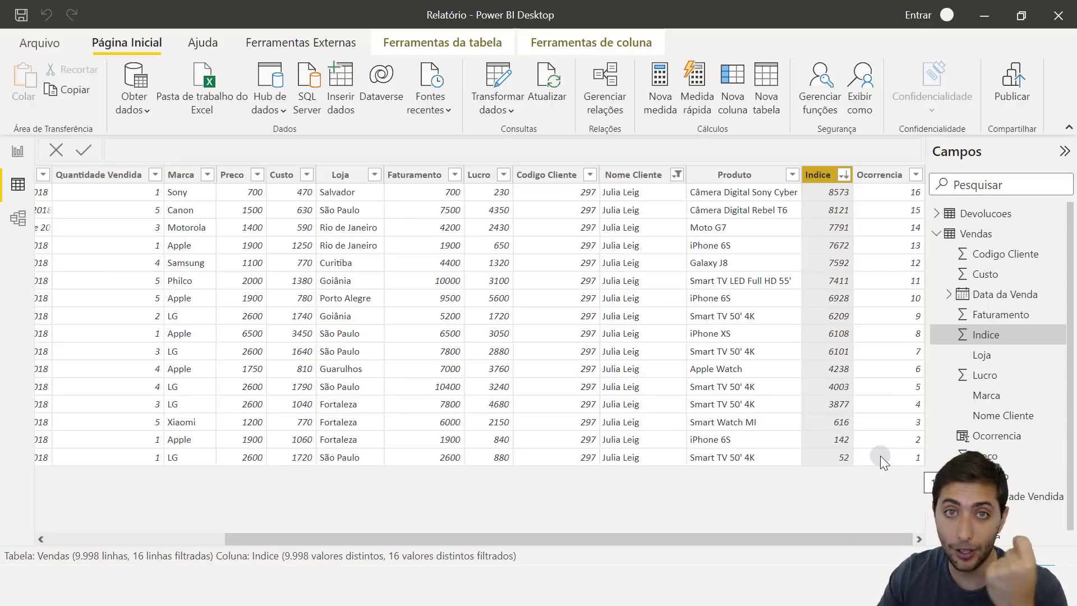
# Step: Examine the EARLIER(Vendas[Indice]) condition in the Ocorrencia formula against the customer's Indice, Codigo Cliente and Nome Cliente values
pyautogui.click(887, 175)
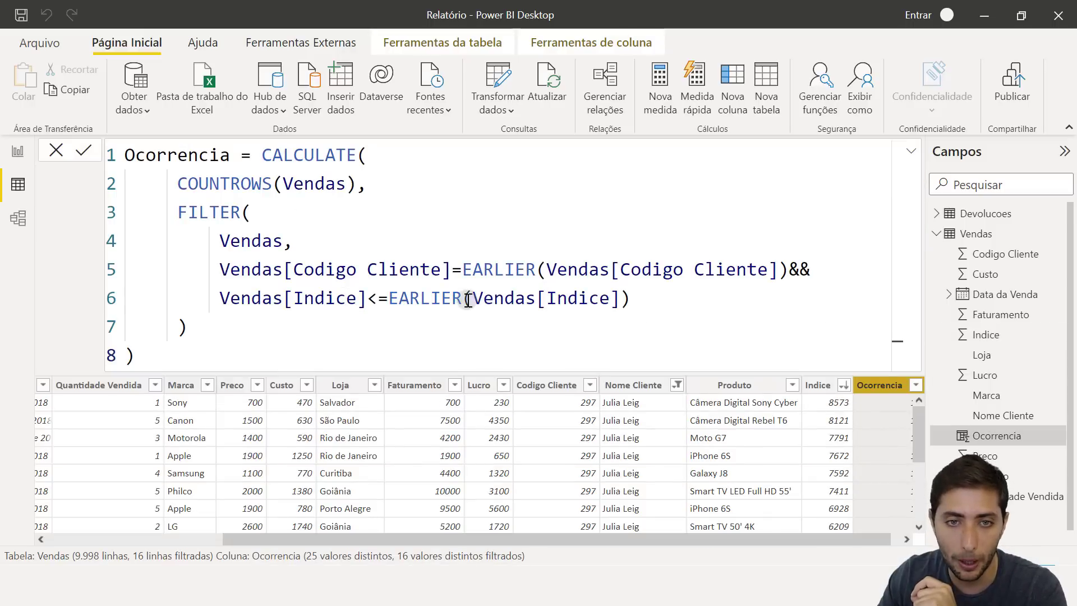
pyautogui.moveTo(389, 299); pyautogui.dragTo(628, 300)
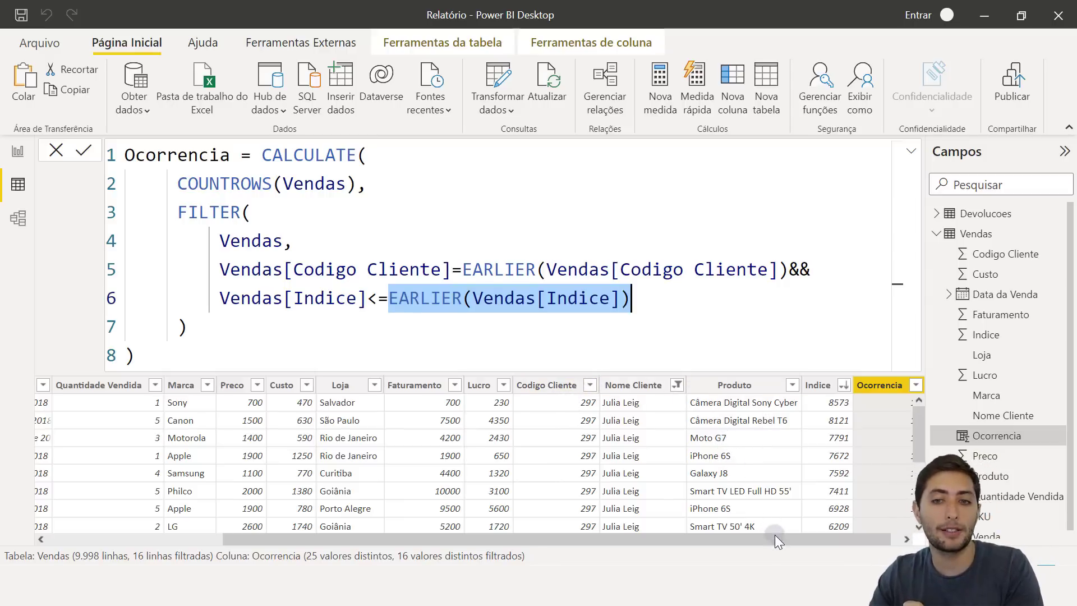
pyautogui.moveTo(778, 536); pyautogui.dragTo(853, 547)
pyautogui.scroll(-3, 830, 490)
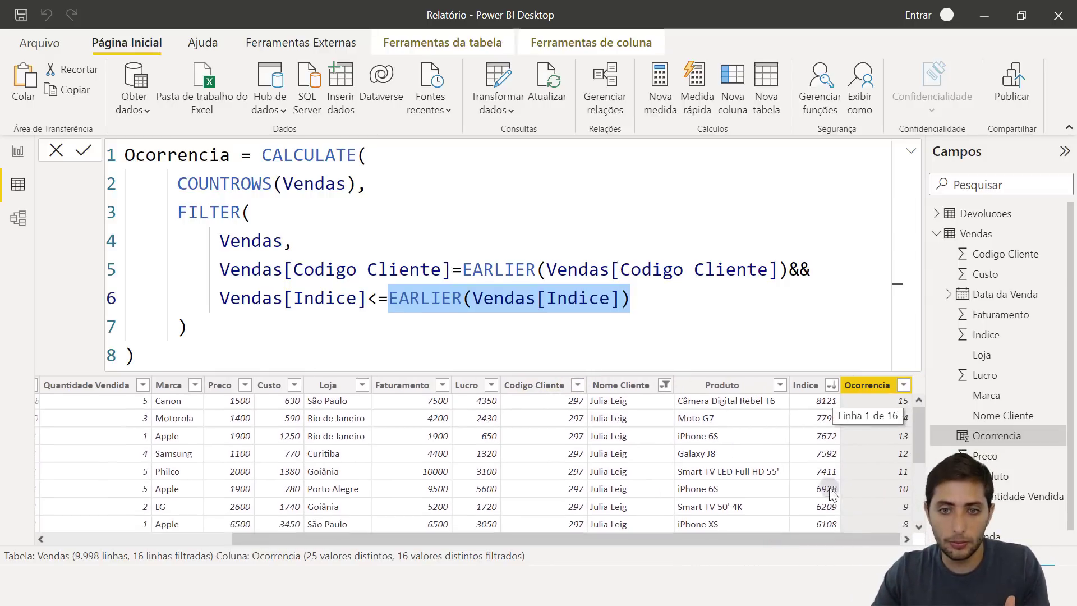
pyautogui.scroll(-1, 803, 471)
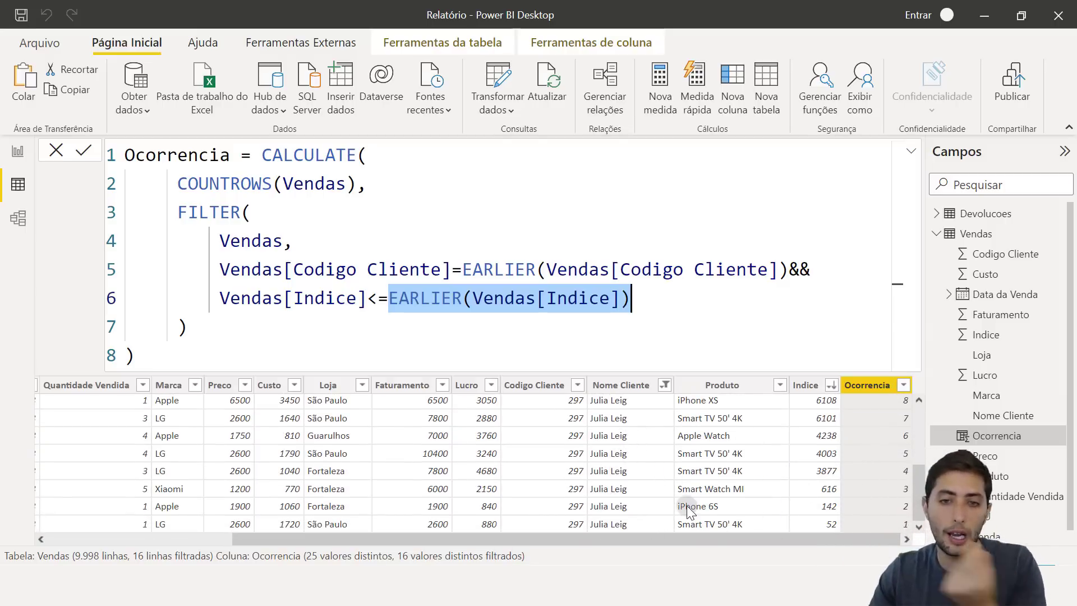
pyautogui.scroll(1, 634, 443)
pyautogui.scroll(3, 632, 440)
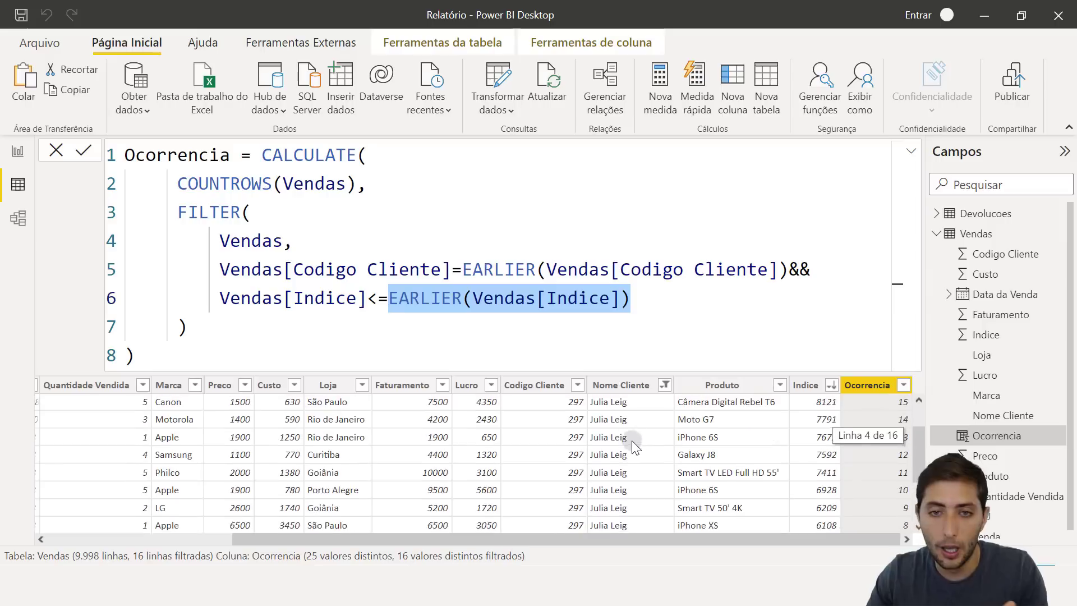
pyautogui.click(551, 384)
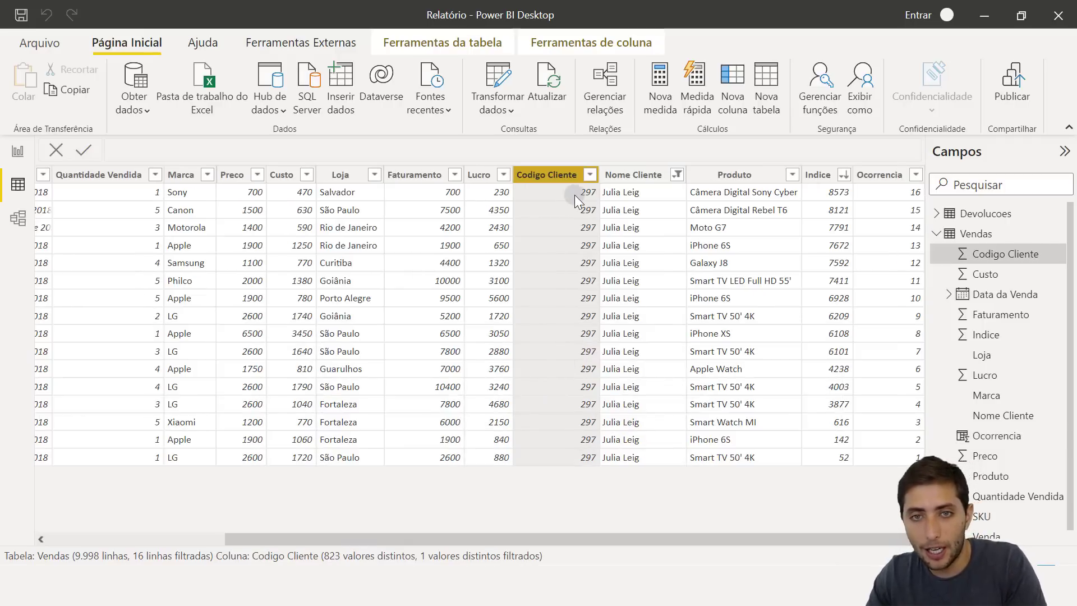
pyautogui.click(634, 174)
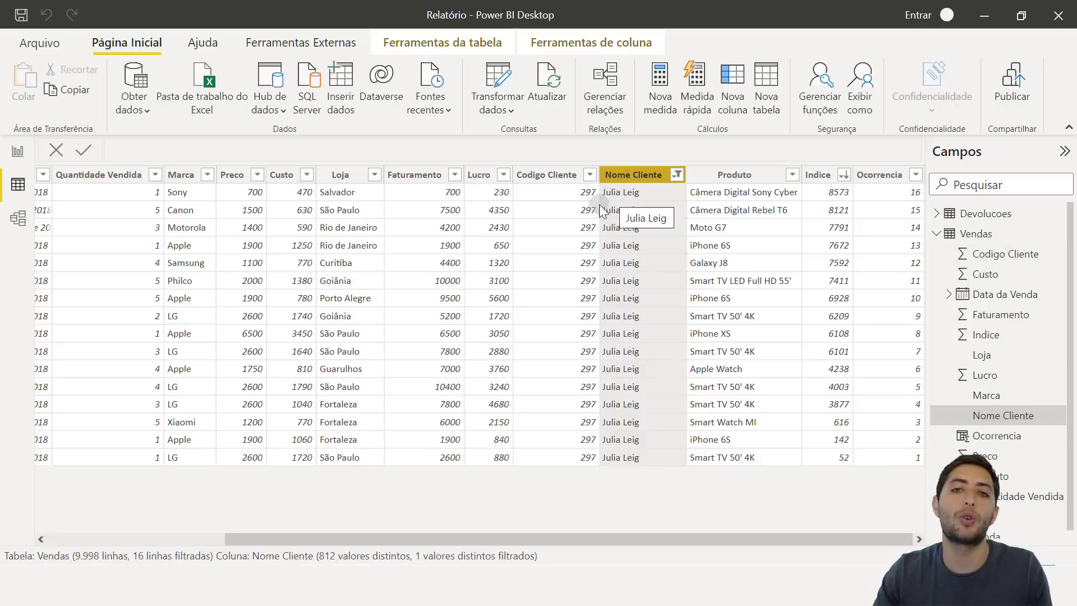
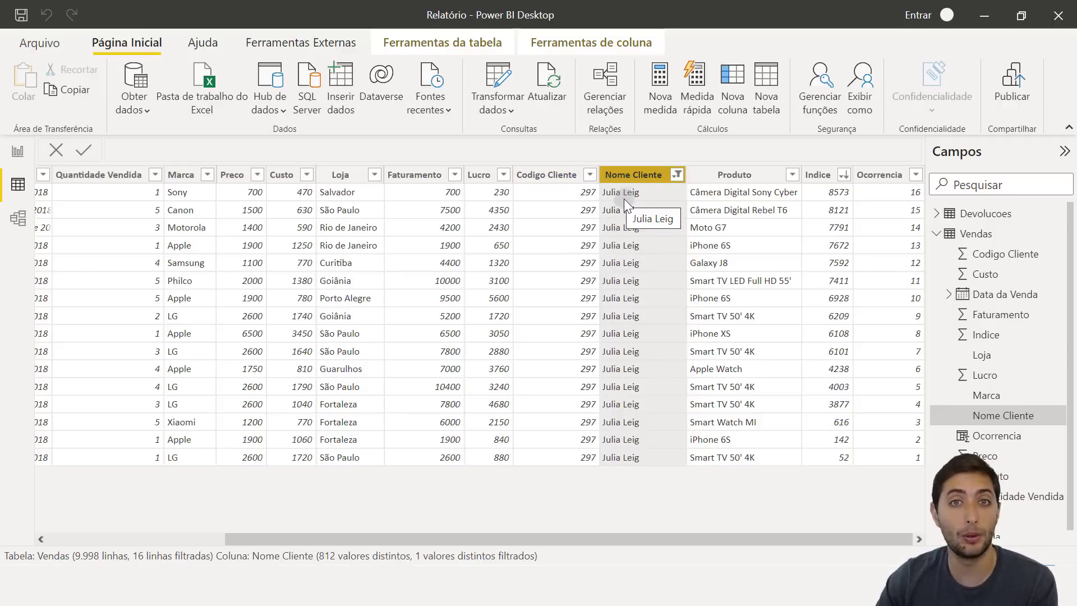
# Step: Clear the Nome Cliente filter and sort the Vendas table by Indice in ascending order
pyautogui.click(675, 175)
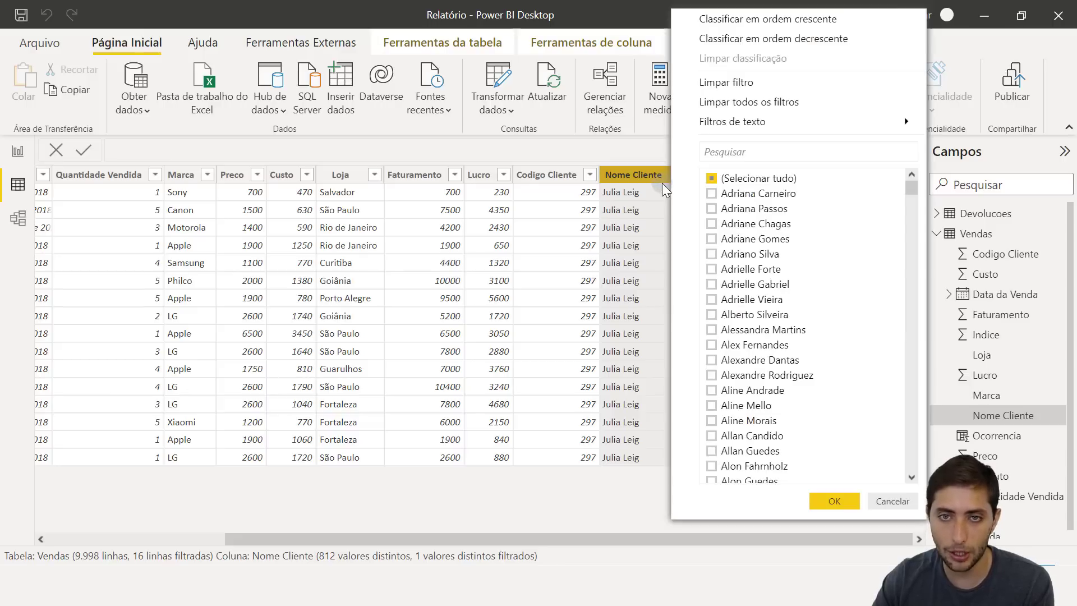
pyautogui.click(721, 83)
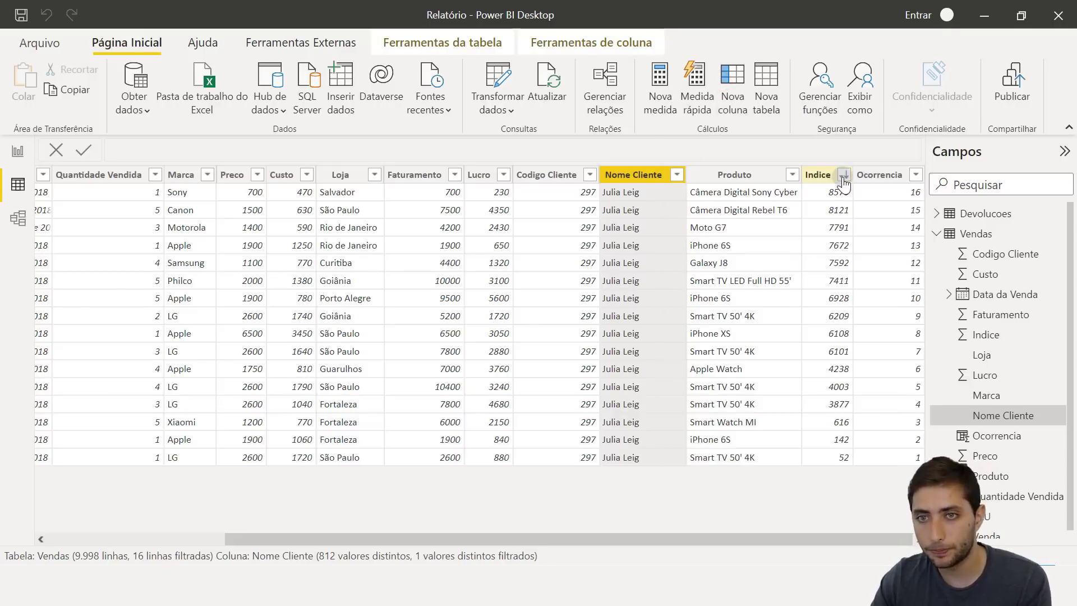
pyautogui.click(843, 177)
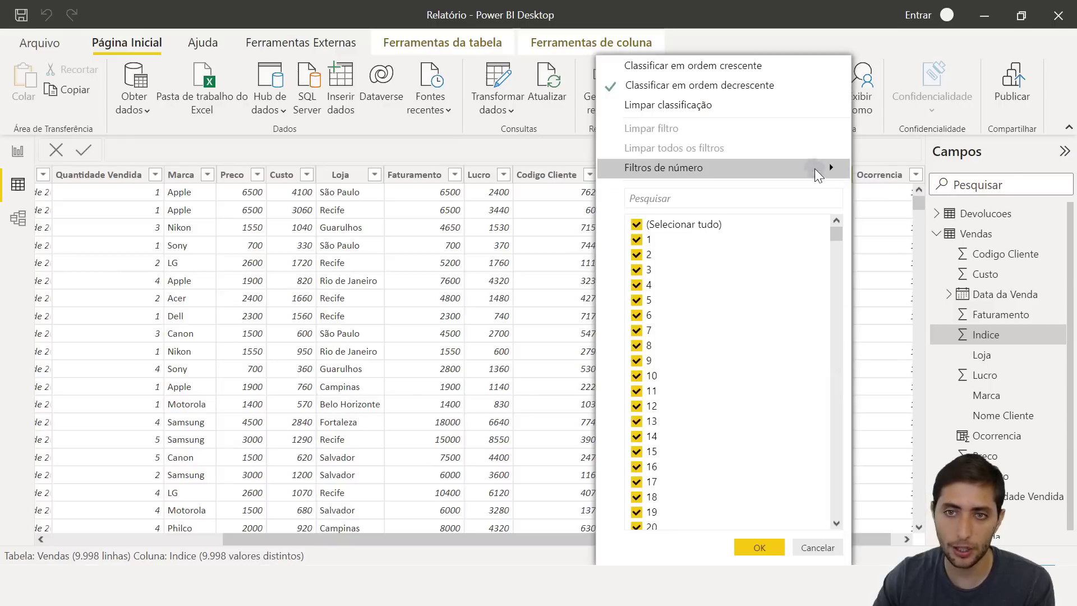
pyautogui.click(691, 66)
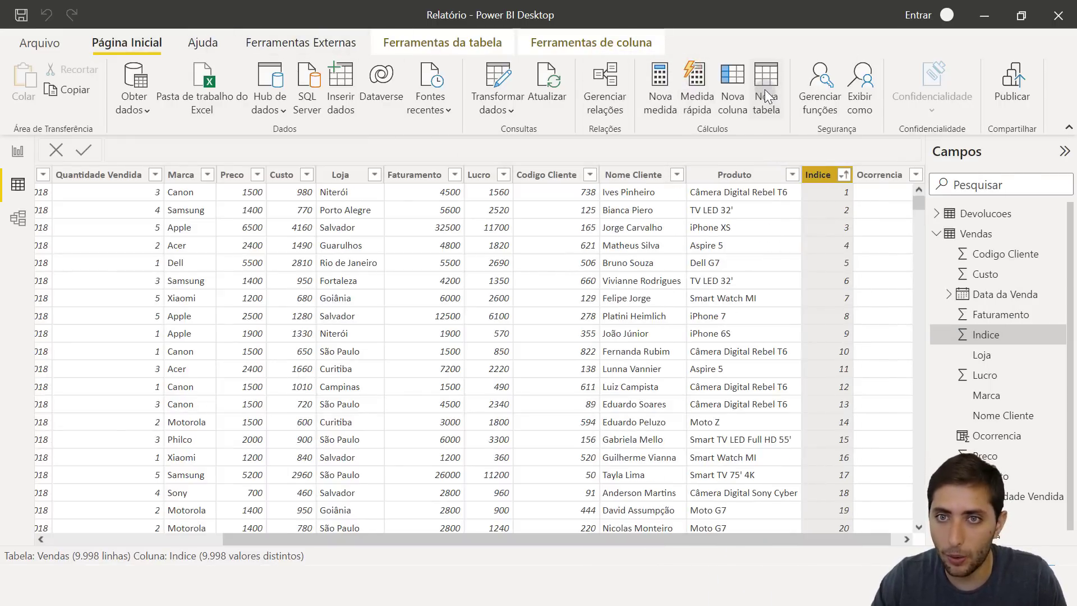
# Step: Add a calculated column named Ocorrencia Cliente to the Vendas table and start its formula with Vendas[Codigo Cliente]
pyautogui.click(721, 96)
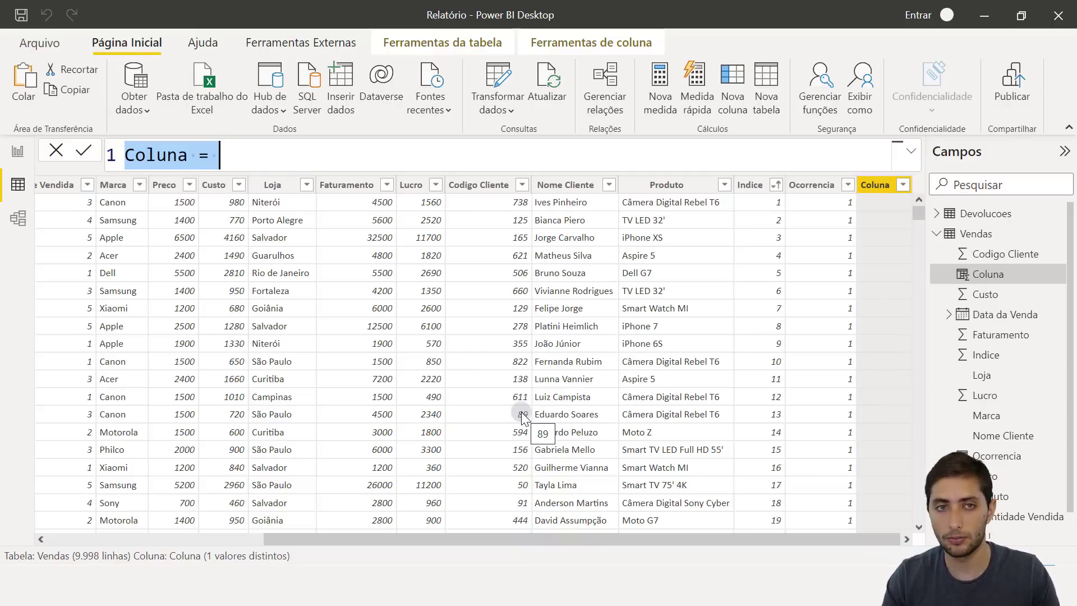
pyautogui.hotkey('shift', 'Left')
pyautogui.hotkey('shift', 'Left')
pyautogui.hotkey('shift', 'Left')
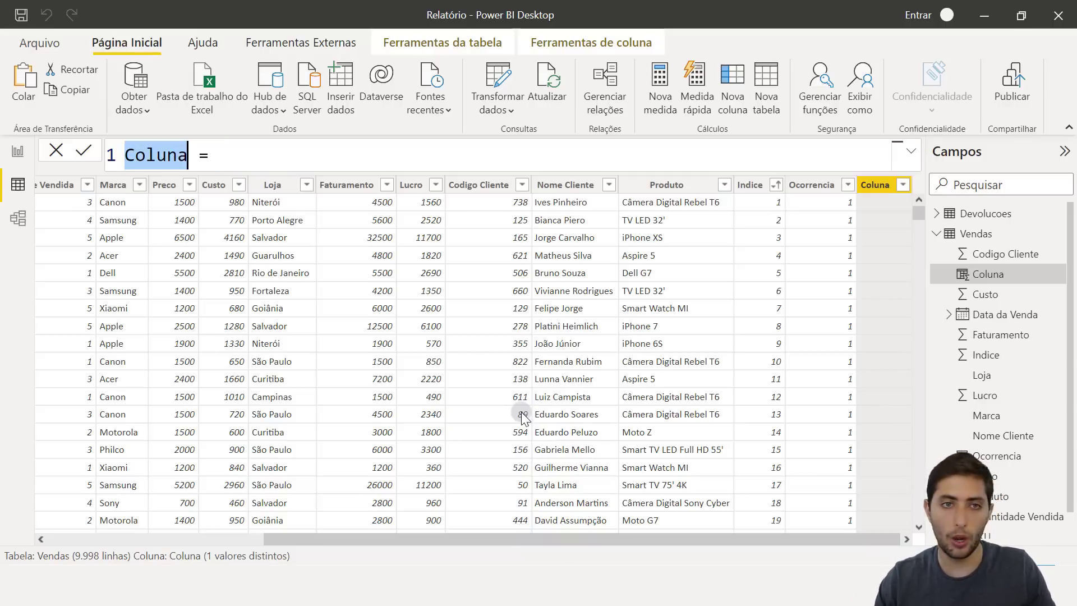
pyautogui.write('oCORRENCIA')
pyautogui.hotkey('ctrl', 'a')
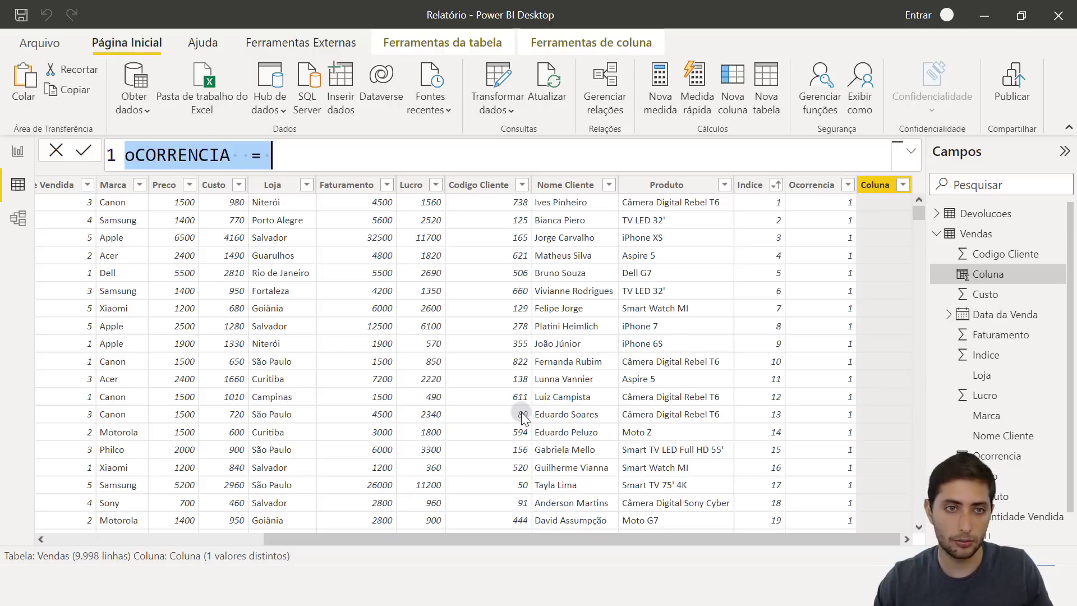
pyautogui.write('Ocorrencia Cliente = codigo')
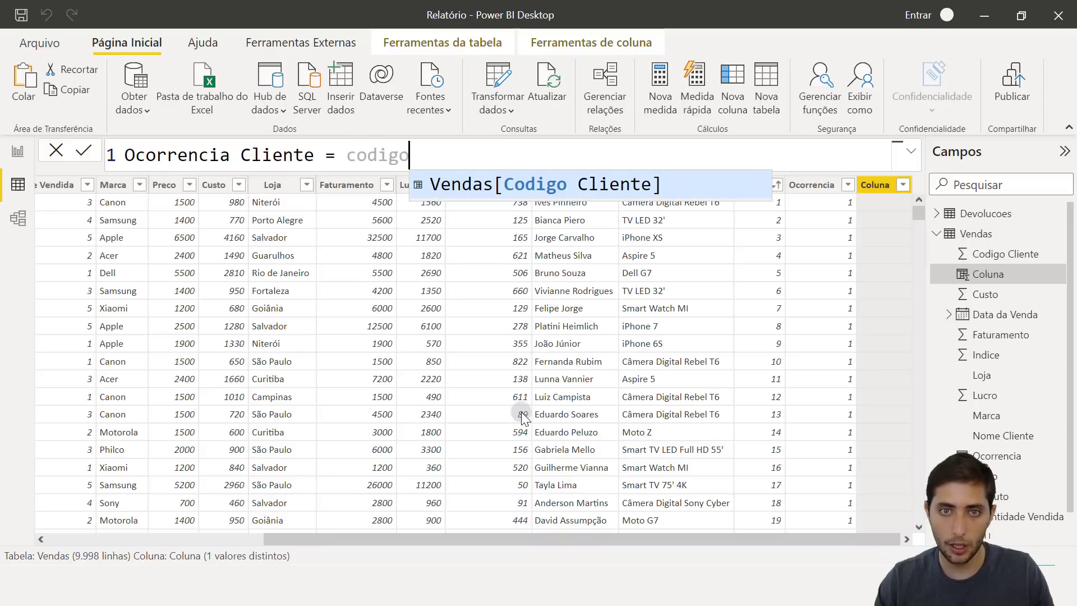
pyautogui.press('Tab')
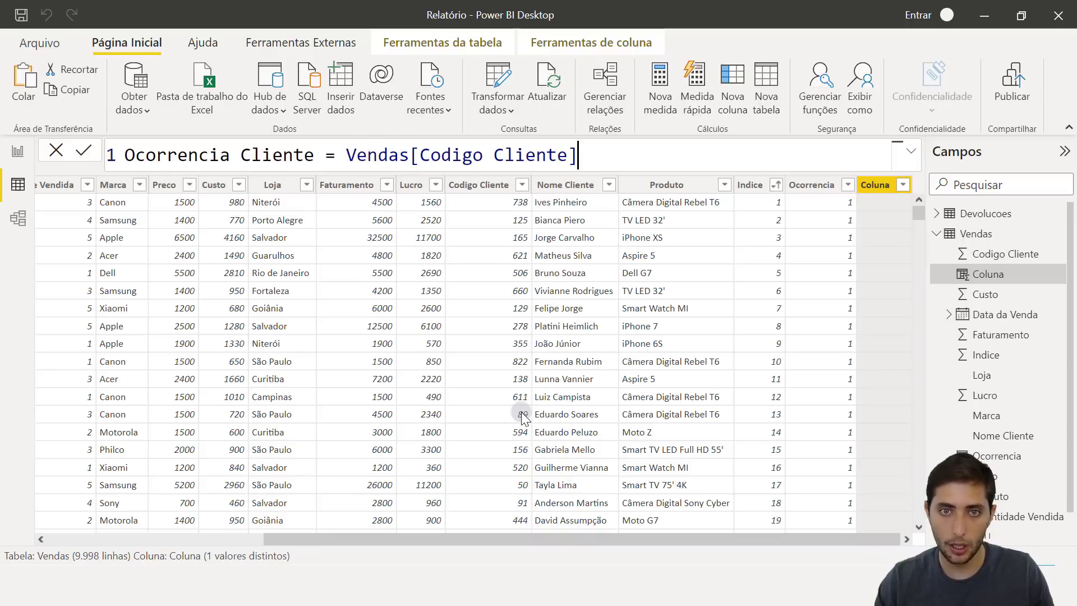
# Step: Concatenate a space " " and Vendas[Ocorrencia] to the Ocorrencia Cliente formula with & and commit the column
pyautogui.write('&')
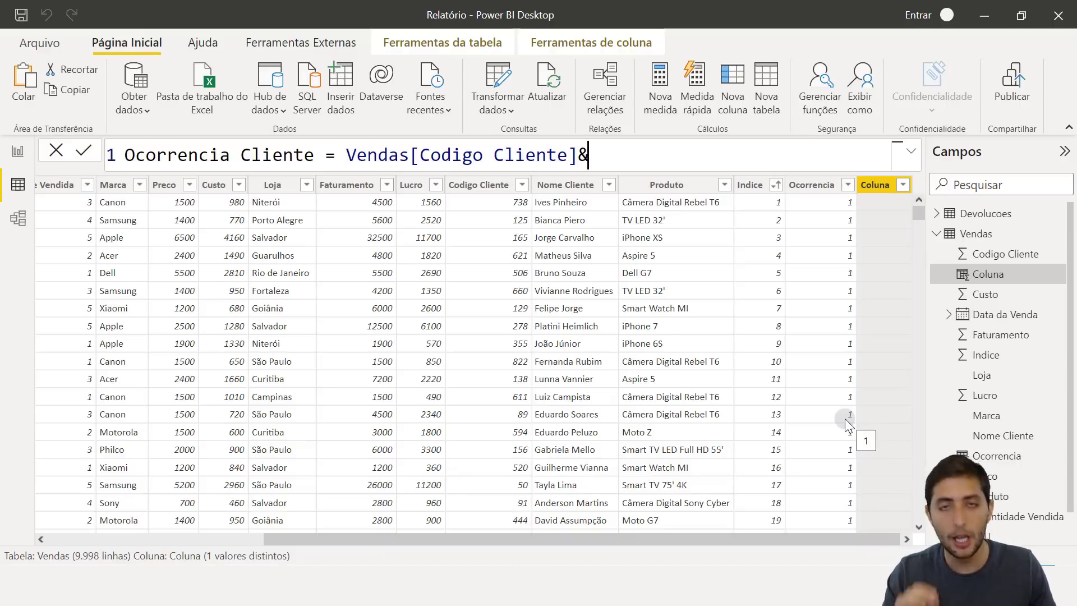
pyautogui.press('BackSpace')
pyautogui.write('&')
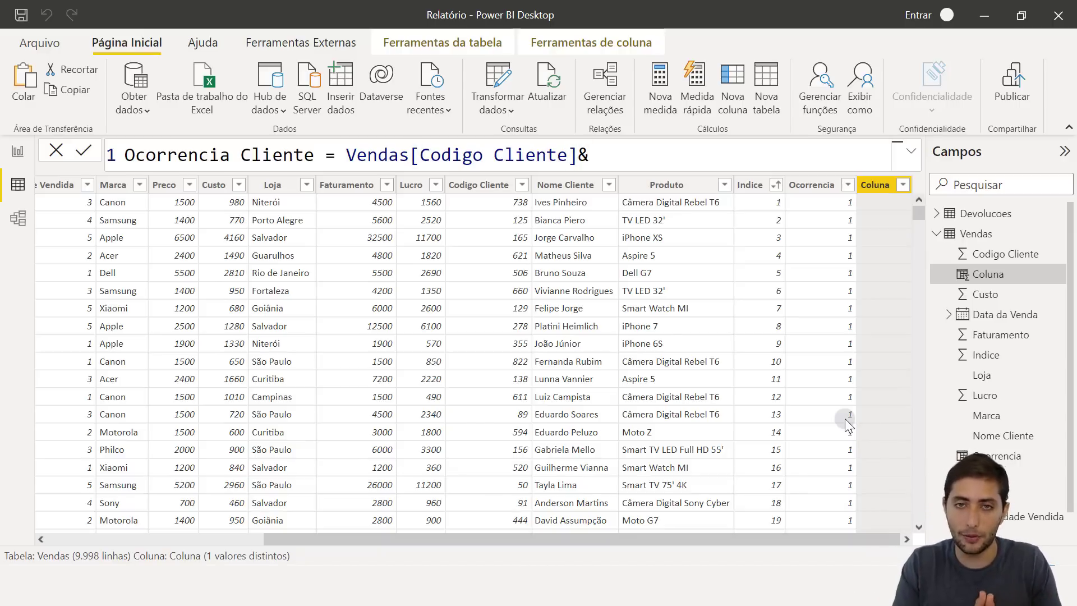
pyautogui.write('" "')
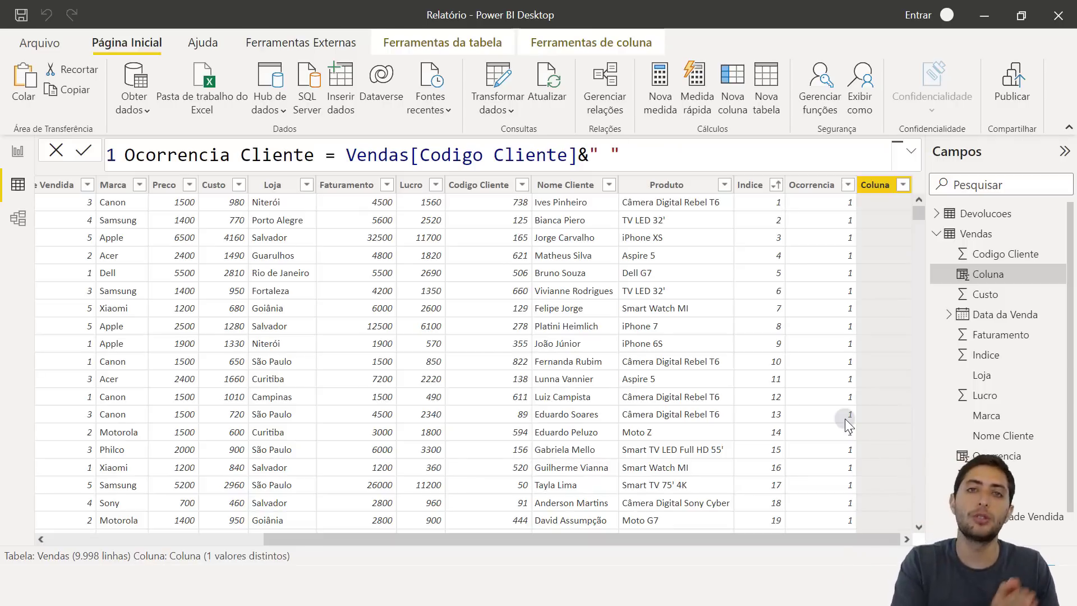
pyautogui.write('&')
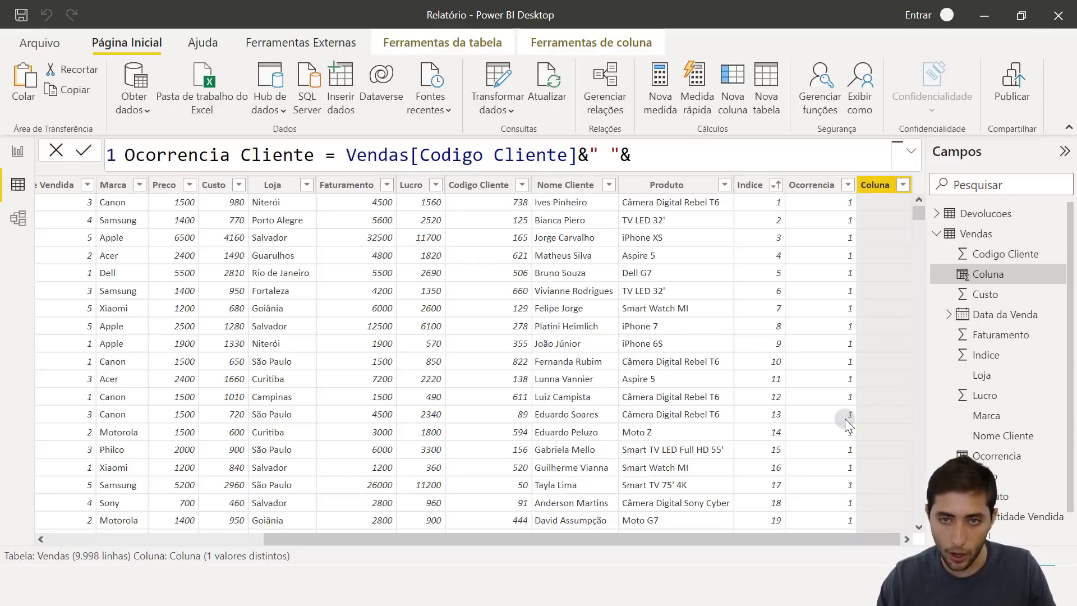
pyautogui.write('ocorr')
pyautogui.press('Tab')
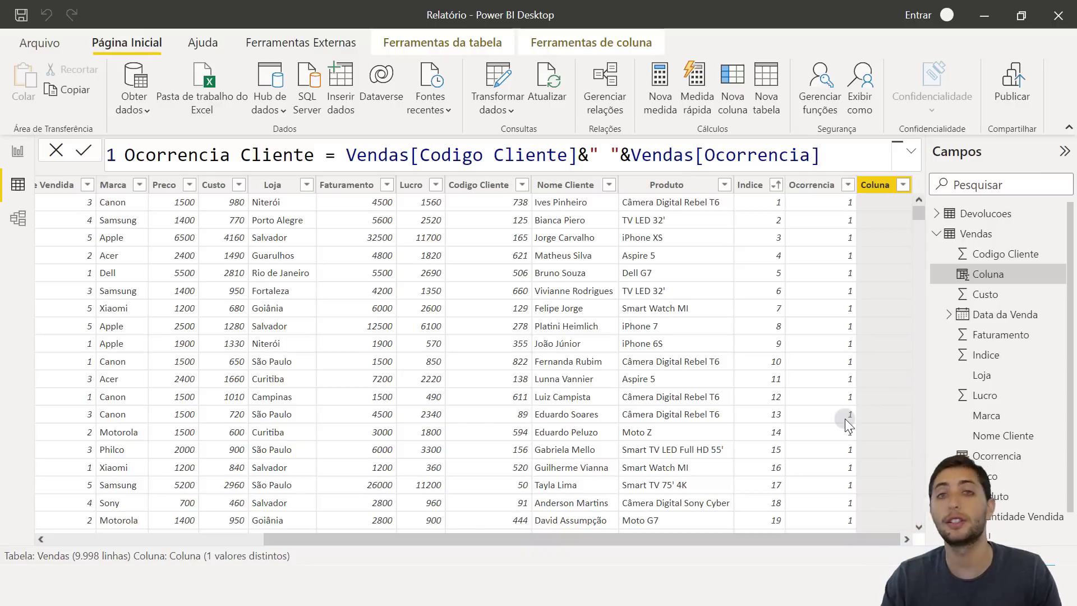
pyautogui.press('Return')
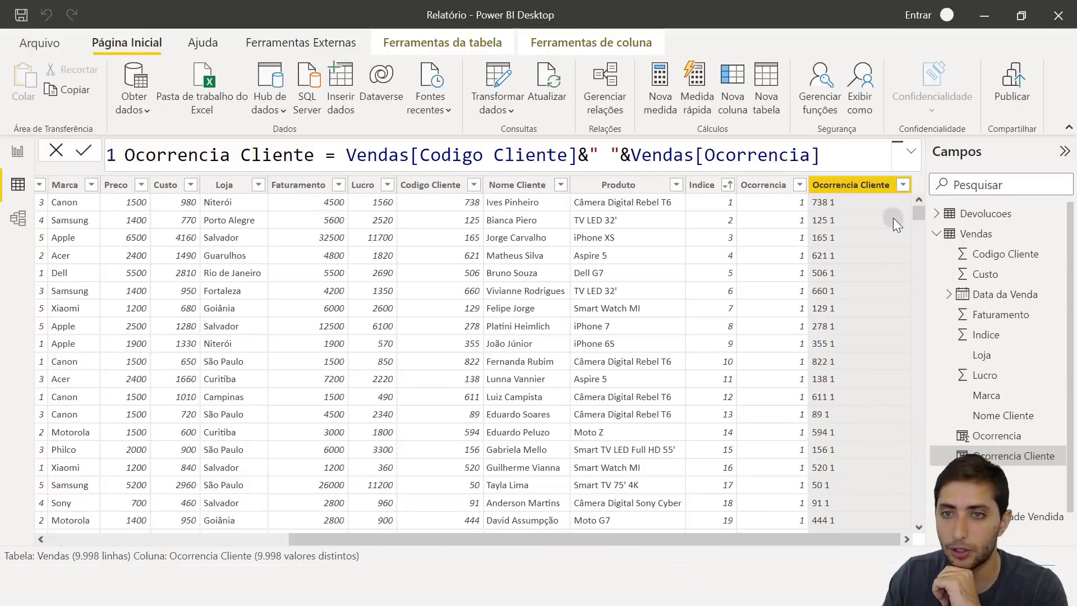
# Step: Compare the Ocorrencia Cliente values with Codigo Cliente and Ocorrencia in the rows around Indice 7456
pyautogui.moveTo(917, 212); pyautogui.dragTo(819, 436)
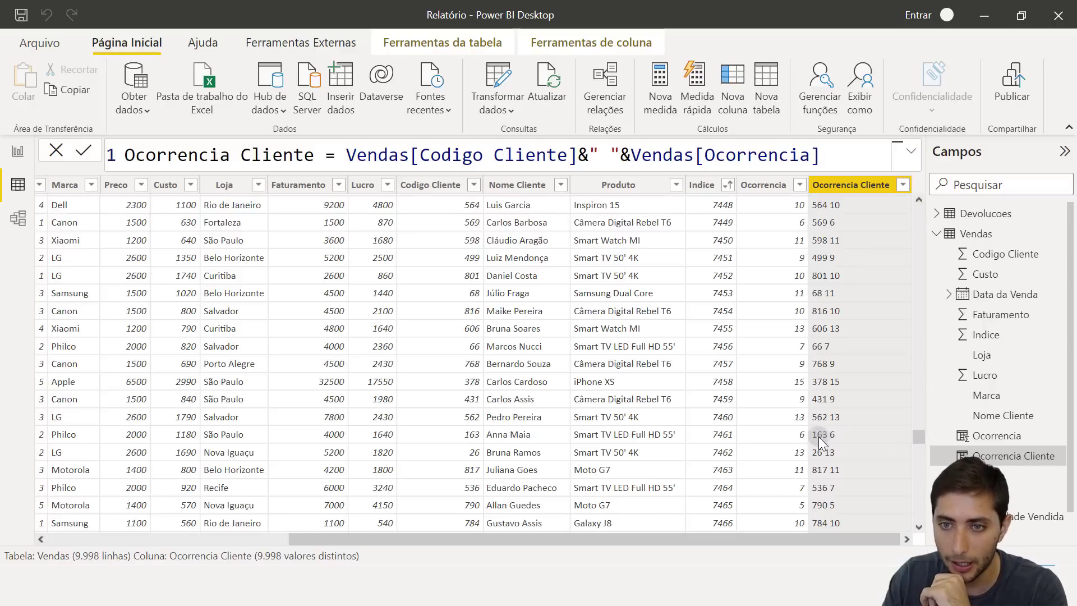
pyautogui.click(472, 351)
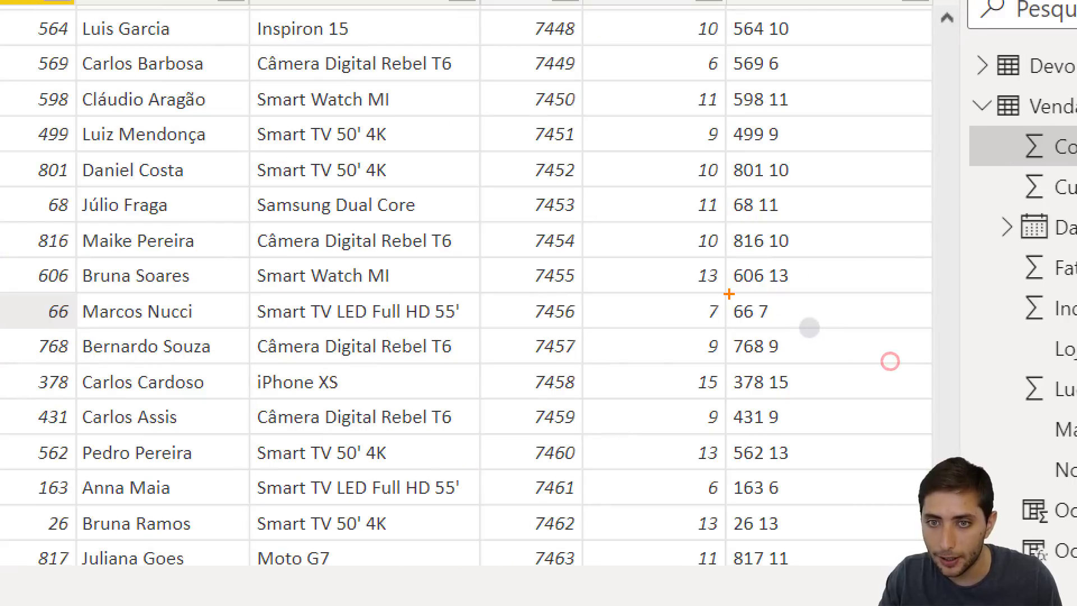
pyautogui.moveTo(727, 293); pyautogui.dragTo(786, 331)
pyautogui.hotkey('ctrl', 'z')
pyautogui.moveTo(724, 256); pyautogui.dragTo(763, 279)
pyautogui.moveTo(806, 308); pyautogui.dragTo(818, 299)
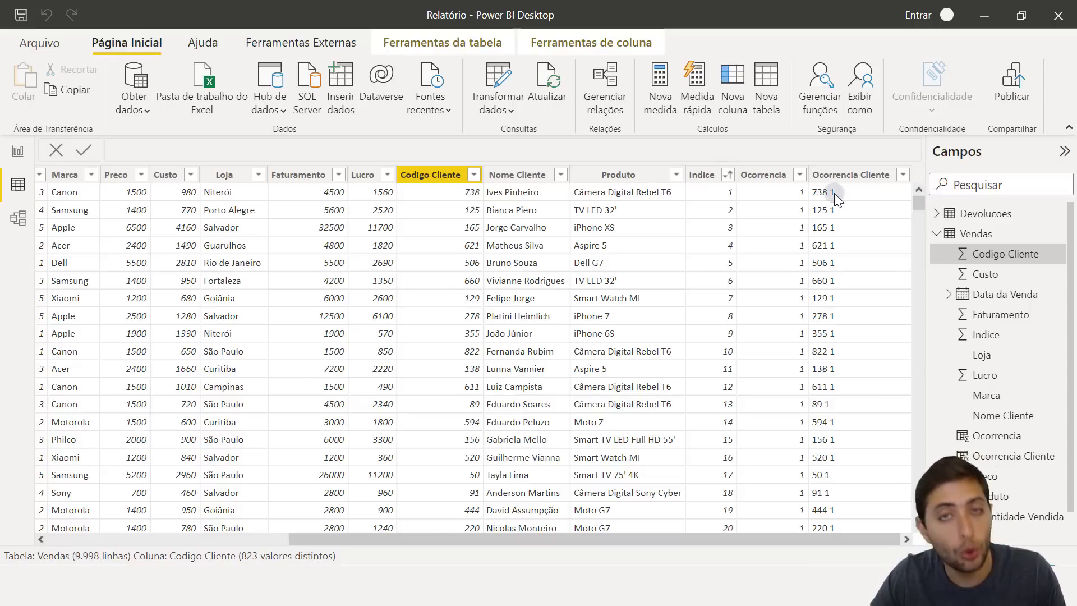
# Step: Examine how Codigo Cliente and Ocorrencia combine in Ocorrencia Cliente for the Indice 6856 row and the rows around it
pyautogui.moveTo(916, 202); pyautogui.dragTo(917, 416)
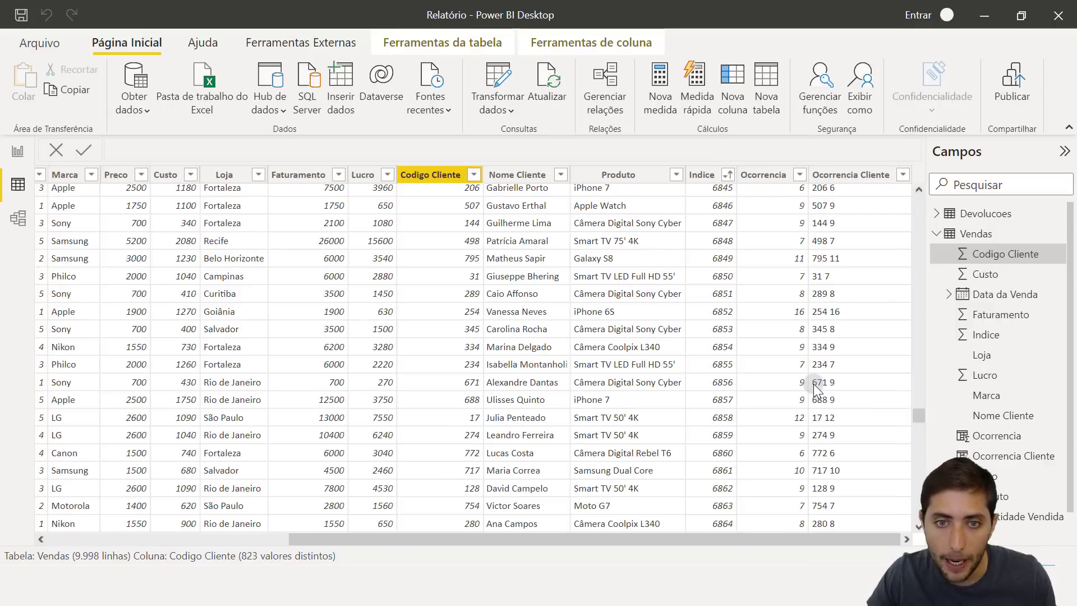
pyautogui.hotkey('ctrl', '1')
pyautogui.click(815, 386)
pyautogui.moveTo(86, 358); pyautogui.dragTo(154, 398)
pyautogui.moveTo(881, 396); pyautogui.dragTo(659, 356)
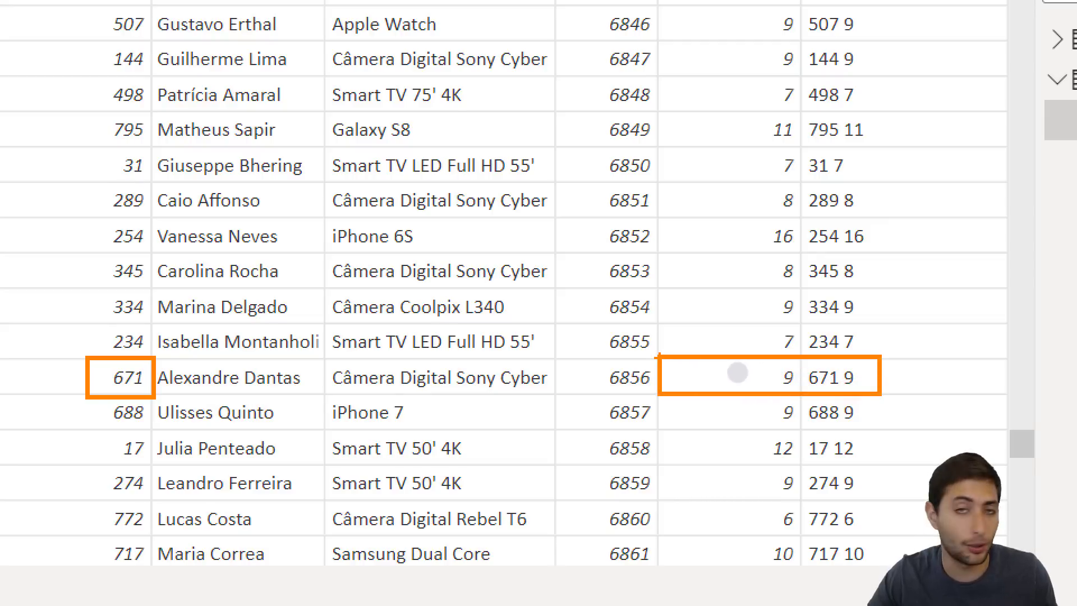
pyautogui.hotkey('ctrl', 'z')
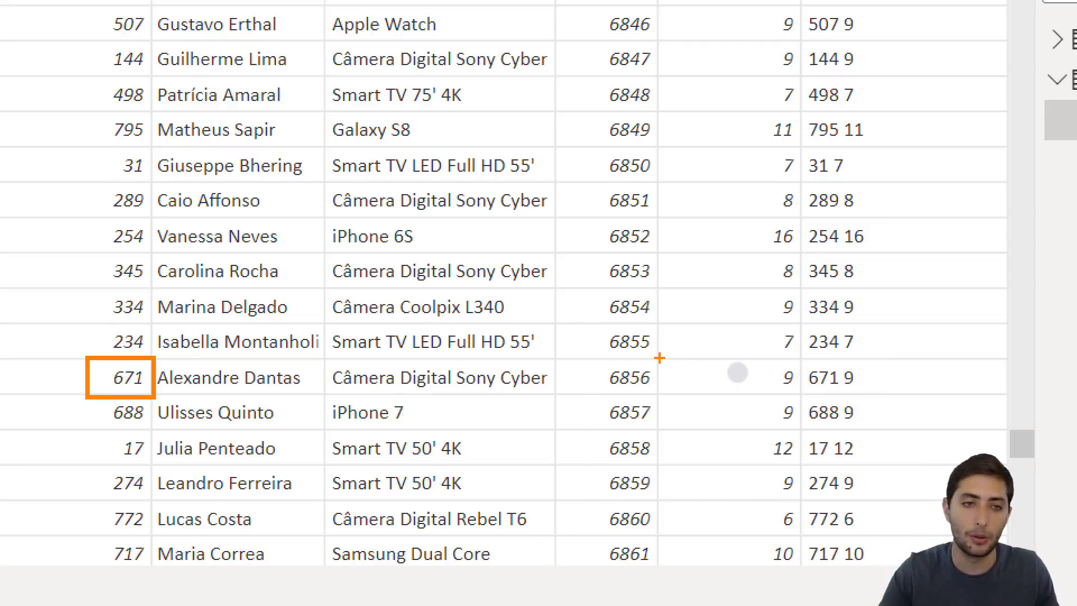
pyautogui.moveTo(107, 352); pyautogui.dragTo(38, 279)
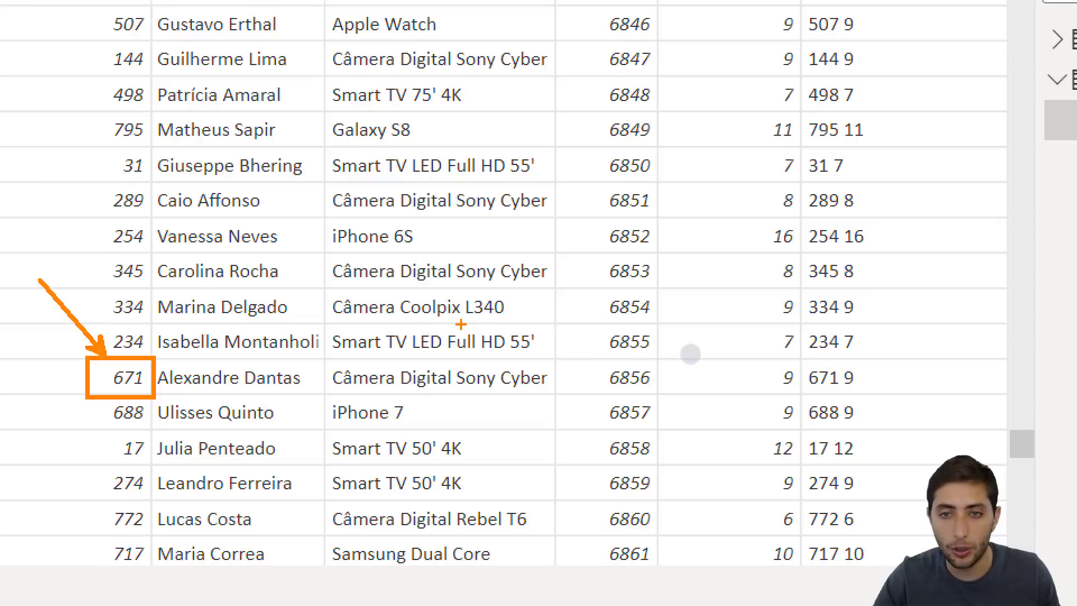
pyautogui.moveTo(800, 465); pyautogui.dragTo(895, 2)
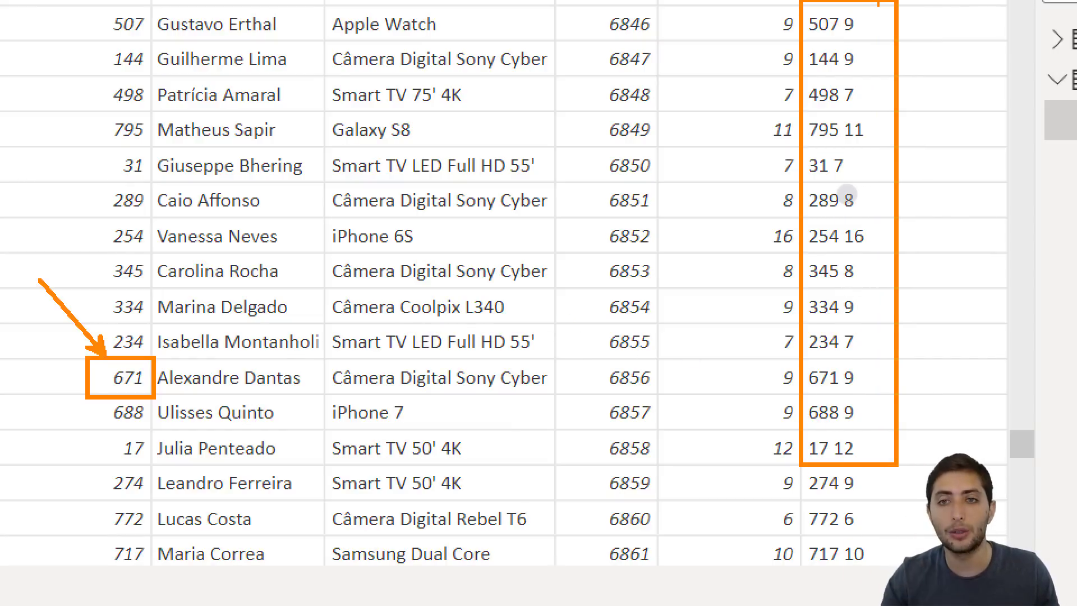
pyautogui.press('Escape')
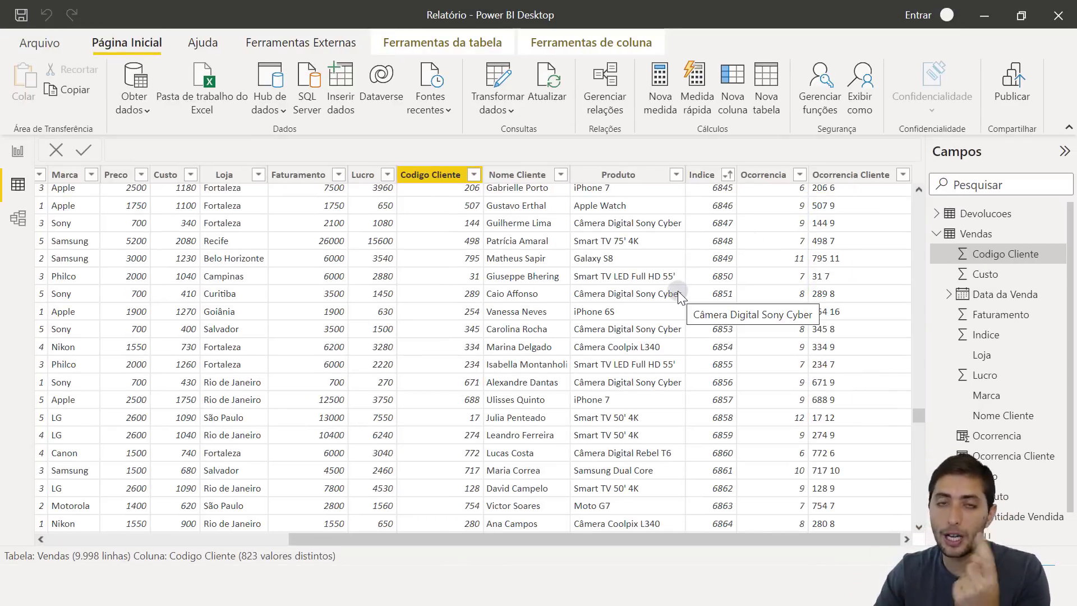
# Step: Add a calculated column named Produto Entrada to Vendas and start its formula with LOOKUPVALUE
pyautogui.click(739, 104)
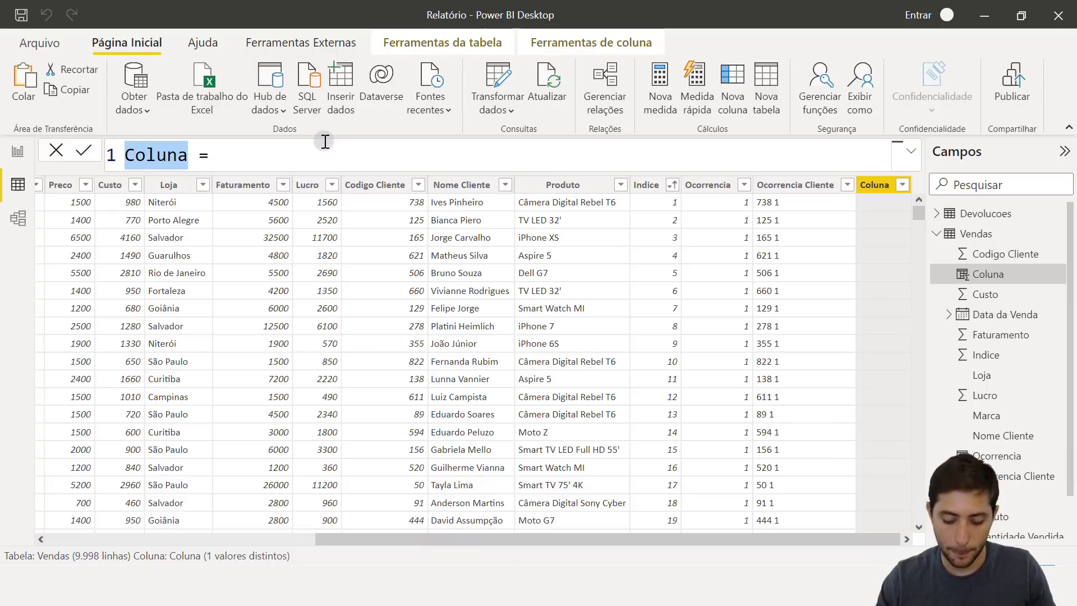
pyautogui.write('Produto Entra')
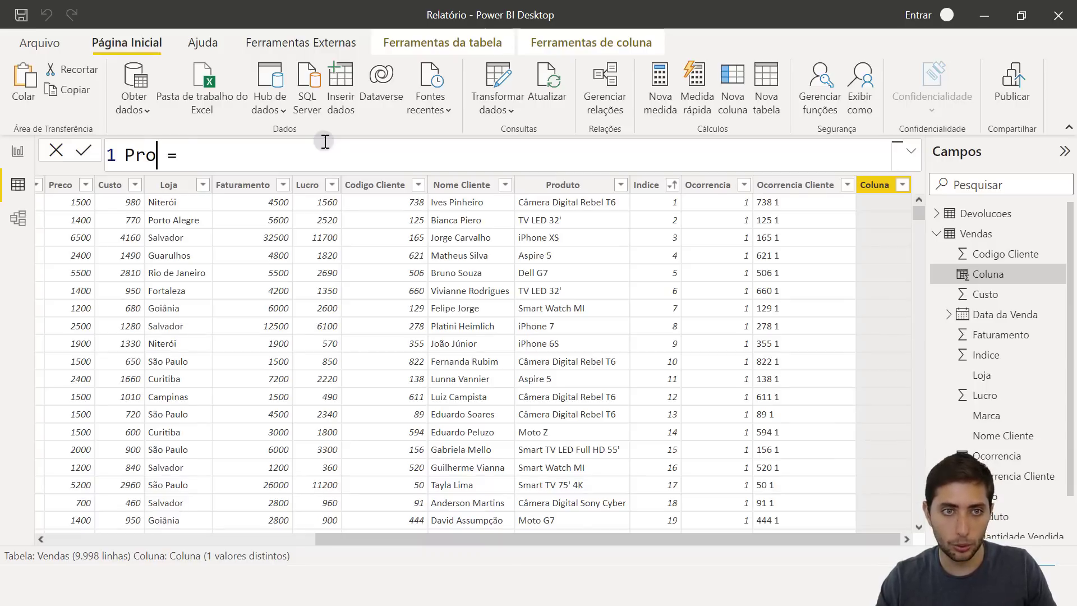
pyautogui.write('da')
pyautogui.press('End')
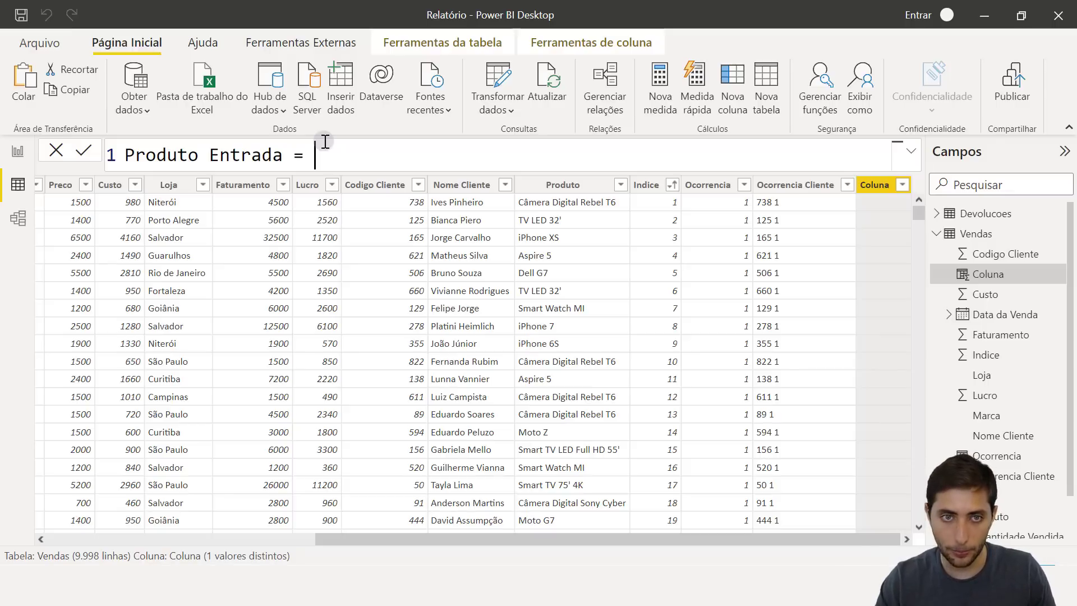
pyautogui.write('lookupv')
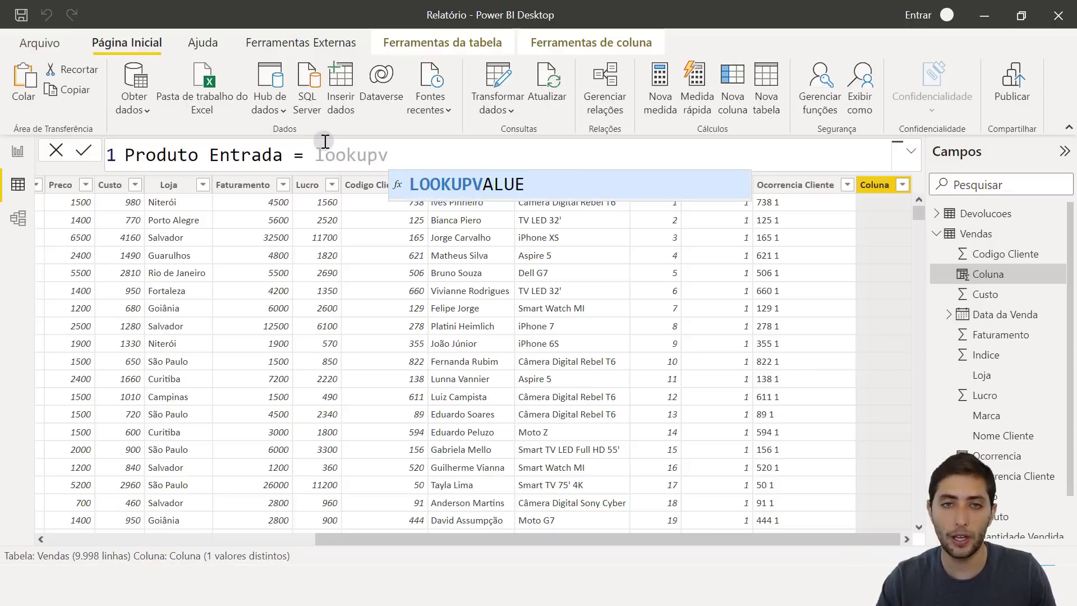
pyautogui.press('Tab')
pyautogui.press('Escape')
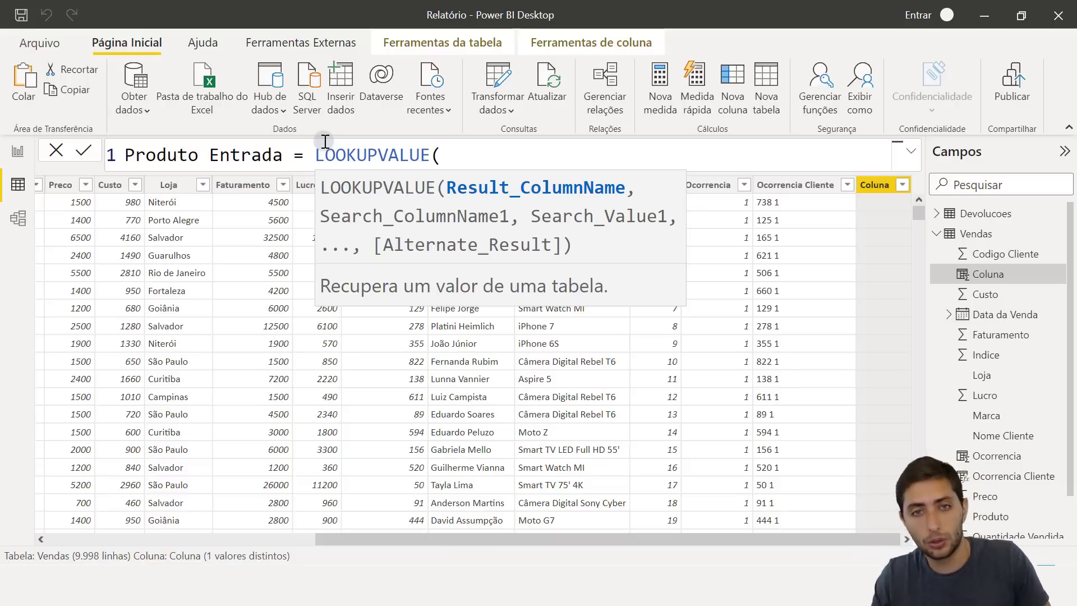
# Step: Enter Vendas[Produto] as the LOOKUPVALUE result column on its own line of the Produto Entrada formula
pyautogui.hotkey('shift', 'Return')
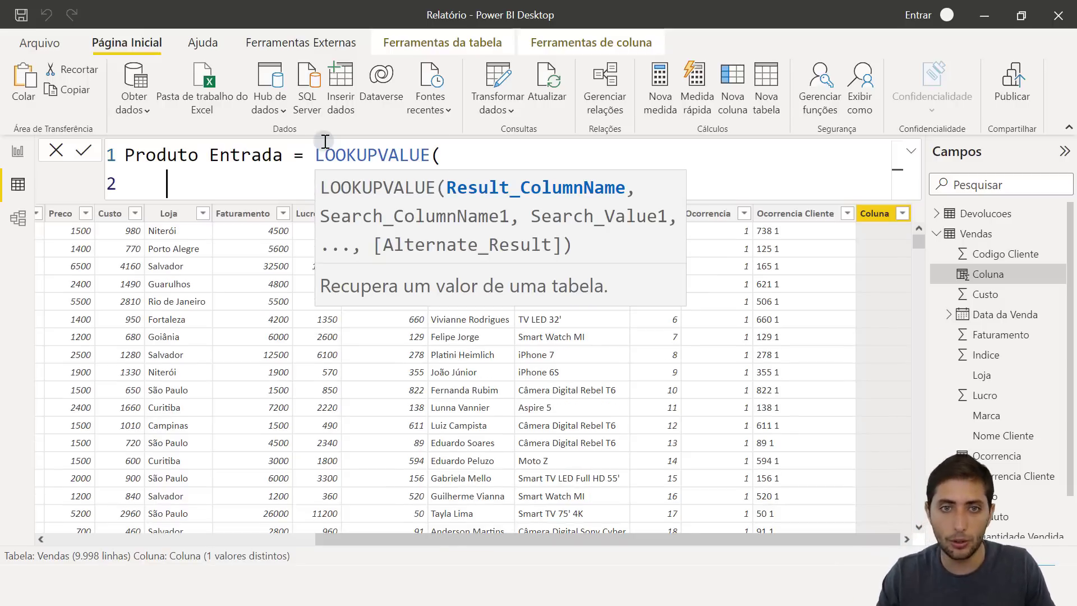
pyautogui.press('Escape')
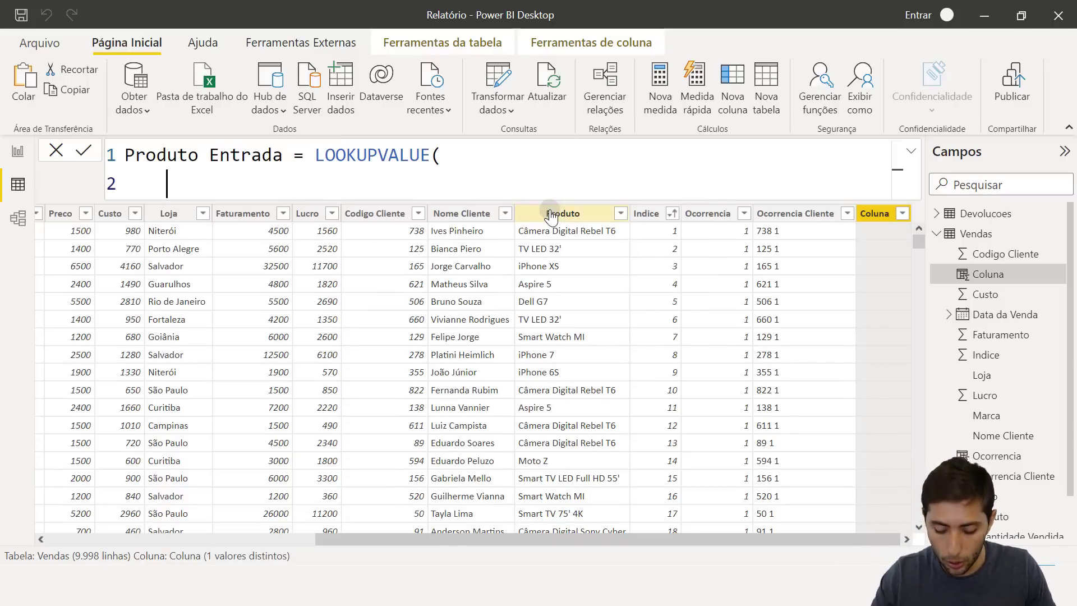
pyautogui.write('produto')
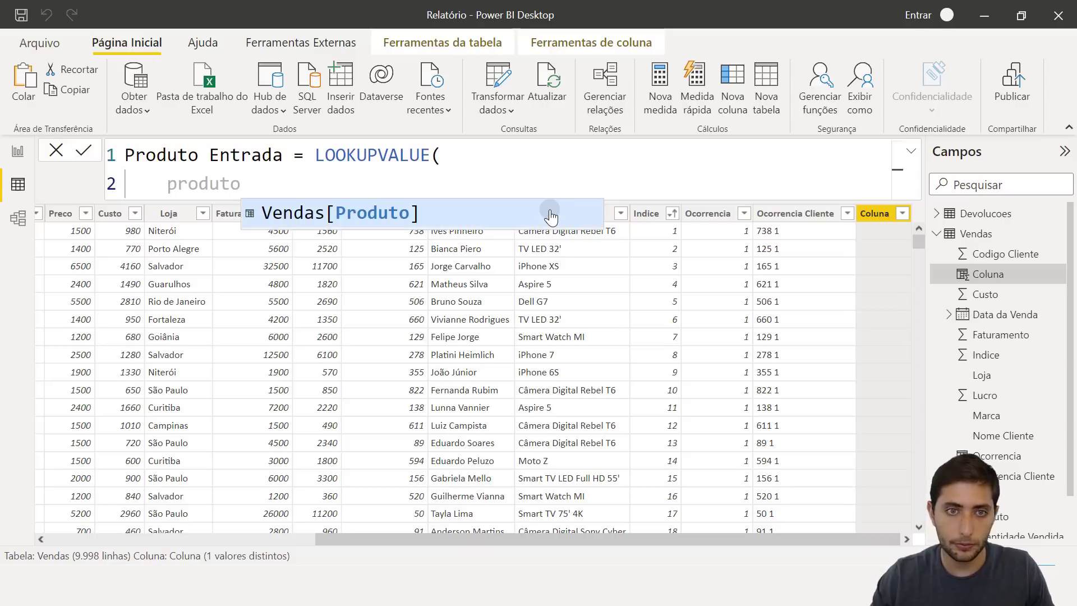
pyautogui.click(550, 216)
pyautogui.write(',')
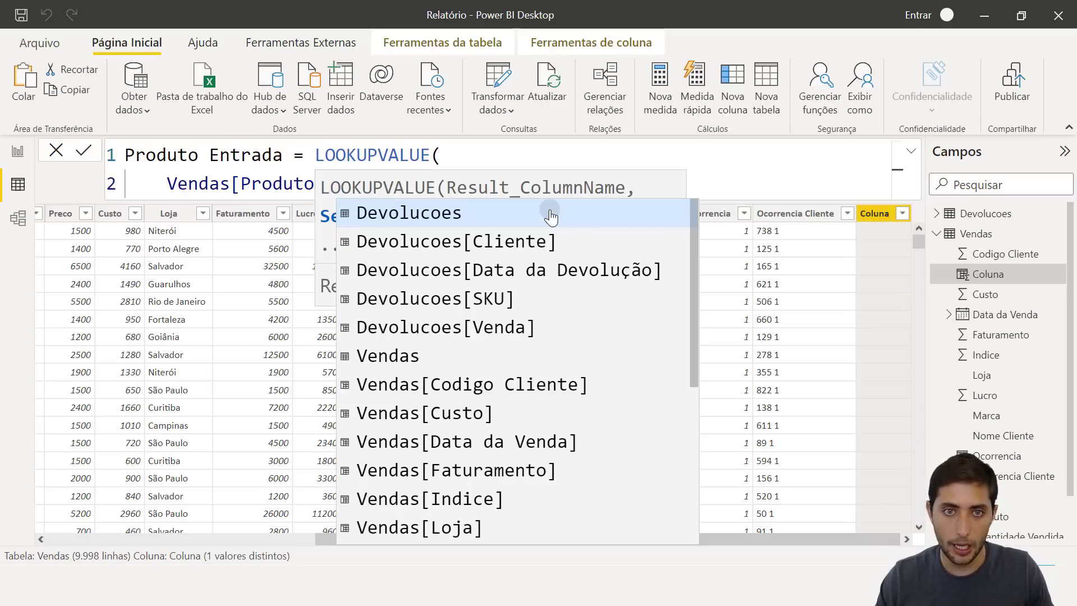
pyautogui.press('Escape')
pyautogui.hotkey('shift', 'Return')
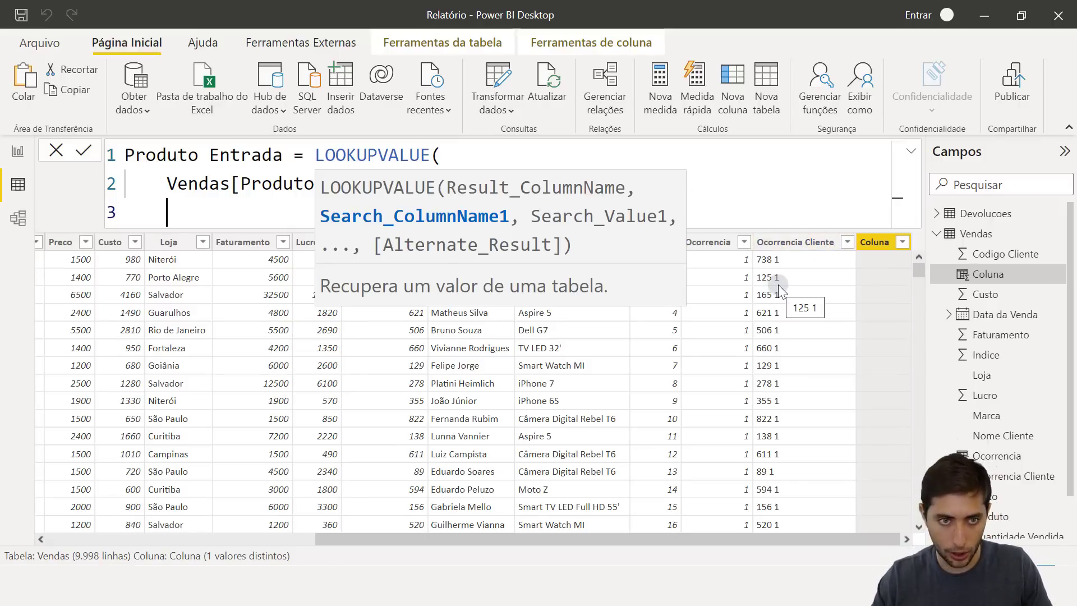
# Step: Enter Vendas[Ocorrencia Cliente] as the LOOKUPVALUE search column and start a new line for the search value
pyautogui.write('ocorre')
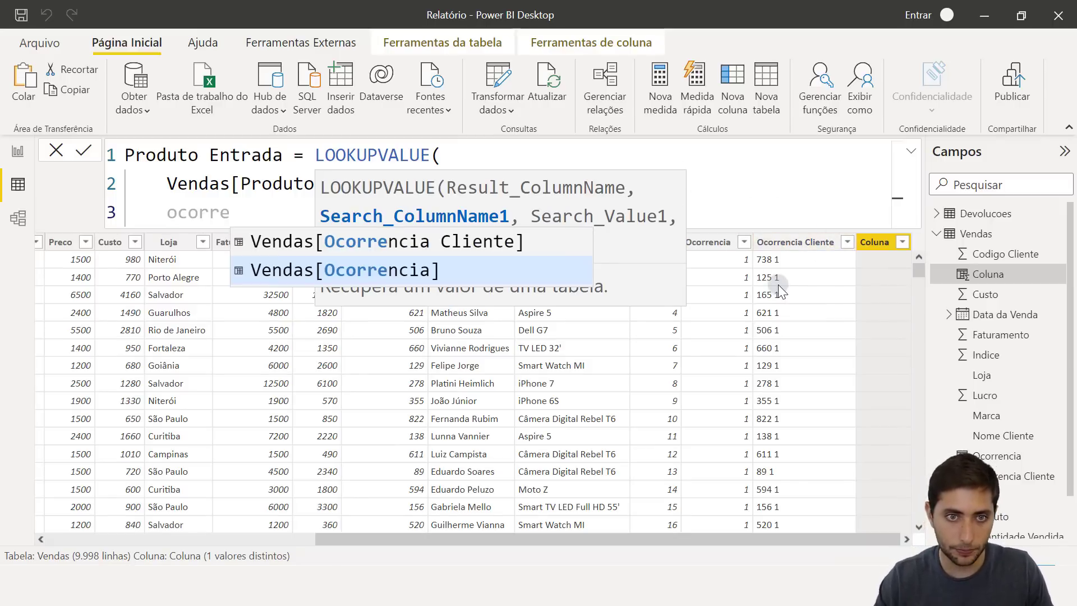
pyautogui.press('Up')
pyautogui.press('Tab')
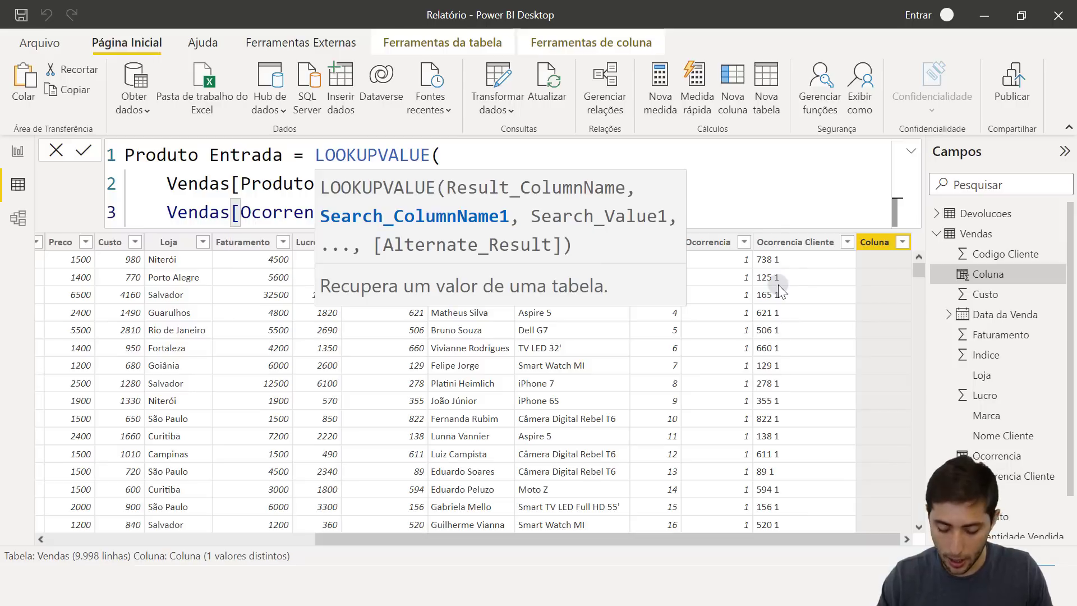
pyautogui.write(',')
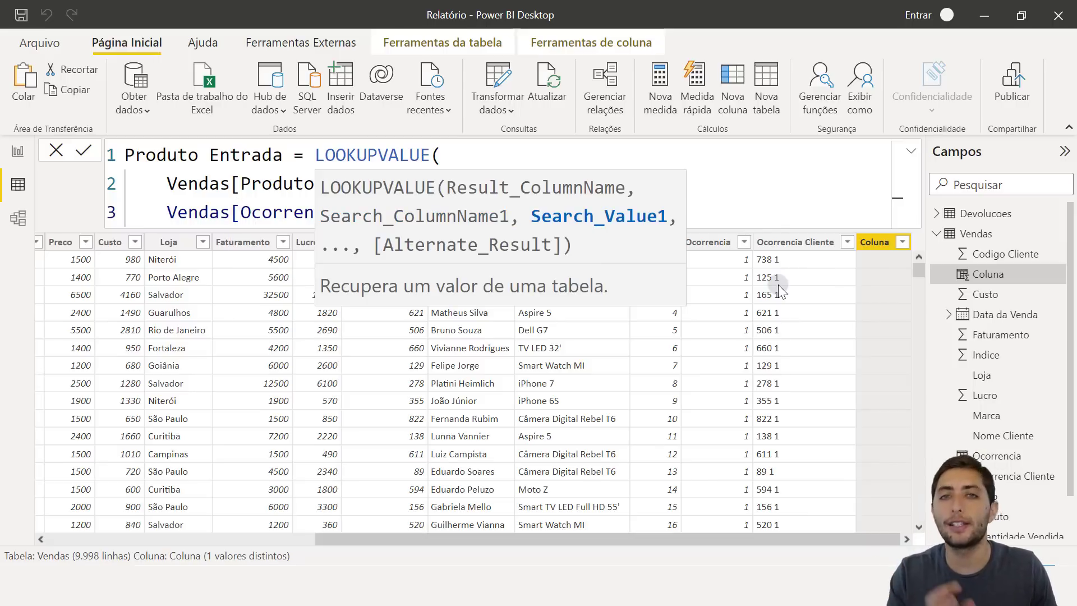
pyautogui.press('Escape')
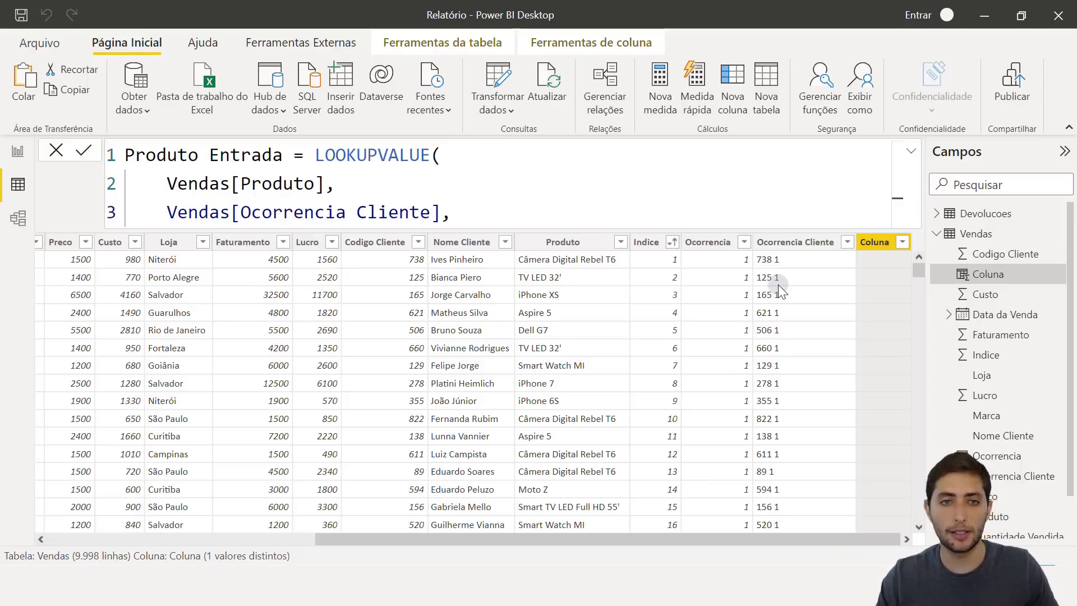
pyautogui.hotkey('shift', 'Return')
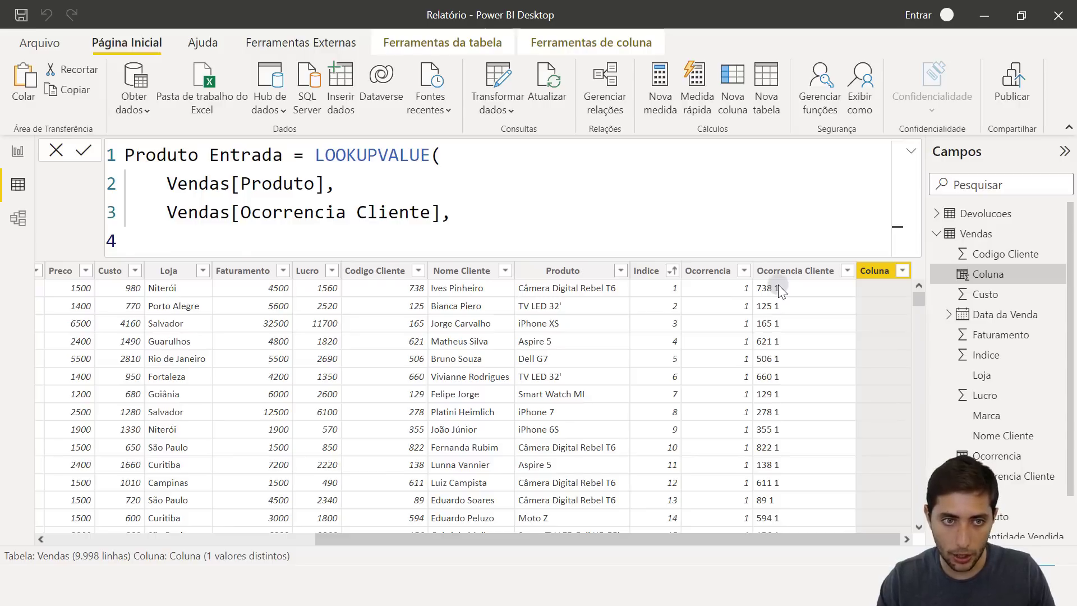
# Step: Complete the Produto Entrada formula with the search value Vendas[Codigo Cliente]&" "&1, close the LOOKUPVALUE parenthesis and commit the column
pyautogui.write('codigo clie')
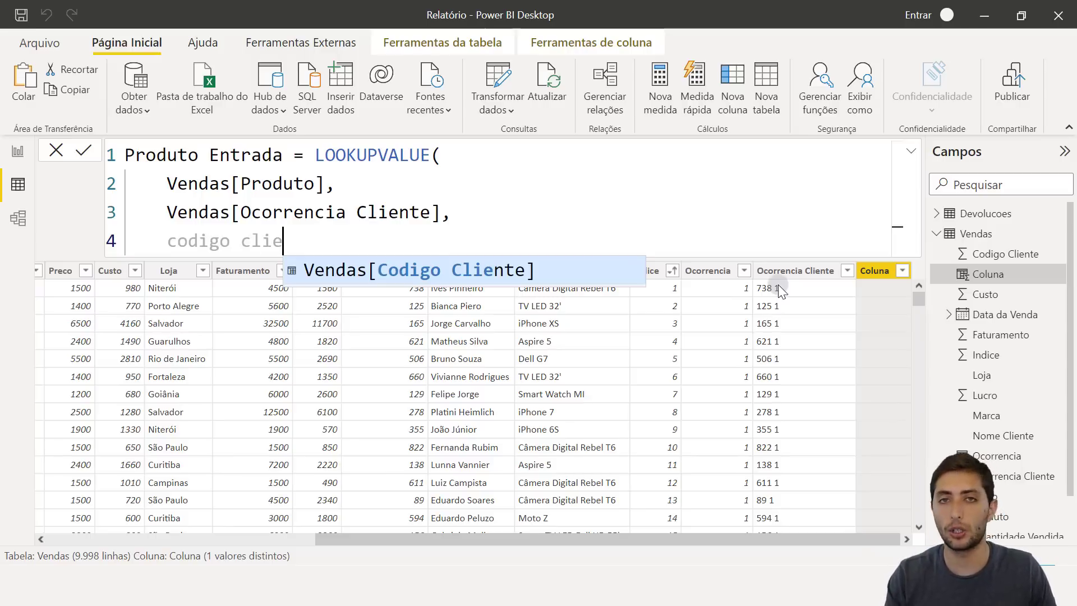
pyautogui.press('Tab')
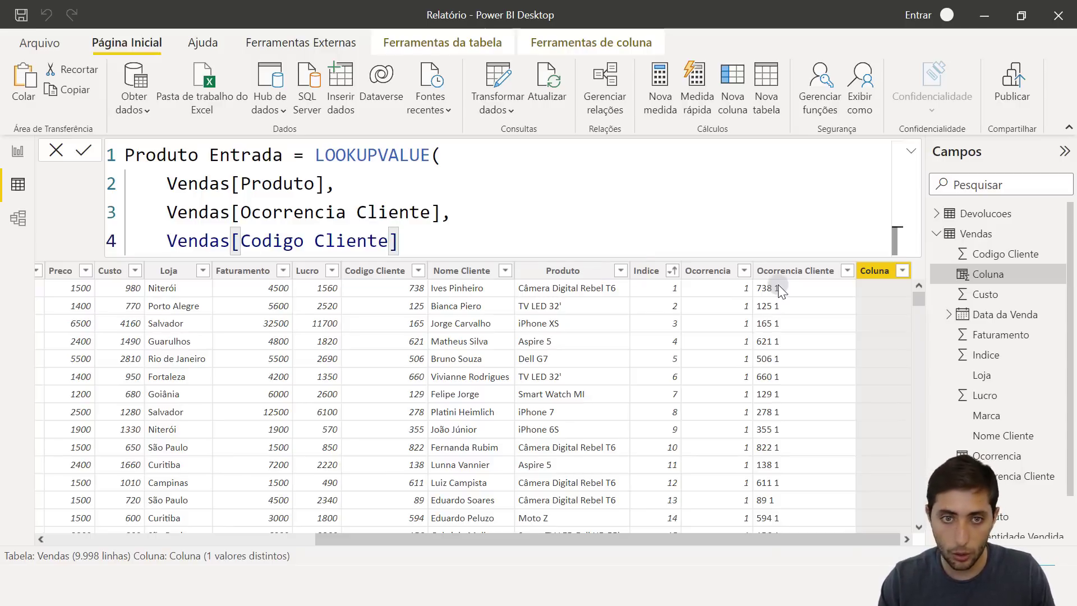
pyautogui.write('& ')
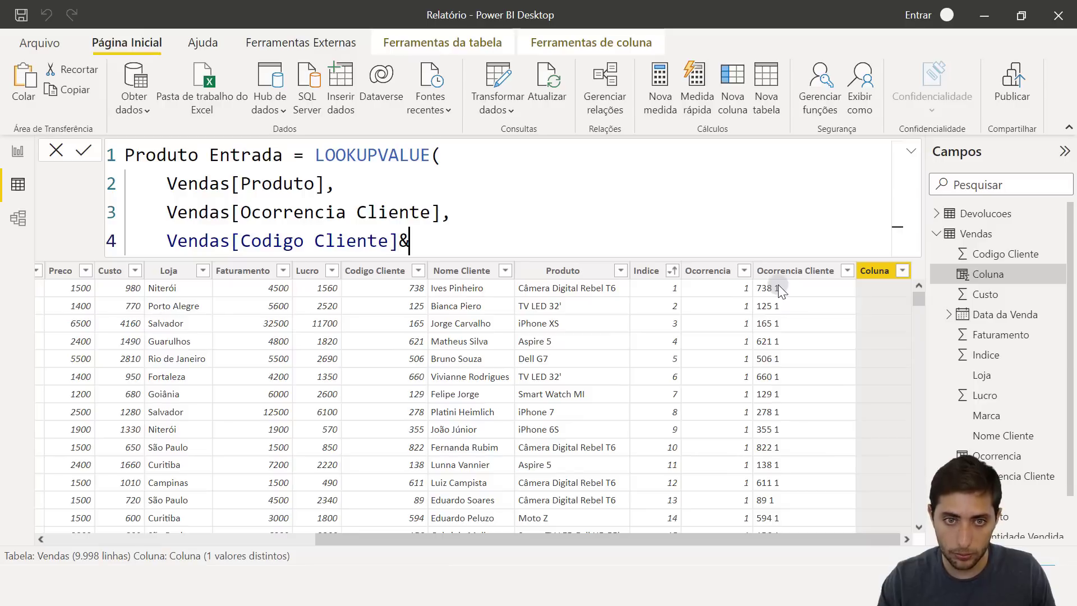
pyautogui.write('" "')
pyautogui.press('BackSpace')
pyautogui.press('BackSpace')
pyautogui.press('BackSpace')
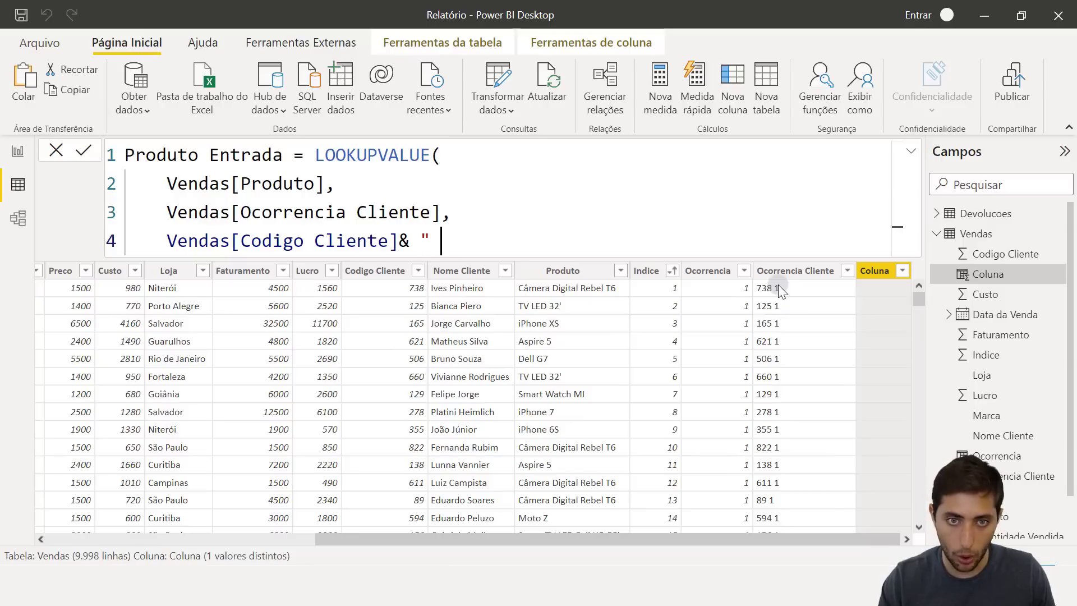
pyautogui.press('BackSpace')
pyautogui.write('" "&')
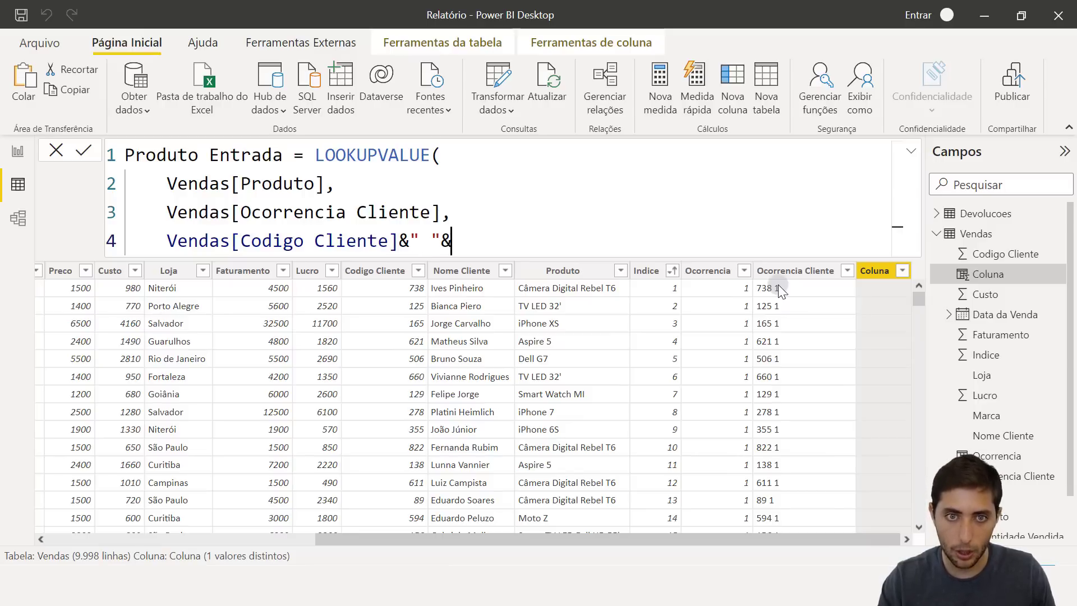
pyautogui.write('1')
pyautogui.hotkey('shift', 'Return')
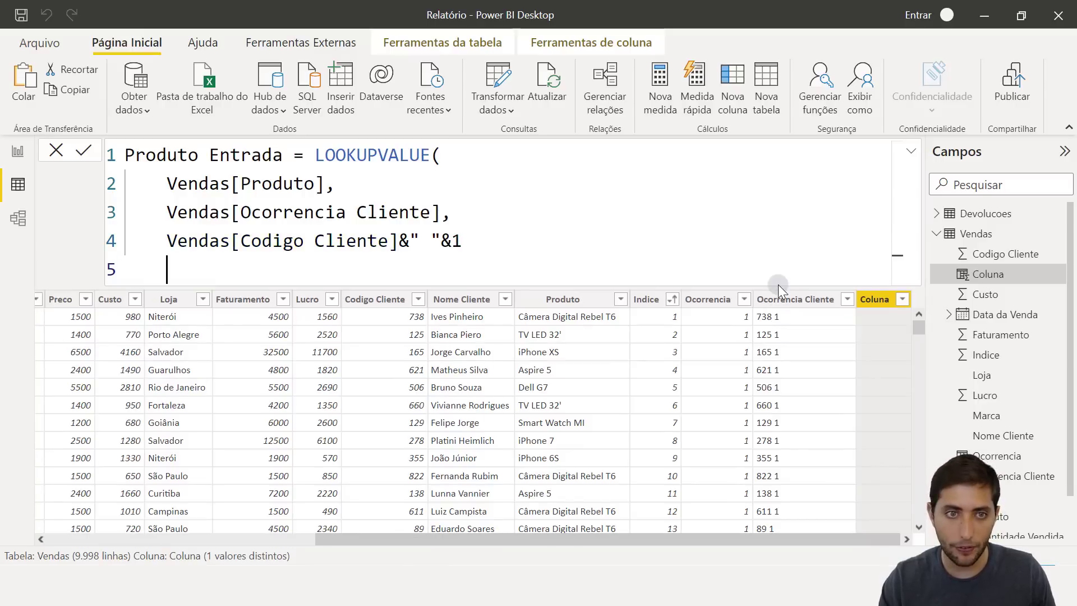
pyautogui.write(')')
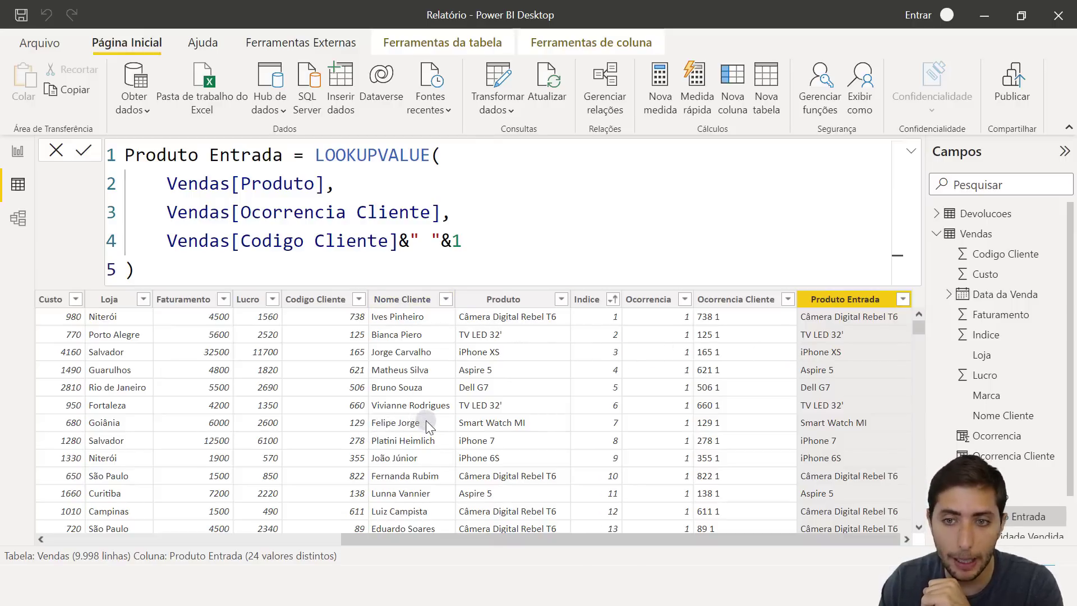
# Step: Sort the Vendas table by Nome Cliente in ascending order
pyautogui.click(447, 300)
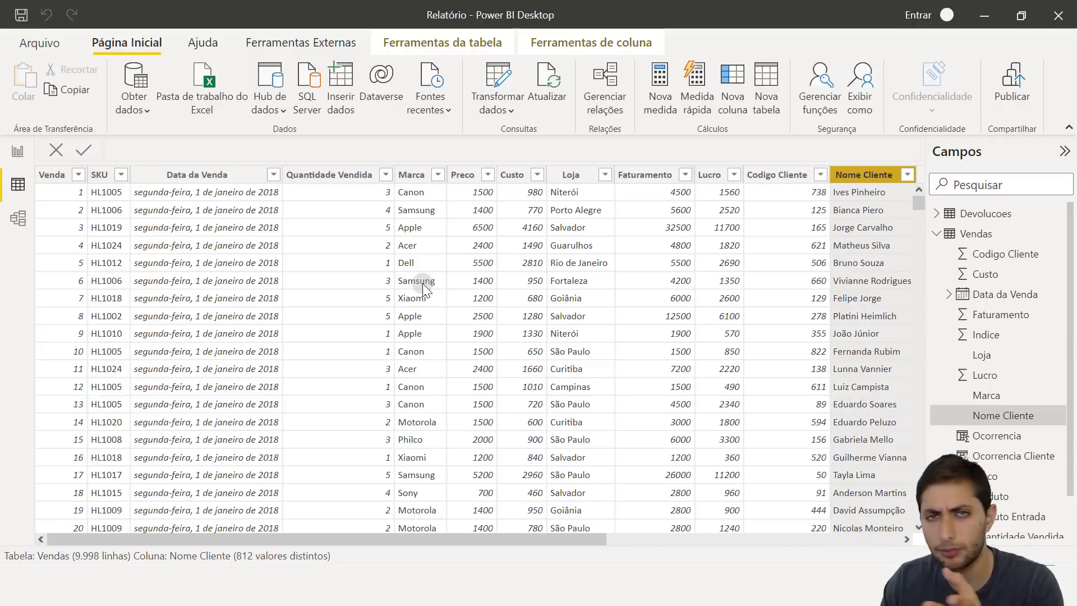
pyautogui.moveTo(499, 539); pyautogui.dragTo(799, 521)
pyautogui.click(446, 174)
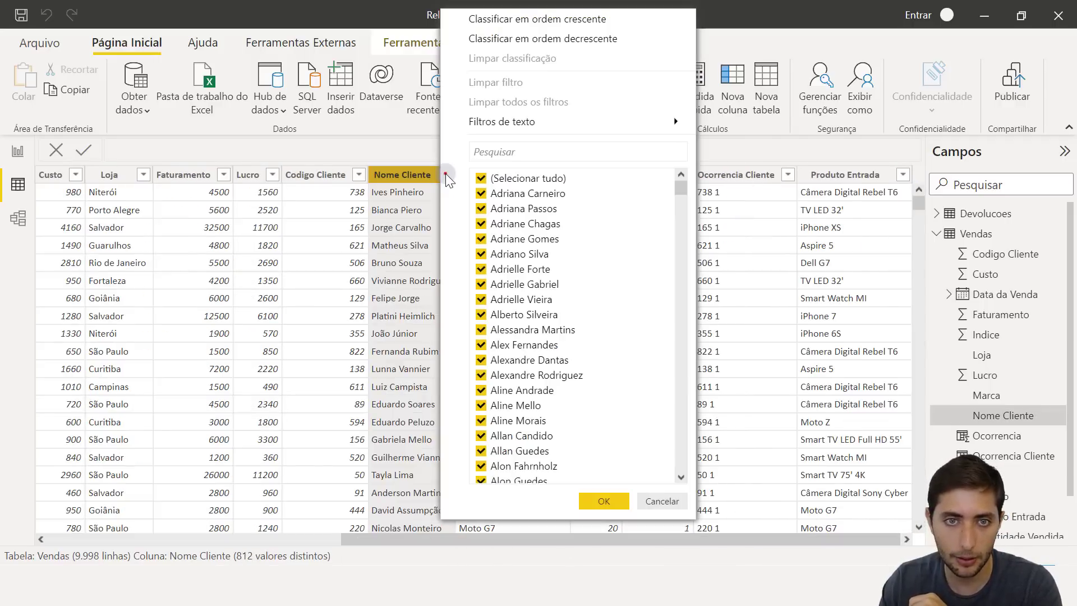
pyautogui.click(524, 149)
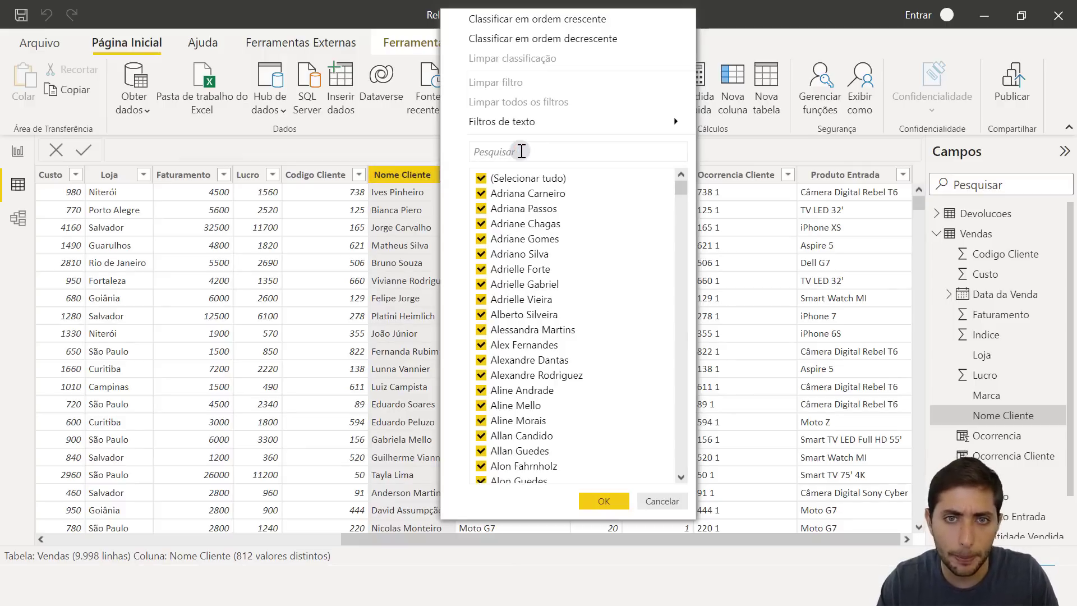
pyautogui.click(537, 18)
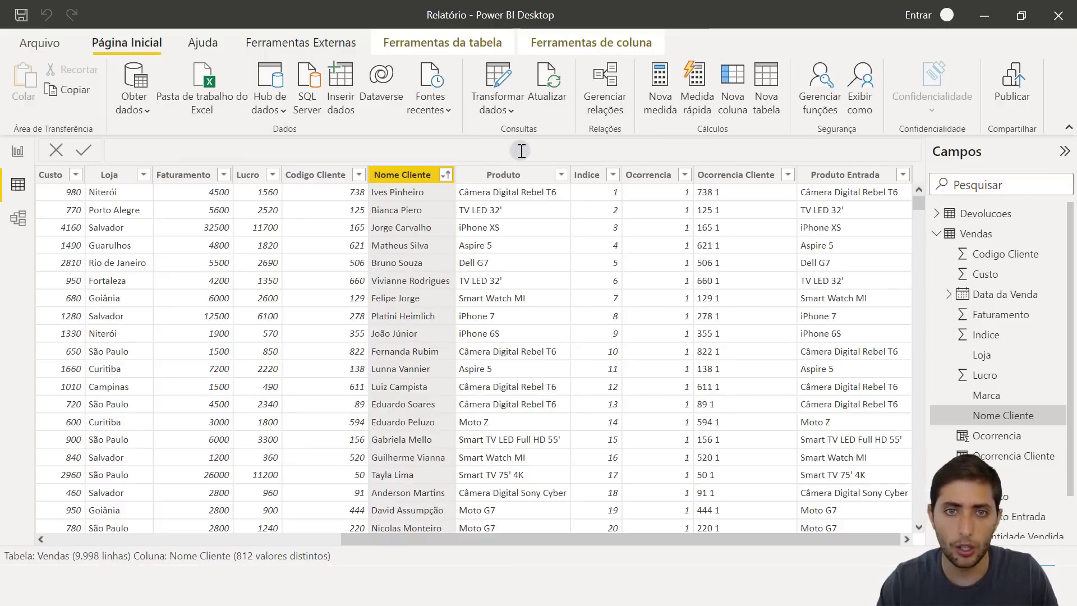
# Step: Filter Nome Cliente to a single customer by searching for the customer's full name
pyautogui.click(447, 175)
pyautogui.click(519, 265)
pyautogui.click(513, 325)
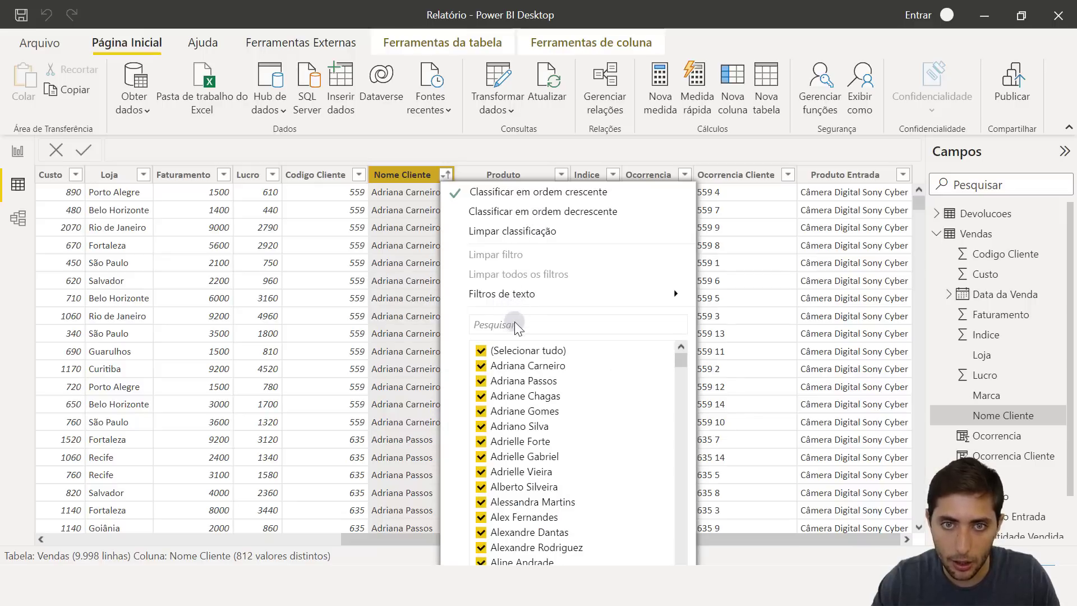
pyautogui.click(489, 328)
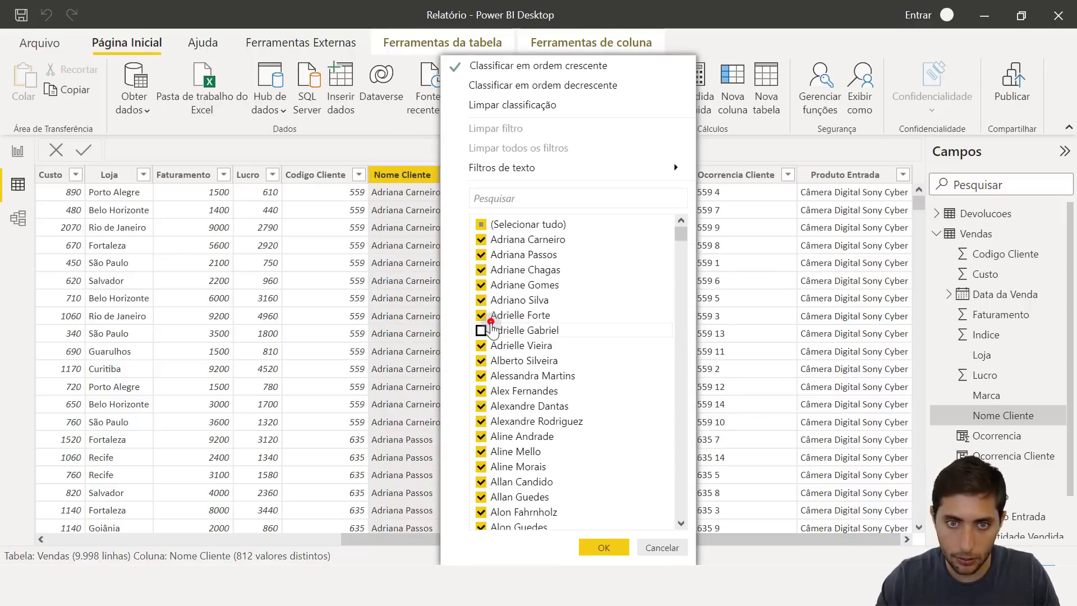
pyautogui.click(542, 200)
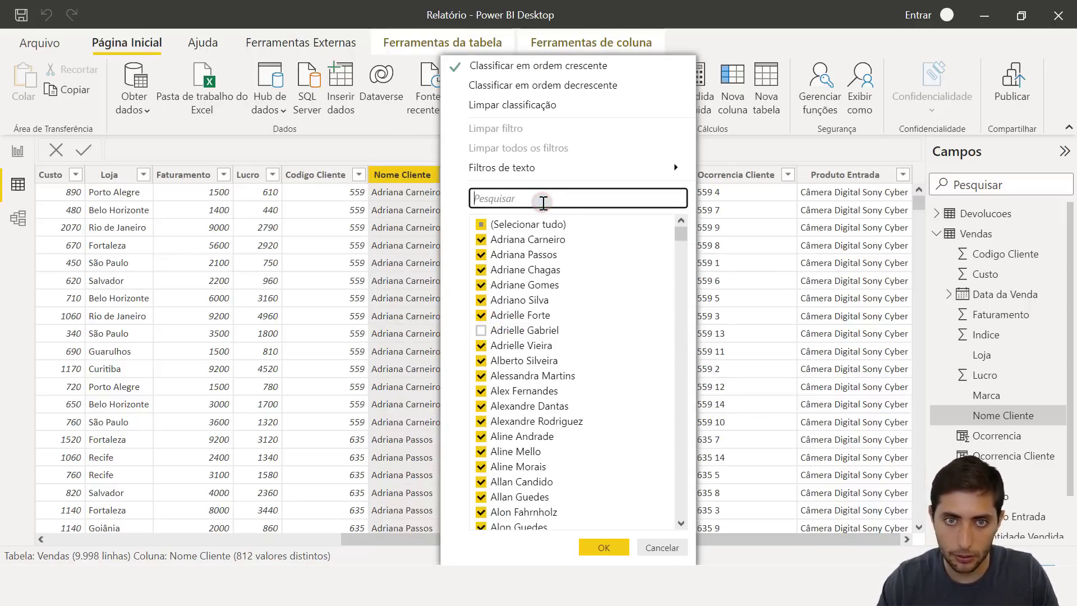
pyautogui.write('Felipe Jorge')
pyautogui.click(598, 288)
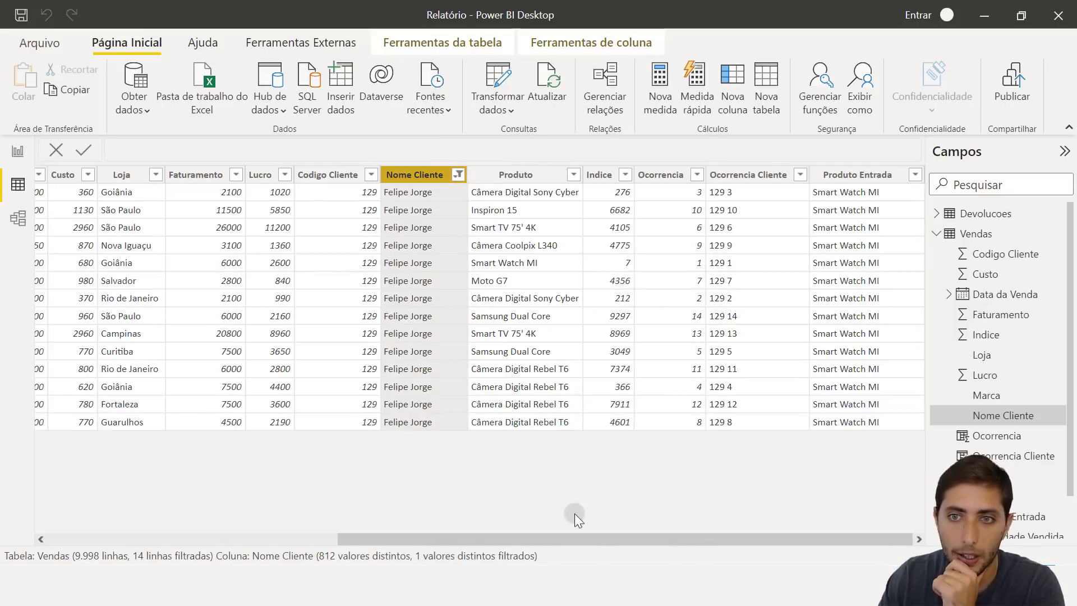
# Step: Sort the filtered customer's rows by Indice in ascending order and review Produto Entrada across all the purchases
pyautogui.moveTo(643, 537); pyautogui.dragTo(796, 533)
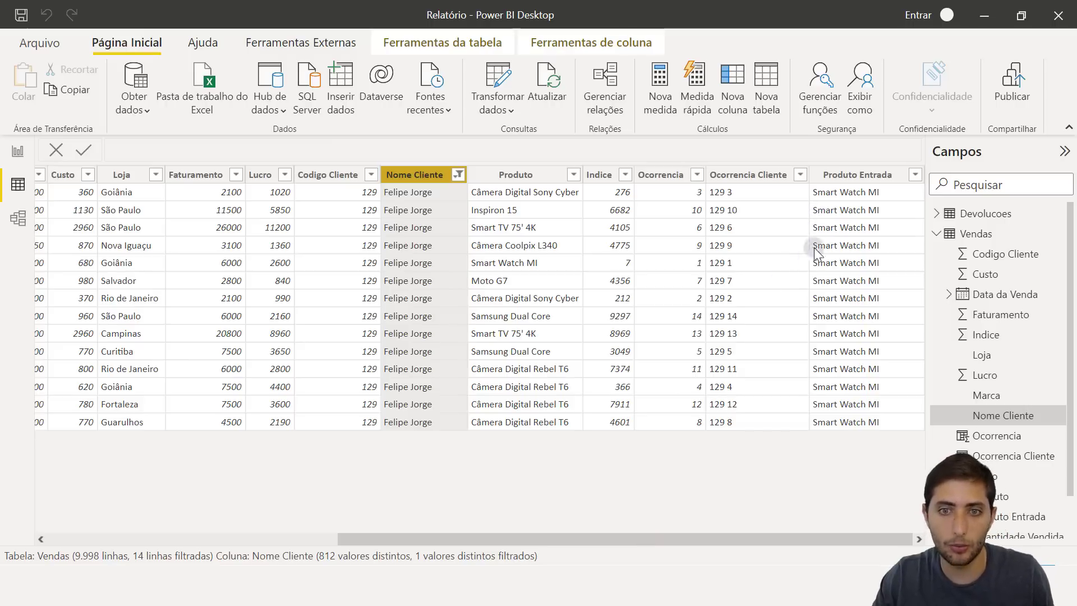
pyautogui.click(624, 174)
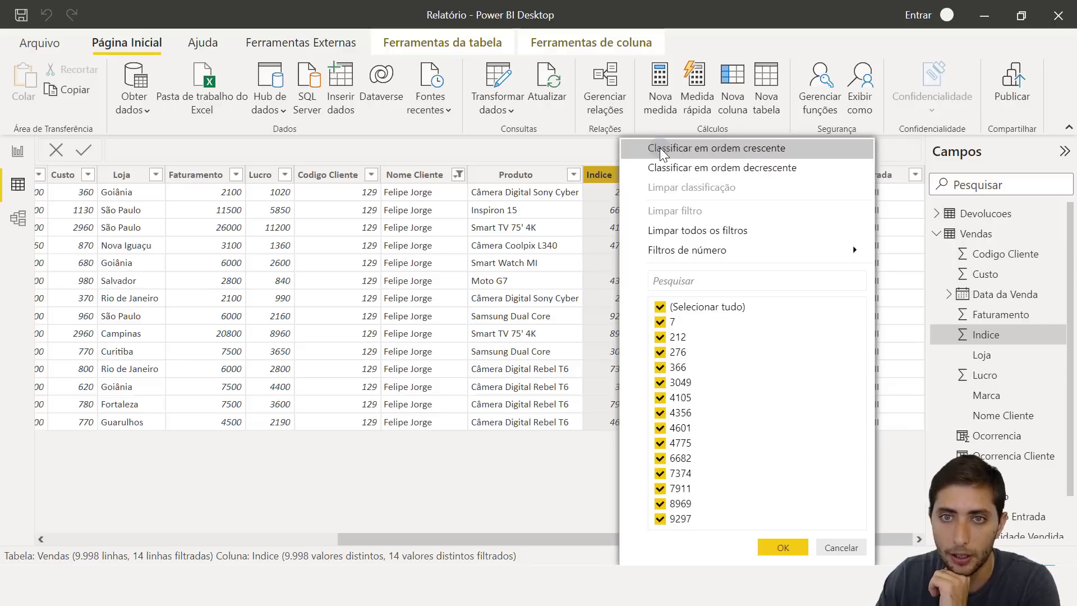
pyautogui.click(660, 147)
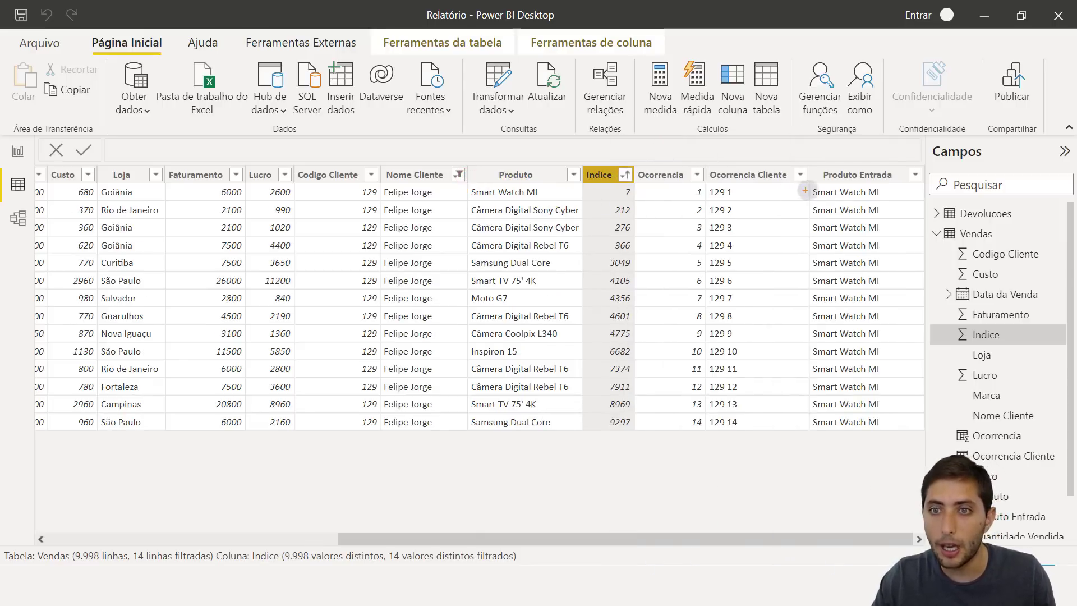
pyautogui.moveTo(810, 184)
pyautogui.mouseDown()
pyautogui.moveTo(908, 337)
pyautogui.moveTo(909, 433)
pyautogui.mouseUp()
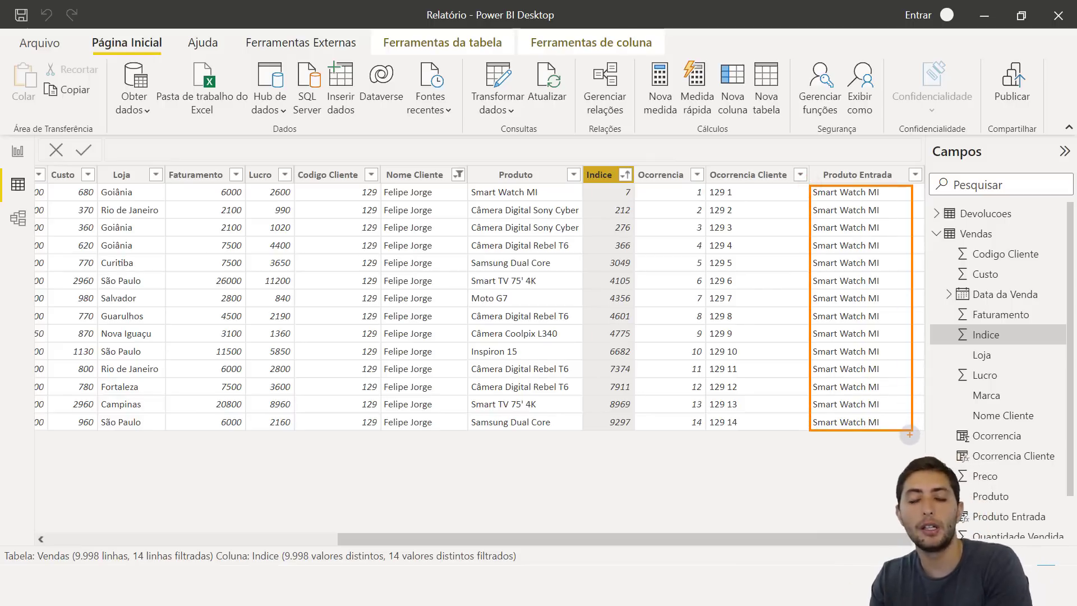
pyautogui.press('Escape')
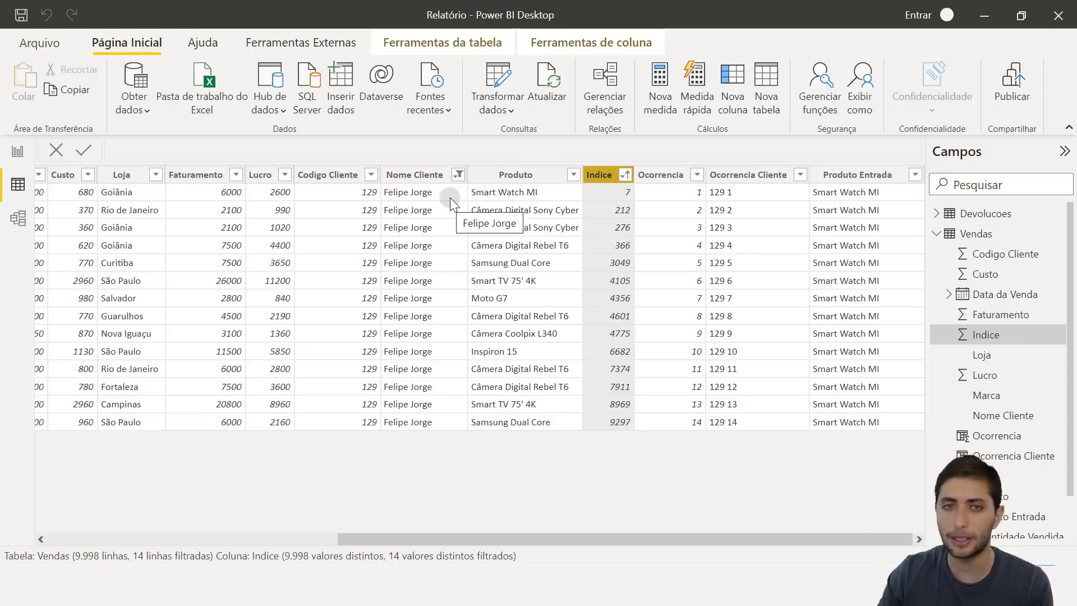
# Step: Insert a table visual on report page Página 1, move it toward the middle of the canvas and enlarge it
pyautogui.click(18, 150)
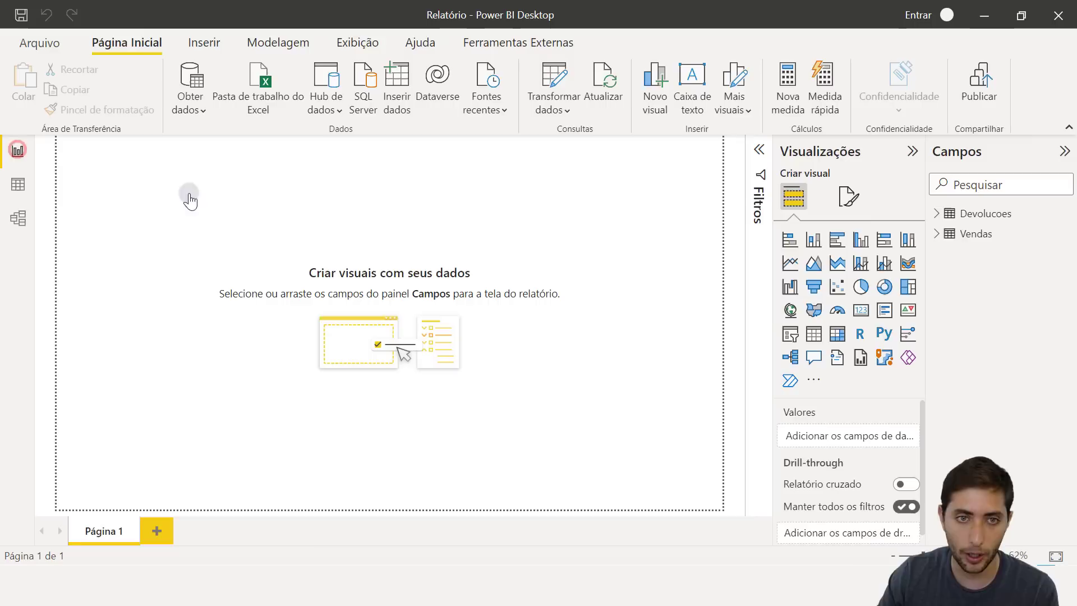
pyautogui.click(813, 335)
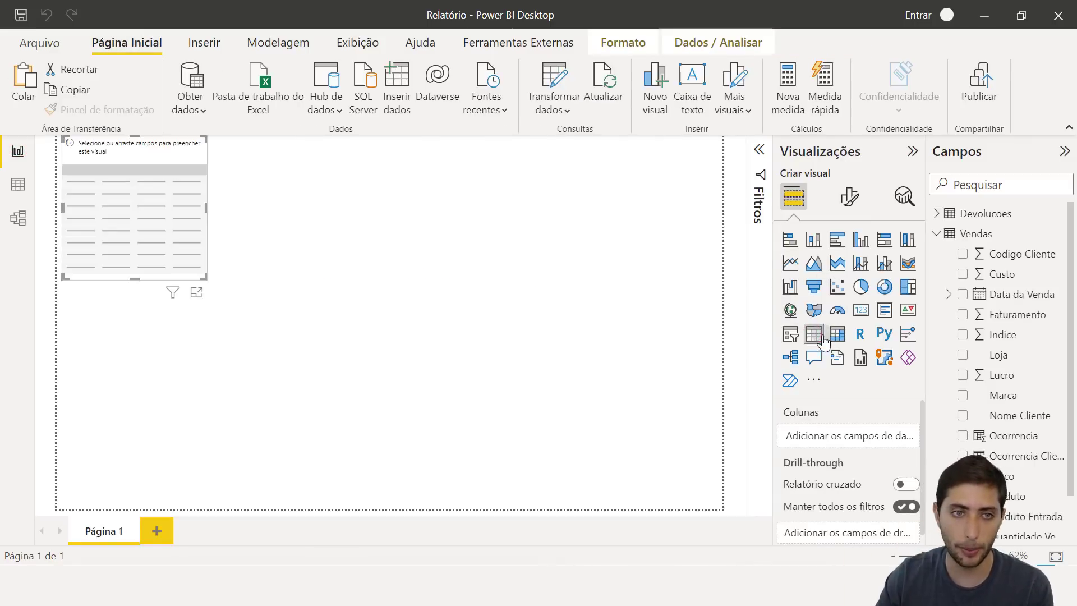
pyautogui.moveTo(123, 216); pyautogui.dragTo(391, 463)
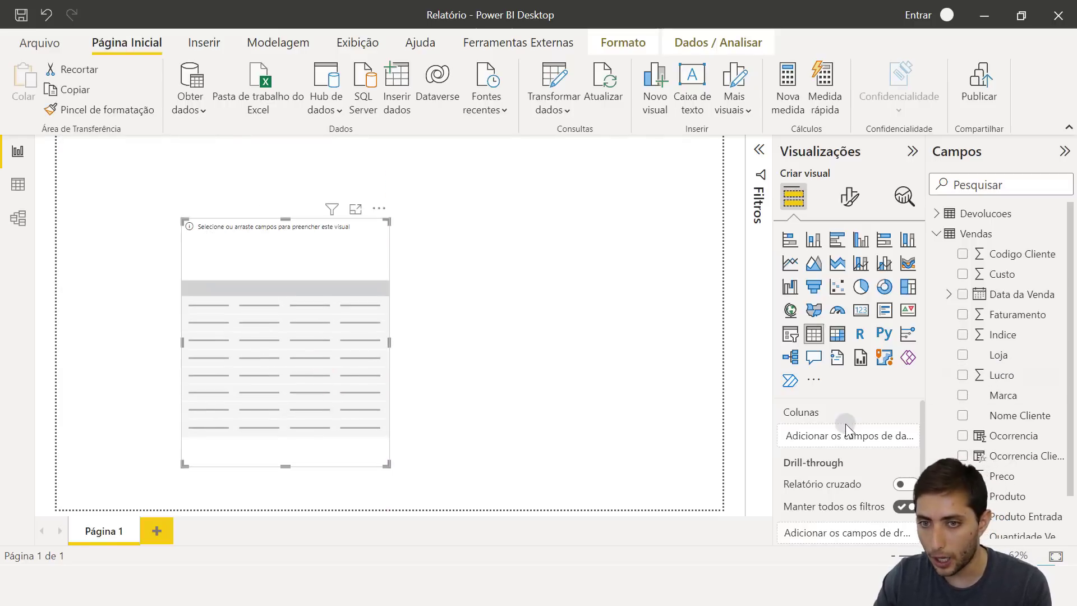
# Step: Add Nome Cliente and Produto Entrada from Vendas as the columns of the table visual
pyautogui.scroll(-1, 1018, 319)
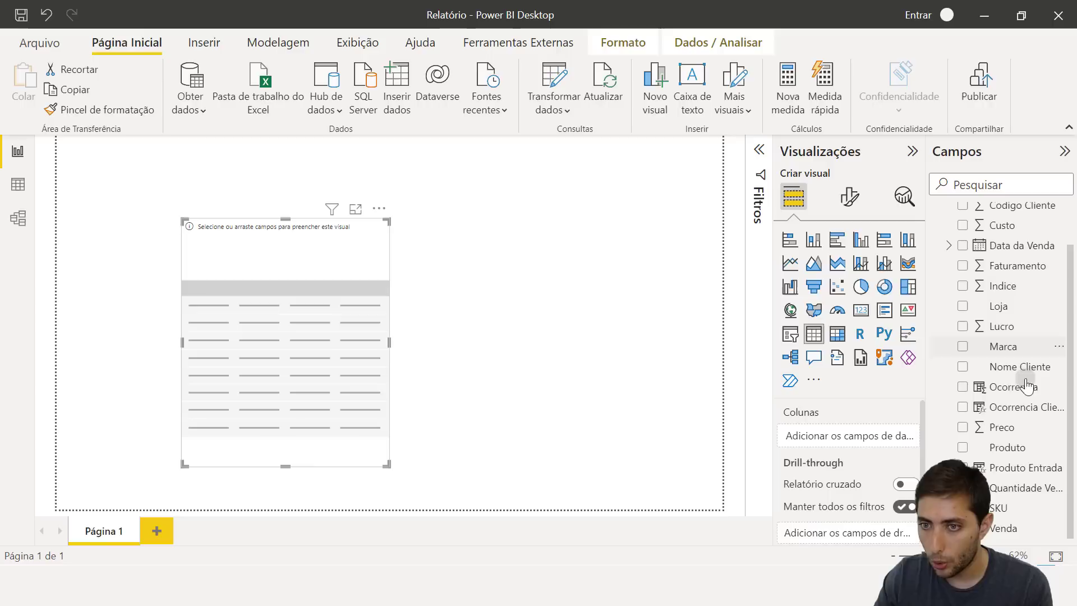
pyautogui.scroll(1, 1026, 443)
pyautogui.scroll(-1, 1021, 426)
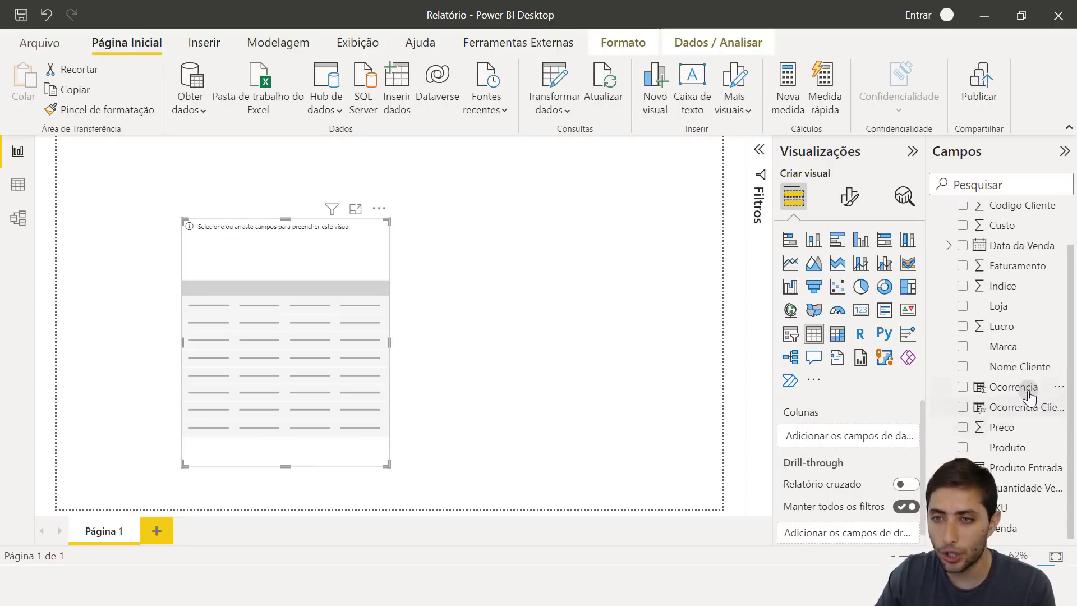
pyautogui.scroll(1, 1017, 393)
pyautogui.scroll(-1, 1023, 403)
pyautogui.moveTo(1020, 366); pyautogui.dragTo(833, 435)
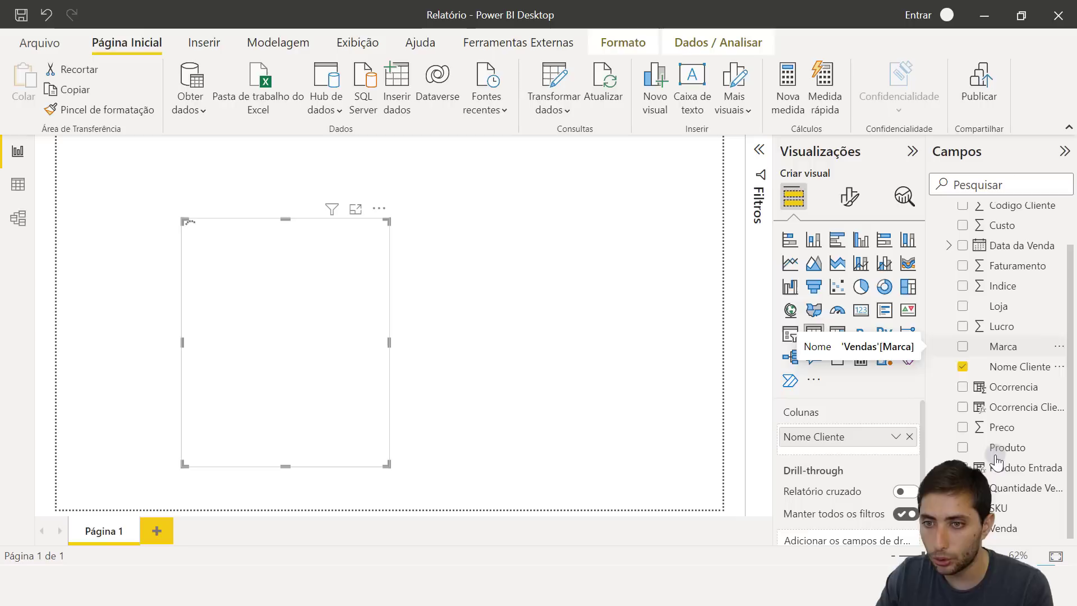
pyautogui.moveTo(989, 475); pyautogui.dragTo(856, 451)
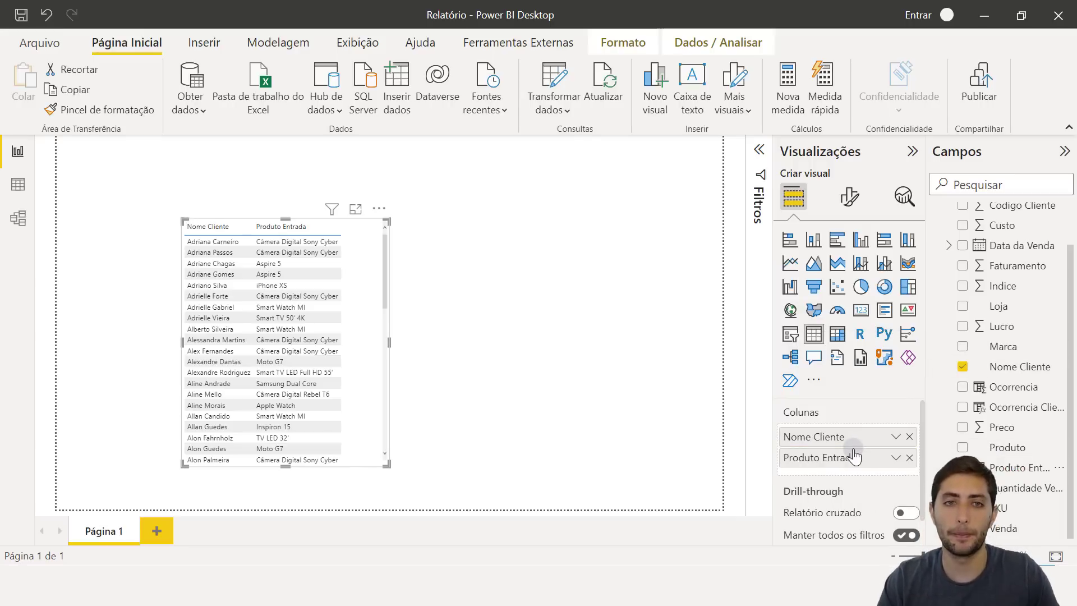
# Step: Set the table visual's global font size to 20, and enlarge and reposition the visual so both columns fit
pyautogui.click(850, 203)
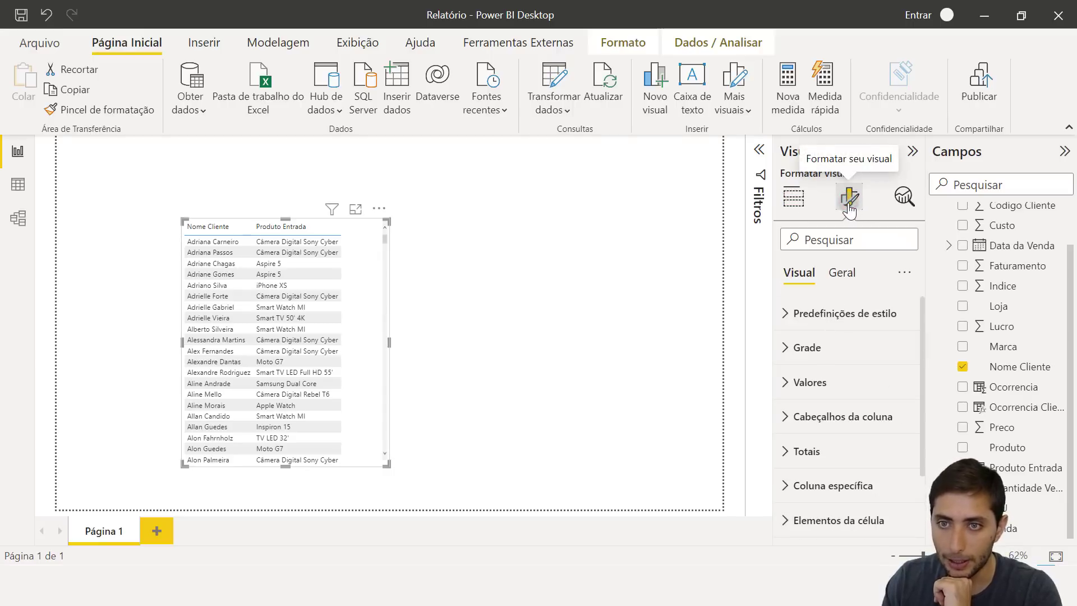
pyautogui.write('fonte')
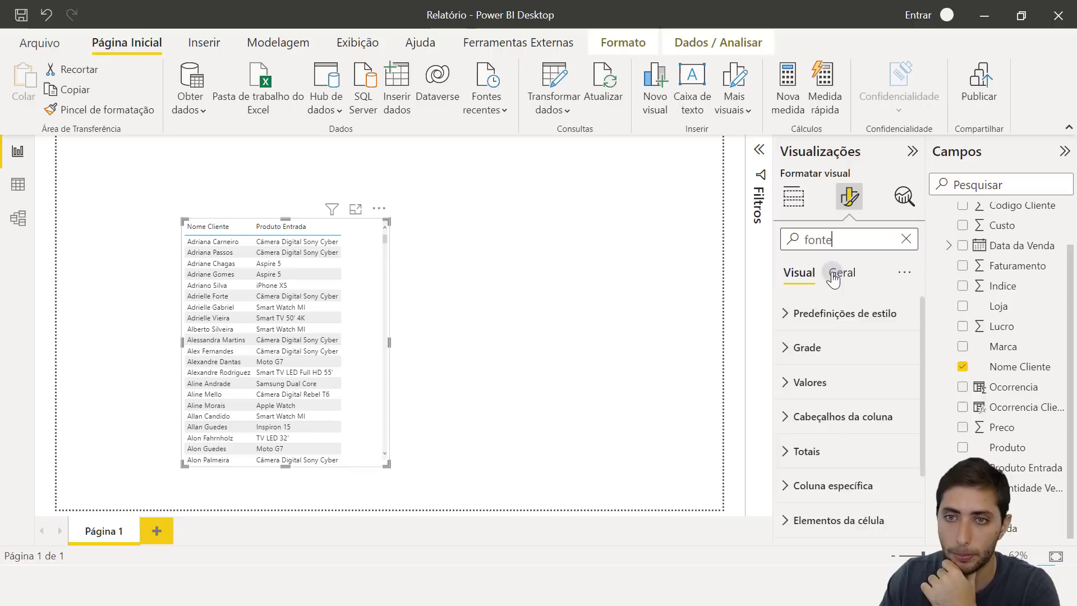
pyautogui.doubleClick(822, 351)
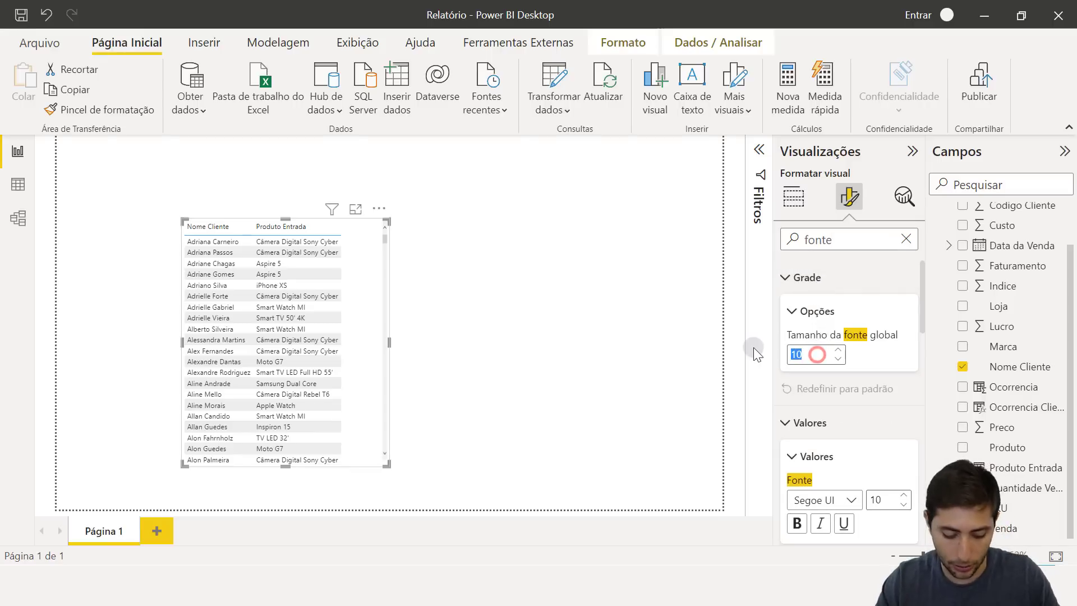
pyautogui.write('20')
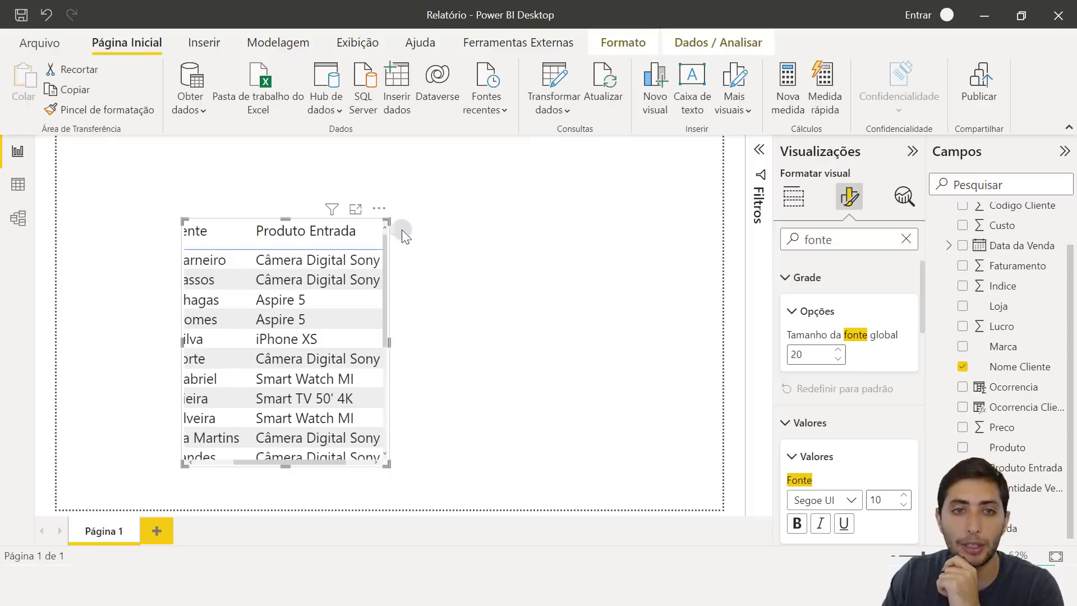
pyautogui.moveTo(428, 190); pyautogui.dragTo(547, 164)
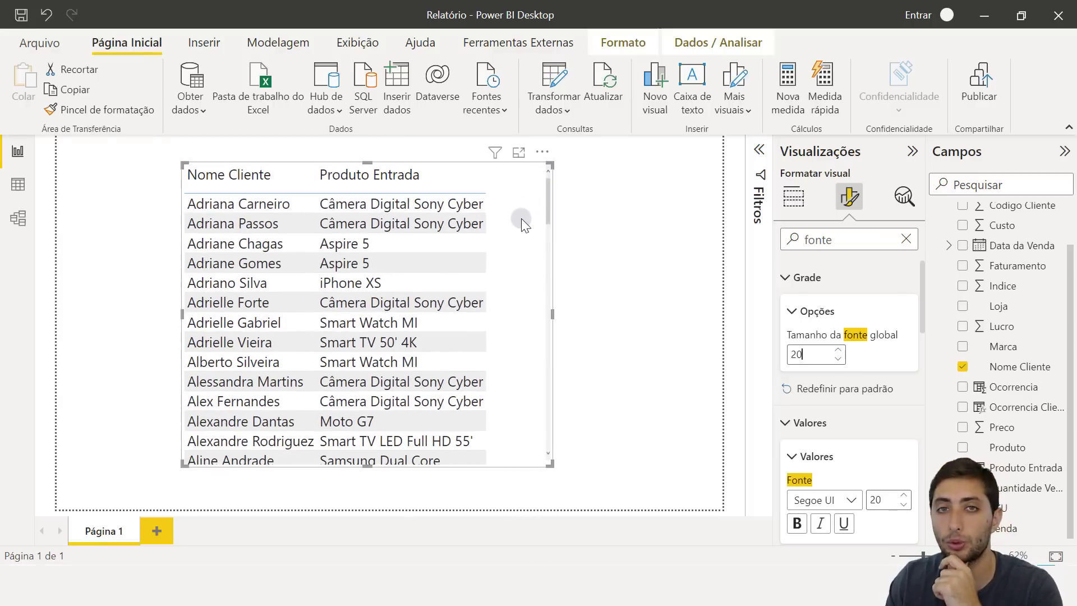
pyautogui.moveTo(514, 235); pyautogui.dragTo(401, 261)
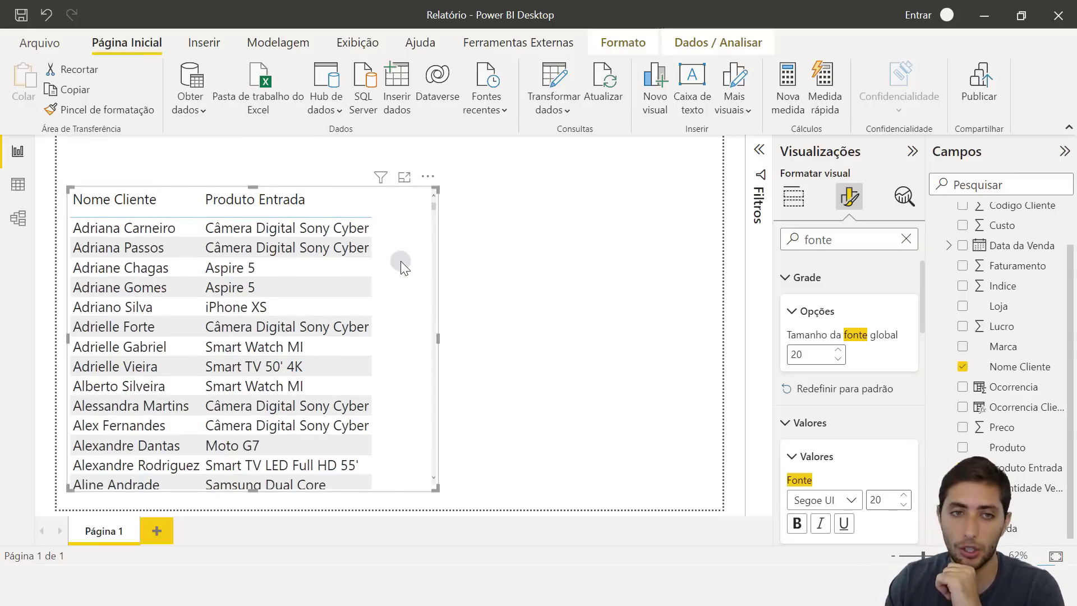
# Step: Examine the filtered customer's rows in the Vendas data, comparing Produto with Produto Entrada across all the purchases
pyautogui.click(18, 185)
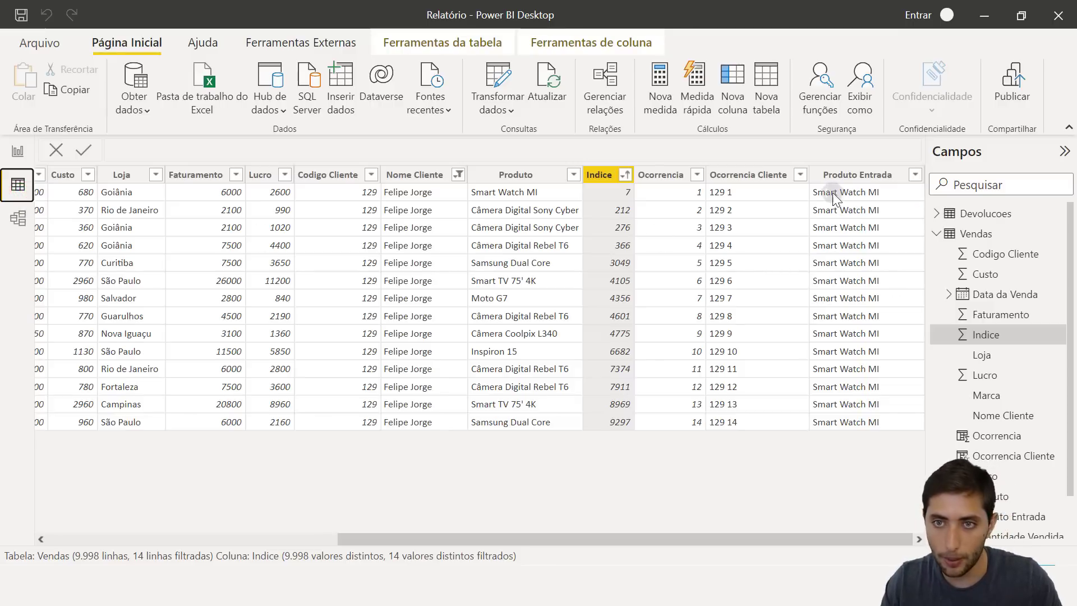
pyautogui.moveTo(807, 181)
pyautogui.mouseDown()
pyautogui.moveTo(850, 208)
pyautogui.moveTo(890, 201)
pyautogui.mouseUp()
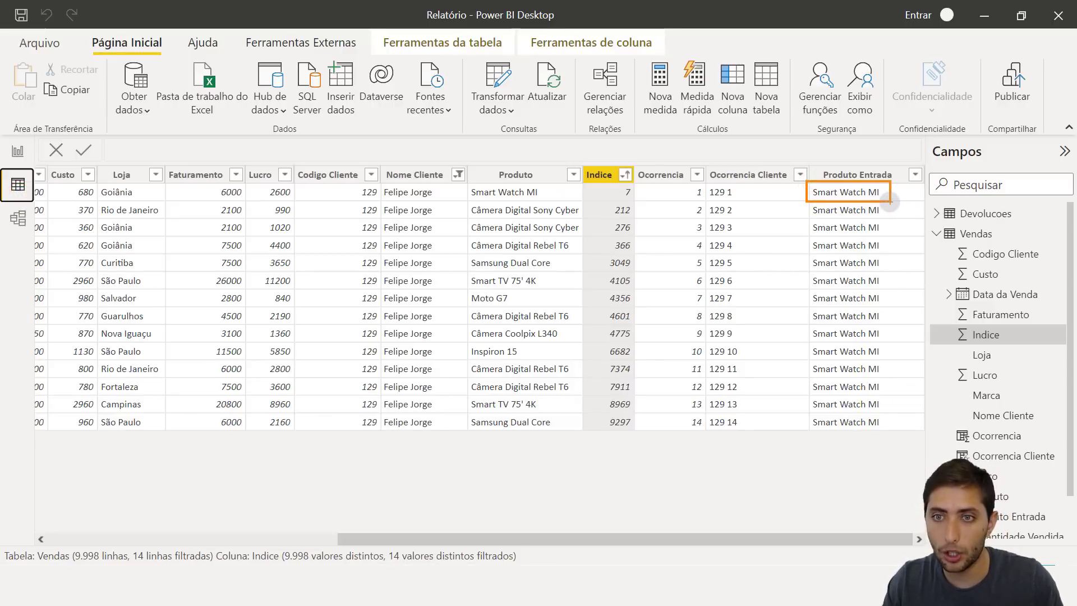
pyautogui.press('Escape')
pyautogui.hotkey('ctrl', '2')
pyautogui.moveTo(804, 181)
pyautogui.mouseDown()
pyautogui.moveTo(894, 285)
pyautogui.moveTo(922, 430)
pyautogui.mouseUp()
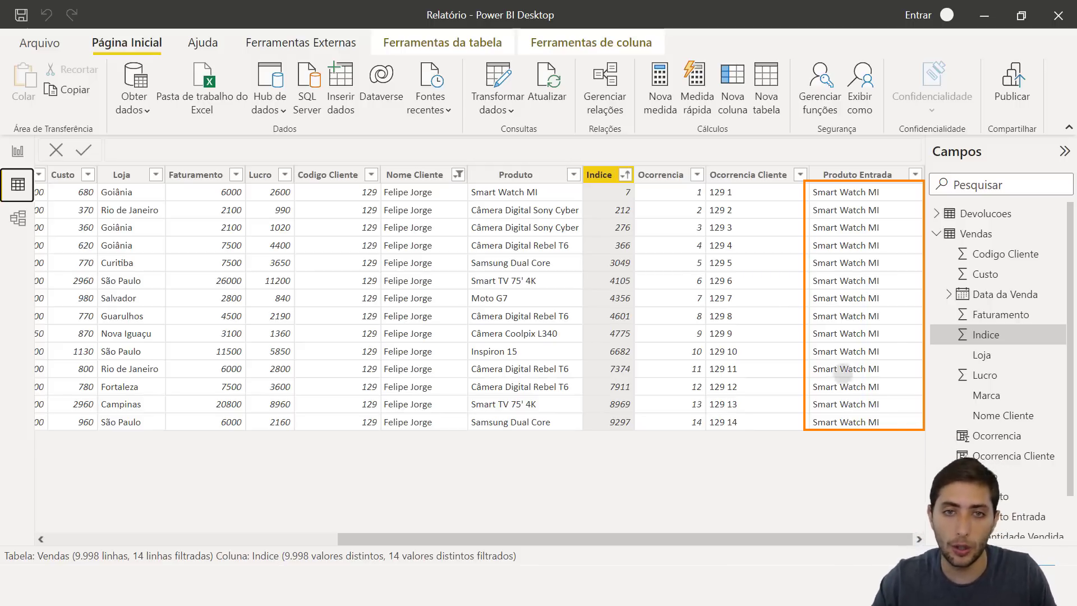
pyautogui.moveTo(495, 179)
pyautogui.mouseDown()
pyautogui.moveTo(551, 195)
pyautogui.moveTo(461, 182)
pyautogui.mouseUp()
pyautogui.hotkey('ctrl', 'z')
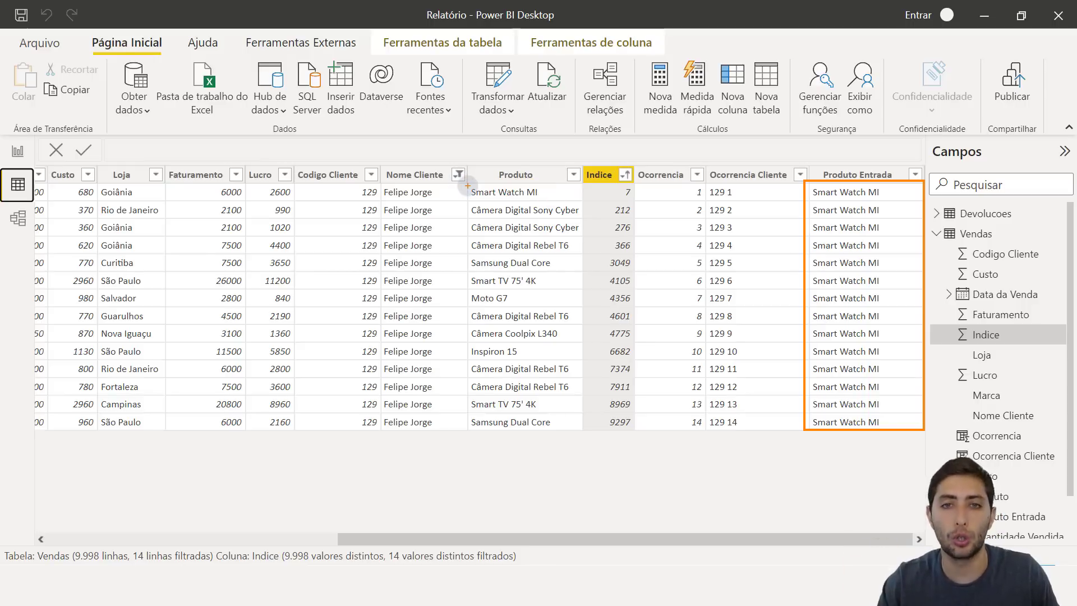
pyautogui.moveTo(464, 201)
pyautogui.mouseDown()
pyautogui.moveTo(580, 334)
pyautogui.moveTo(576, 412)
pyautogui.moveTo(587, 435)
pyautogui.mouseUp()
pyautogui.hotkey('ctrl', 'z')
pyautogui.moveTo(380, 542)
pyautogui.mouseDown()
pyautogui.moveTo(433, 561)
pyautogui.moveTo(511, 563)
pyautogui.mouseUp()
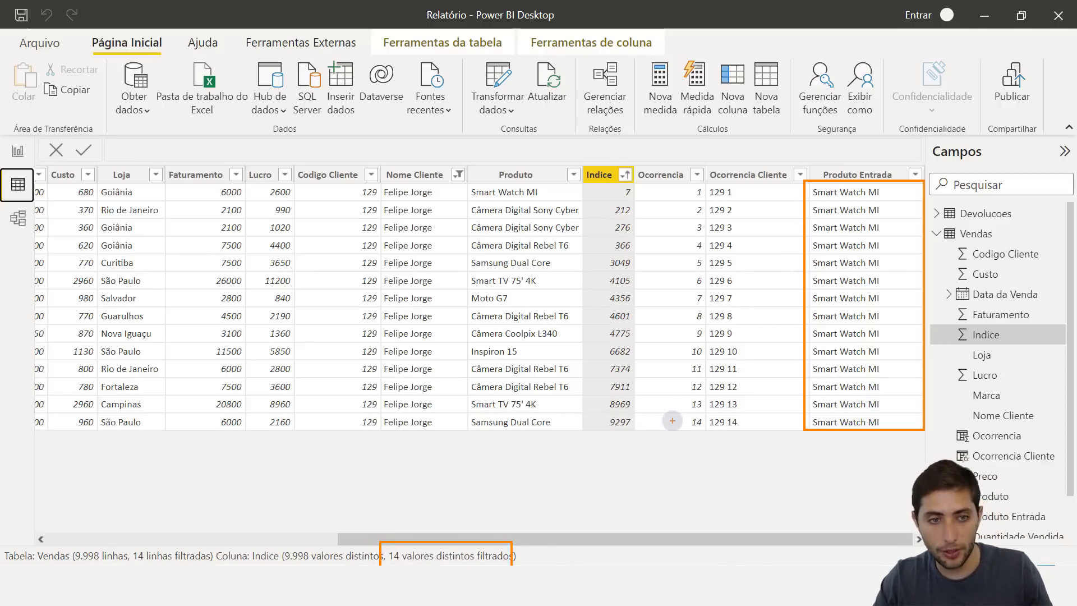
pyautogui.press('Escape')
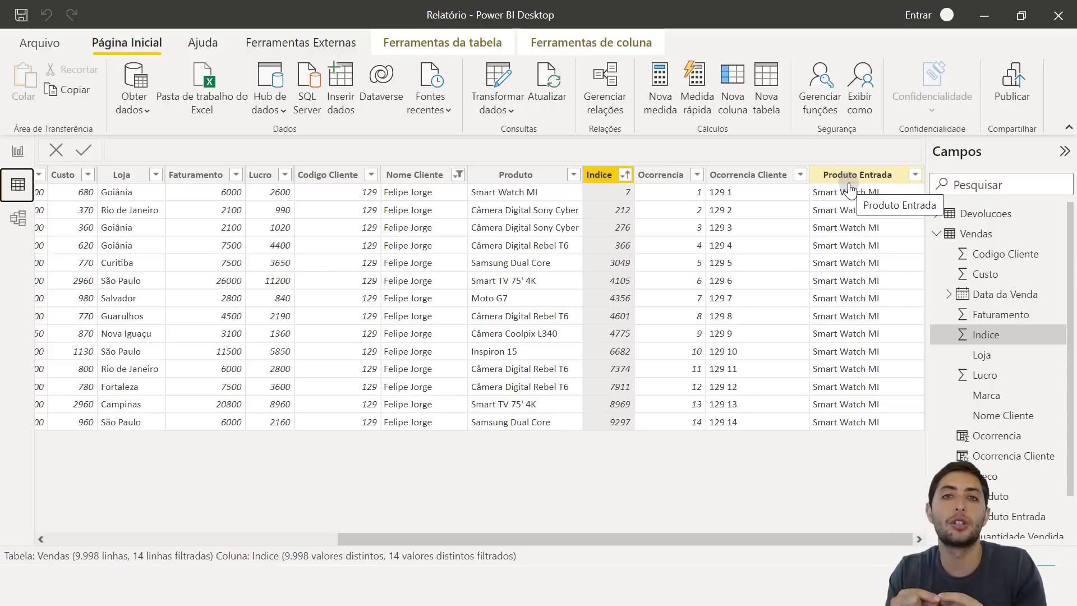
# Step: Insert a matrix visual beside the customer table on report page Página 1, with Produto Entrada as its rows
pyautogui.click(18, 151)
pyautogui.click(551, 259)
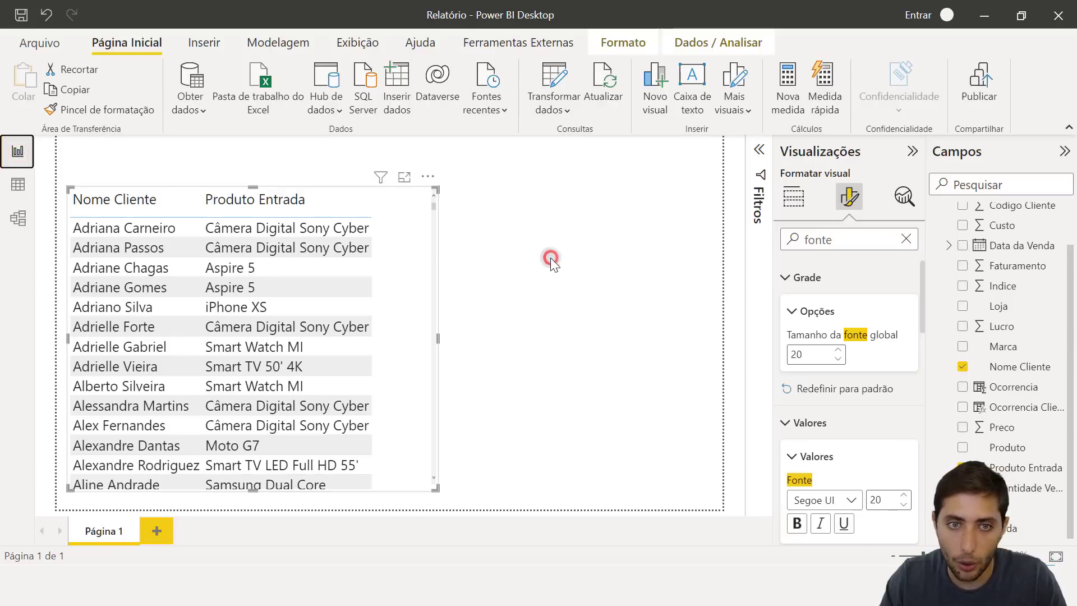
pyautogui.click(593, 252)
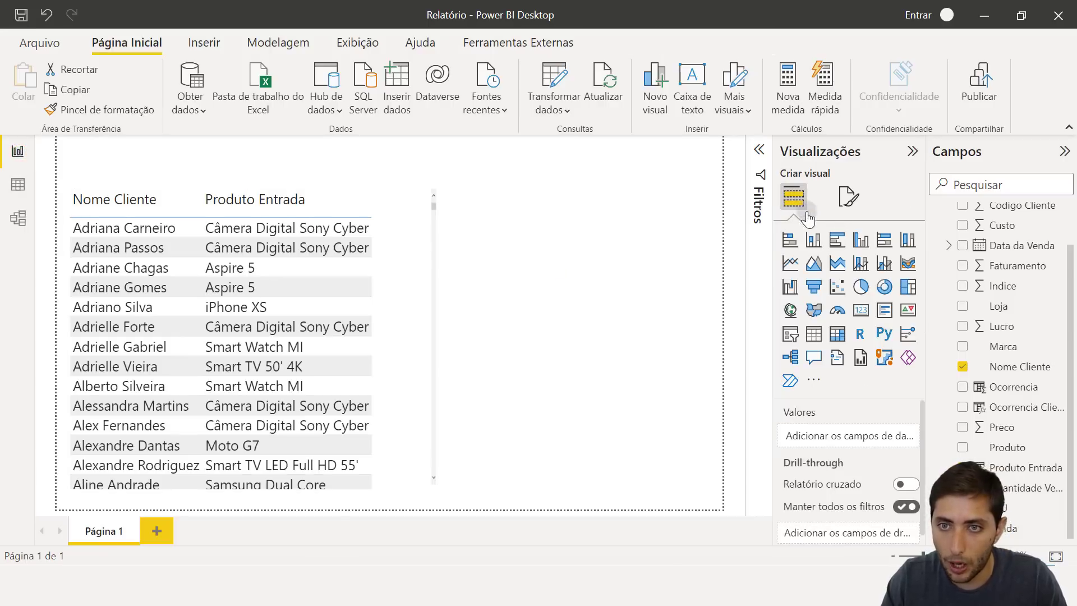
pyautogui.click(838, 338)
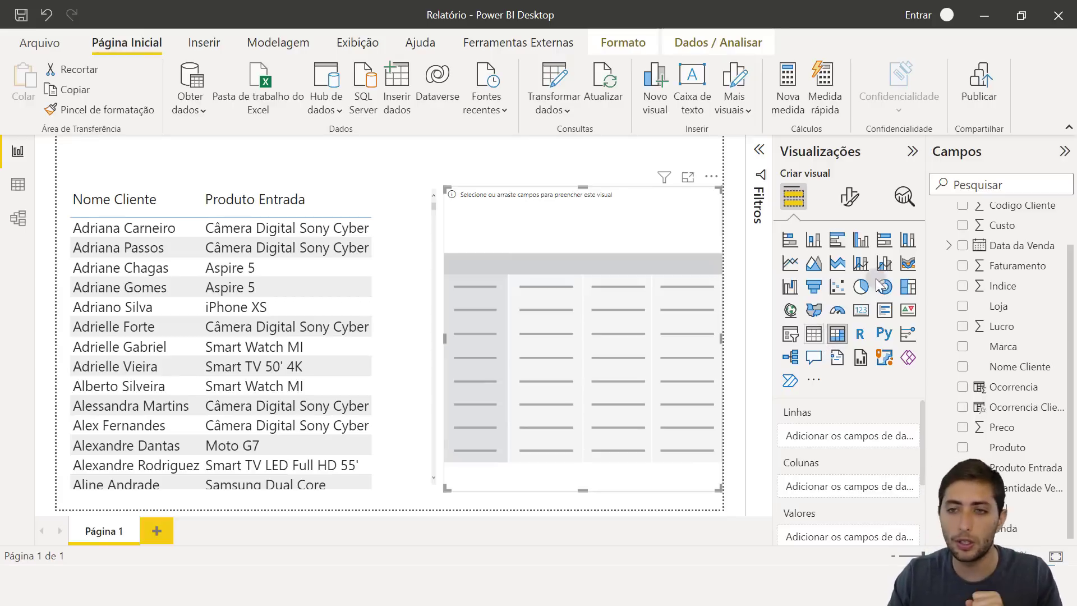
pyautogui.scroll(1, 1028, 341)
pyautogui.scroll(-1, 1028, 359)
pyautogui.moveTo(1019, 450); pyautogui.dragTo(858, 439)
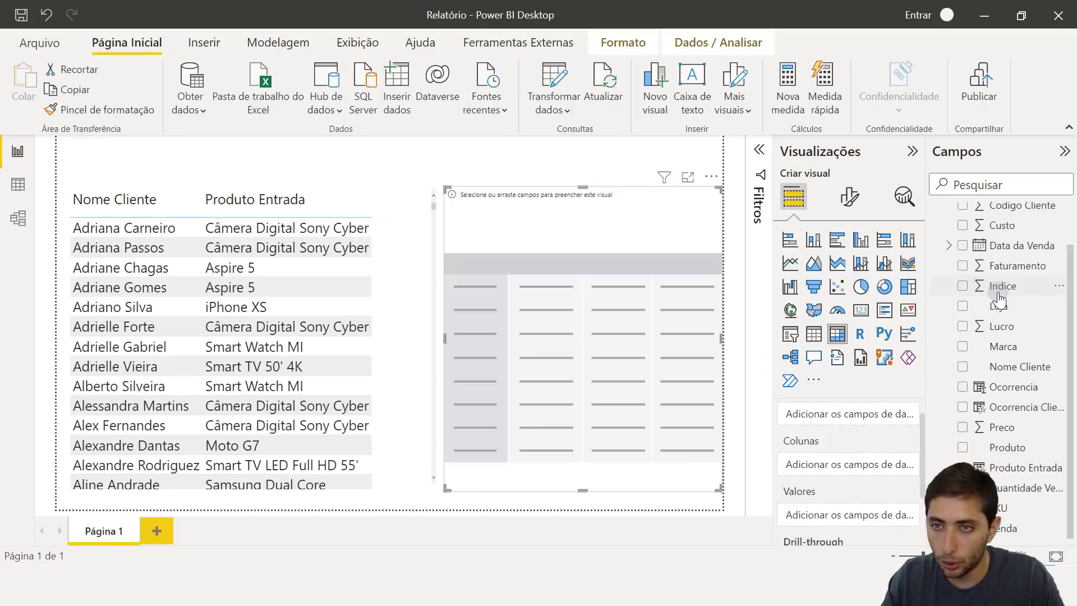
pyautogui.scroll(2, 997, 293)
pyautogui.scroll(-1, 1003, 348)
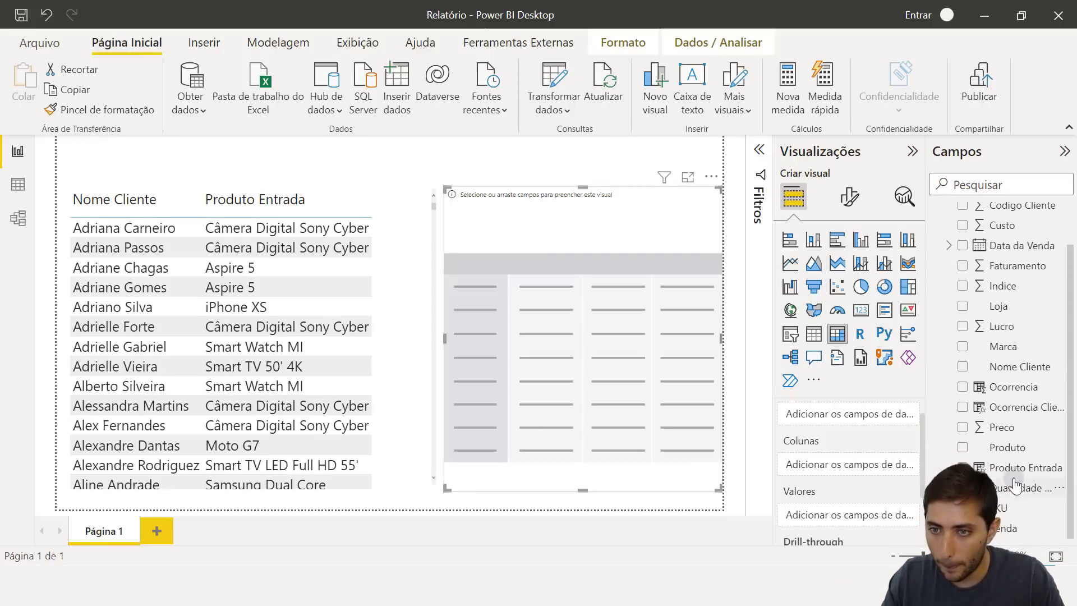
pyautogui.moveTo(1014, 473); pyautogui.dragTo(860, 426)
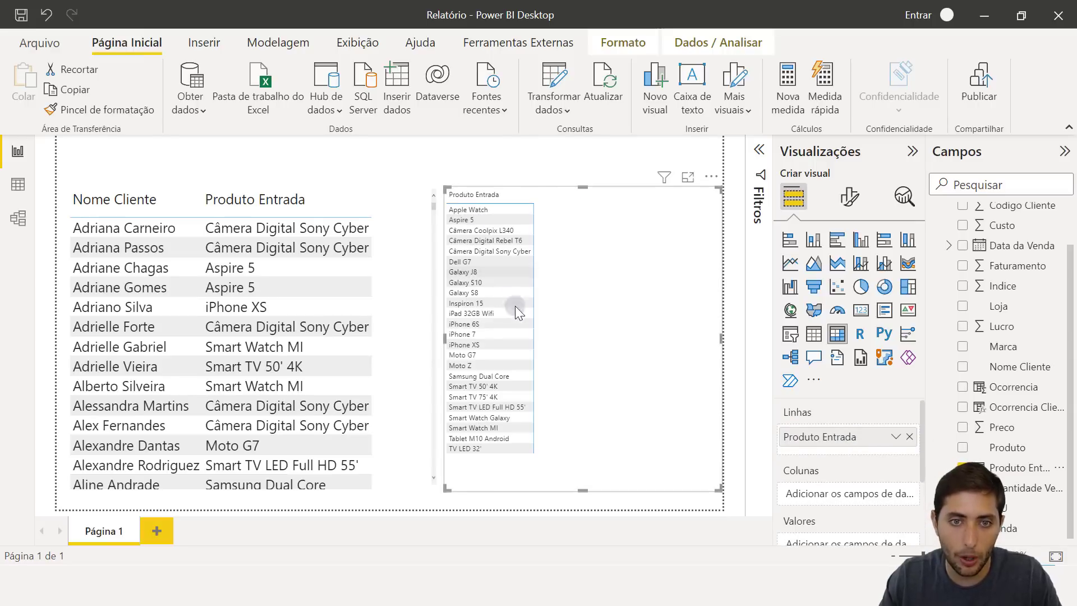
# Step: Set the matrix visual's global font size to 15
pyautogui.click(844, 208)
pyautogui.click(833, 241)
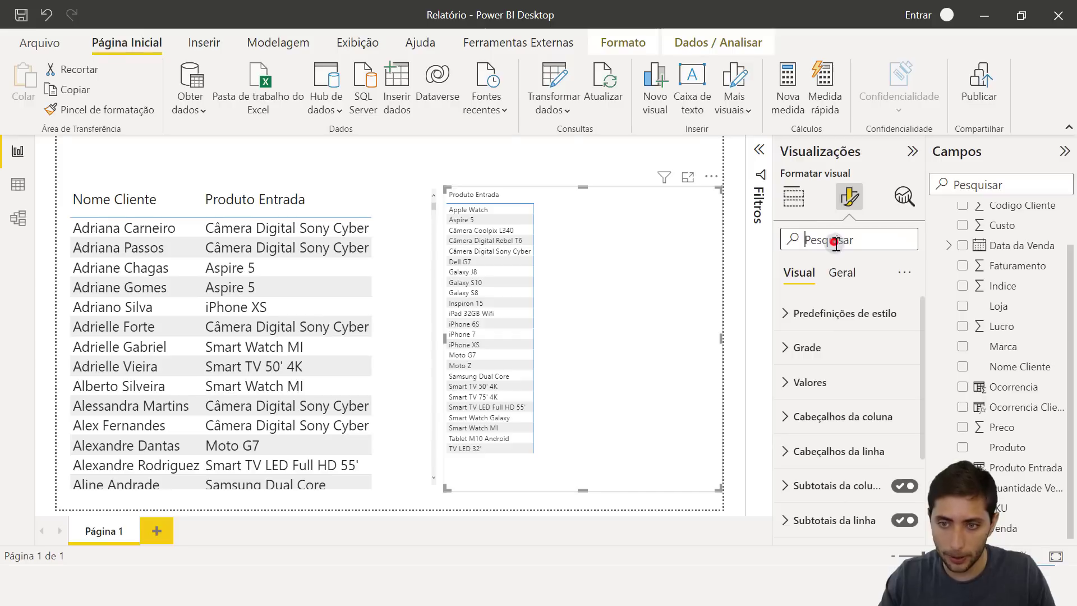
pyautogui.write('fonte')
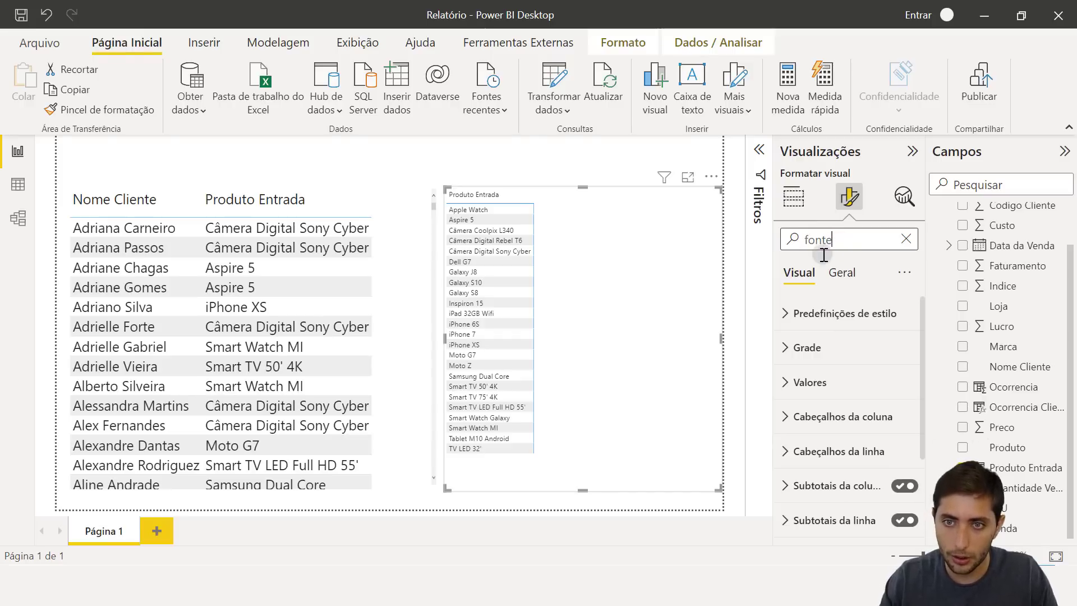
pyautogui.doubleClick(823, 360)
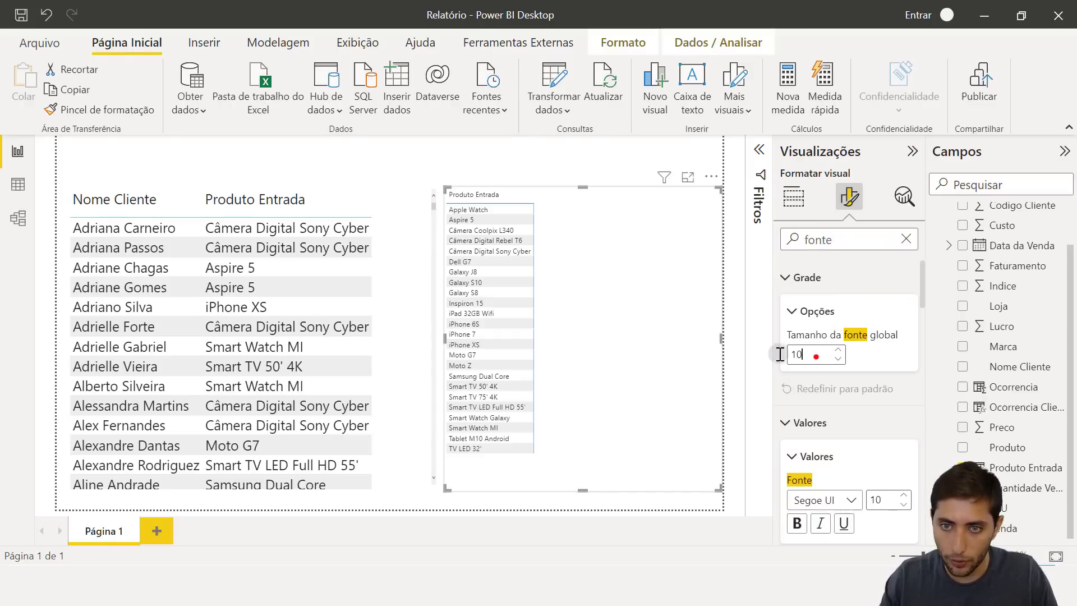
pyautogui.write('1')
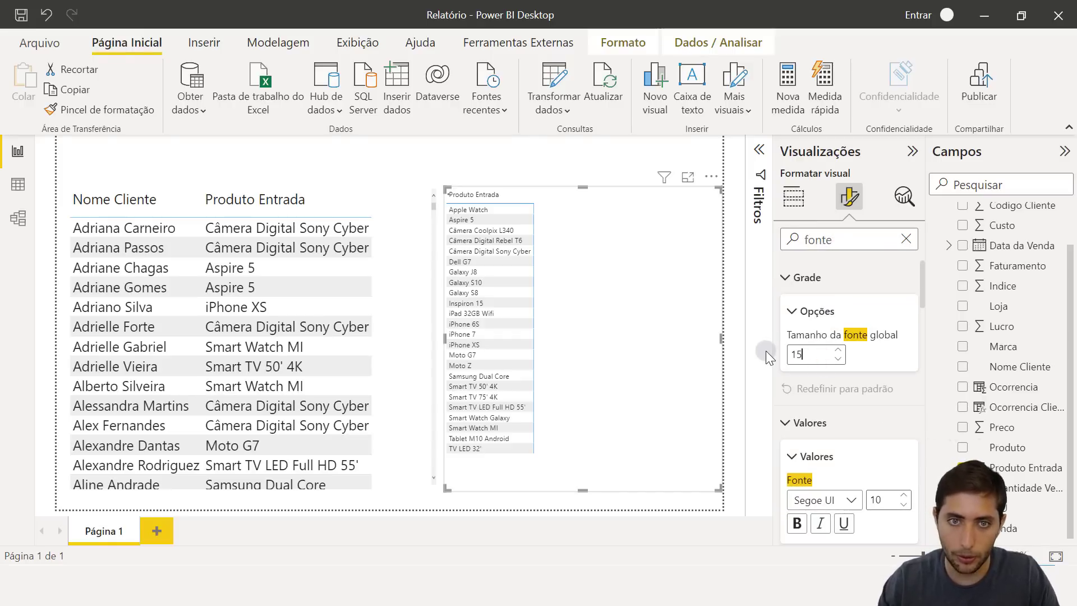
pyautogui.write('5')
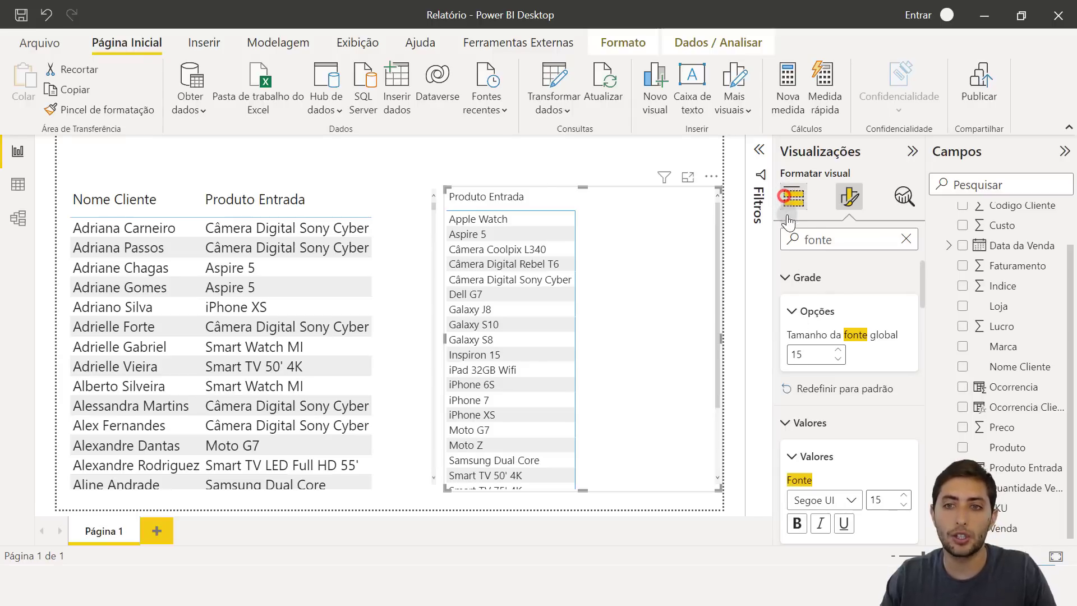
# Step: Add Produto Entrada to the matrix values and summarize it as Contagem
pyautogui.click(792, 197)
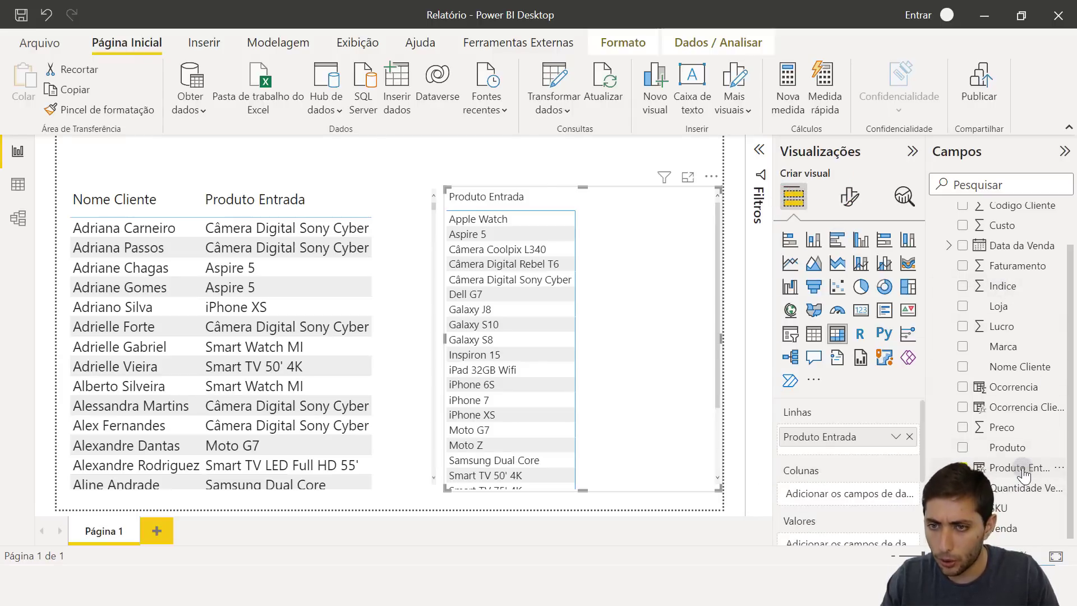
pyautogui.scroll(-1, 887, 493)
pyautogui.moveTo(994, 466); pyautogui.dragTo(875, 505)
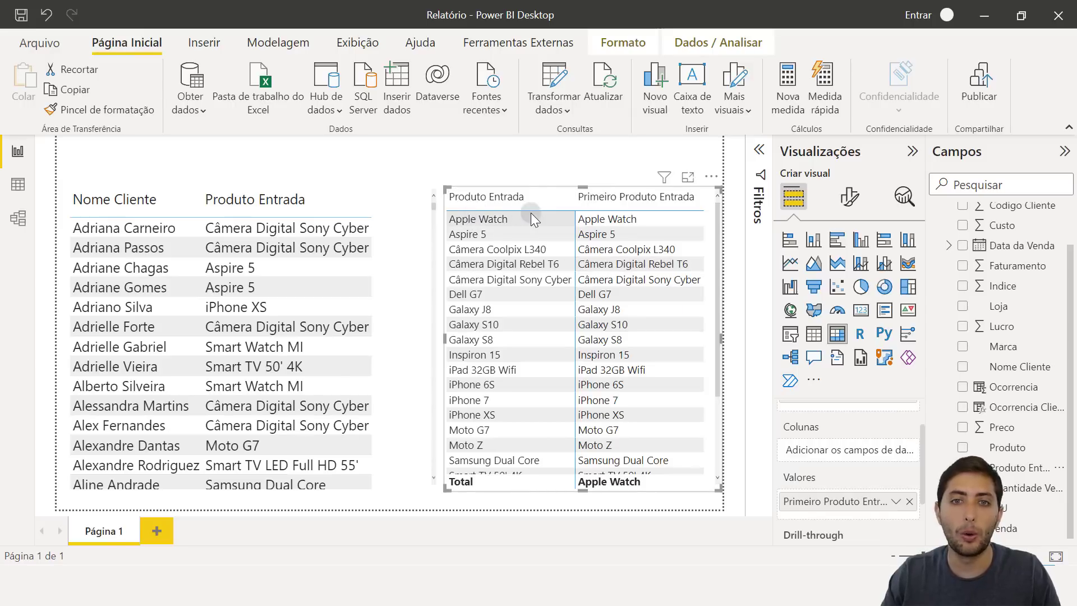
pyautogui.click(894, 501)
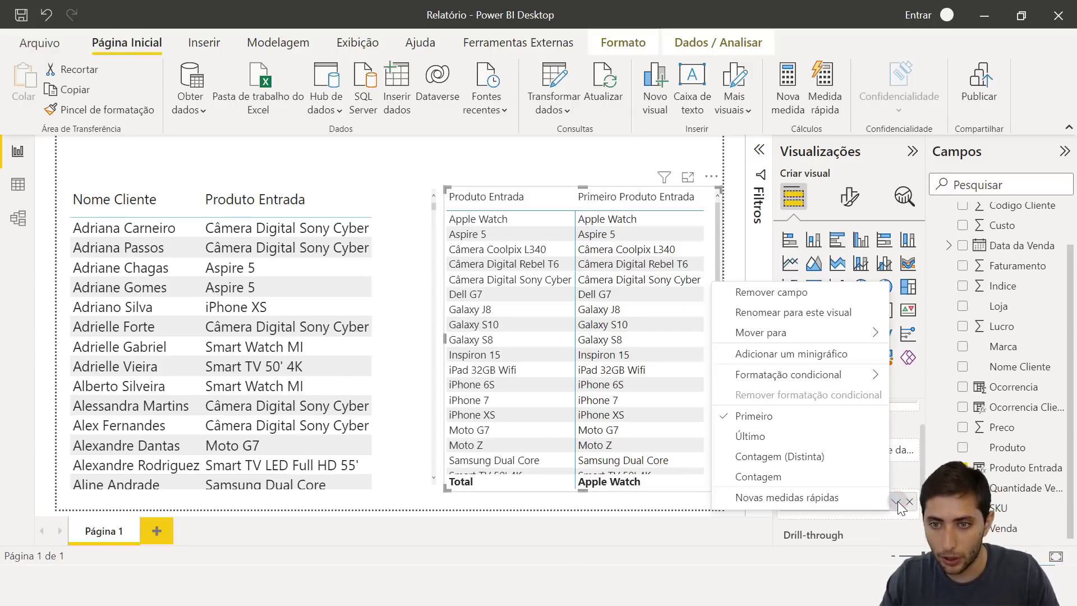
pyautogui.click(771, 477)
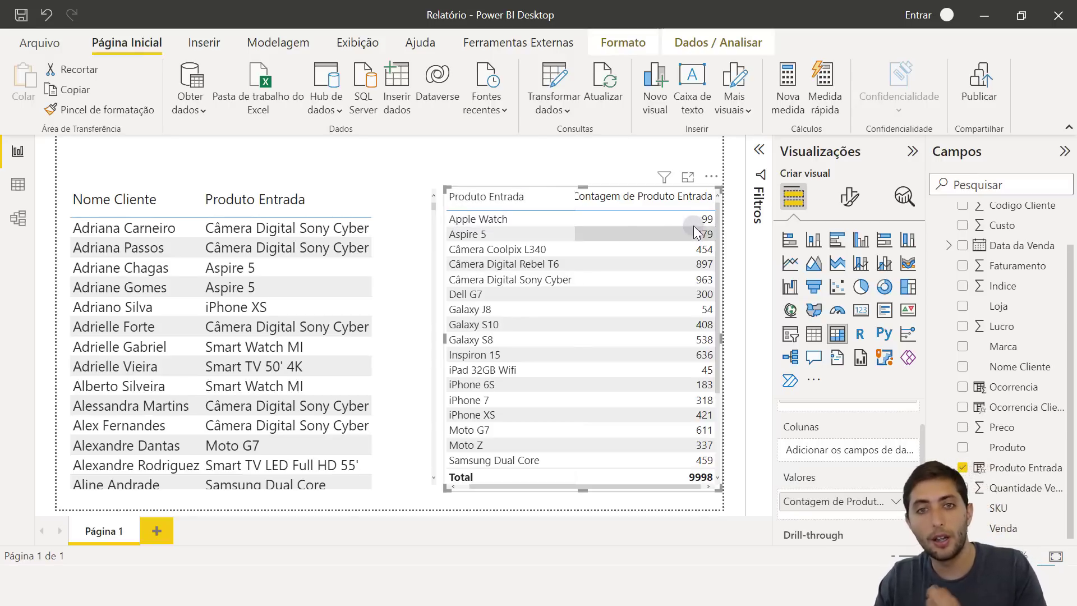
# Step: Clear the Nome Cliente filter in the Vendas table data
pyautogui.click(17, 189)
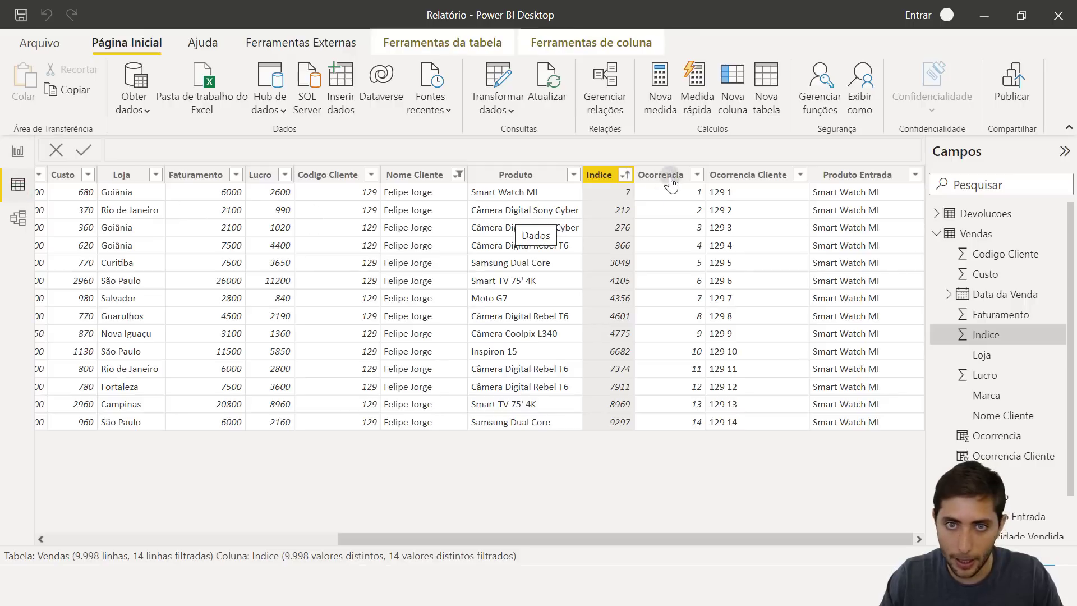
pyautogui.click(457, 175)
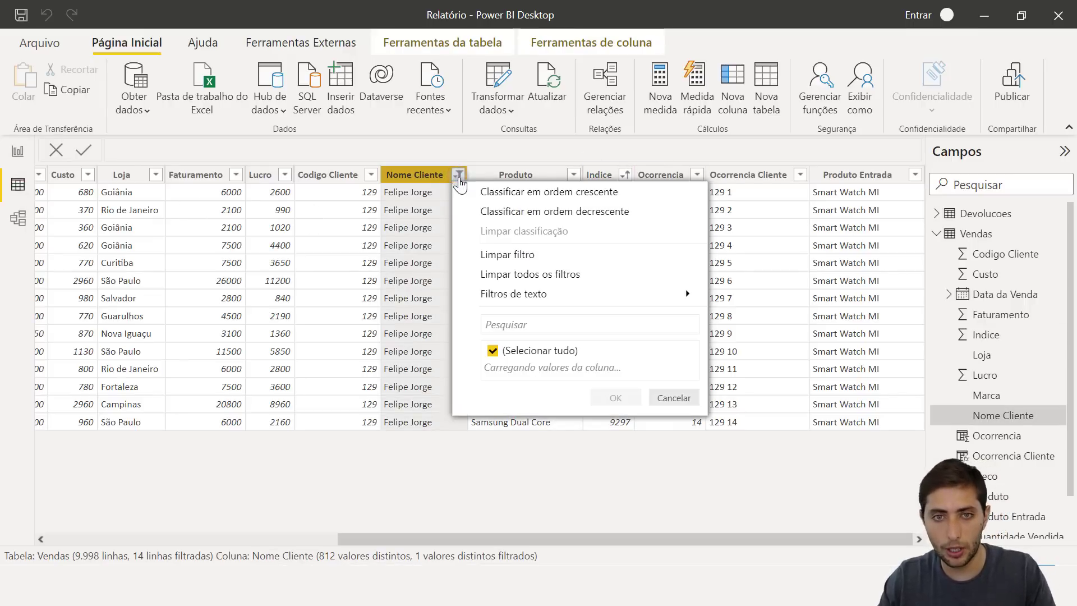
pyautogui.click(525, 255)
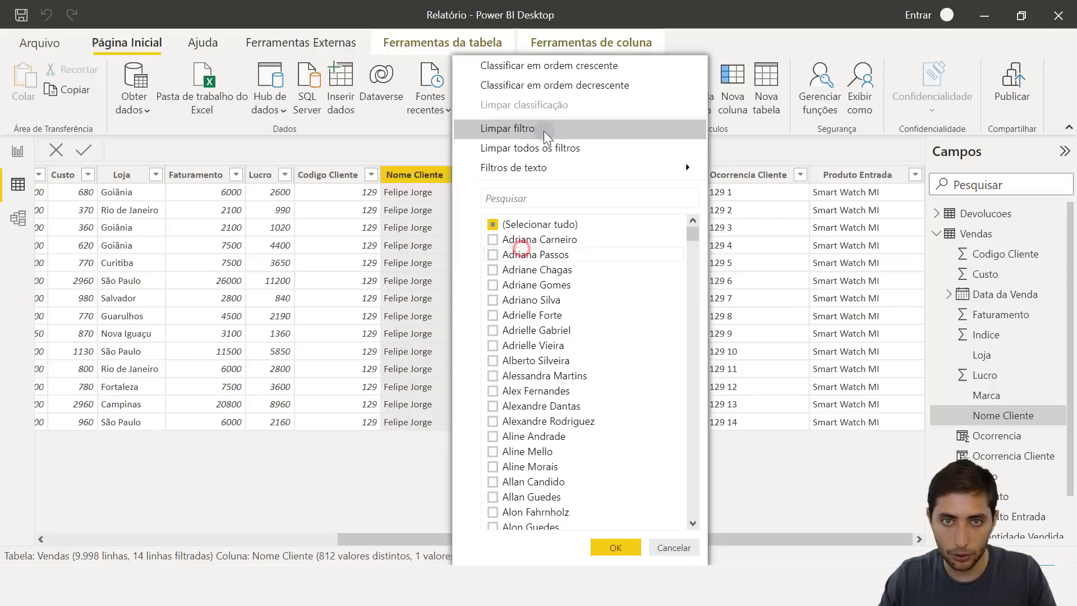
pyautogui.click(543, 130)
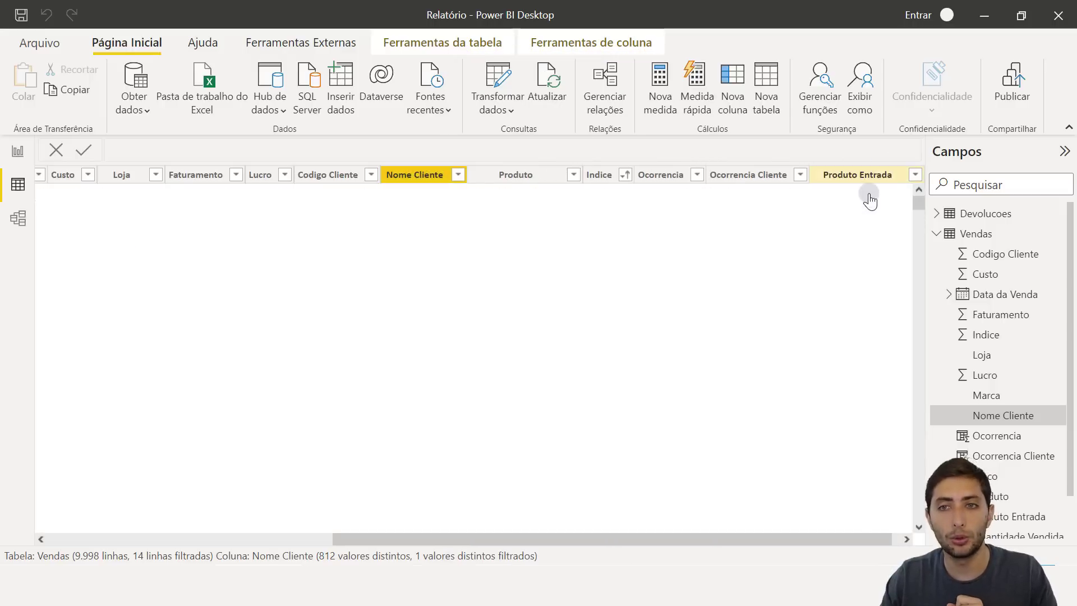
# Step: Filter the Produto Entrada column of Vendas to Apple Watch only
pyautogui.moveTo(835, 536); pyautogui.dragTo(875, 531)
pyautogui.click(905, 176)
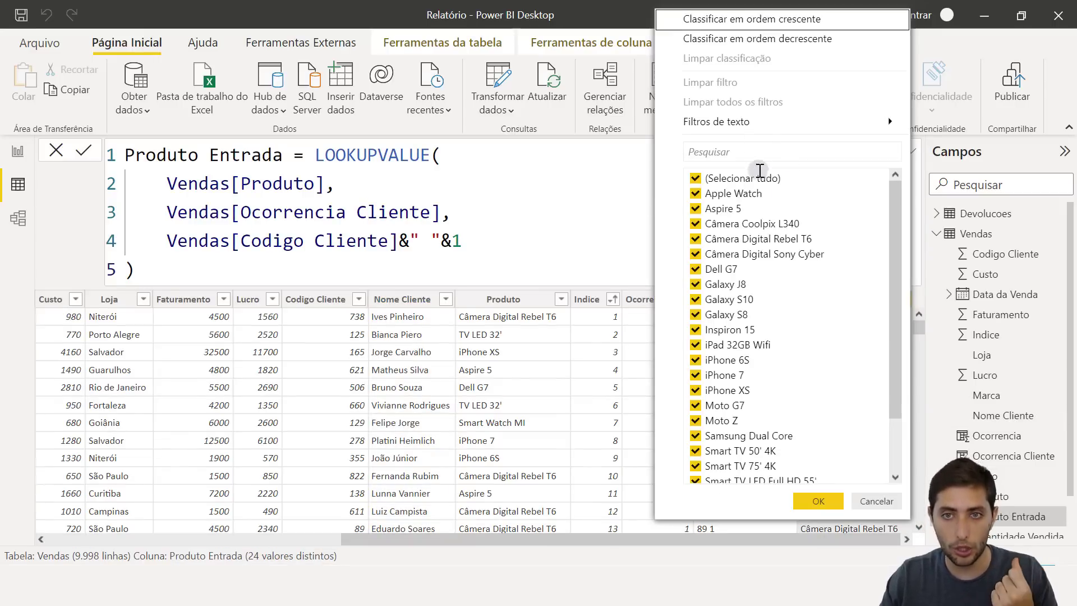
pyautogui.click(743, 178)
pyautogui.click(748, 192)
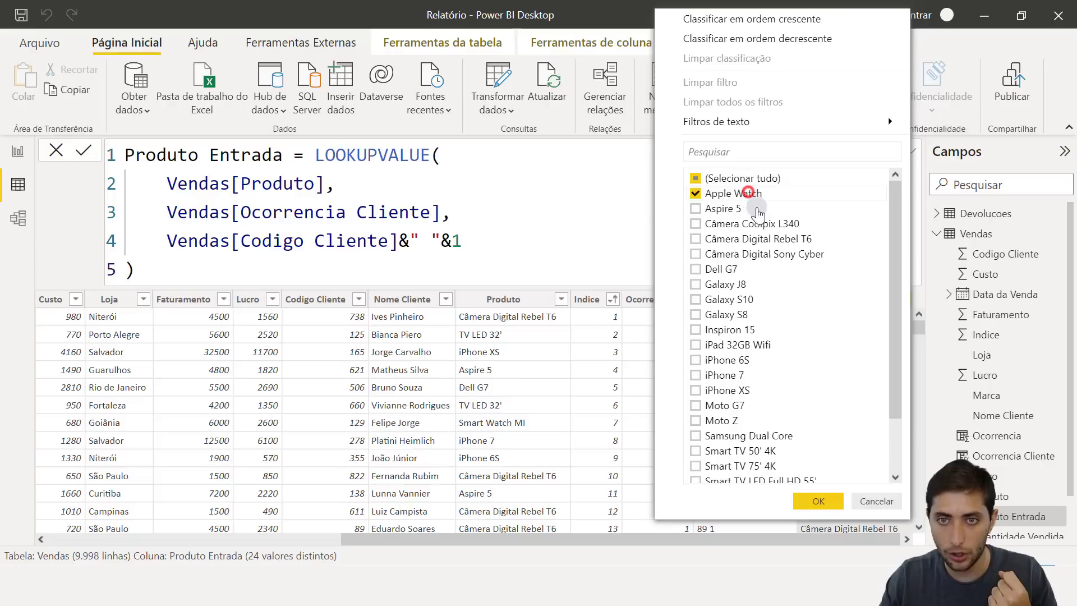
pyautogui.click(819, 501)
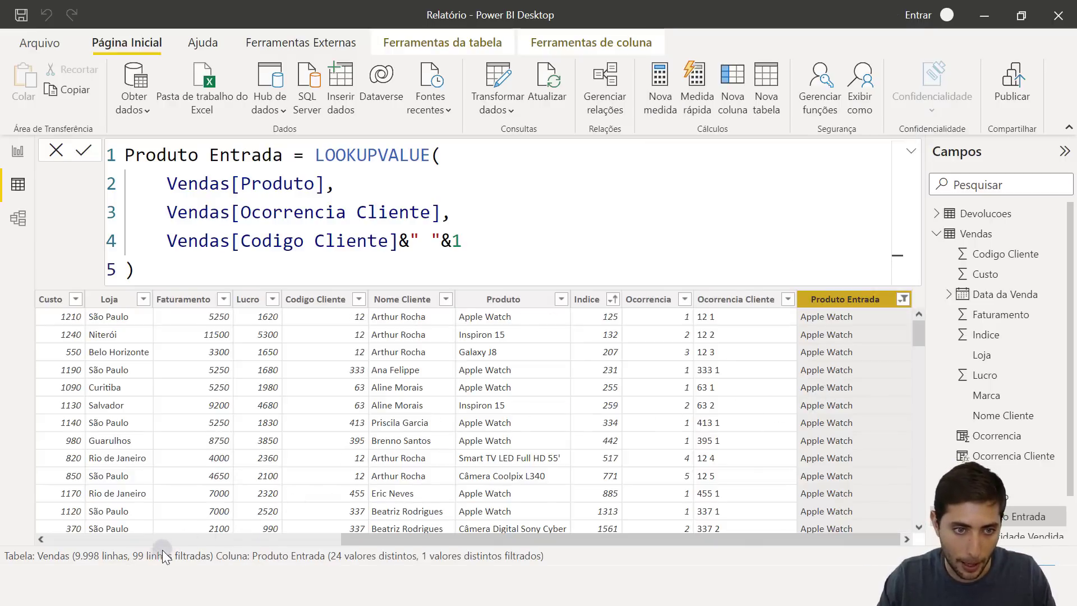
# Step: Examine the filtered row count and compare the first customer's purchased products with Produto Entrada
pyautogui.moveTo(129, 544)
pyautogui.mouseDown()
pyautogui.moveTo(168, 563)
pyautogui.moveTo(222, 564)
pyautogui.mouseUp()
pyautogui.press('Escape')
pyautogui.moveTo(454, 308)
pyautogui.mouseDown()
pyautogui.moveTo(490, 324)
pyautogui.moveTo(550, 326)
pyautogui.mouseUp()
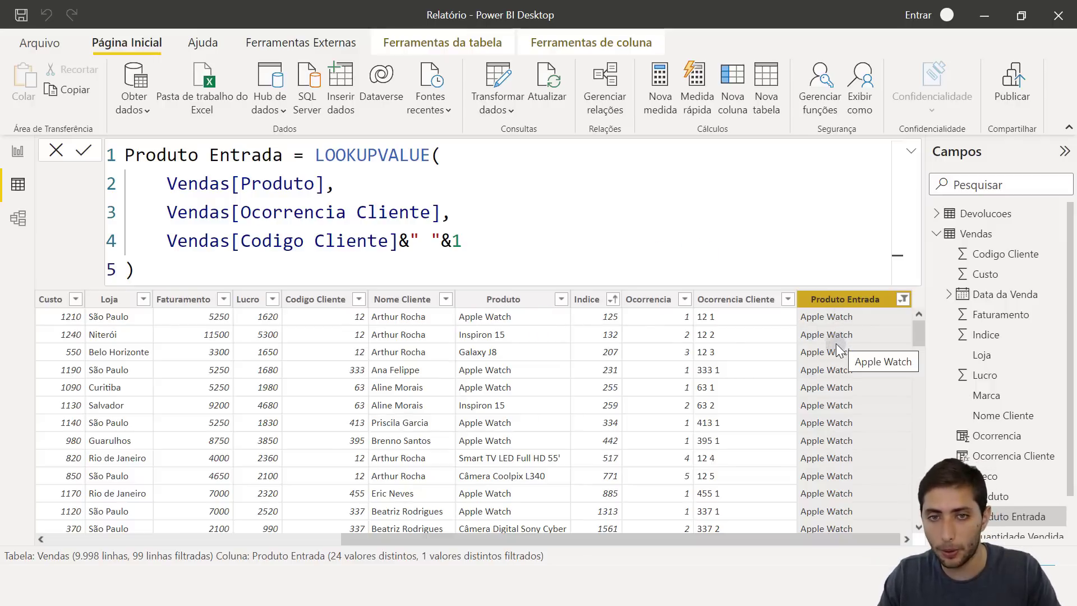
pyautogui.moveTo(455, 308)
pyautogui.mouseDown()
pyautogui.moveTo(531, 362)
pyautogui.moveTo(558, 363)
pyautogui.mouseUp()
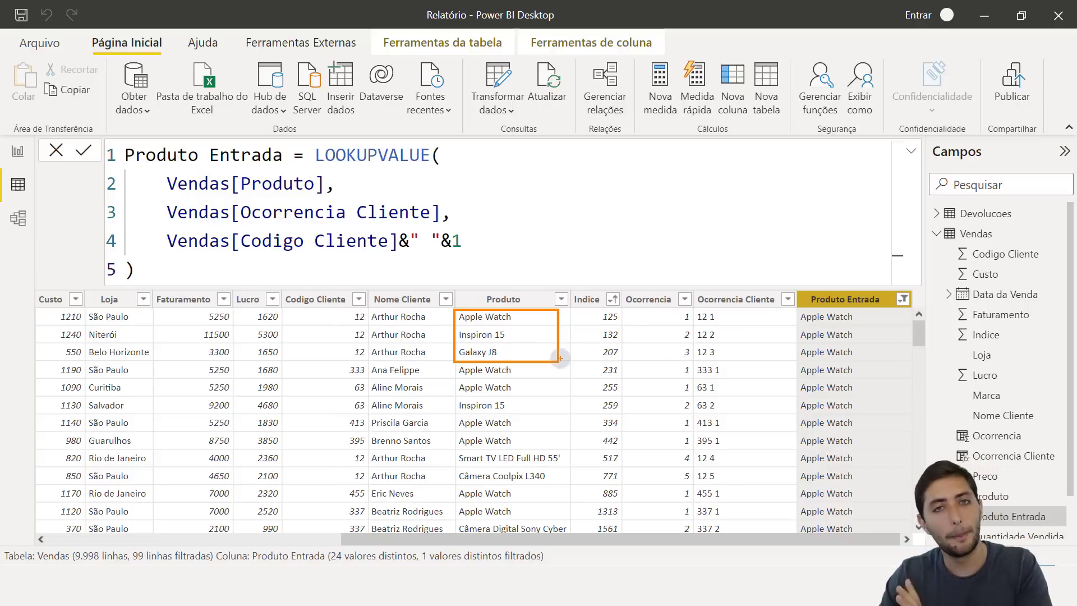
pyautogui.press('Escape')
# Step: Review the matrix counts on the report page and the DAX formula of the Ocorrencia column in Vendas
pyautogui.click(13, 157)
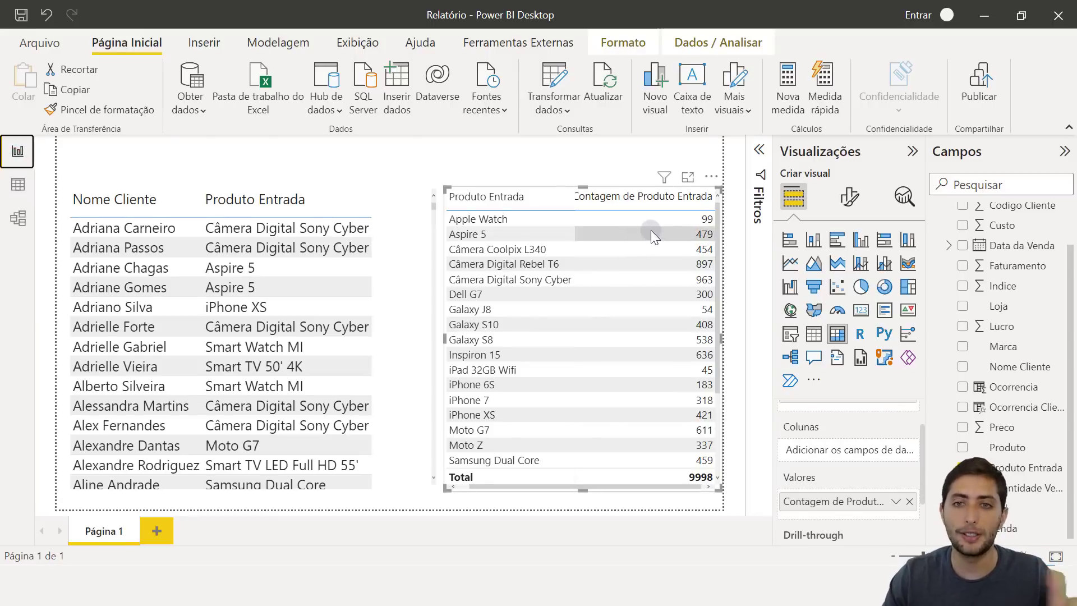
pyautogui.click(598, 166)
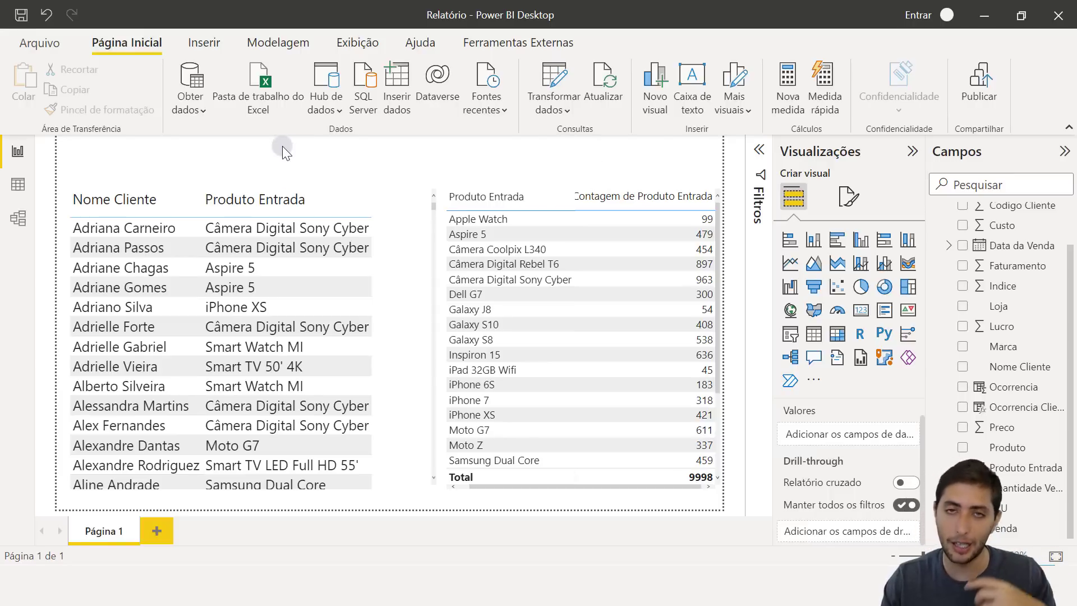
pyautogui.click(29, 186)
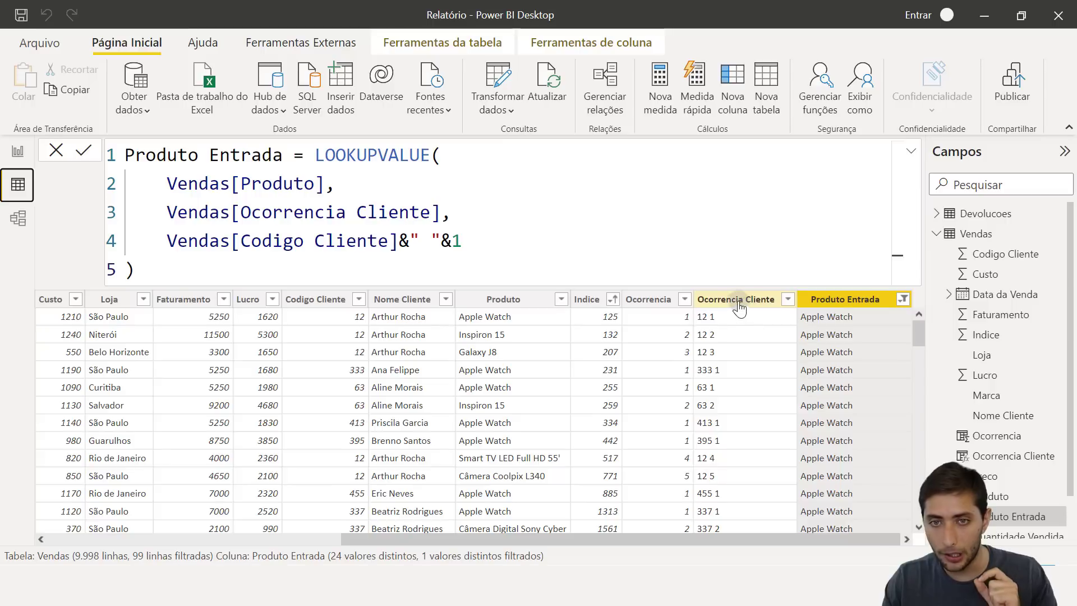
pyautogui.click(663, 297)
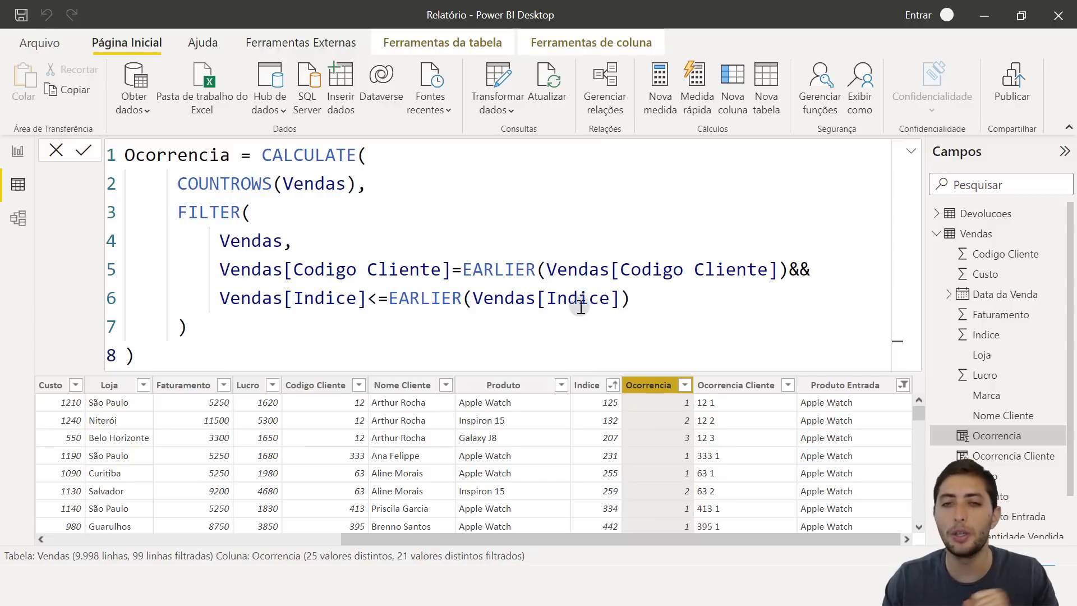
pyautogui.click(19, 149)
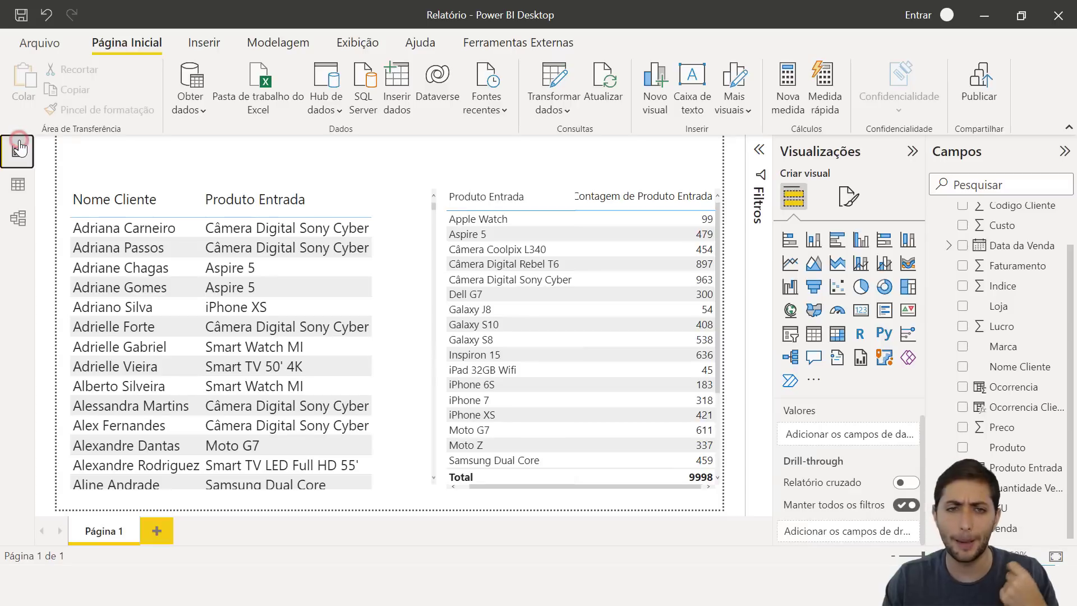